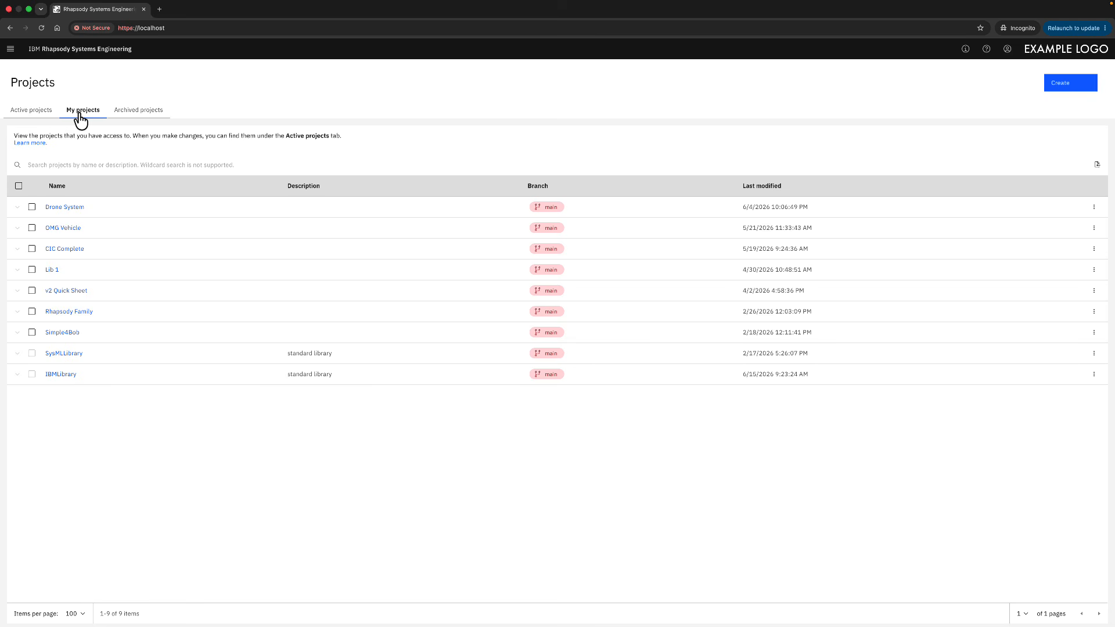
Step: Create a project named "CIC build 4" from the Harmony template and open it
click(27, 115)
click(1070, 85)
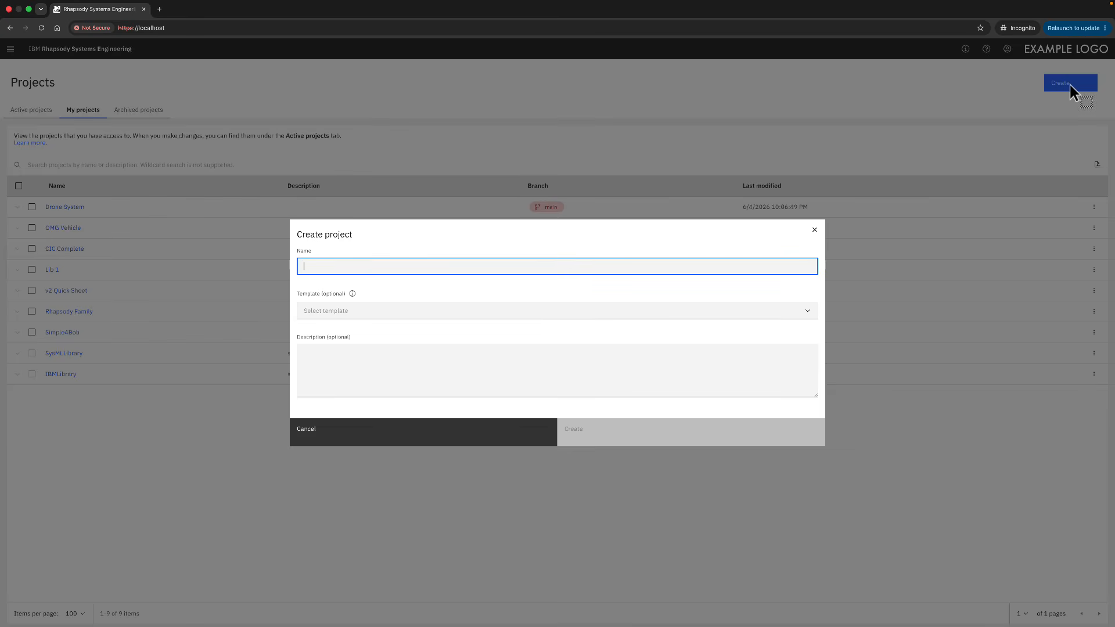
click(551, 268)
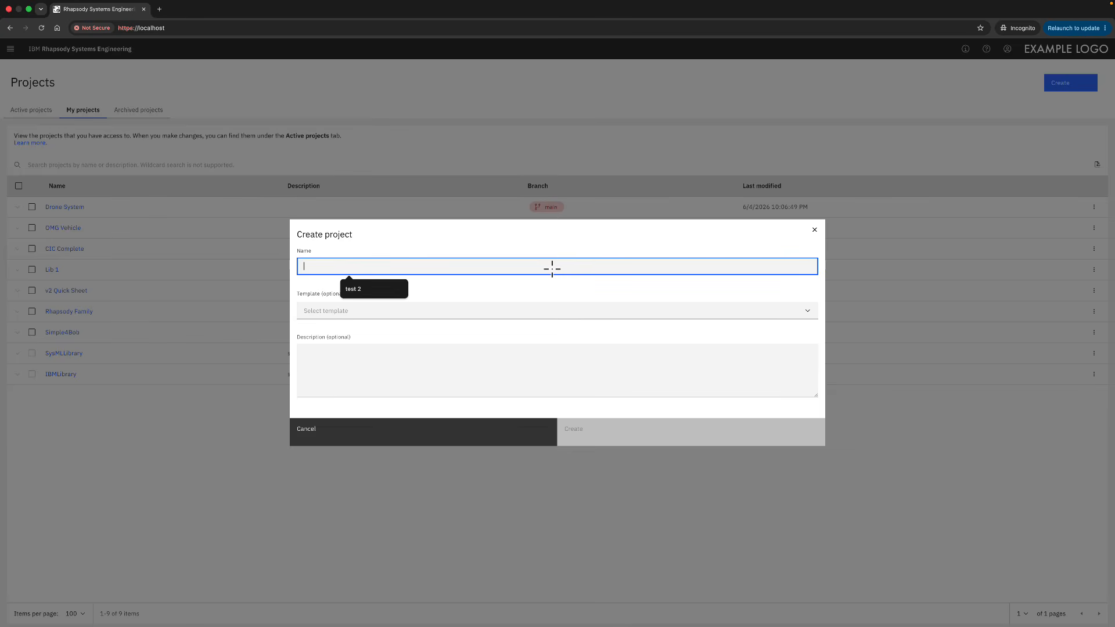
text(CIC)
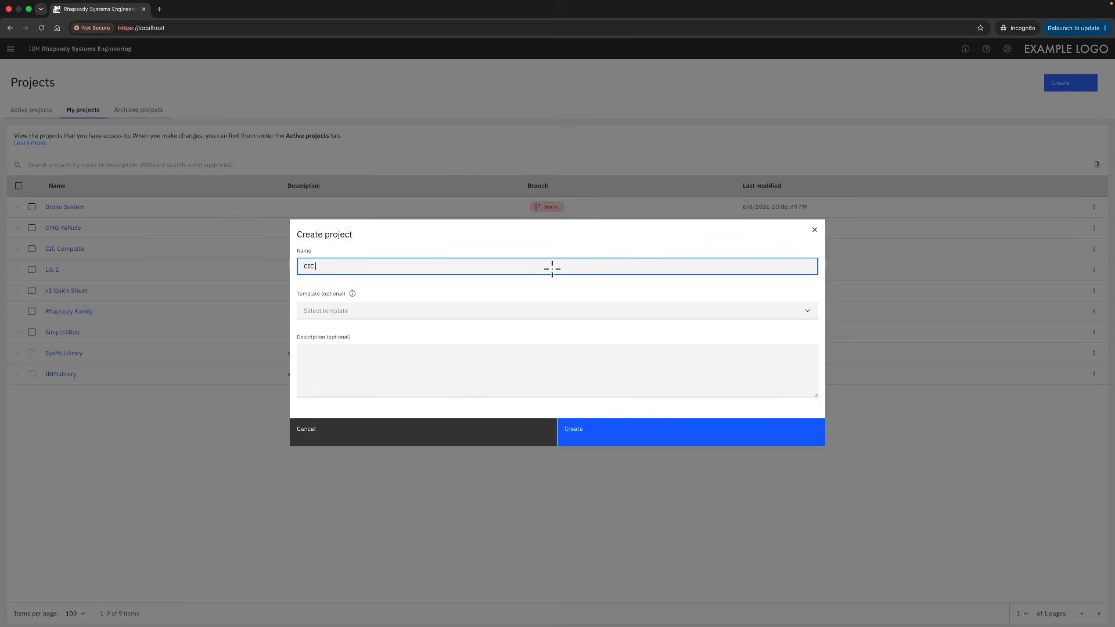
text( build 4)
click(586, 311)
click(581, 351)
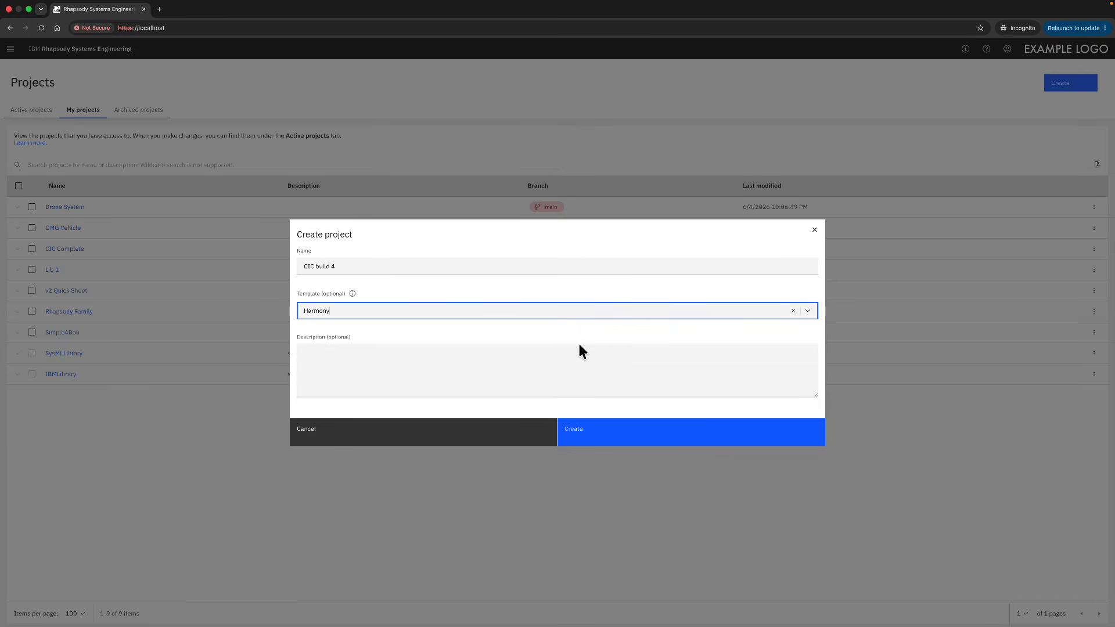
click(600, 433)
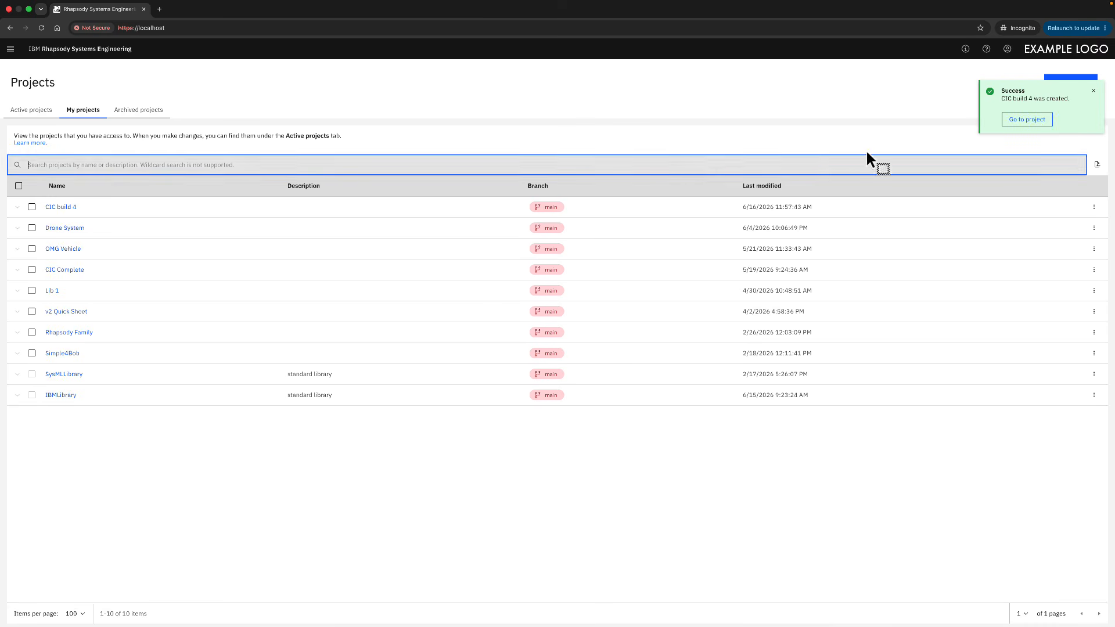
click(1021, 120)
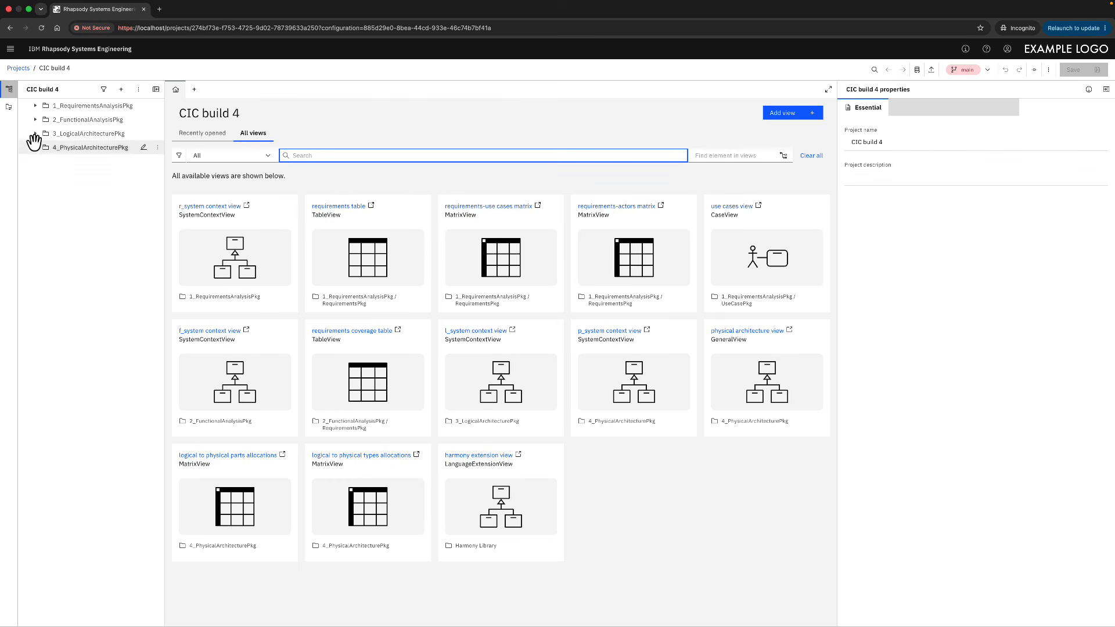
Step: Return to the list of accessible projects, view the actions available for CIC build 4, and reopen that project
click(18, 68)
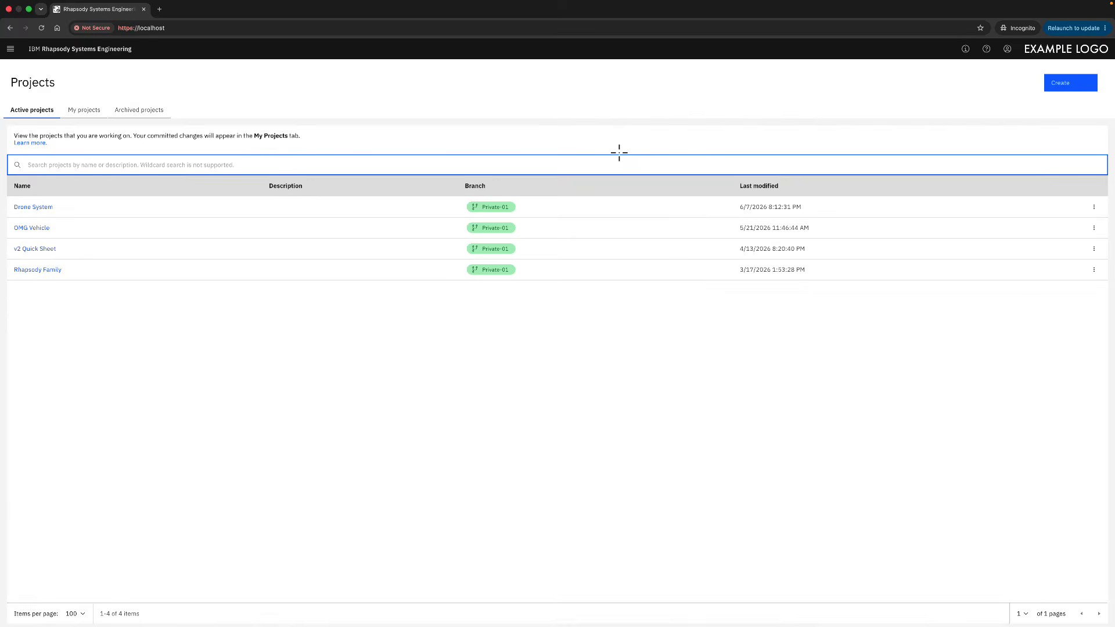
click(78, 111)
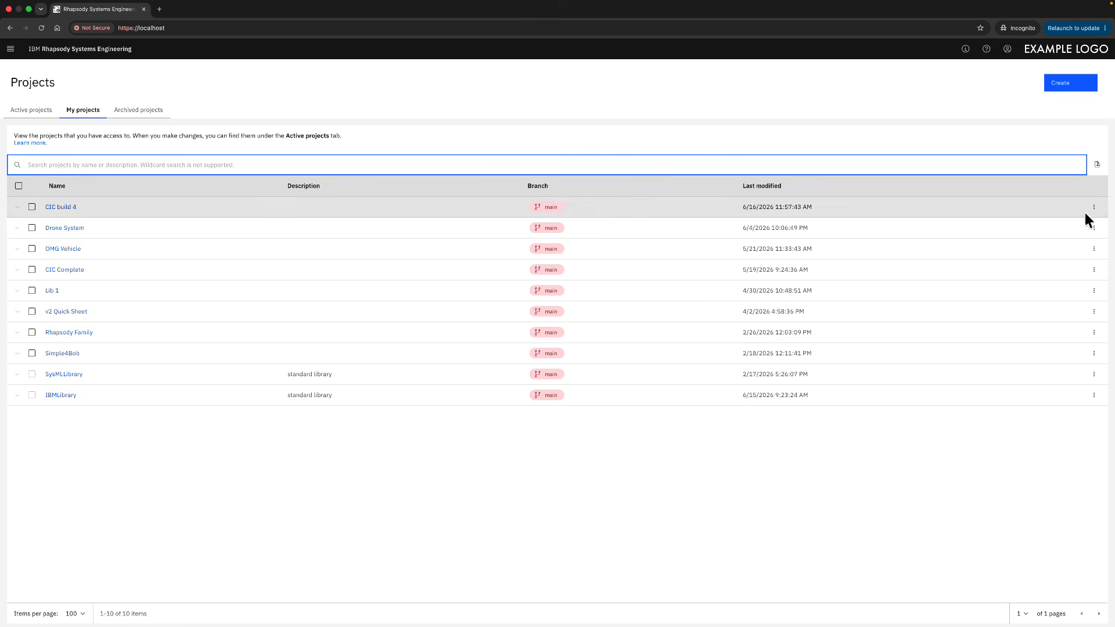
click(1094, 209)
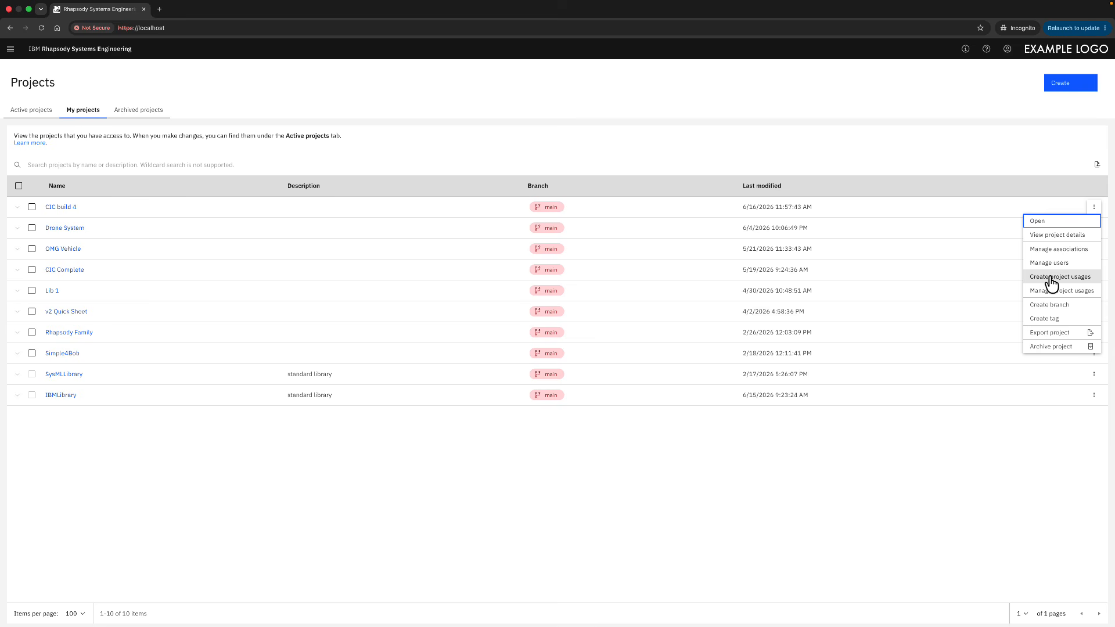
click(61, 208)
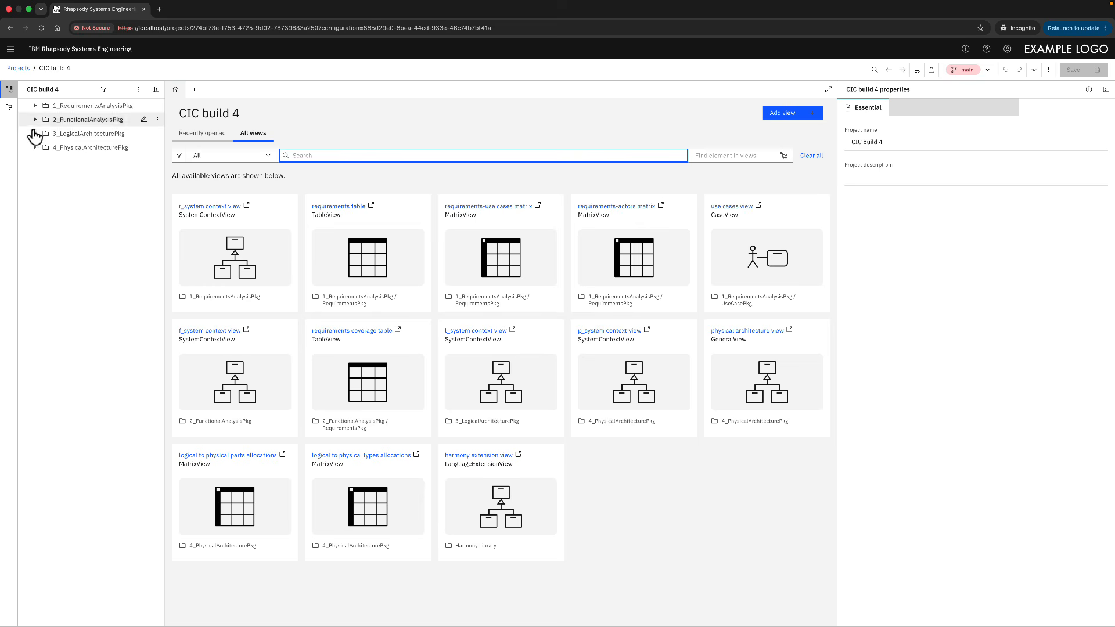
Step: Expand the Harmony Library among the project's libraries and open its harmony extension view
click(9, 108)
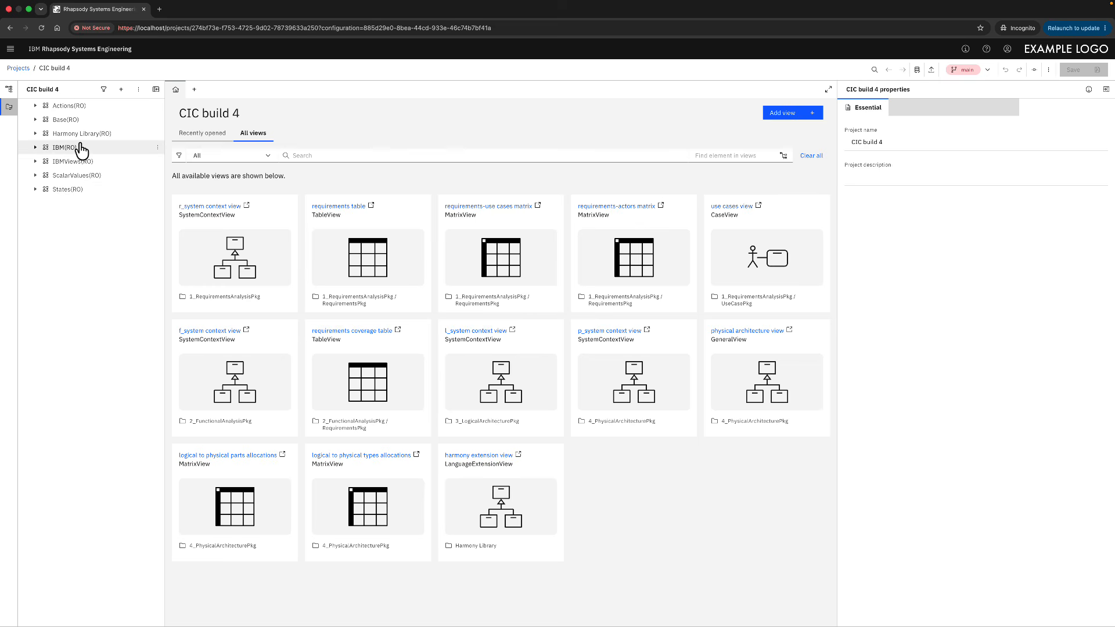
click(36, 135)
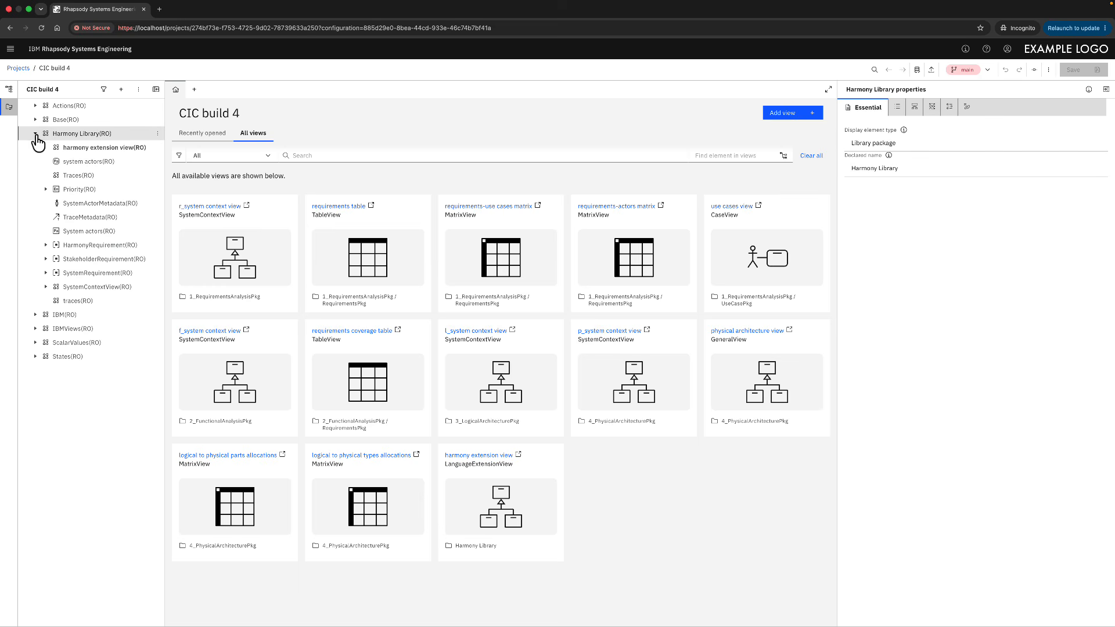
double_click(84, 151)
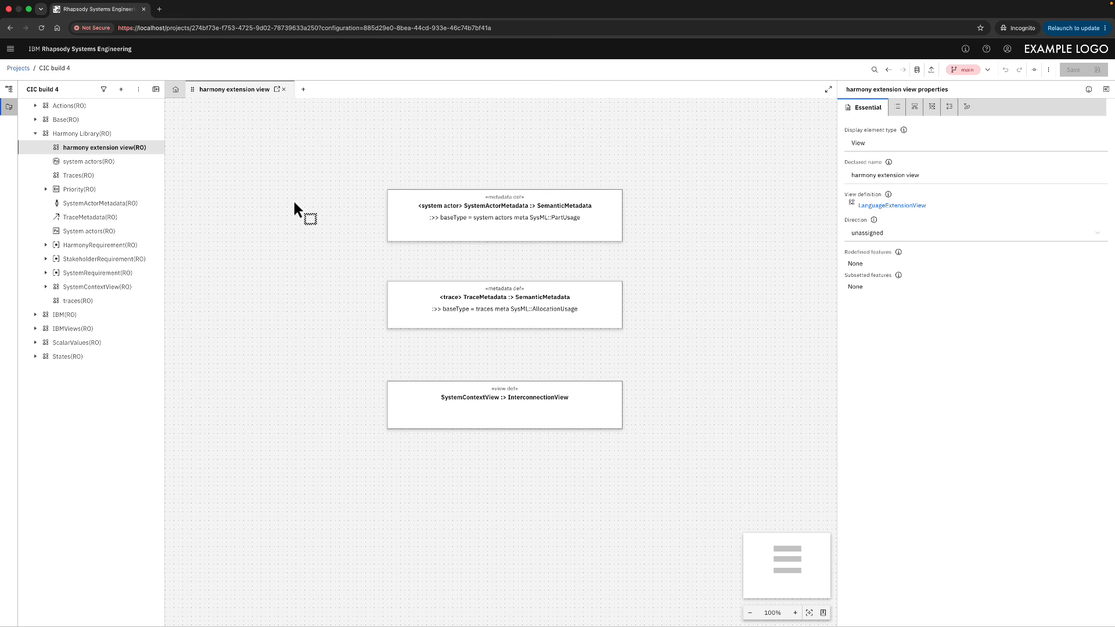
Step: Import the ISQBase shared library into the project, finding it with the search text "isqb"
click(8, 90)
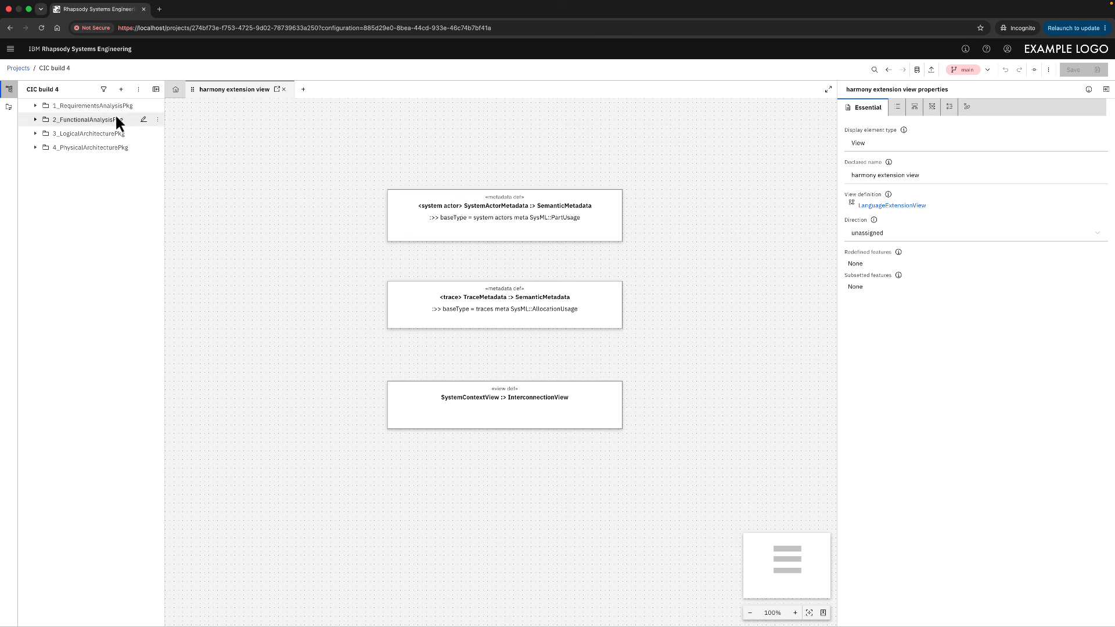
click(139, 90)
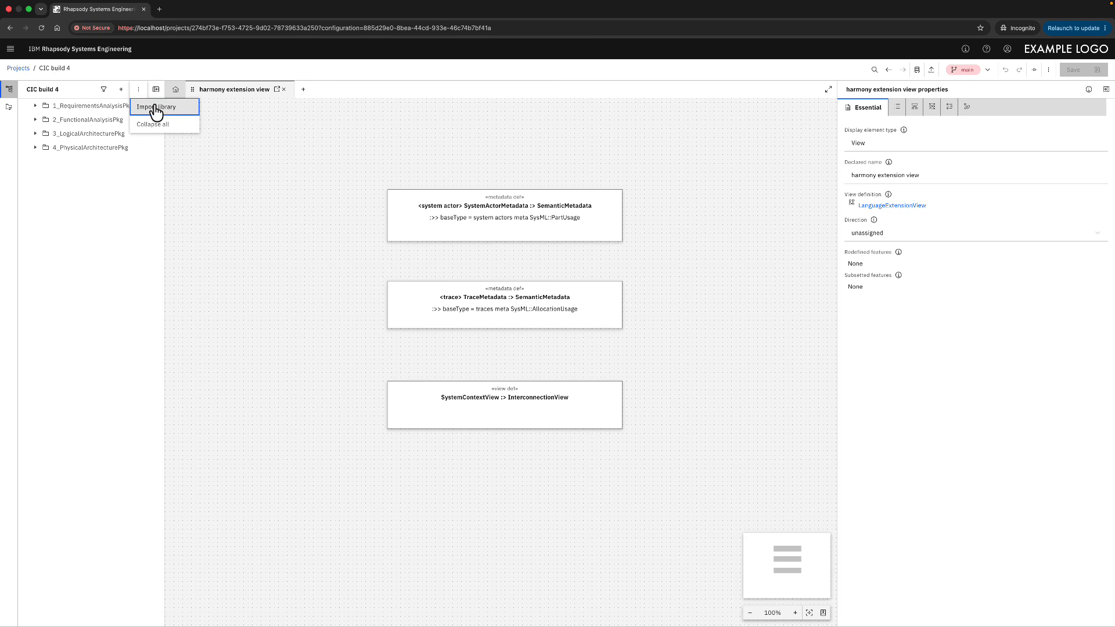
click(155, 108)
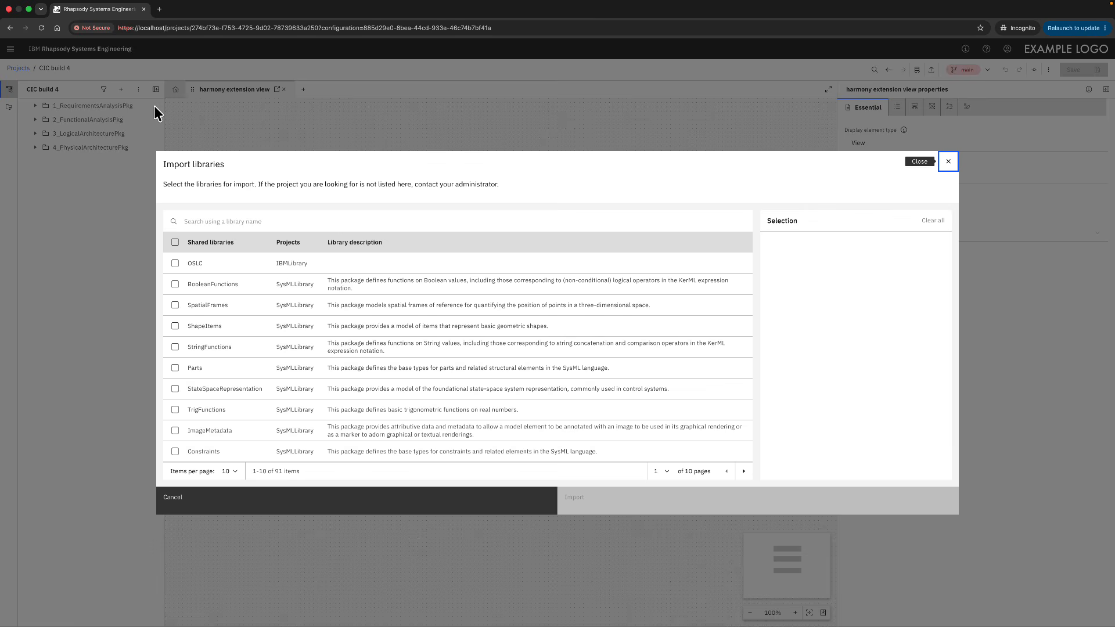
click(246, 221)
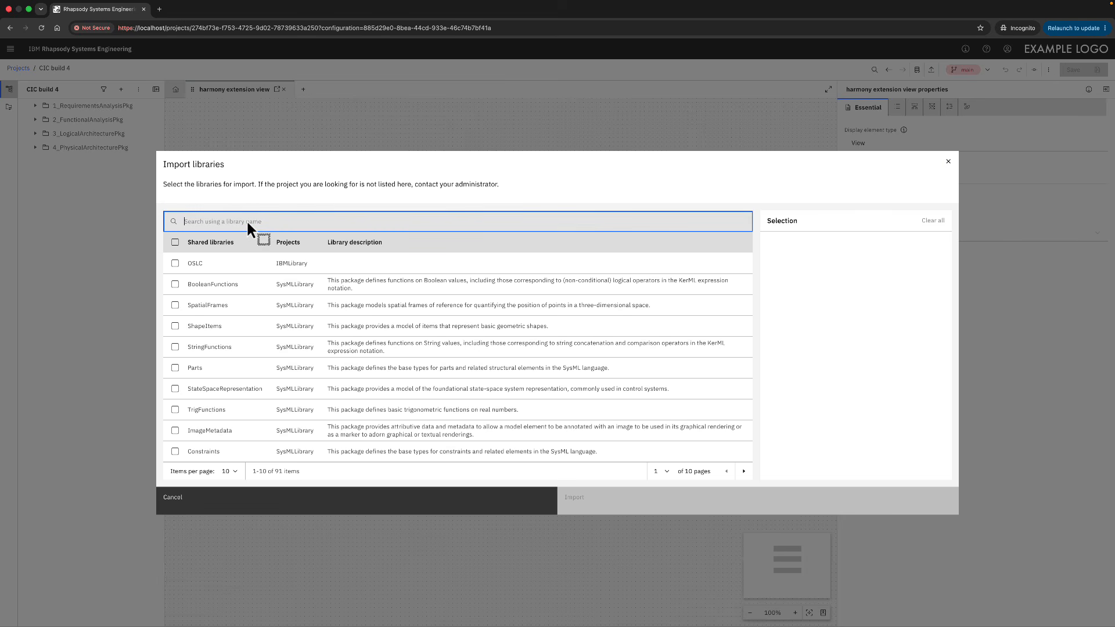
text(isqb)
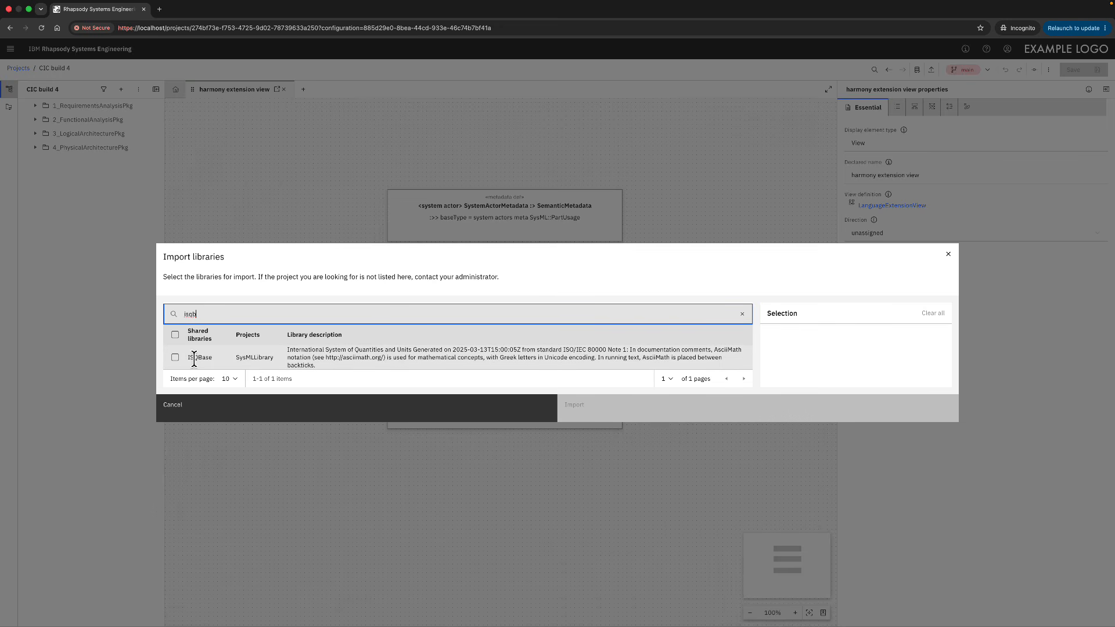
click(175, 357)
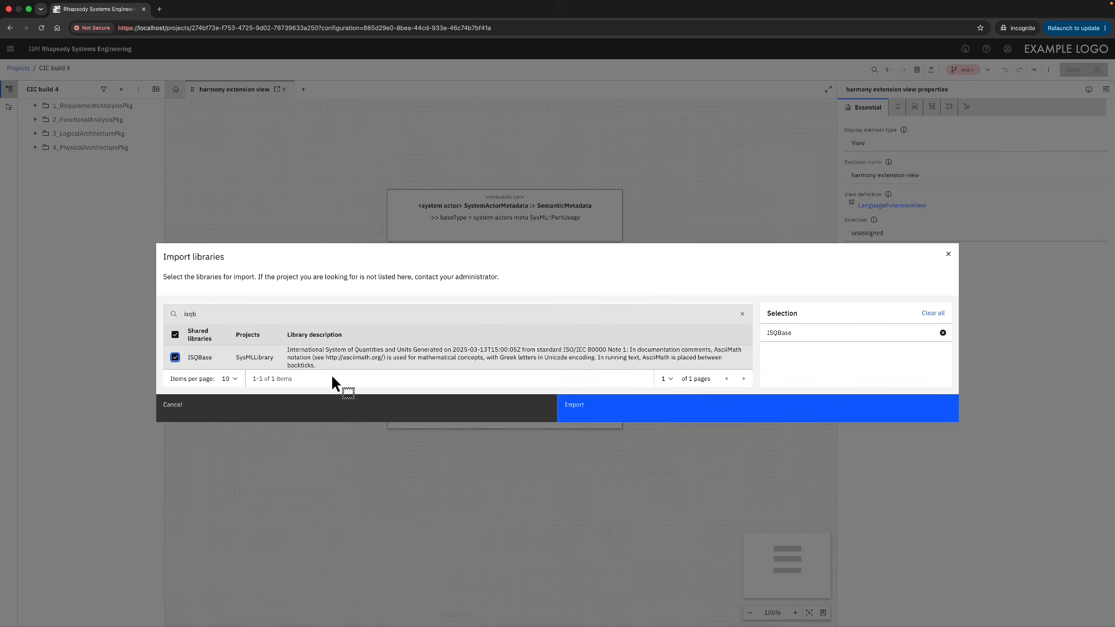
click(636, 407)
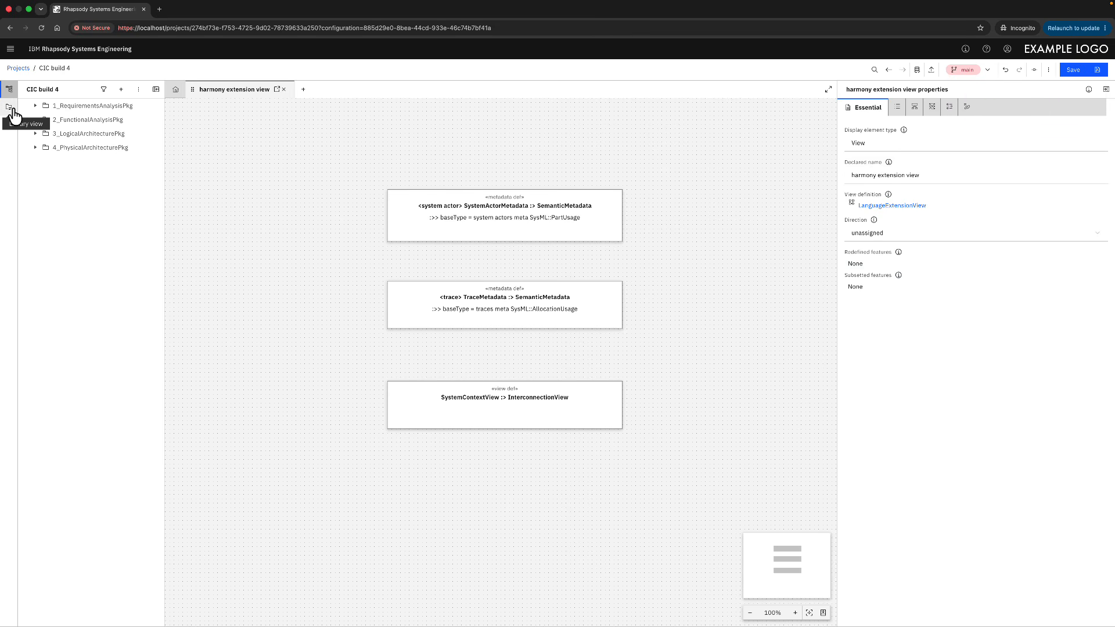
Step: Collapse the Harmony Library, examine the contents of the imported ISQBase library, and return to the project's package tree
click(9, 108)
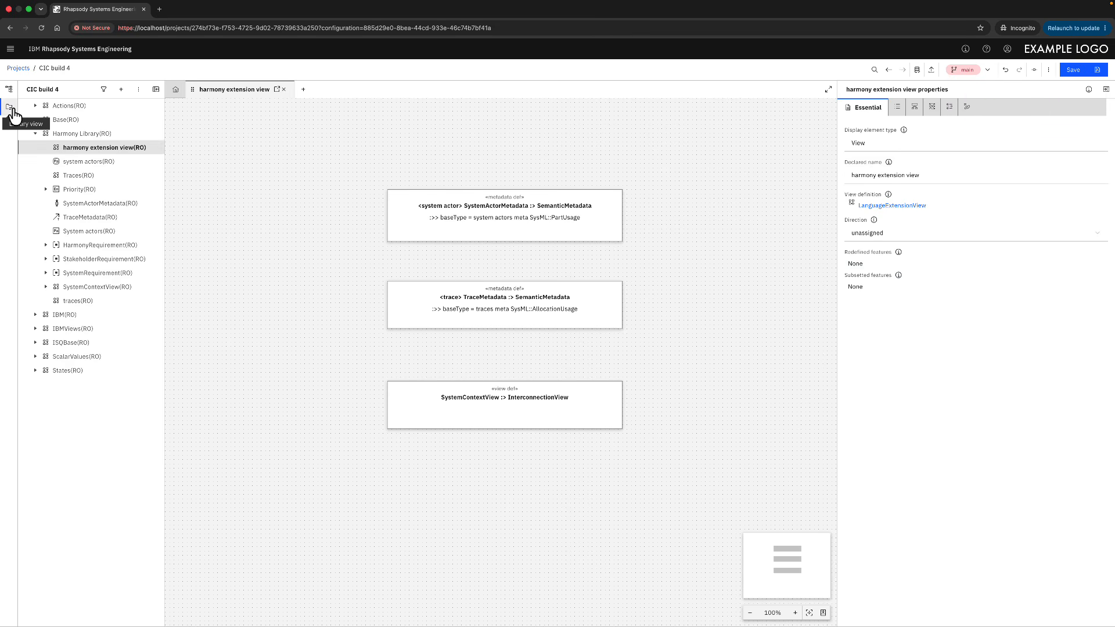
click(36, 134)
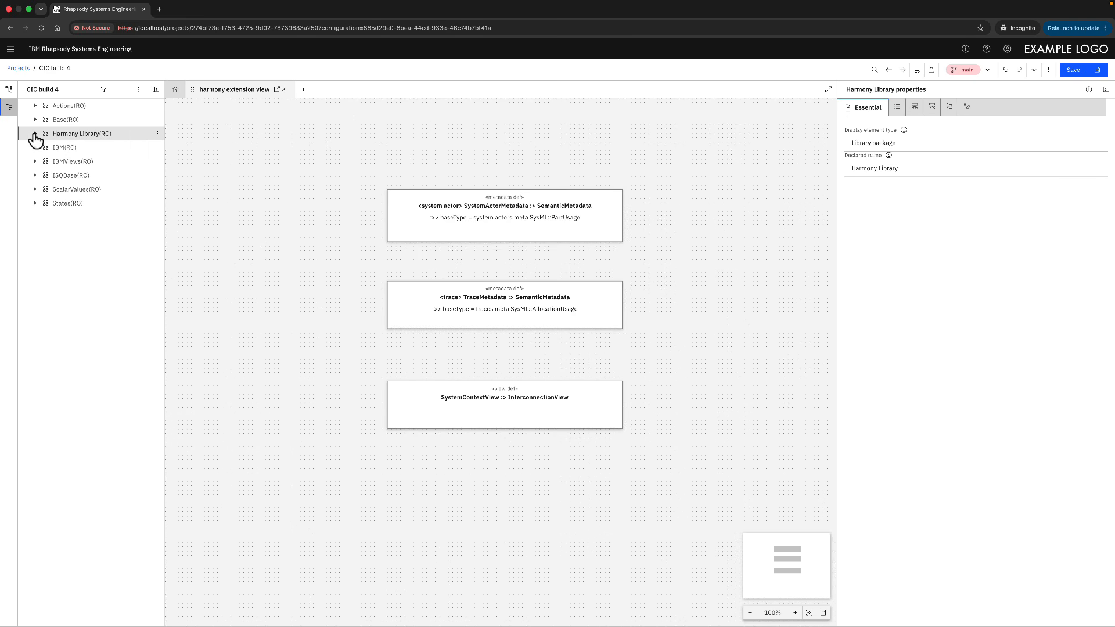
click(35, 177)
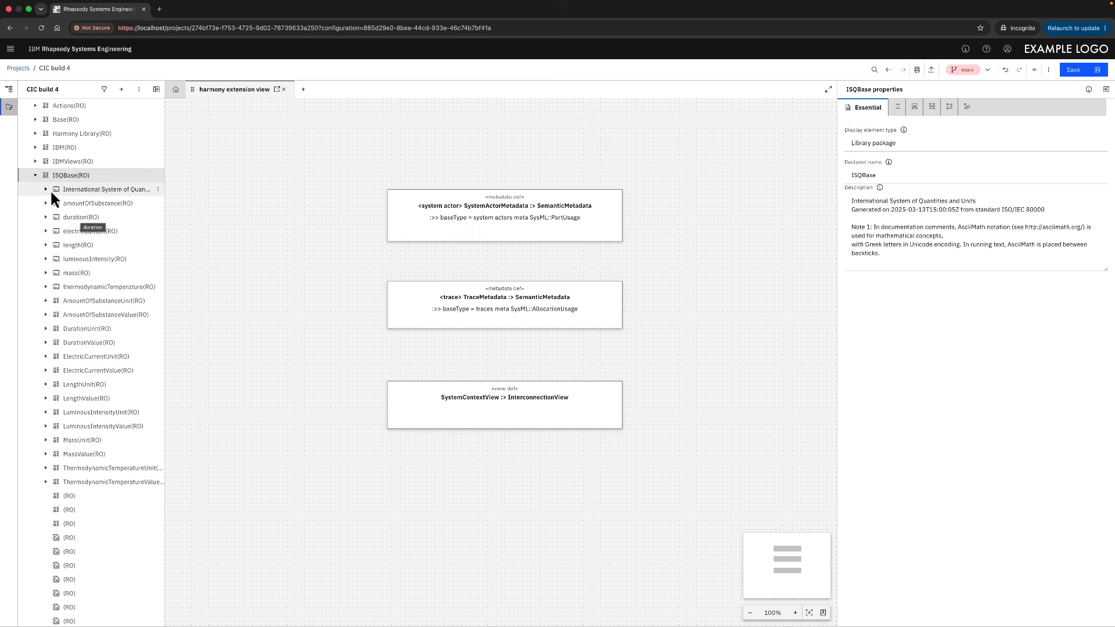
click(35, 176)
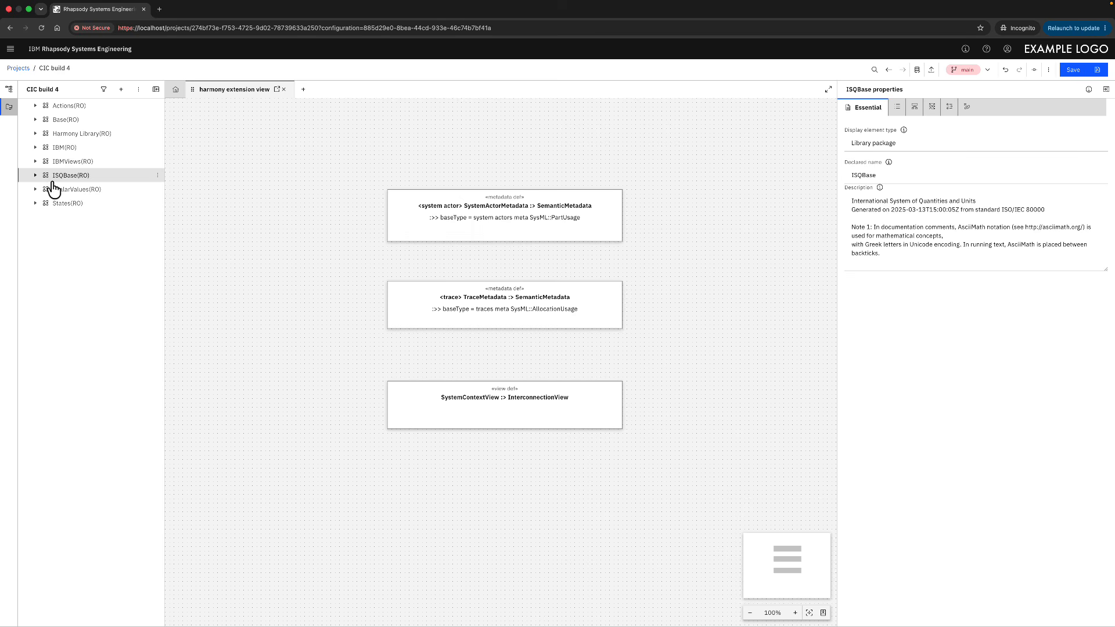
click(9, 89)
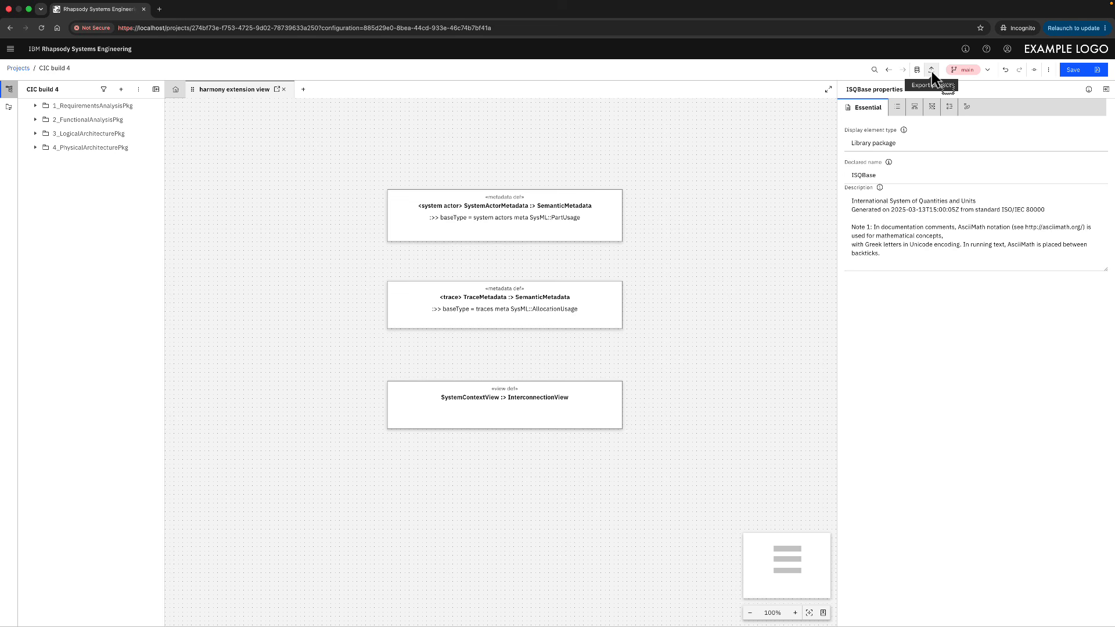
click(988, 70)
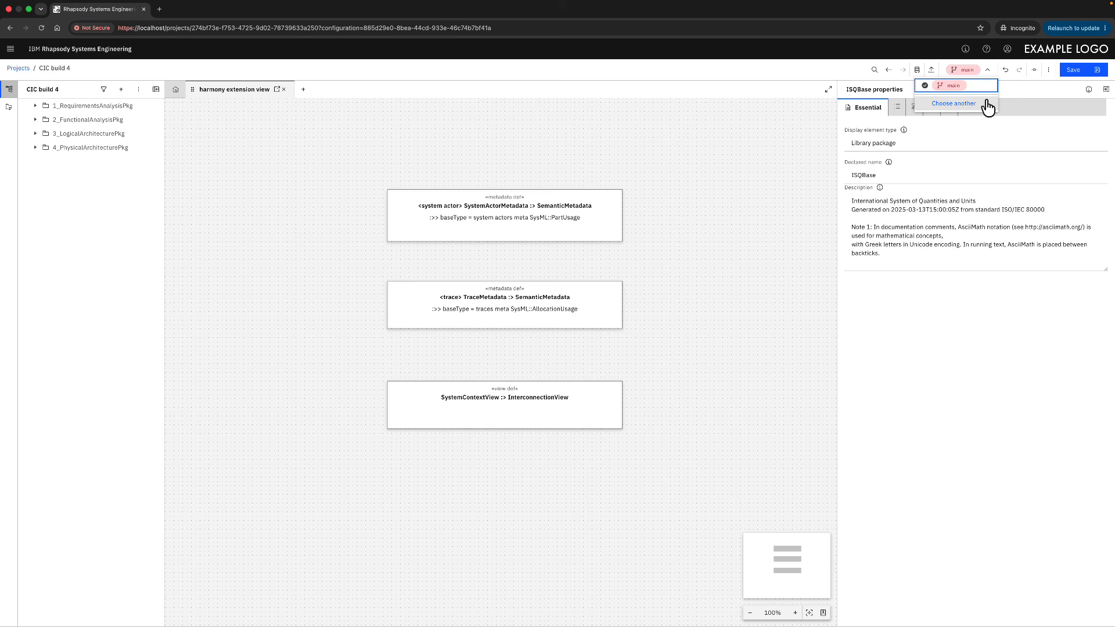
click(1033, 74)
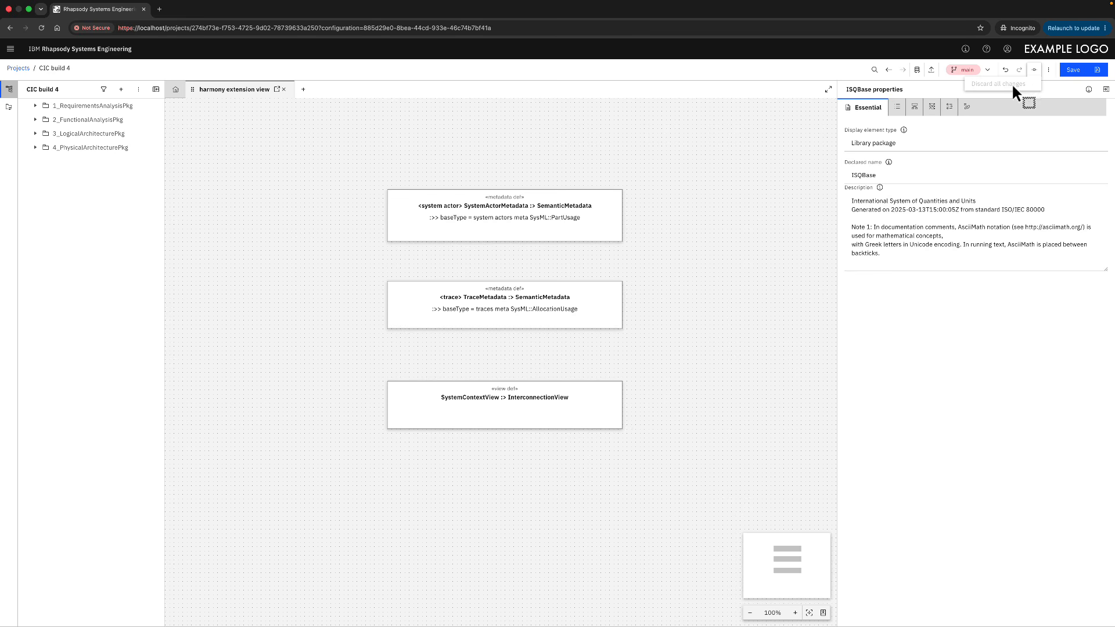
Step: Enable the HarmonyIQ and Model to Text Conversion tech preview features, apply them, and allow the project to reload
click(1050, 71)
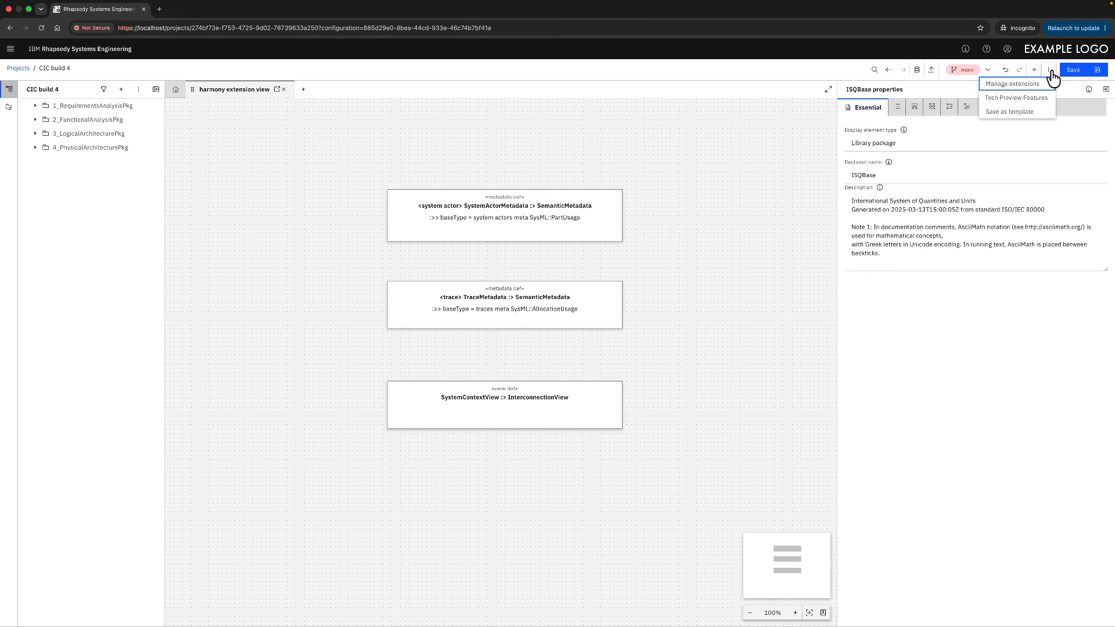
click(1019, 100)
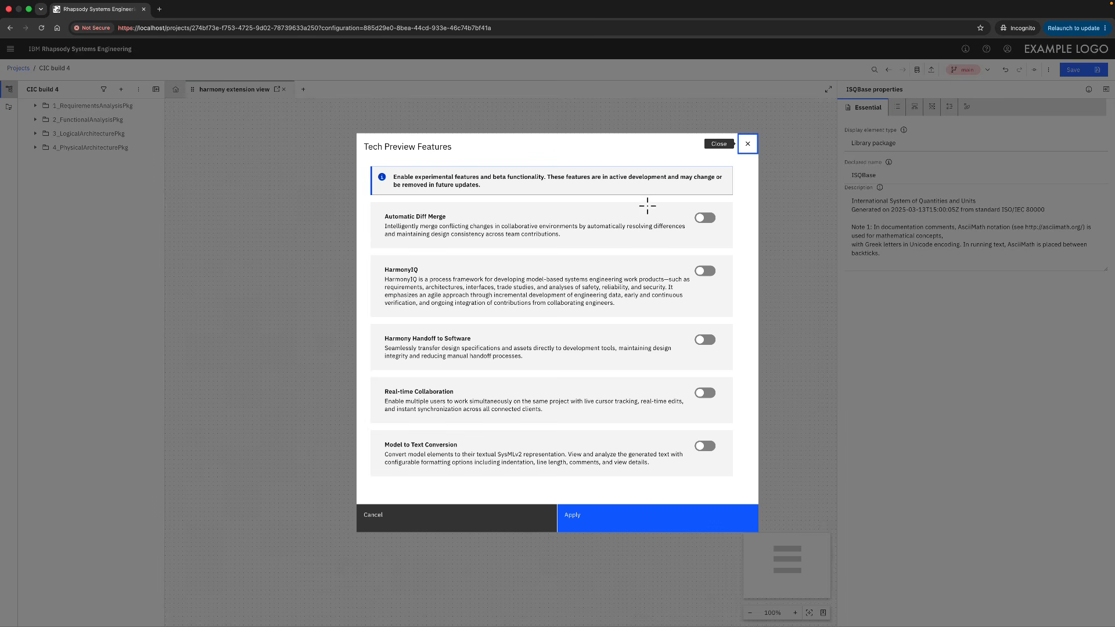
click(706, 272)
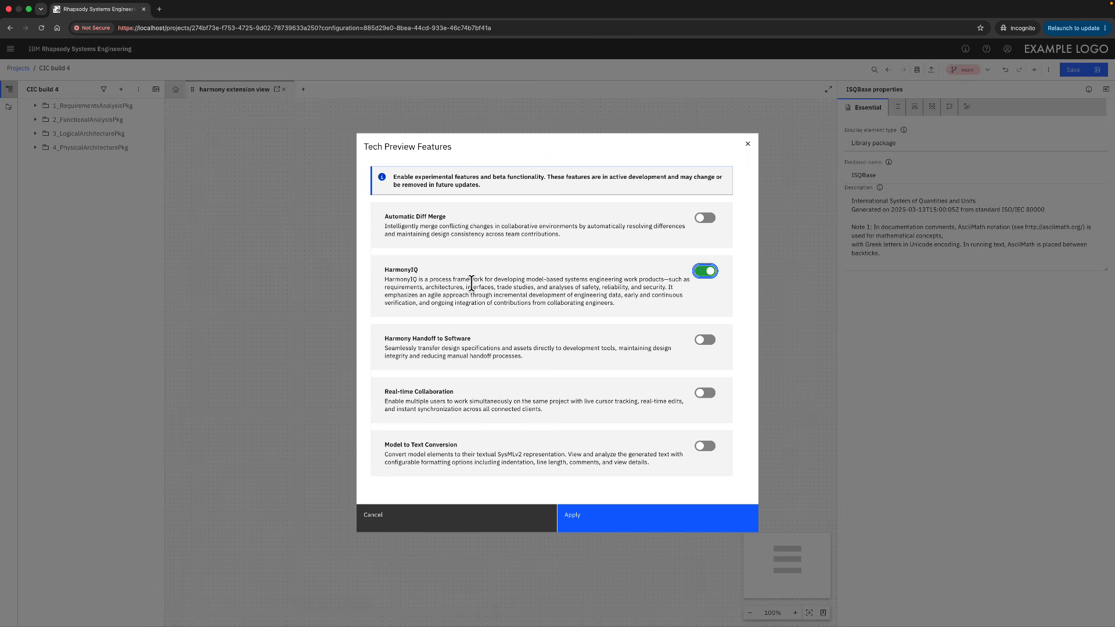
click(706, 447)
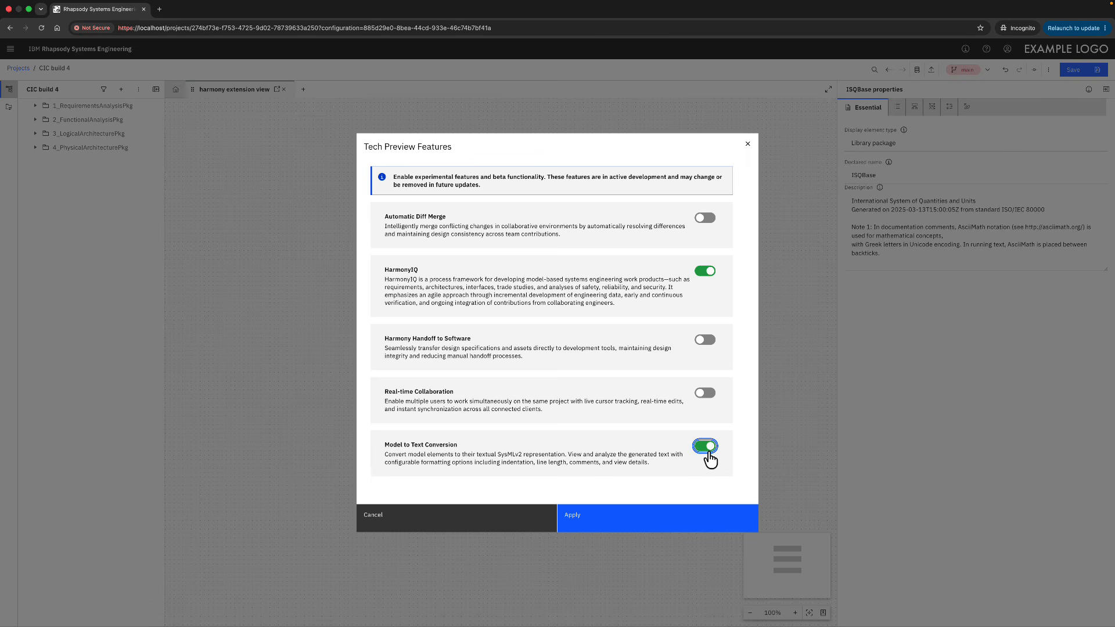
click(634, 526)
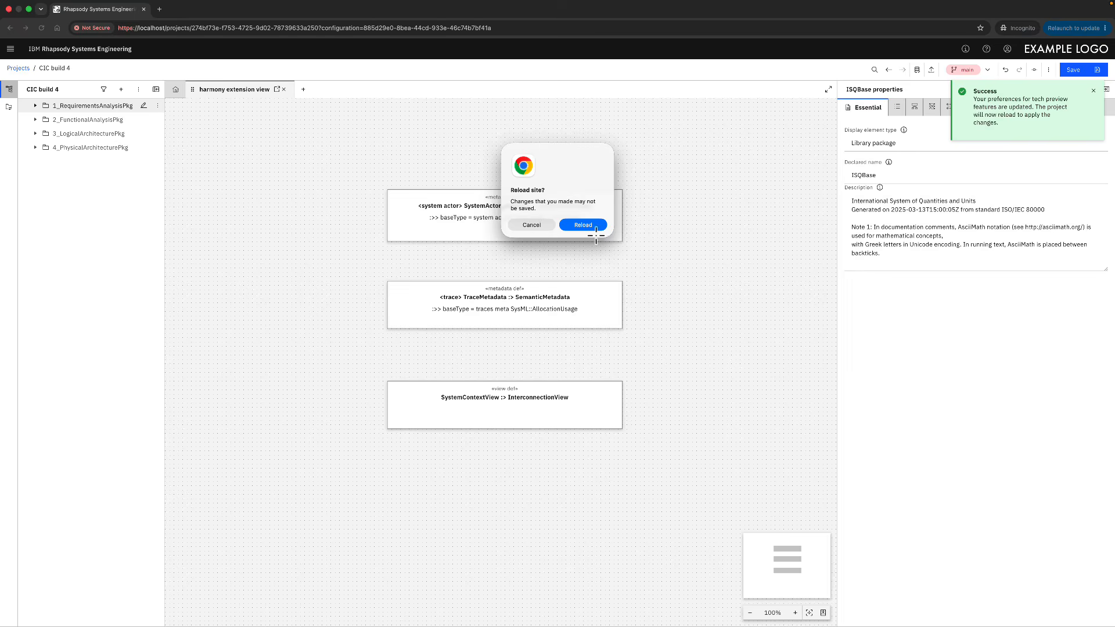
click(583, 225)
Step: View the SysML v2 text of the 1_RequirementsAnalysisPkg package, then return to its essential properties
click(105, 110)
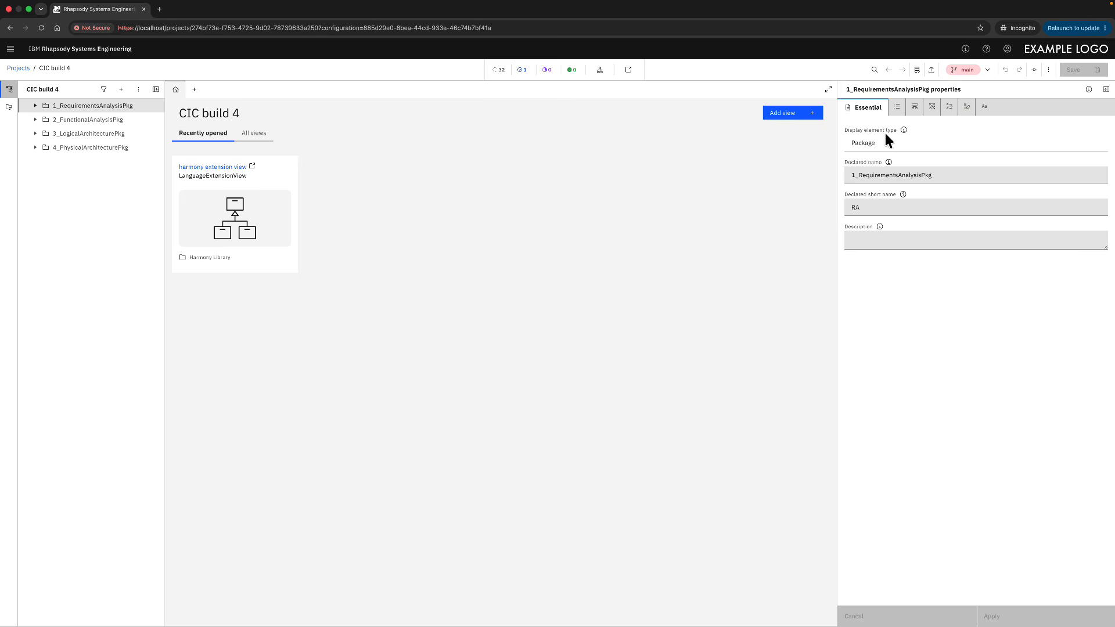
click(967, 111)
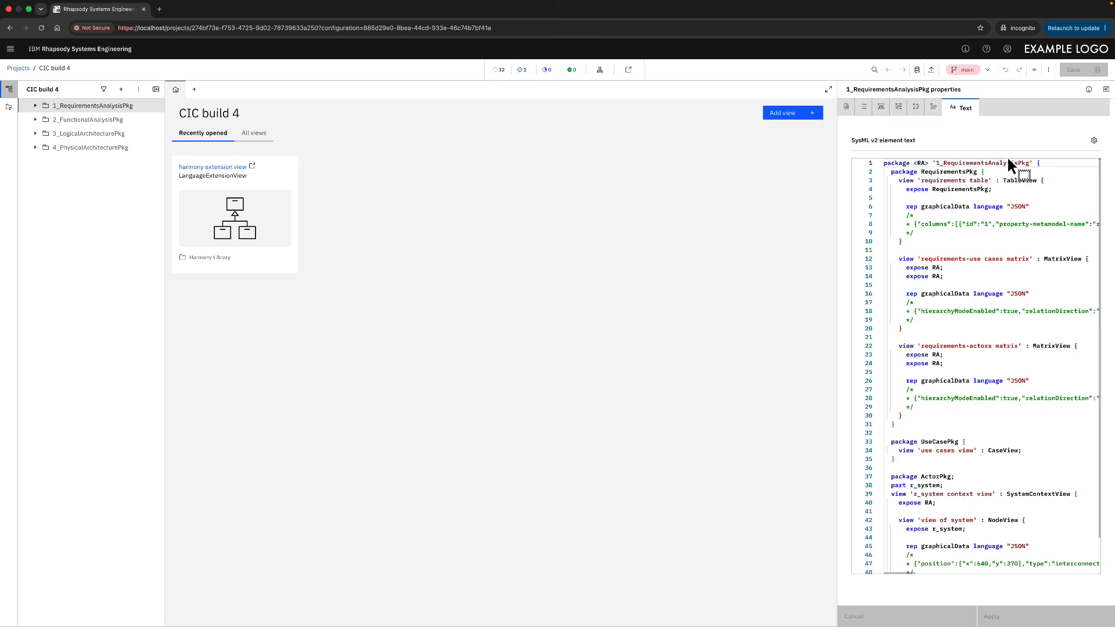
click(847, 108)
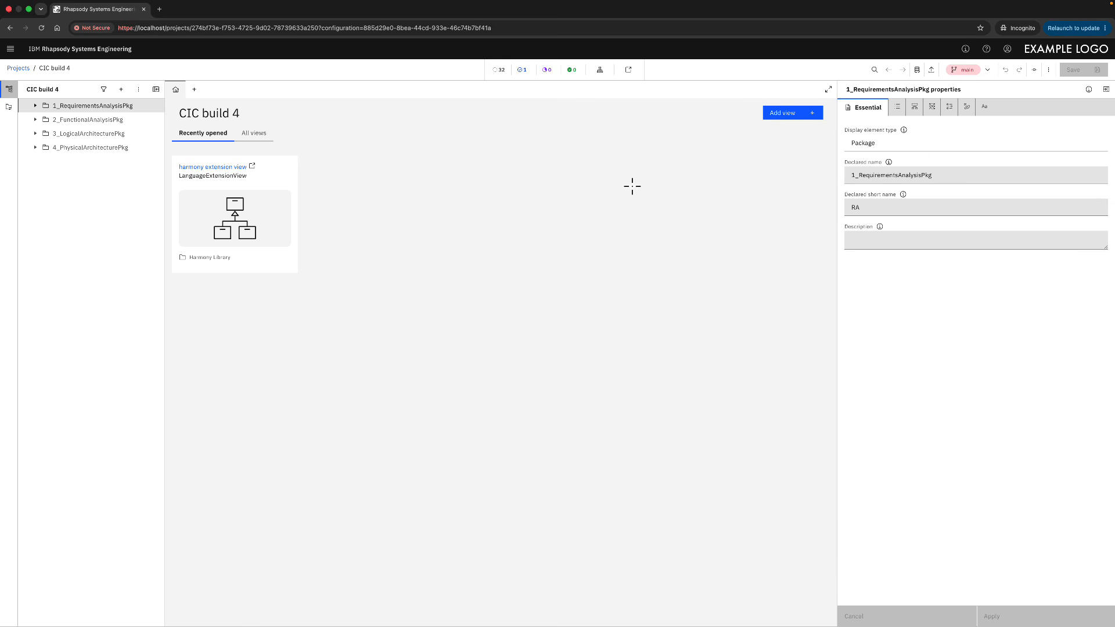
Step: Expand 1_RequirementsAnalysisPkg, open the Harmony workflow, and set the status of task 1* - collect stakeholder requirements to Started
click(35, 106)
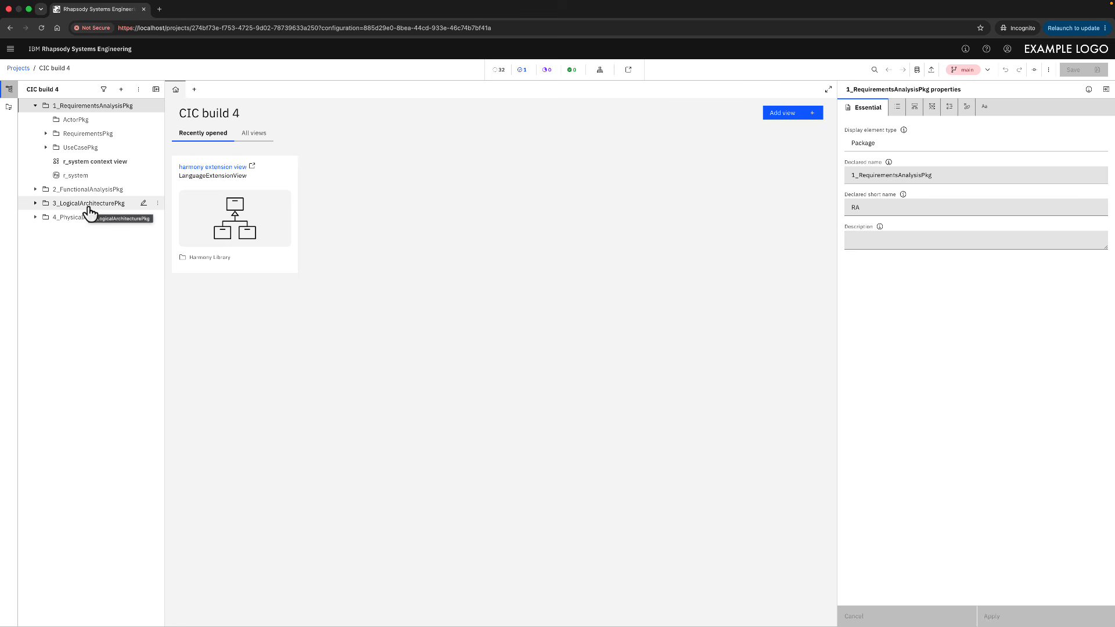
click(600, 70)
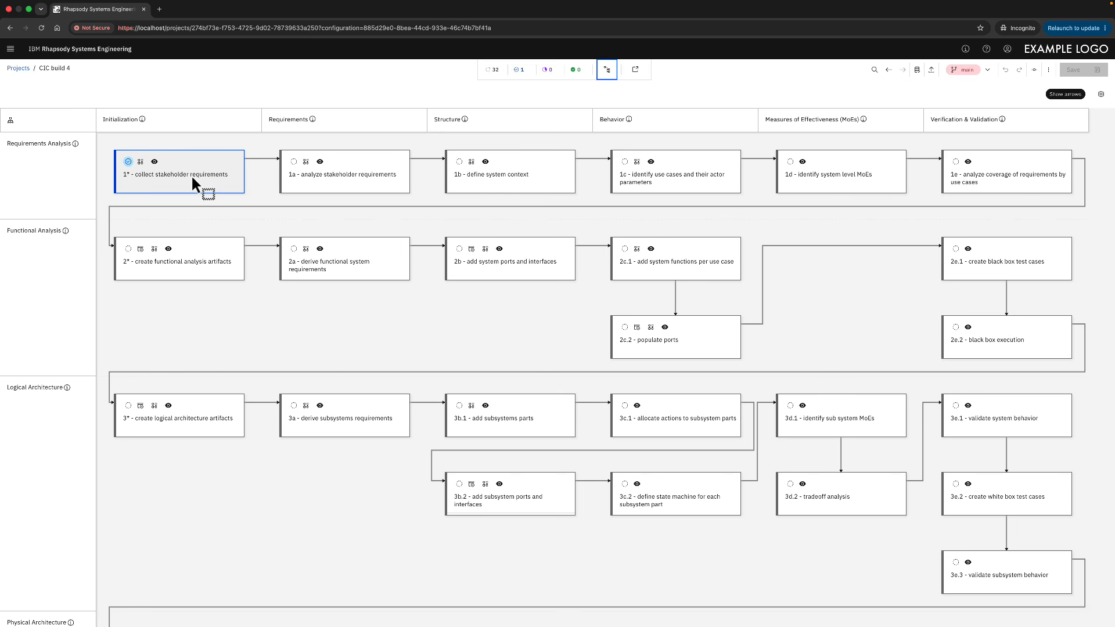
click(126, 168)
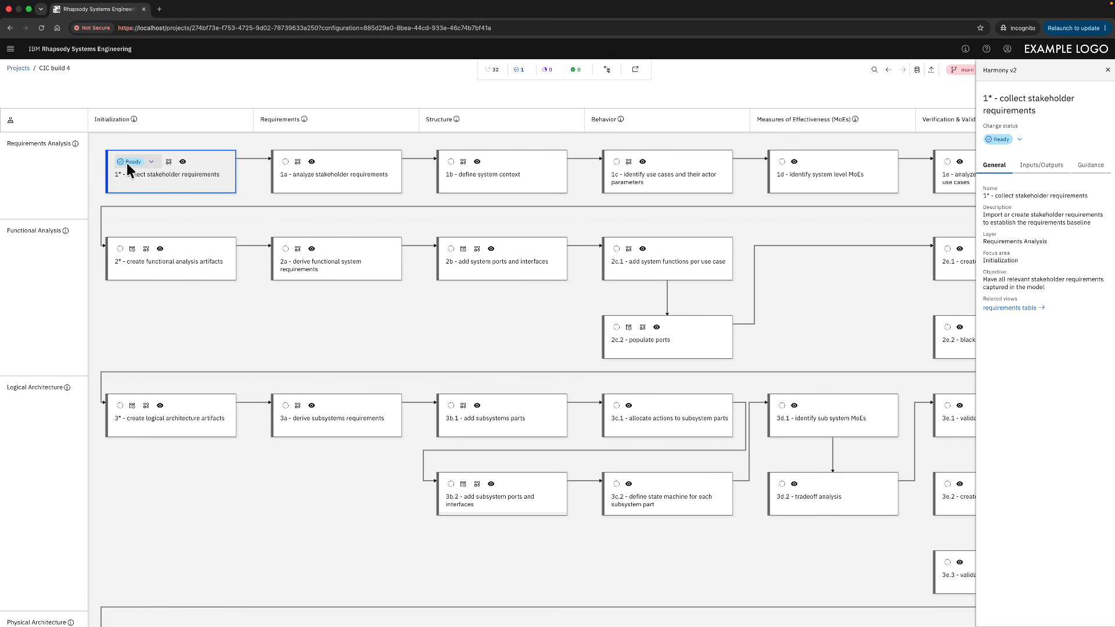
click(127, 164)
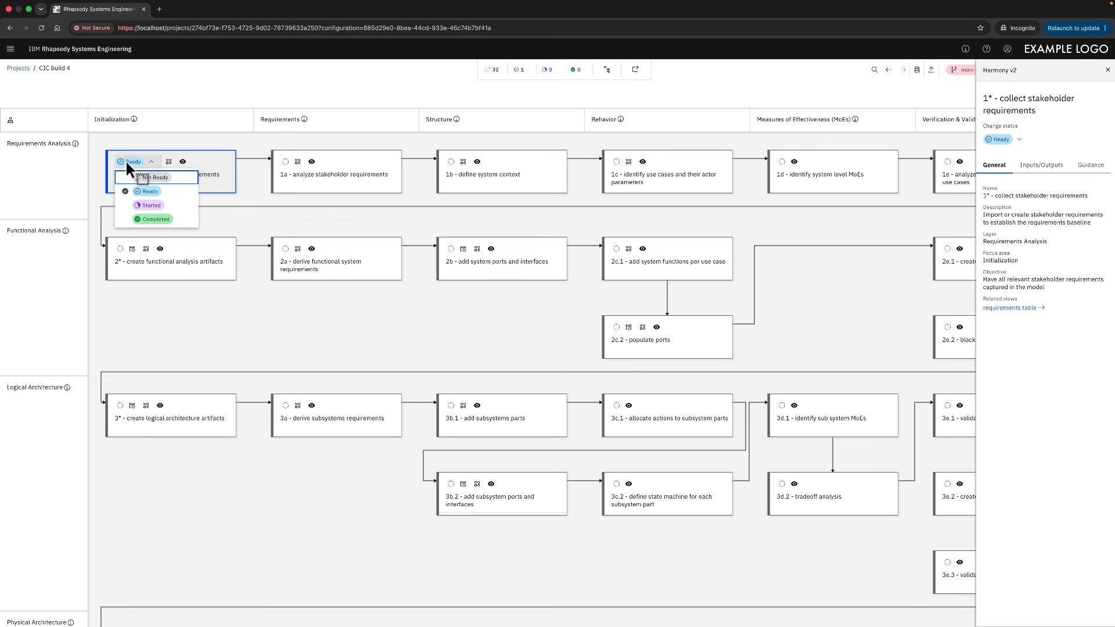
click(143, 207)
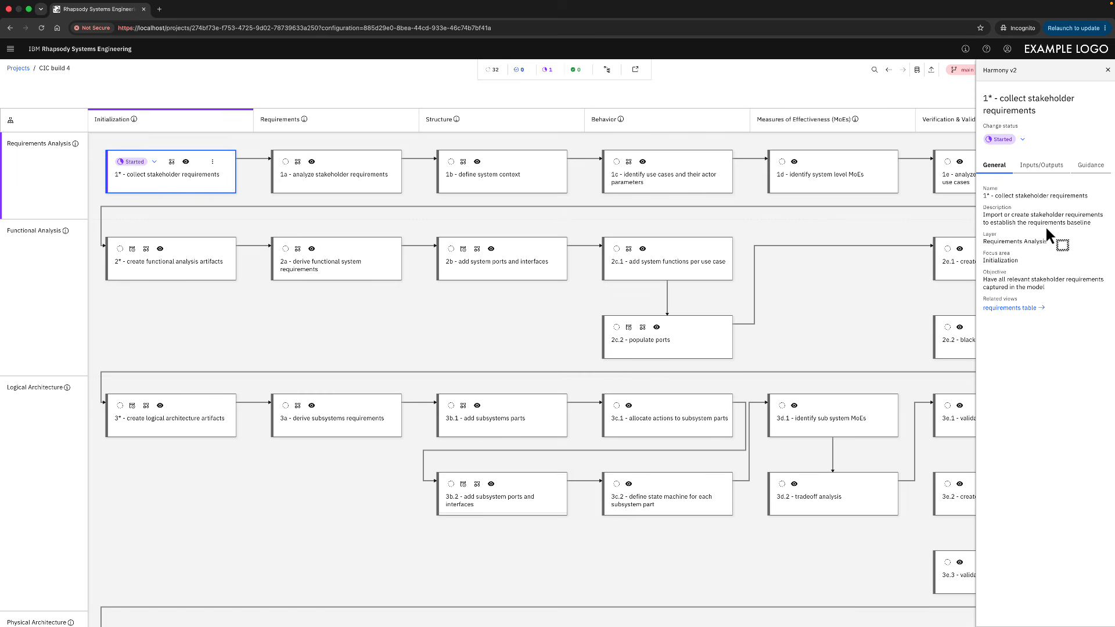
Step: Check the related views and the data flow of task 1* - collect stakeholder requirements, then return to the full workflow
click(172, 161)
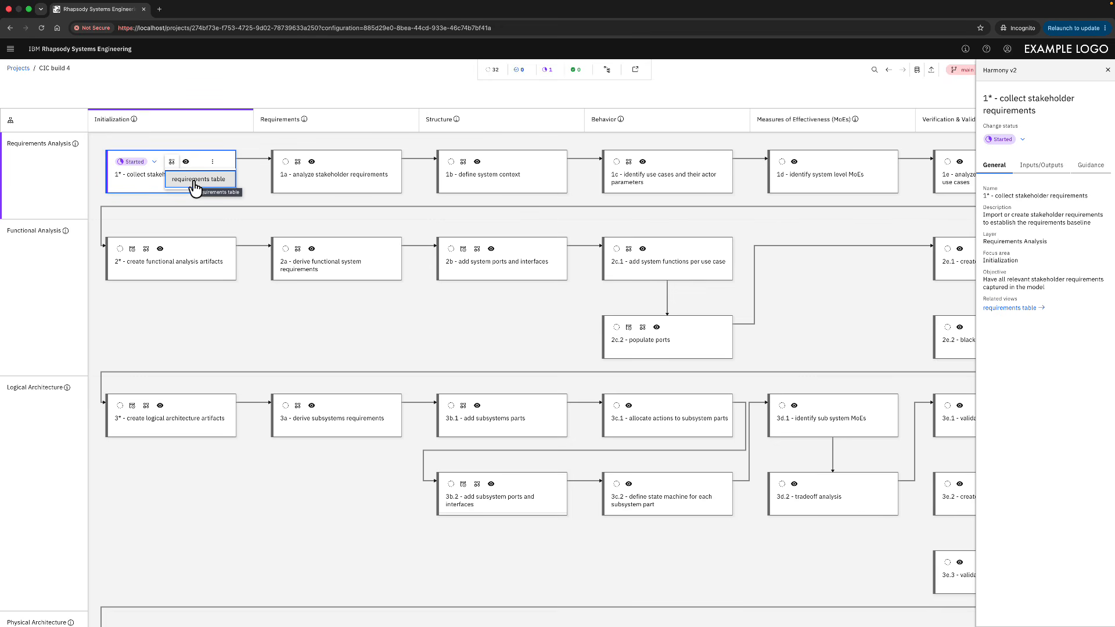
click(196, 143)
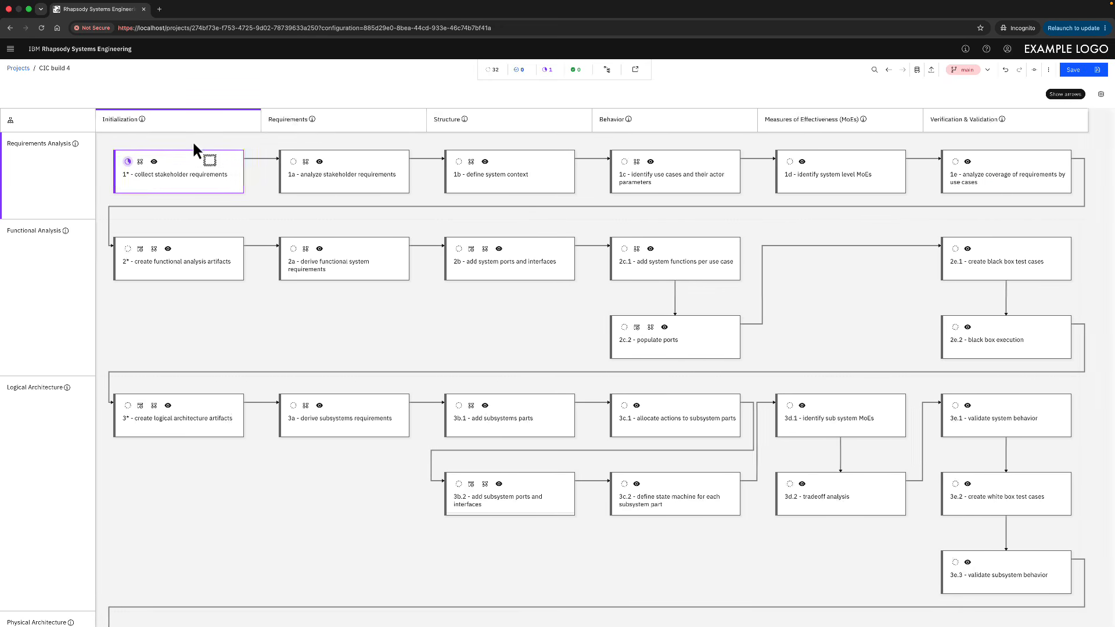
click(154, 161)
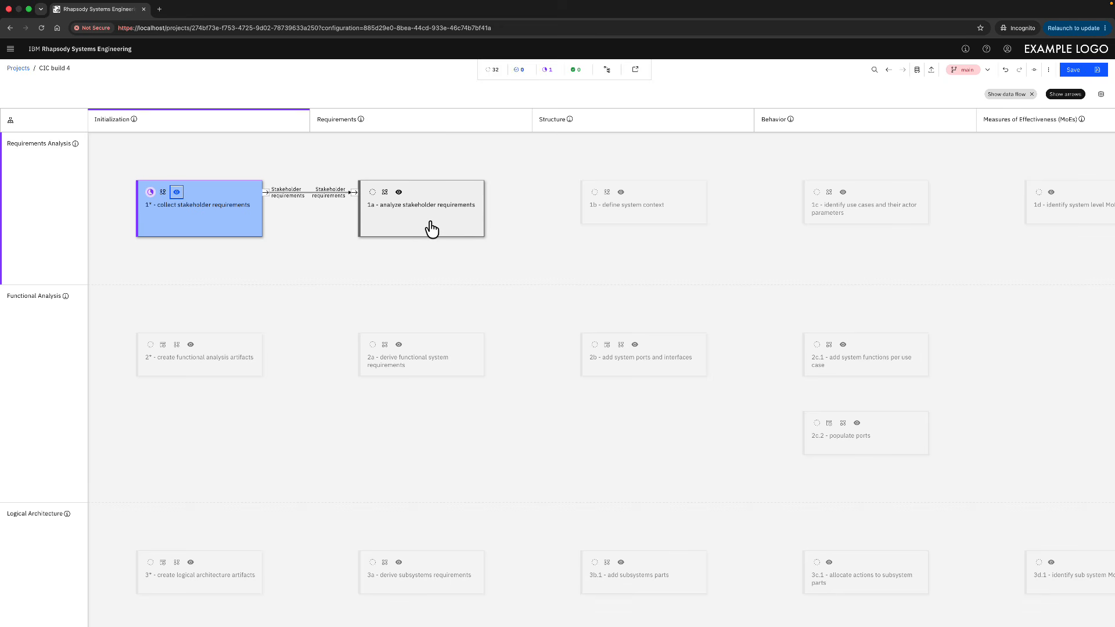
click(179, 203)
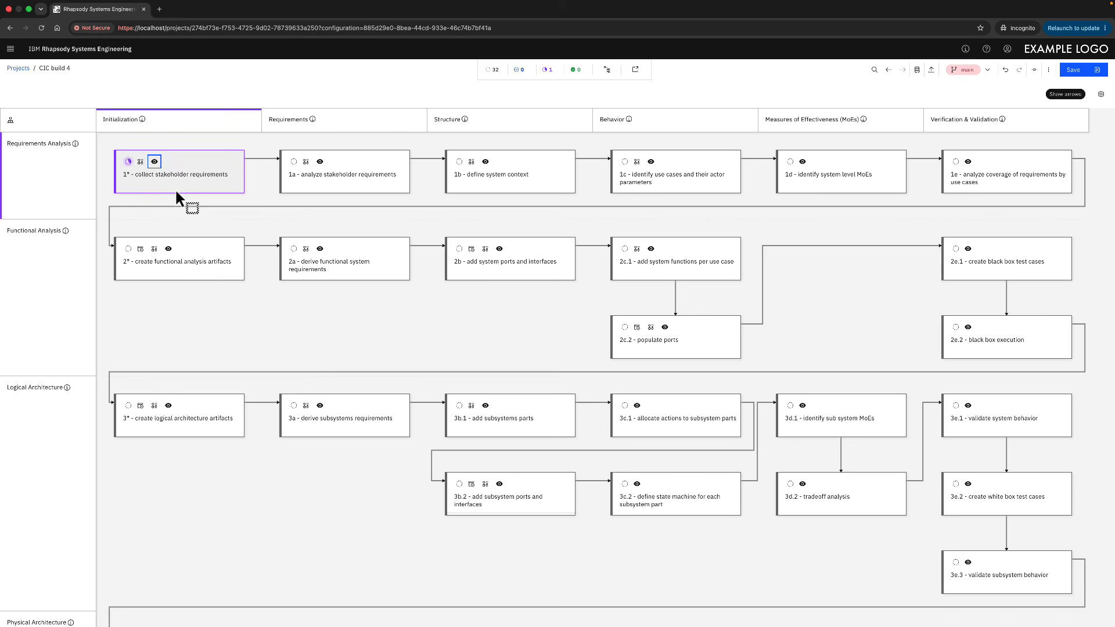
Step: Open the requirements table from task 1* and add StakeholderRequirement elements 1.1 doorDetection through 1.6 TemperatureControl to RequirementsPkg as SysML v2 text
click(141, 162)
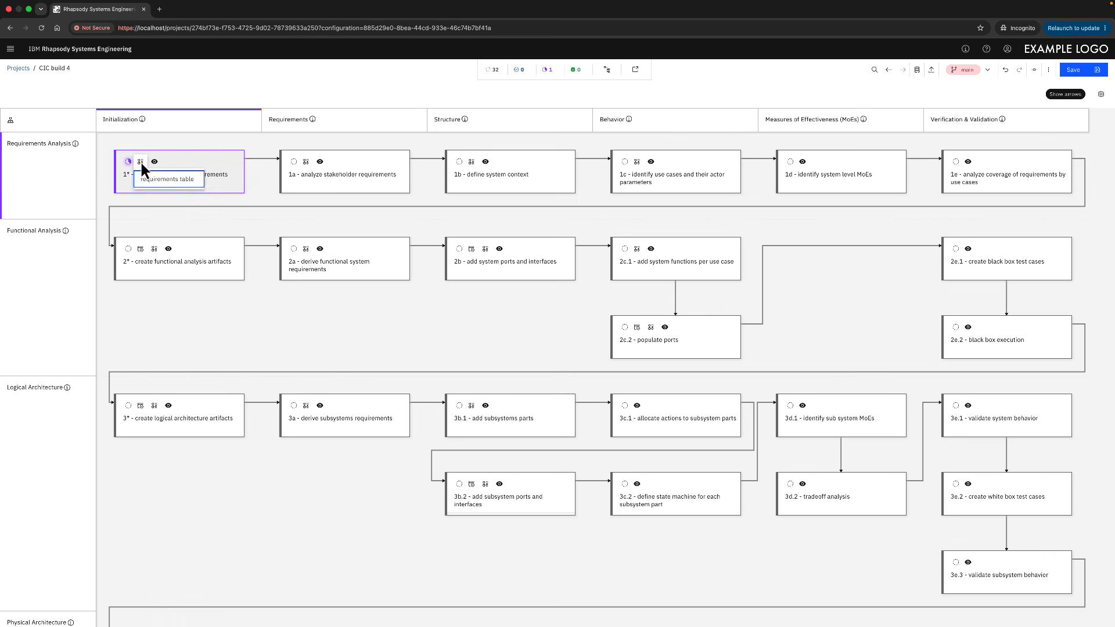
click(169, 180)
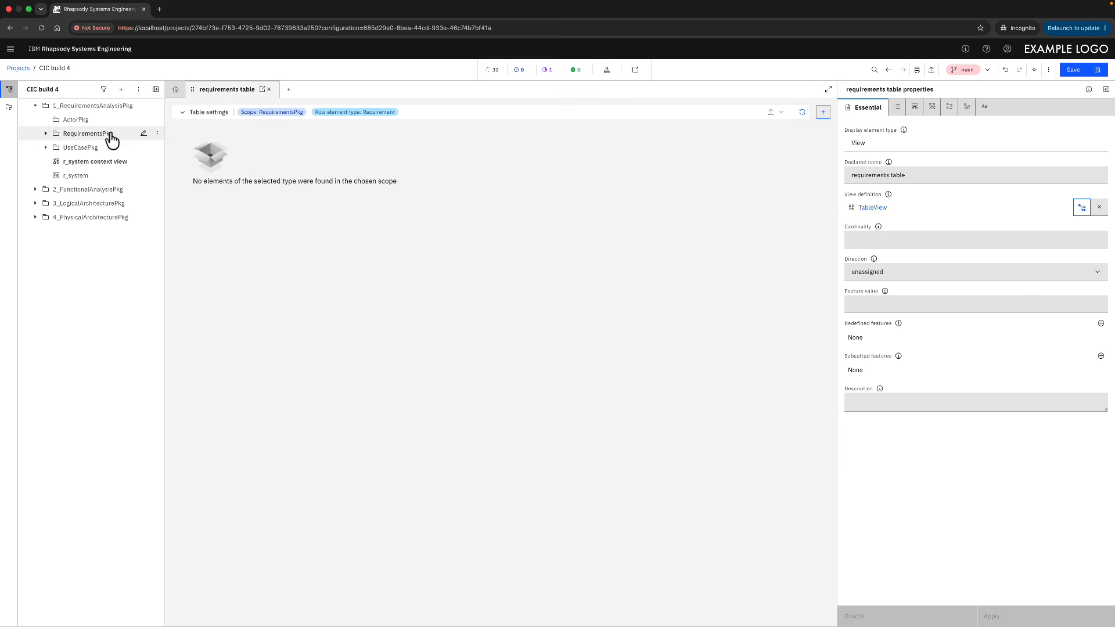
click(158, 136)
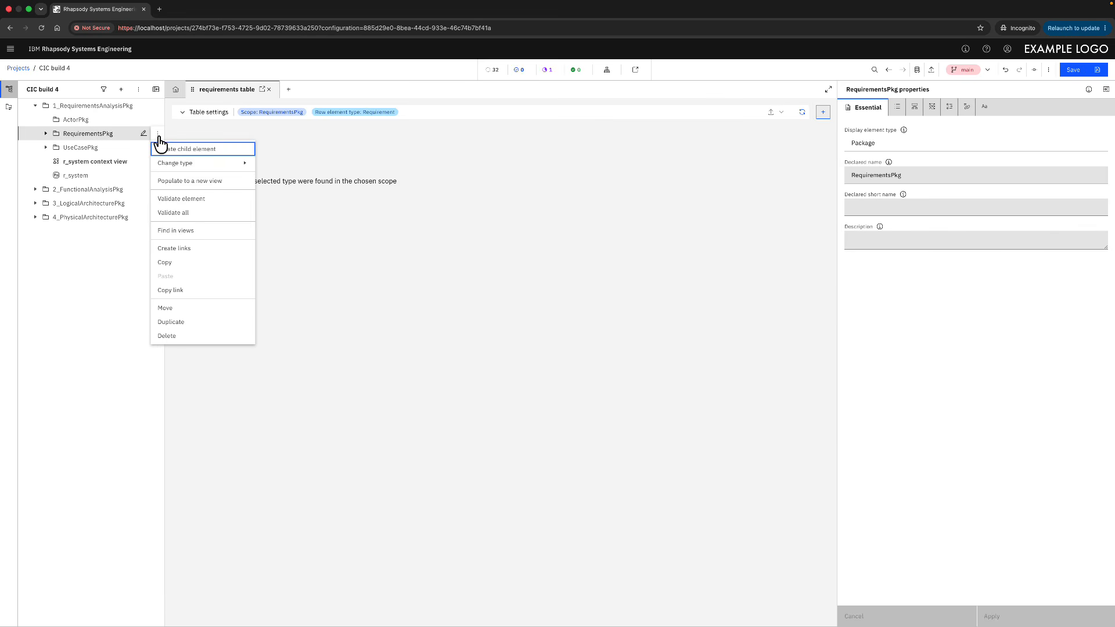
click(169, 149)
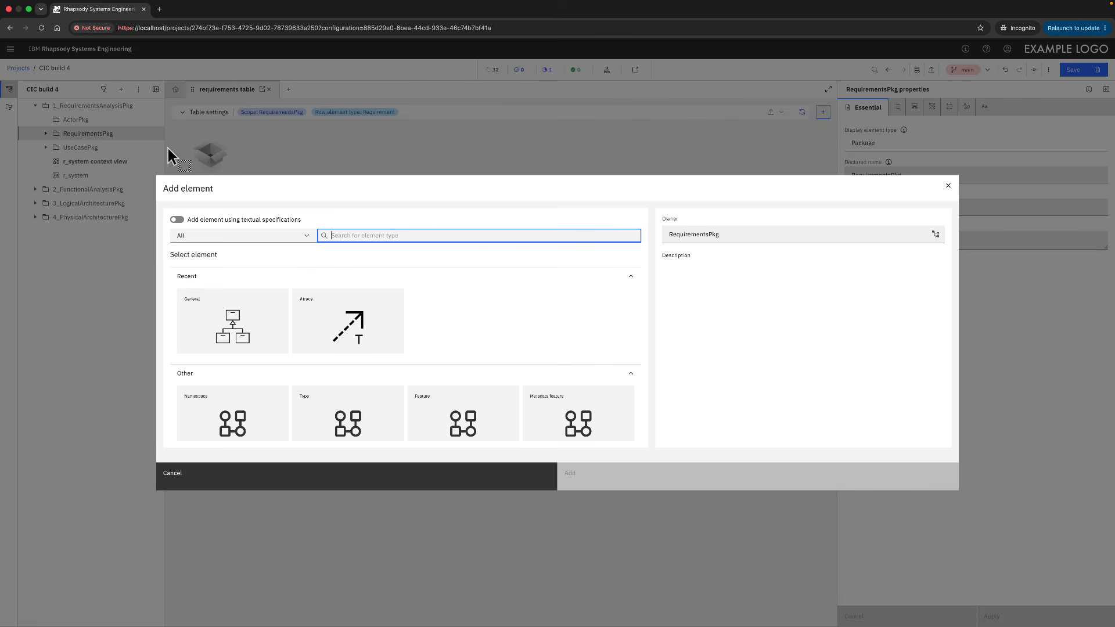
click(176, 220)
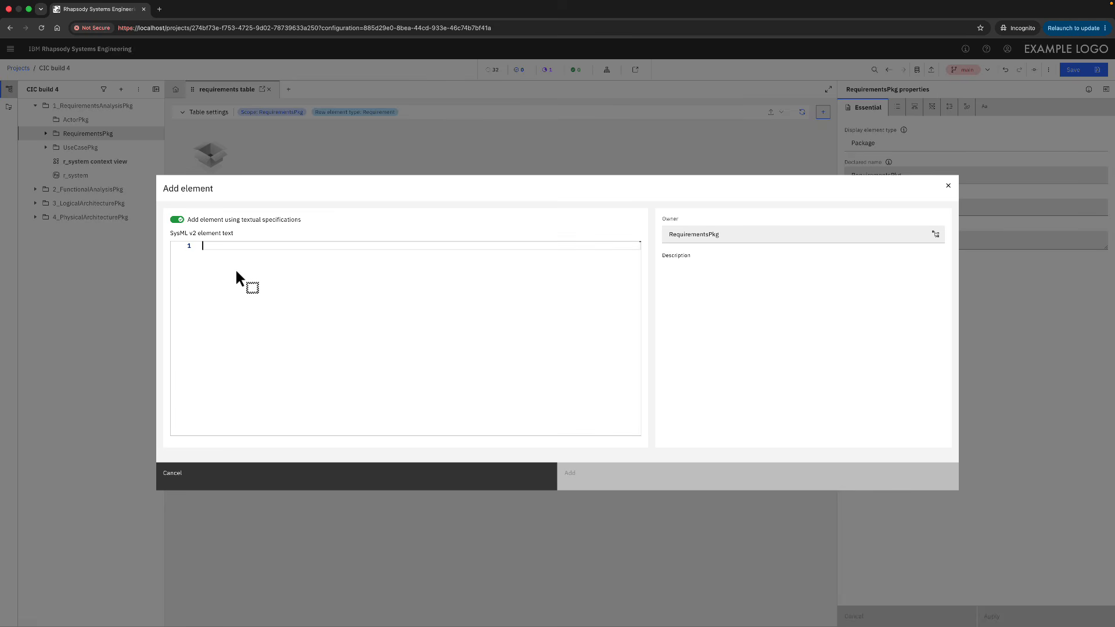
drag(236, 267, 235, 267)
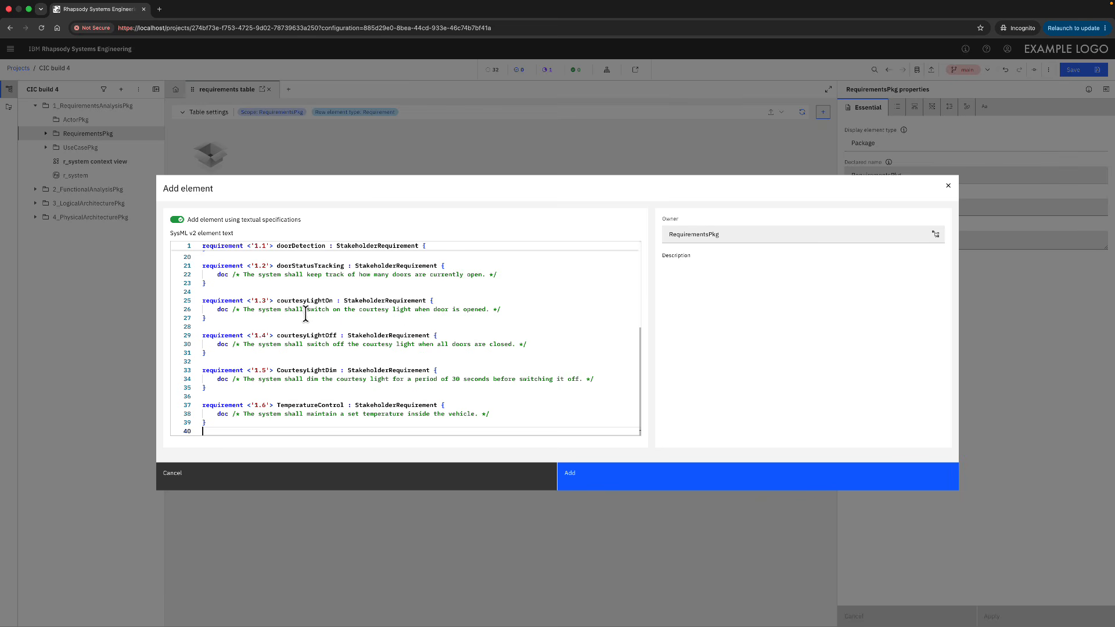
click(599, 485)
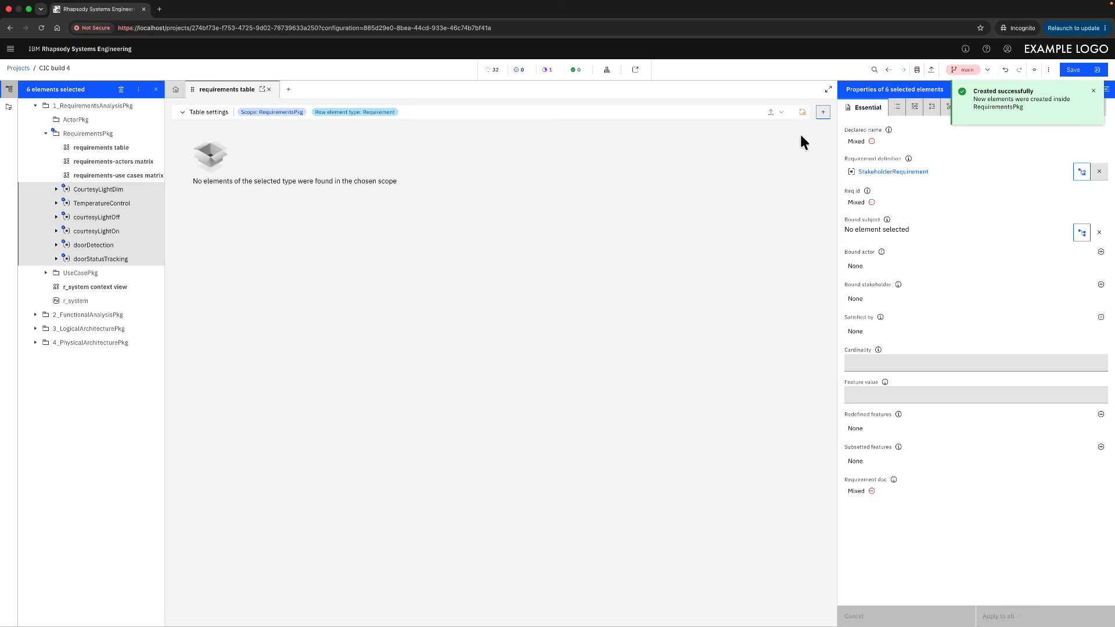
Step: Refresh the requirements table, widen its Requirement doc column to fit the full text, and save the changes to a private branch
click(803, 115)
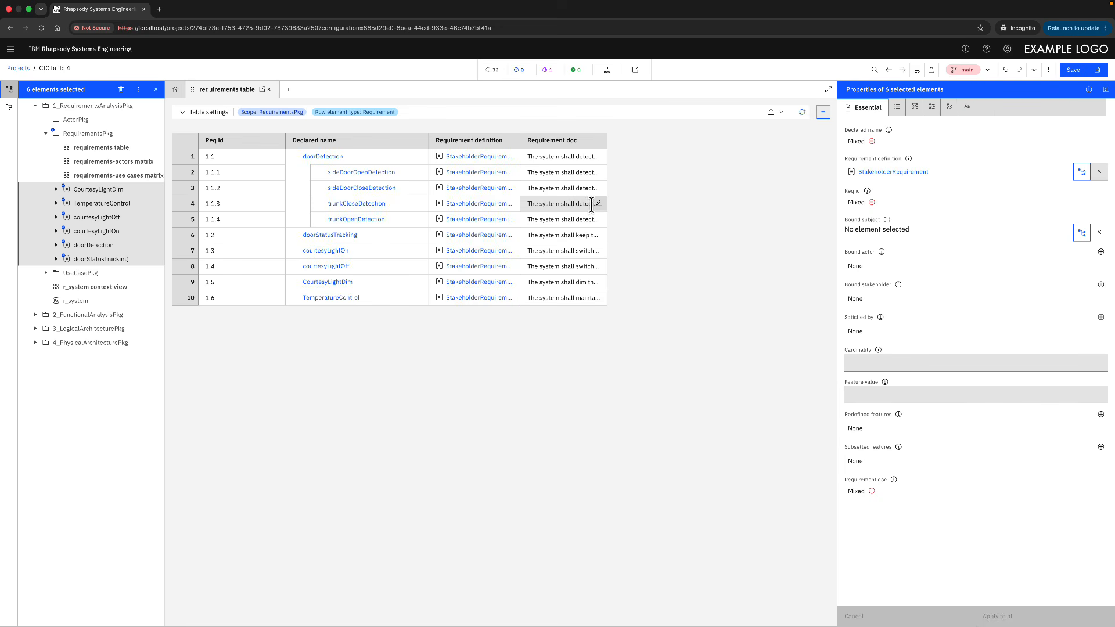
drag(605, 140, 785, 144)
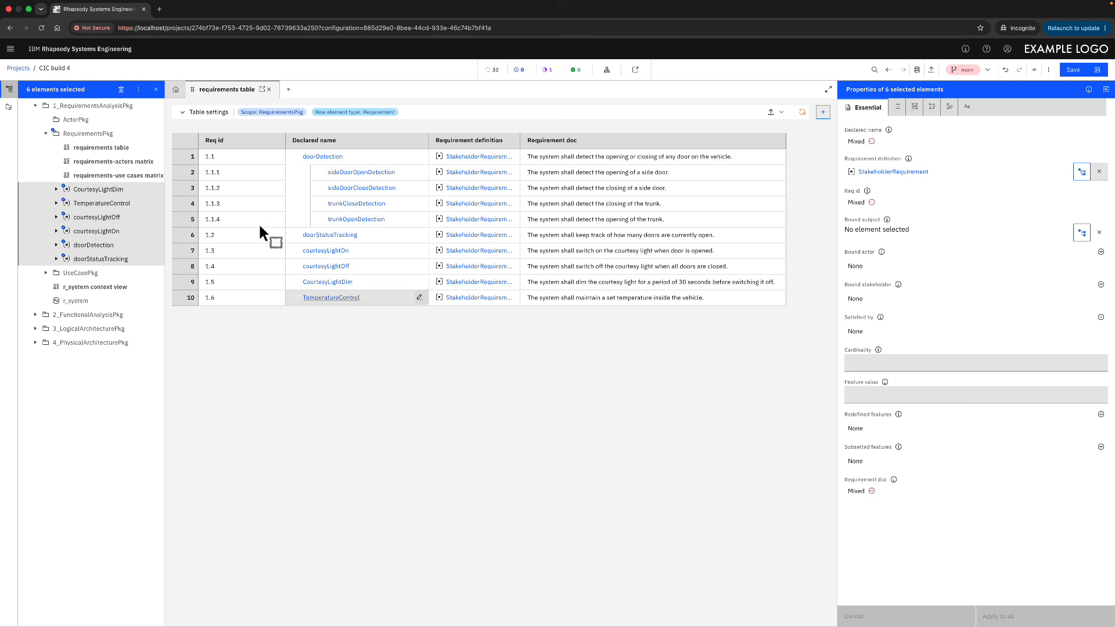
click(185, 121)
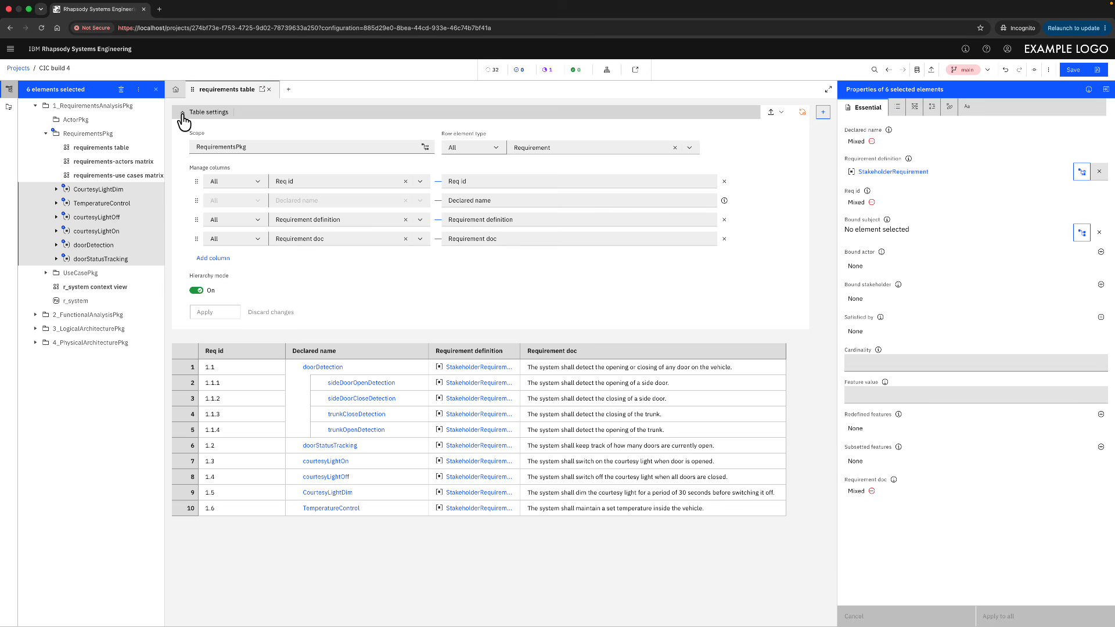
click(184, 118)
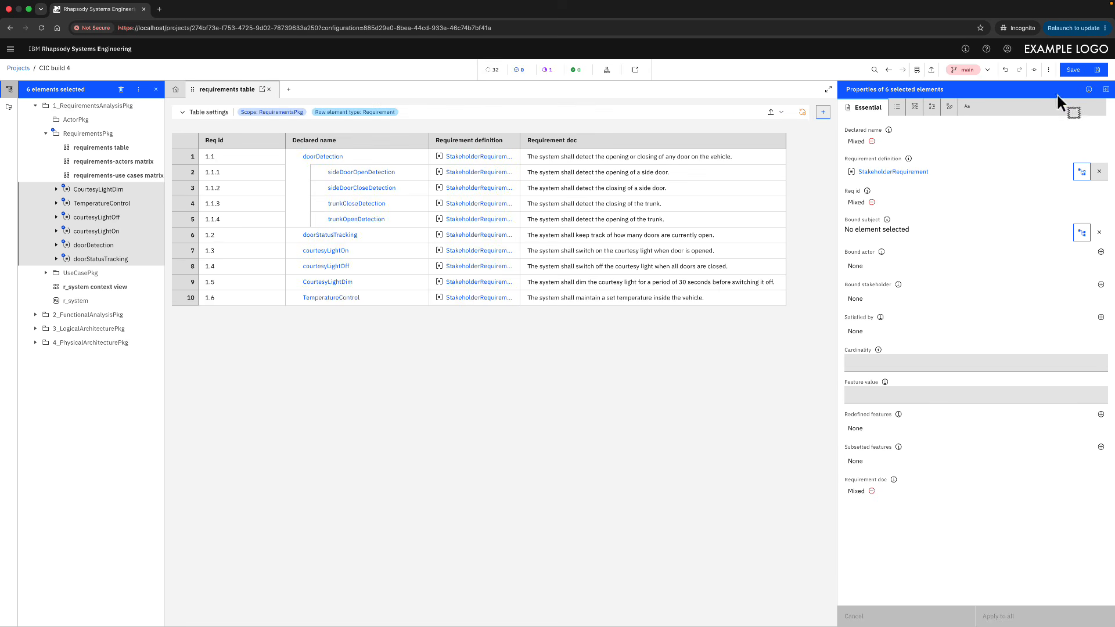
click(1076, 70)
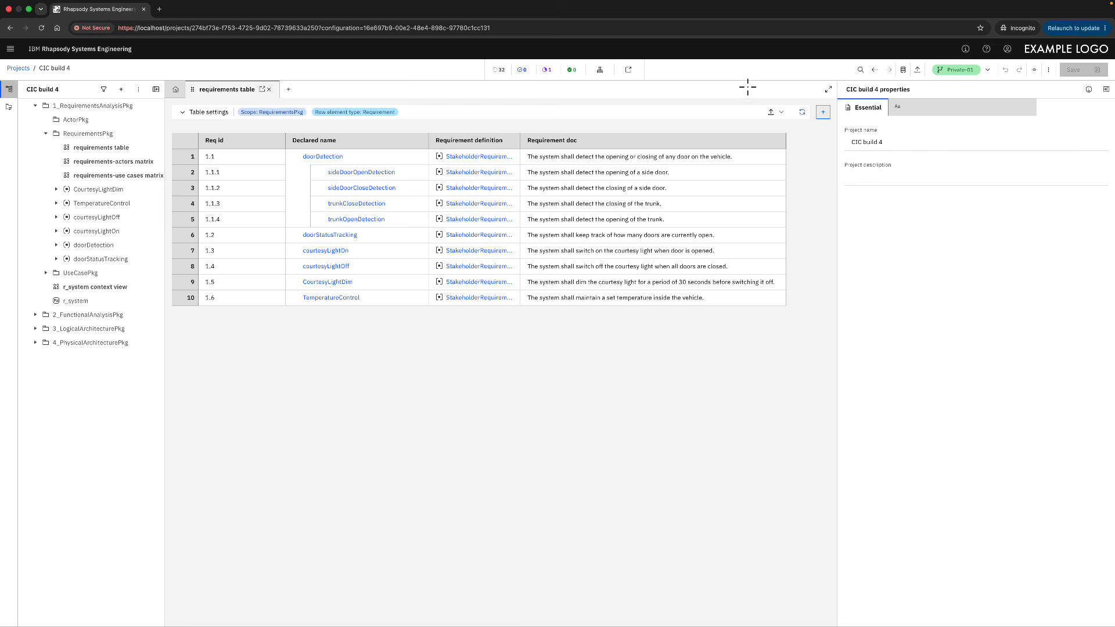
Step: Validate the project and examine the Language Conventions findings with their fix proposals
click(904, 71)
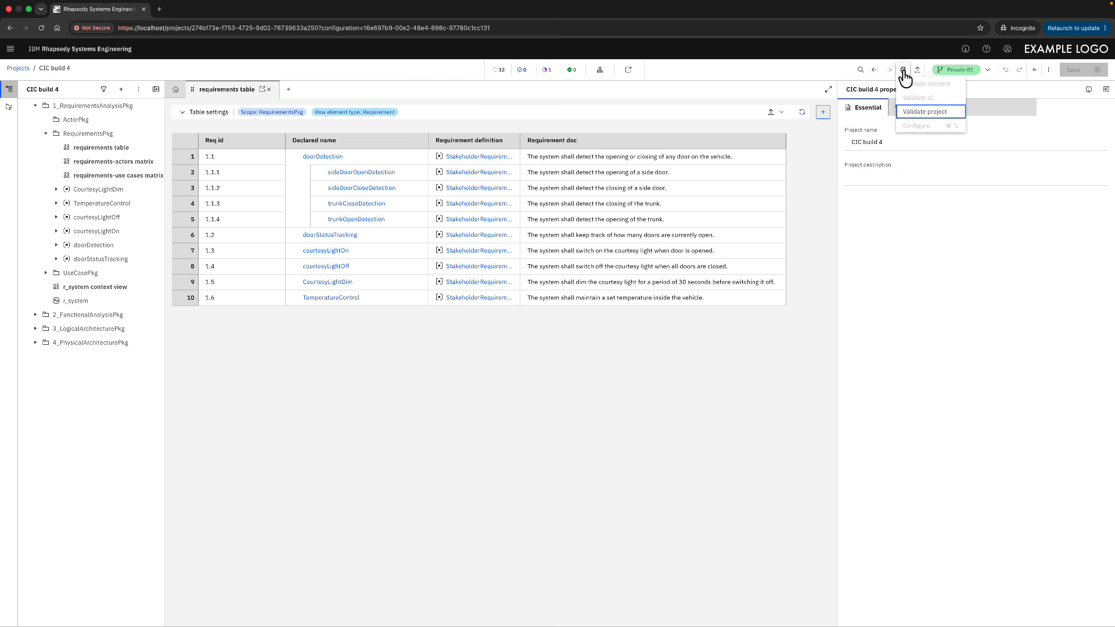
click(918, 111)
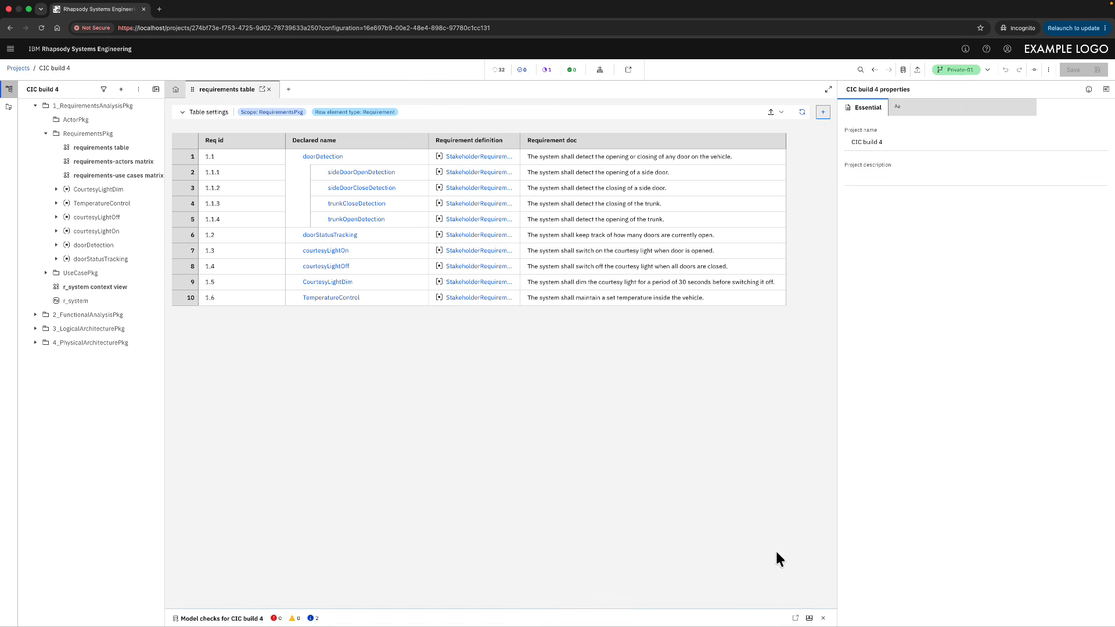
click(810, 618)
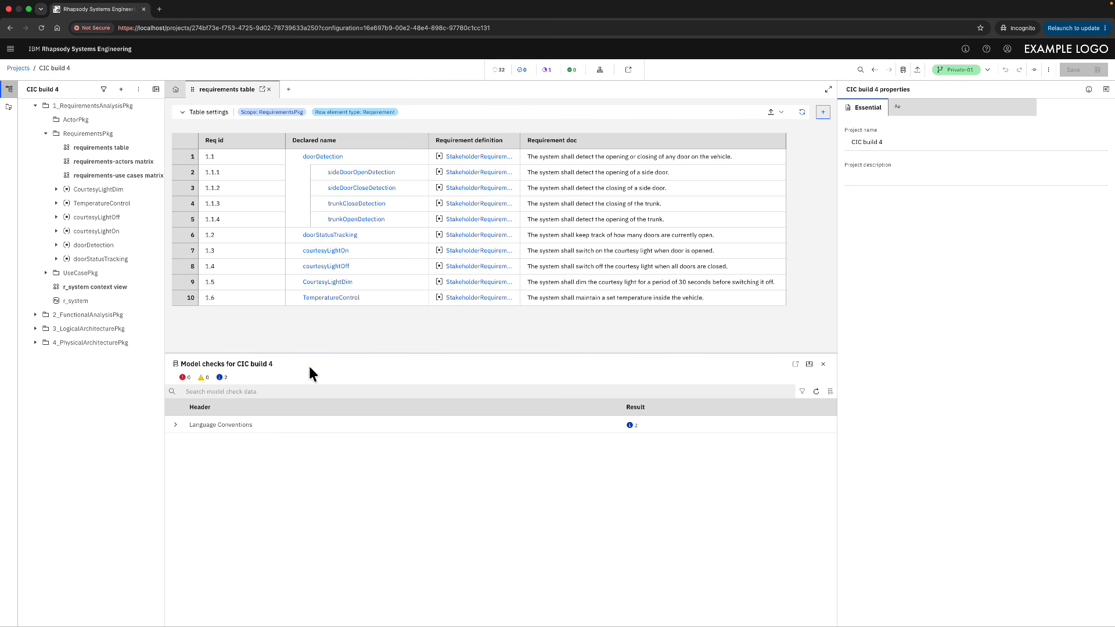
click(175, 424)
click(197, 444)
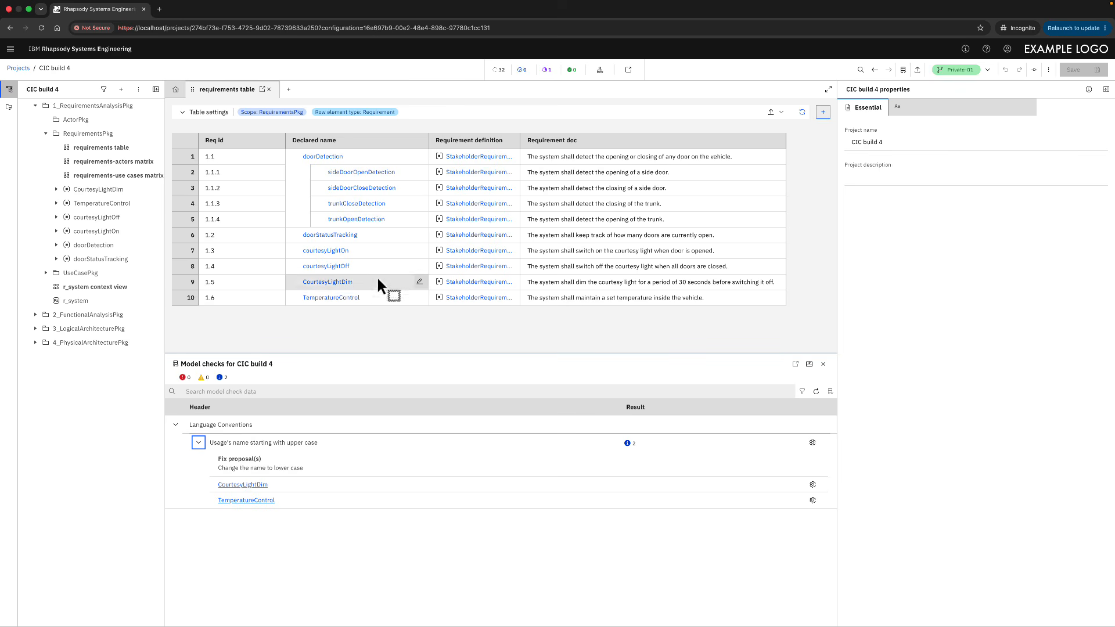
Step: Apply the lower-case name fix to CourtesyLightDim and TemperatureControl, collapse the model checks, and refresh the requirements table
click(813, 442)
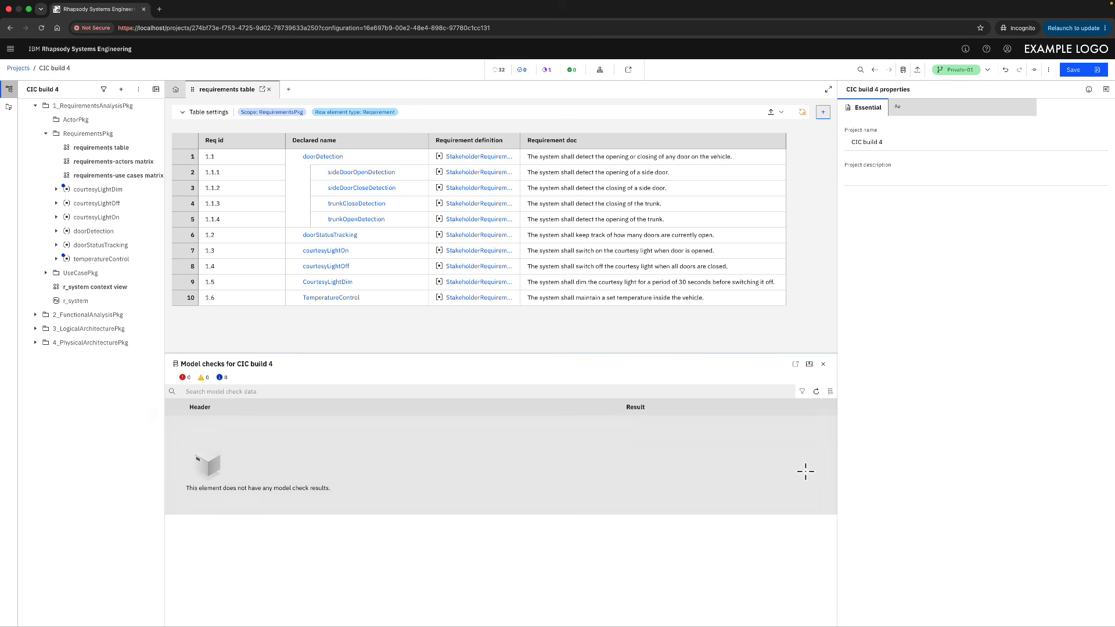
click(809, 363)
click(802, 111)
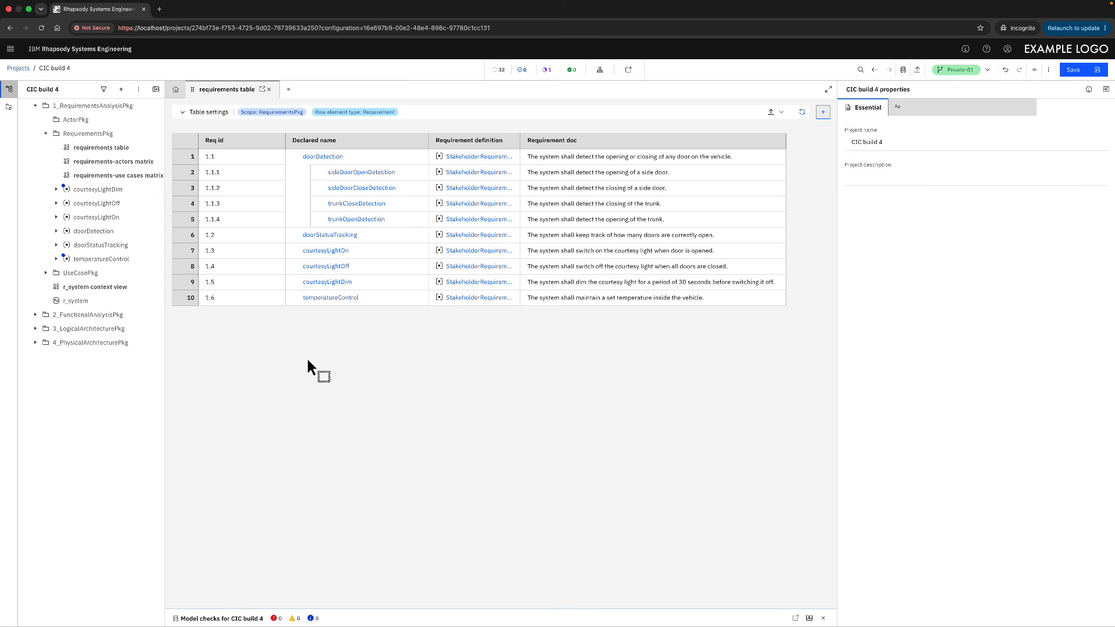
Step: Set the workflow tasks 1* - collect stakeholder requirements and 1a - analyze stakeholder requirements to Completed
click(544, 71)
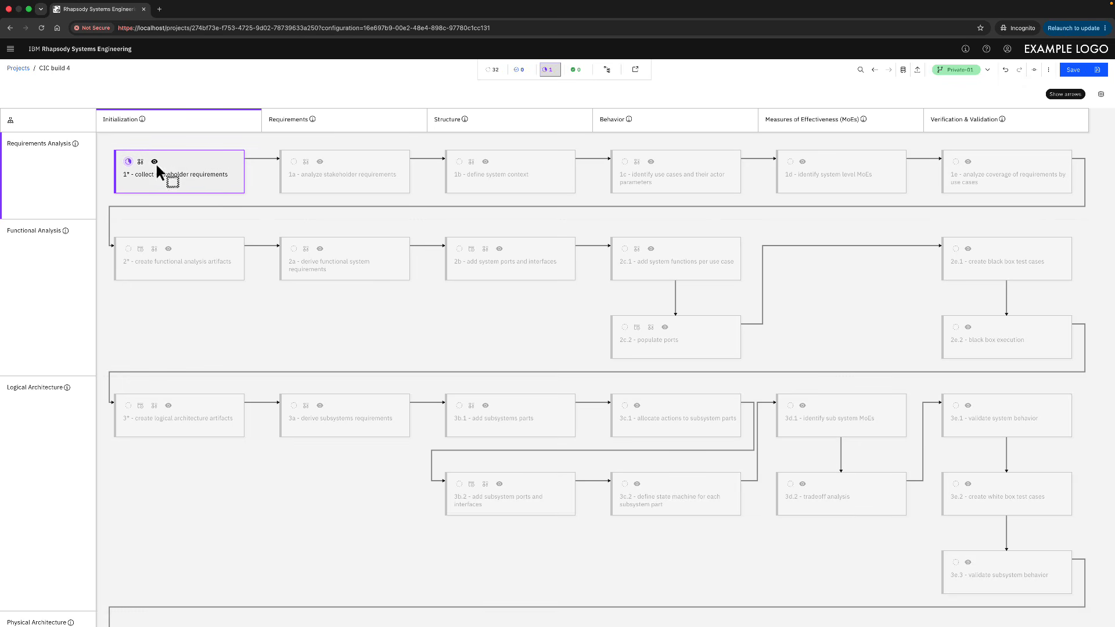
click(133, 165)
click(131, 163)
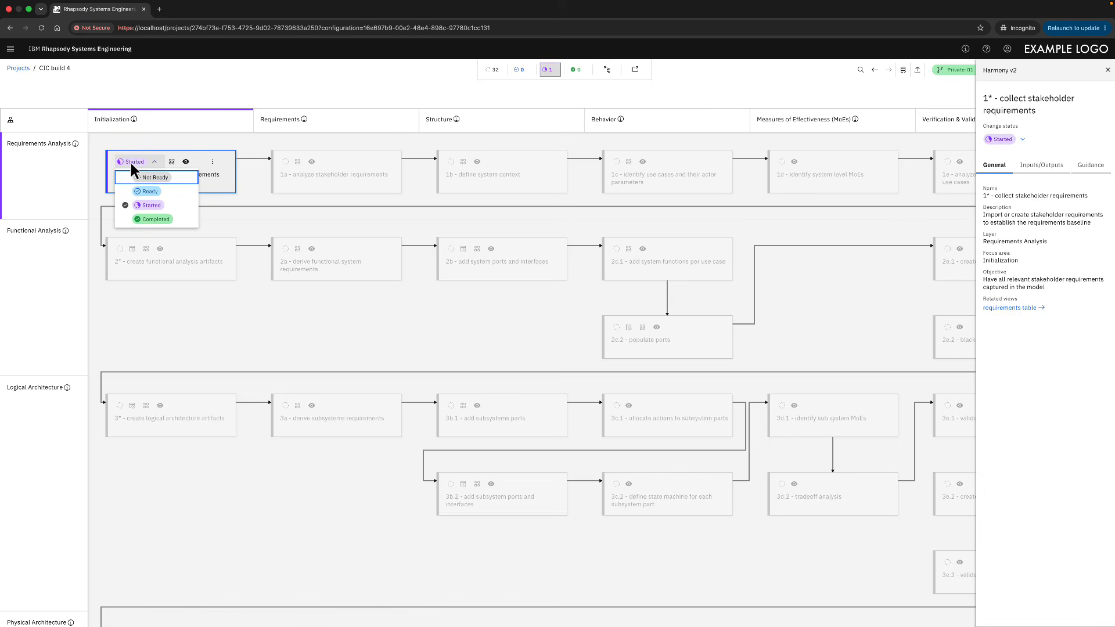
click(144, 219)
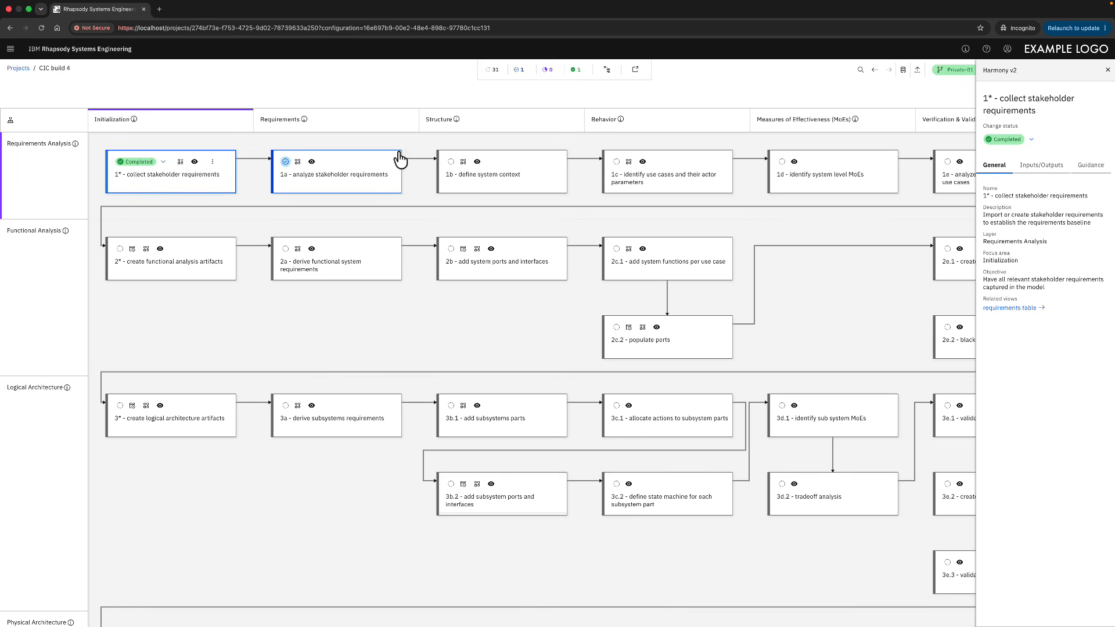
click(285, 164)
click(286, 163)
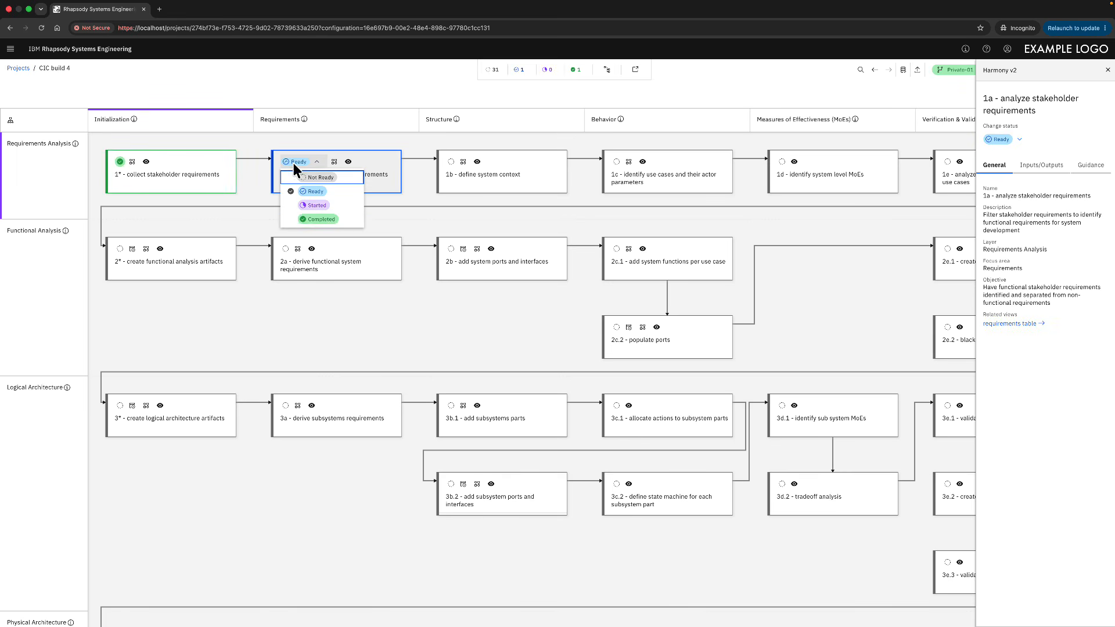
click(334, 220)
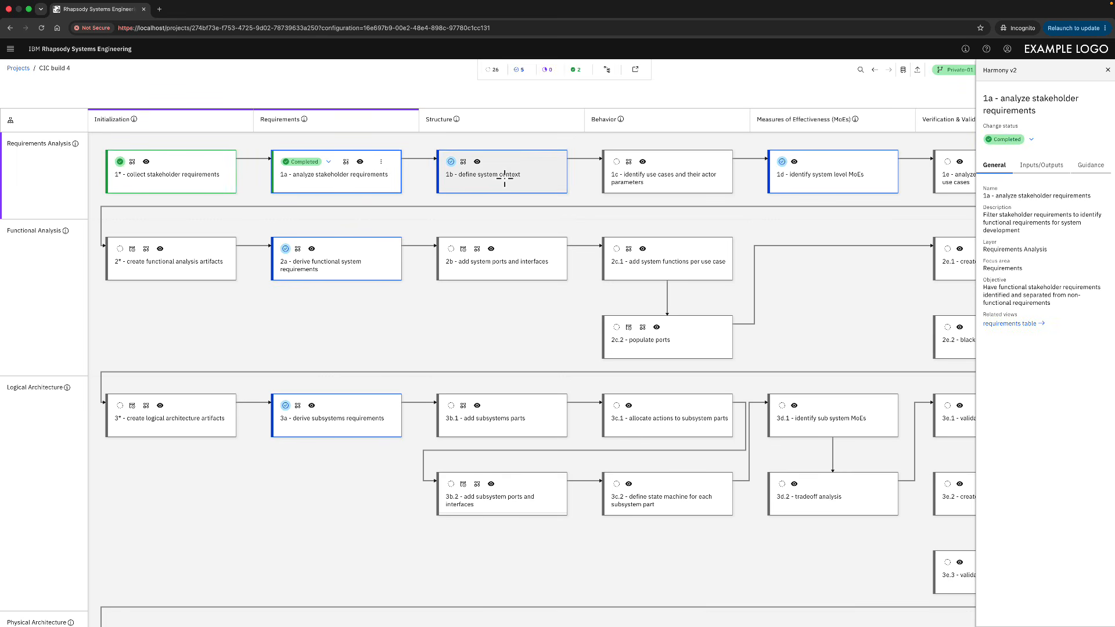
Step: Set workflow task 1b - define system context to Started and open its related r_system context view
click(452, 161)
click(456, 164)
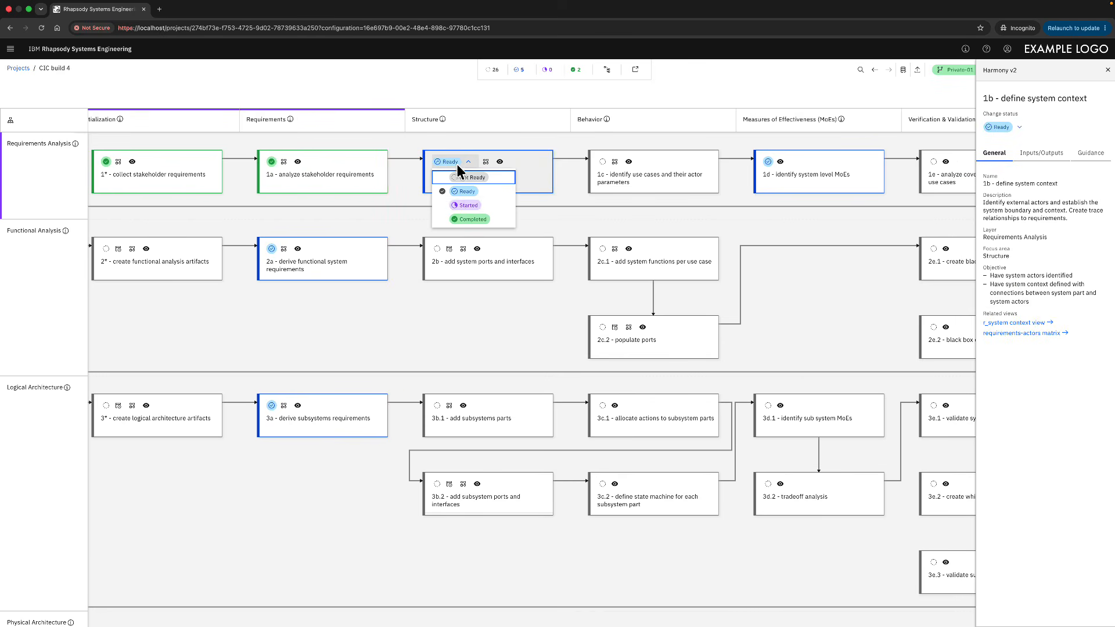
click(468, 205)
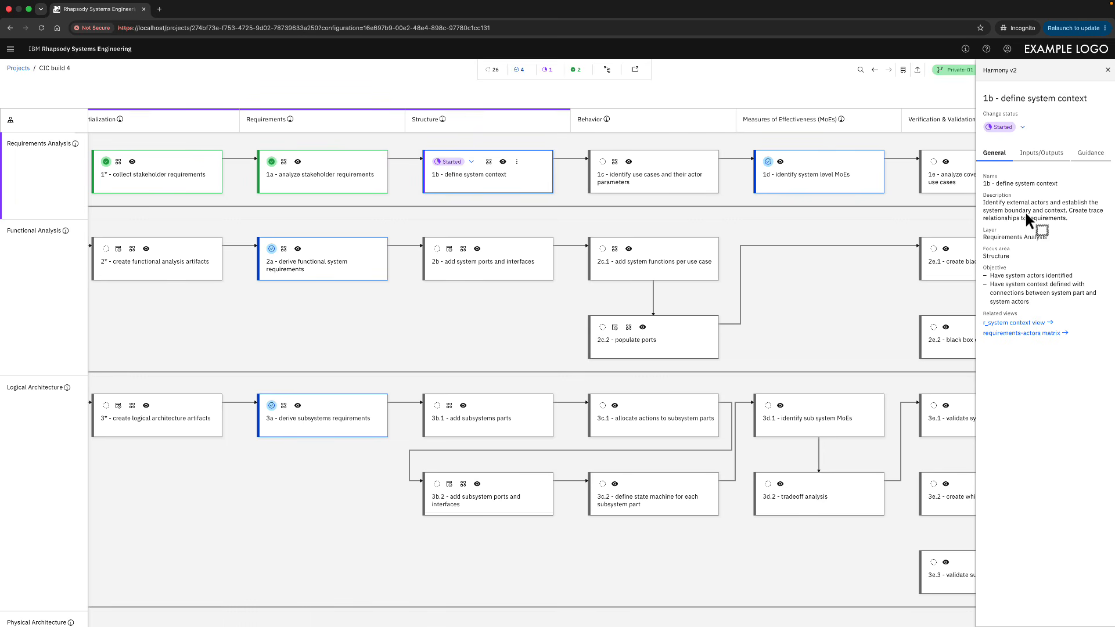
click(490, 163)
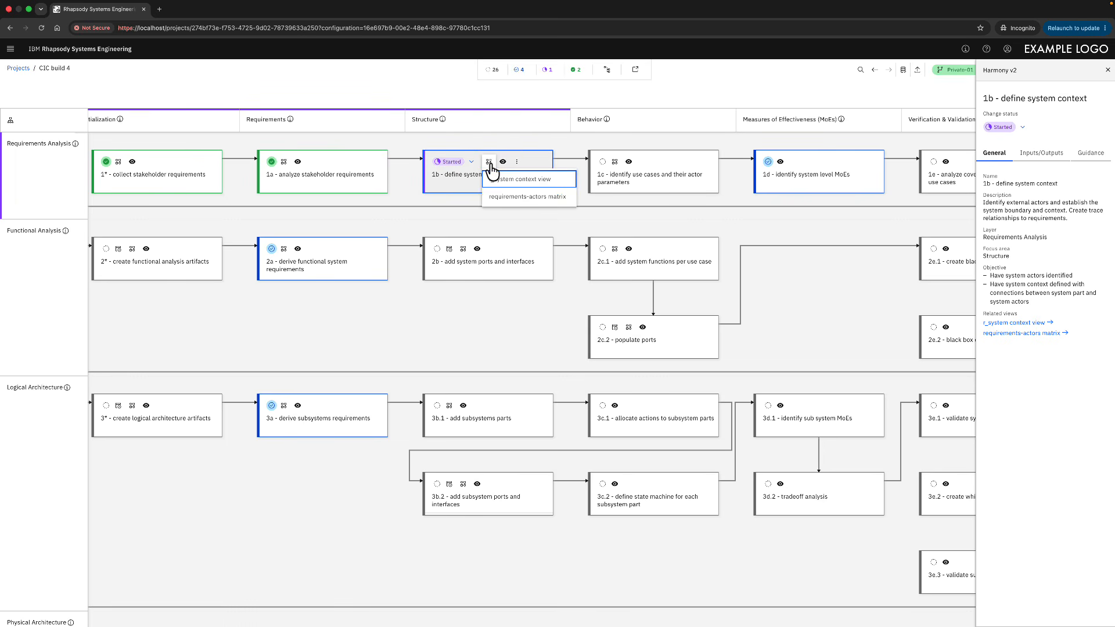
click(525, 180)
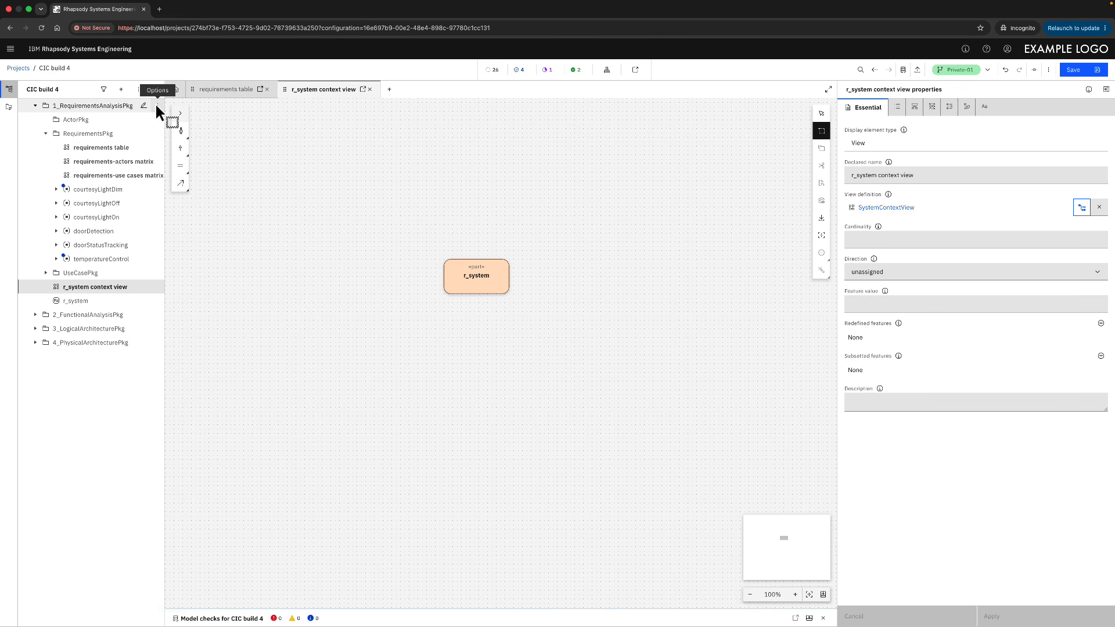
Step: Check the requirements table, add a part connected to r_system in the context view, and name it heater
click(499, 267)
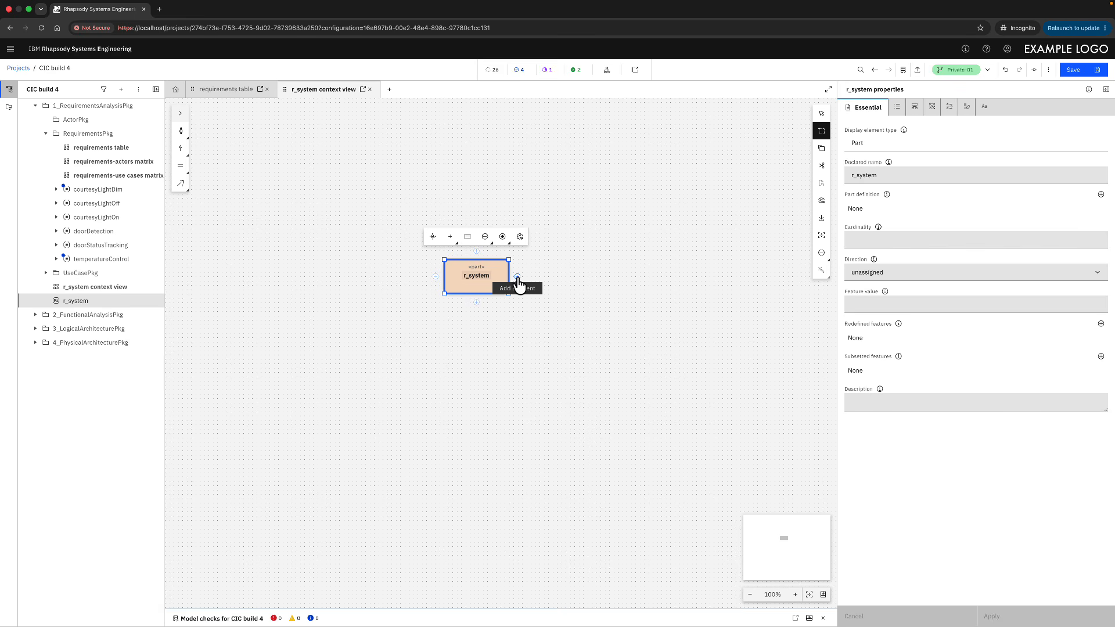
click(221, 90)
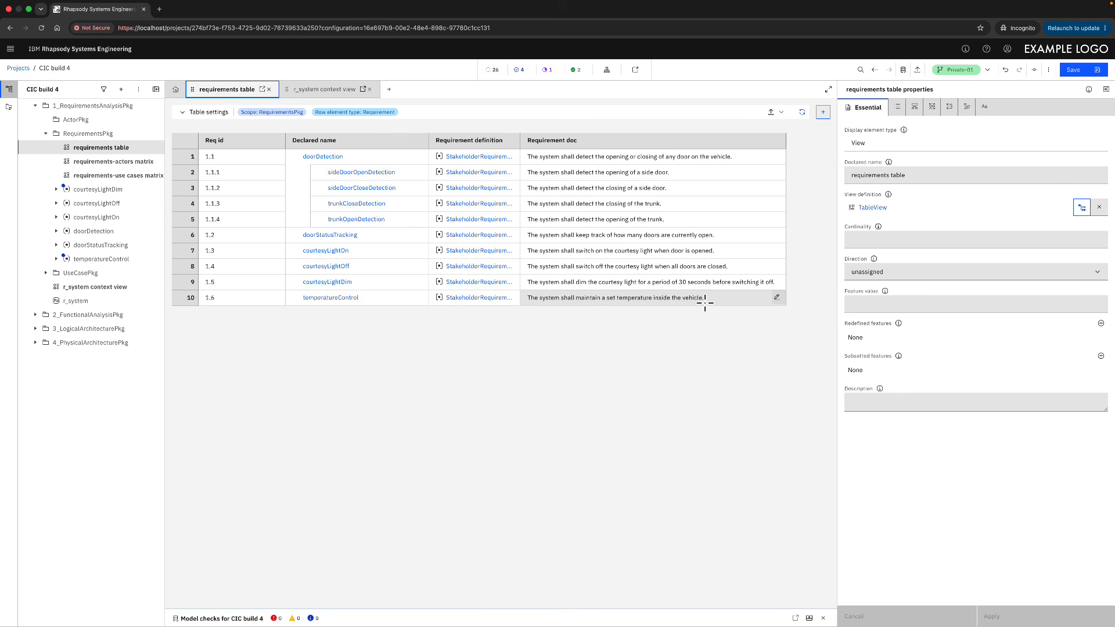
click(325, 90)
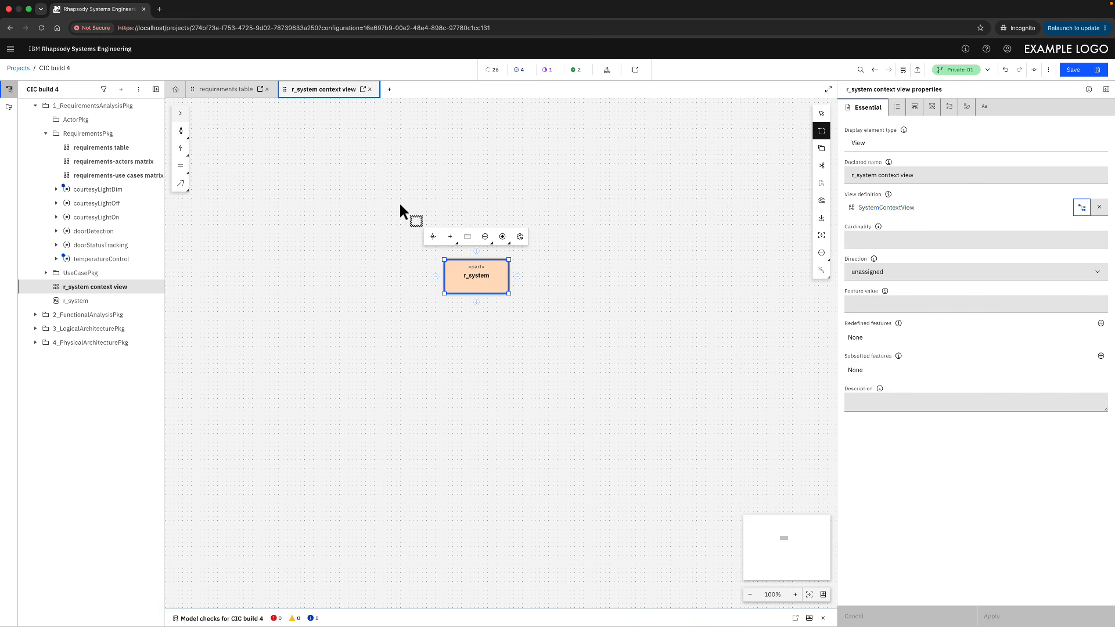
click(518, 278)
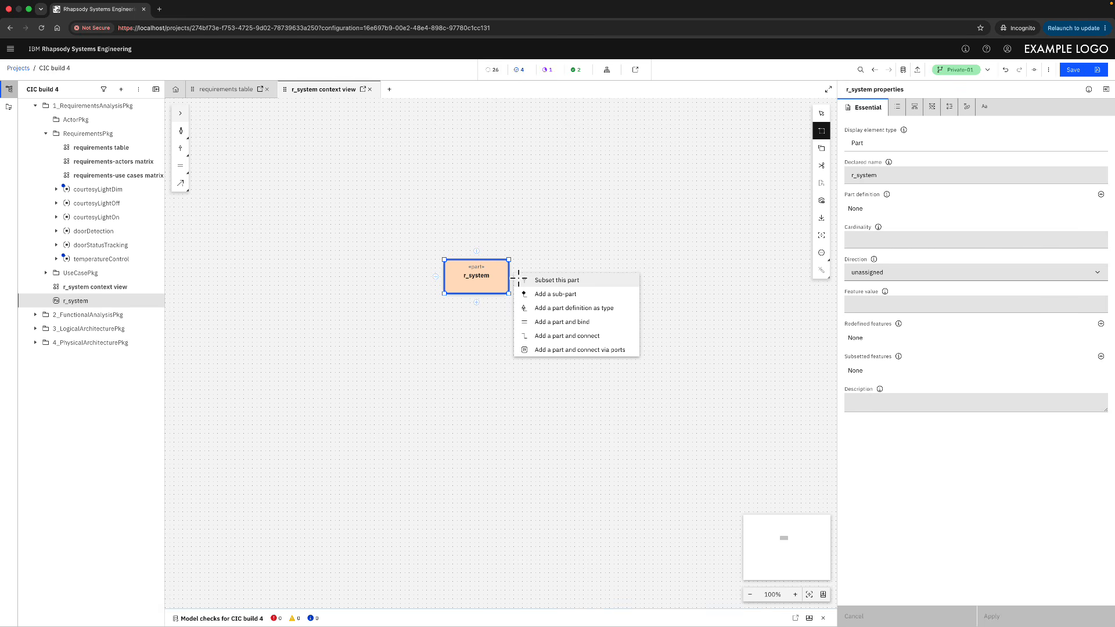
click(550, 336)
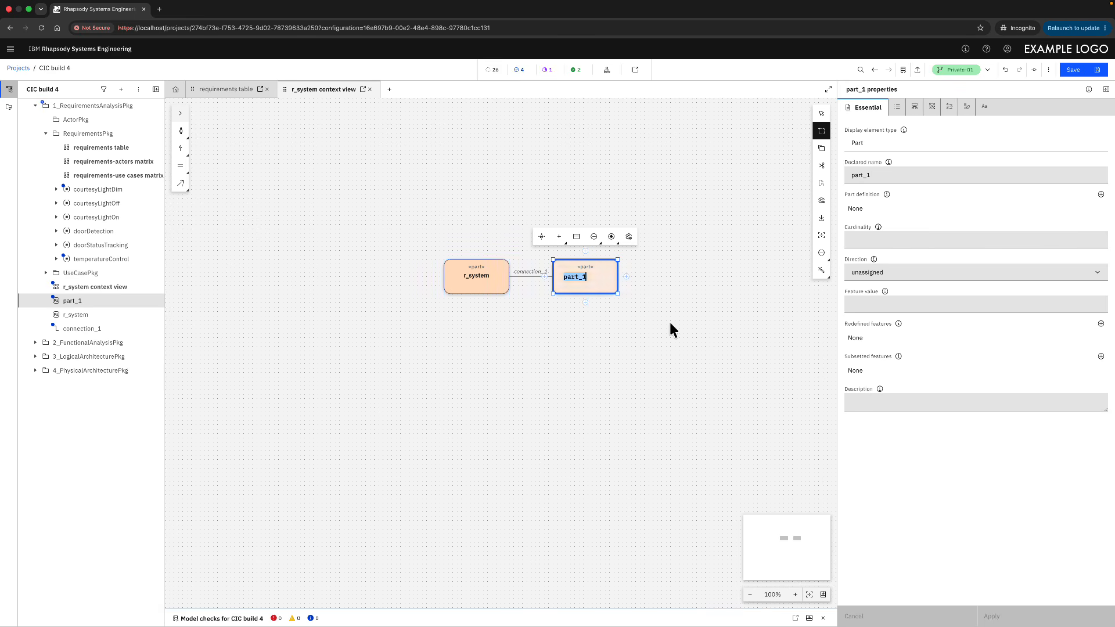
text(eat)
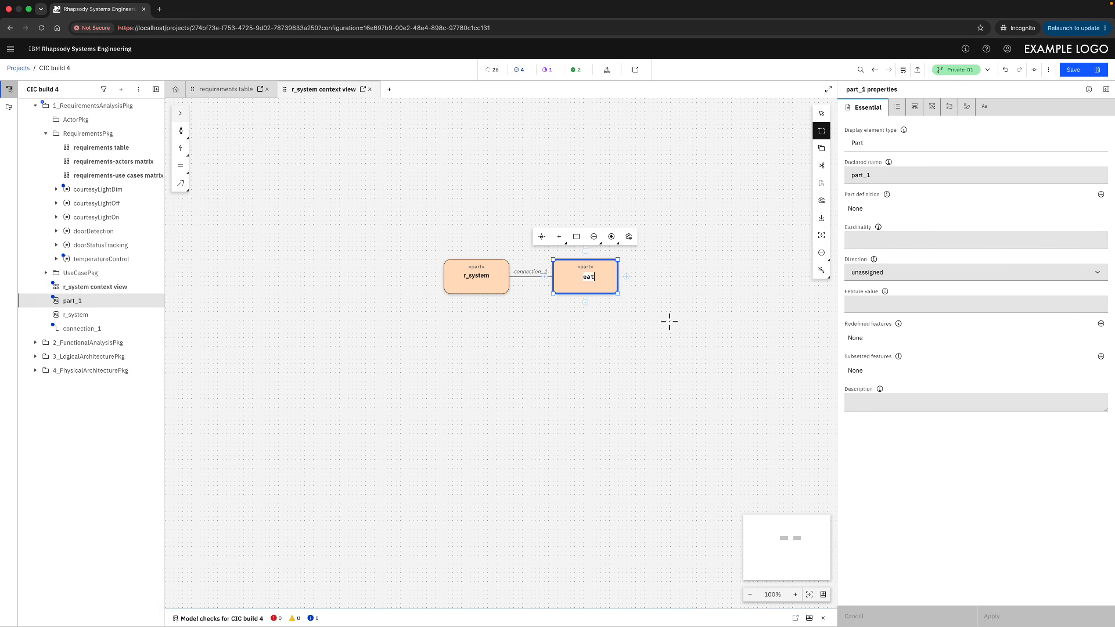
text(heater)
key(Return)
click(670, 371)
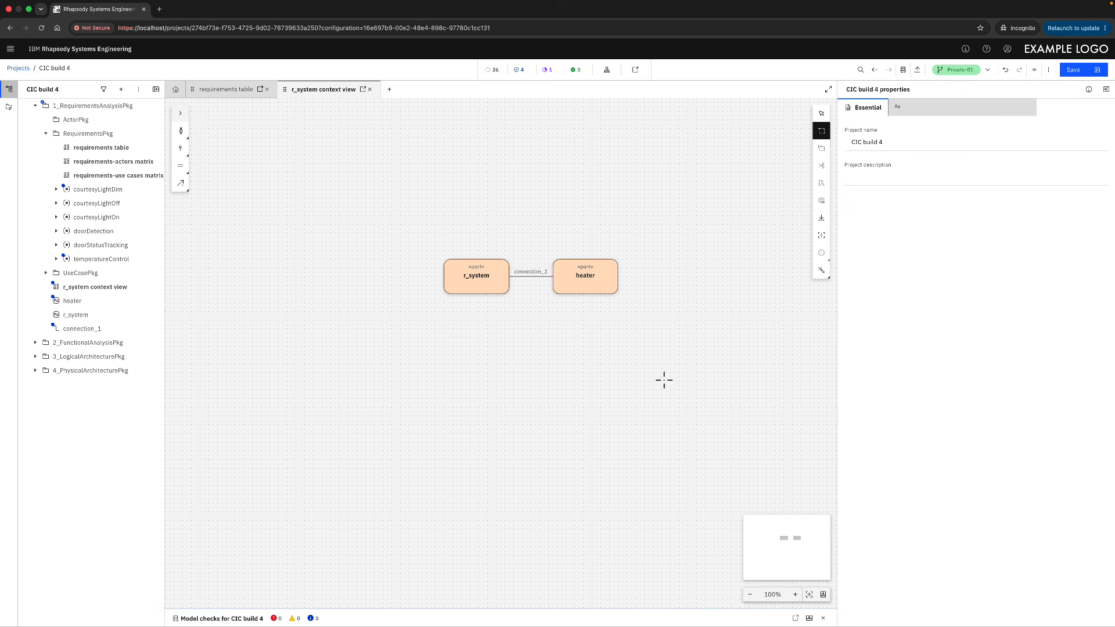
Step: Begin adding elements to 1_RequirementsAnalysisPkg using textual specifications, declaring "part light;" and "part door;"
click(479, 291)
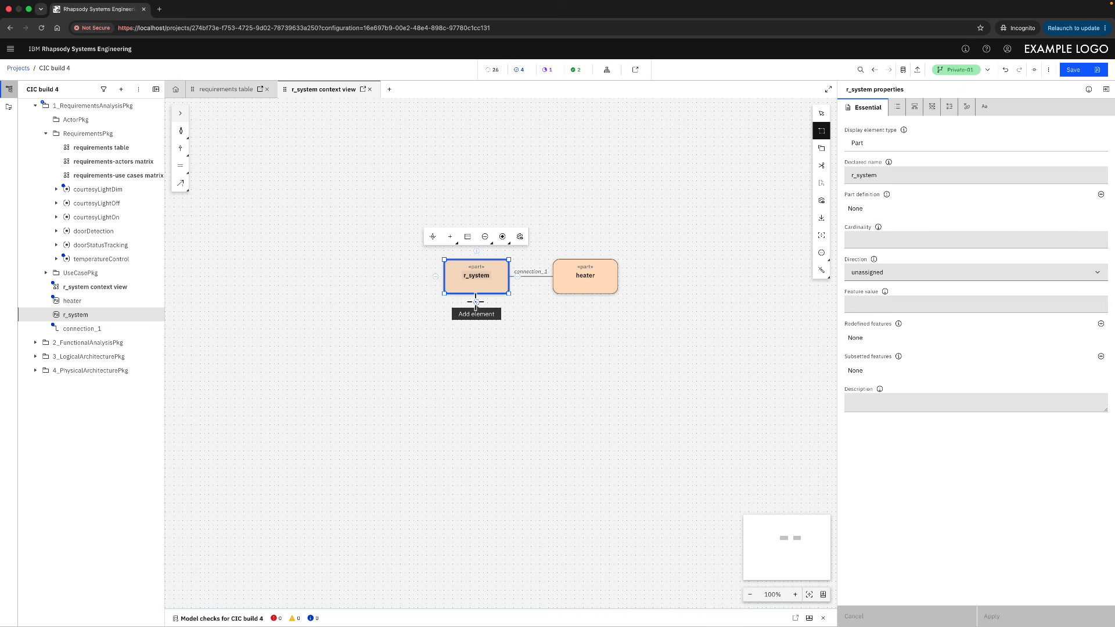
click(365, 223)
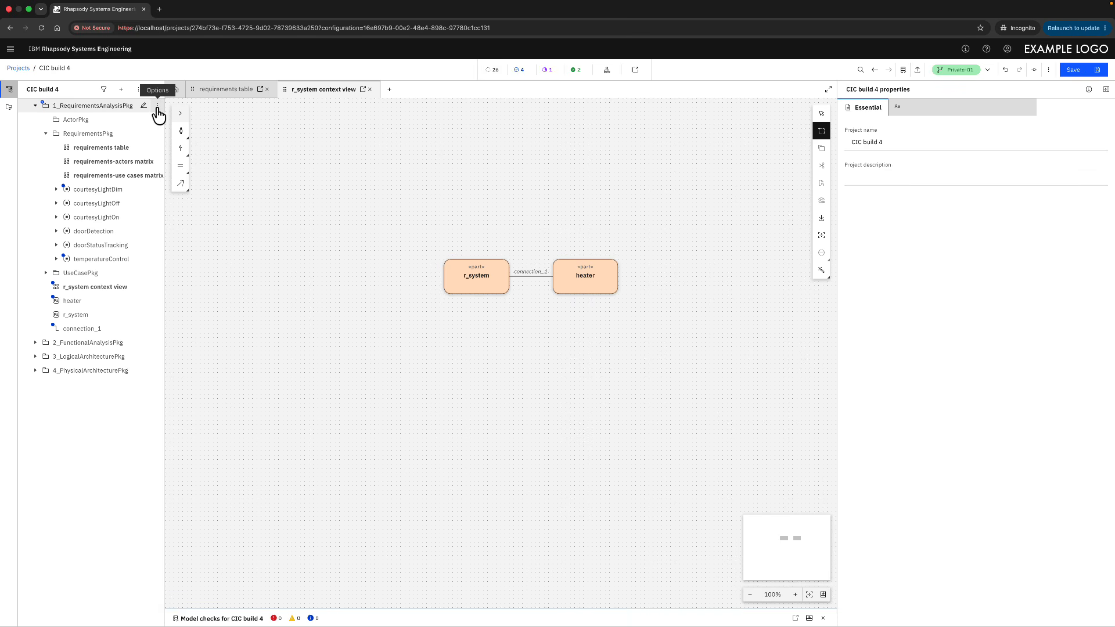
click(157, 106)
click(192, 123)
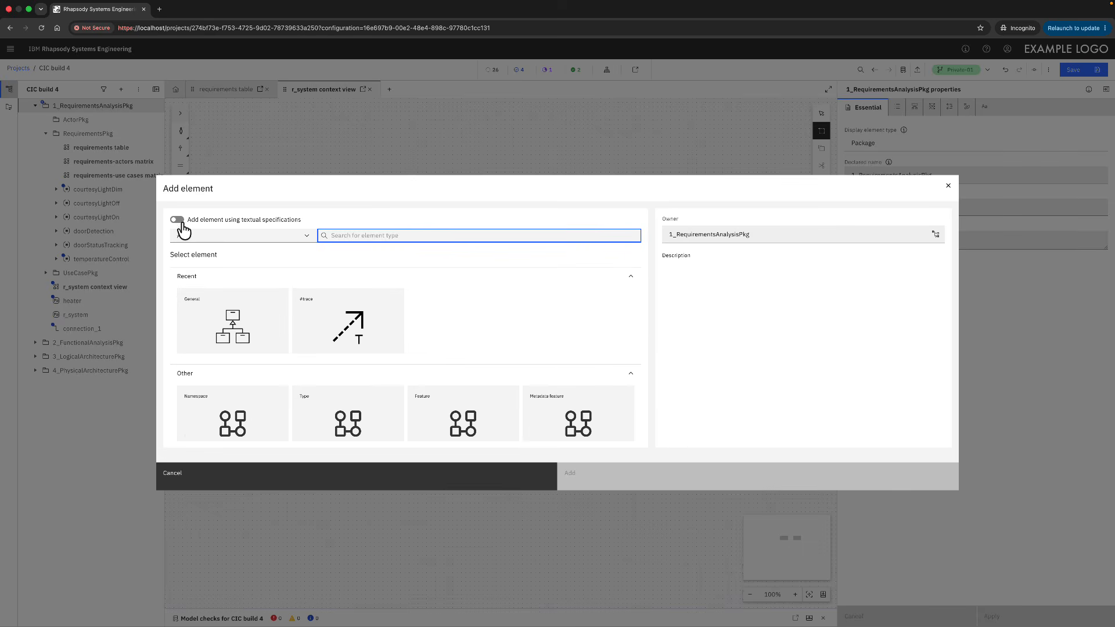
click(181, 222)
text(part li)
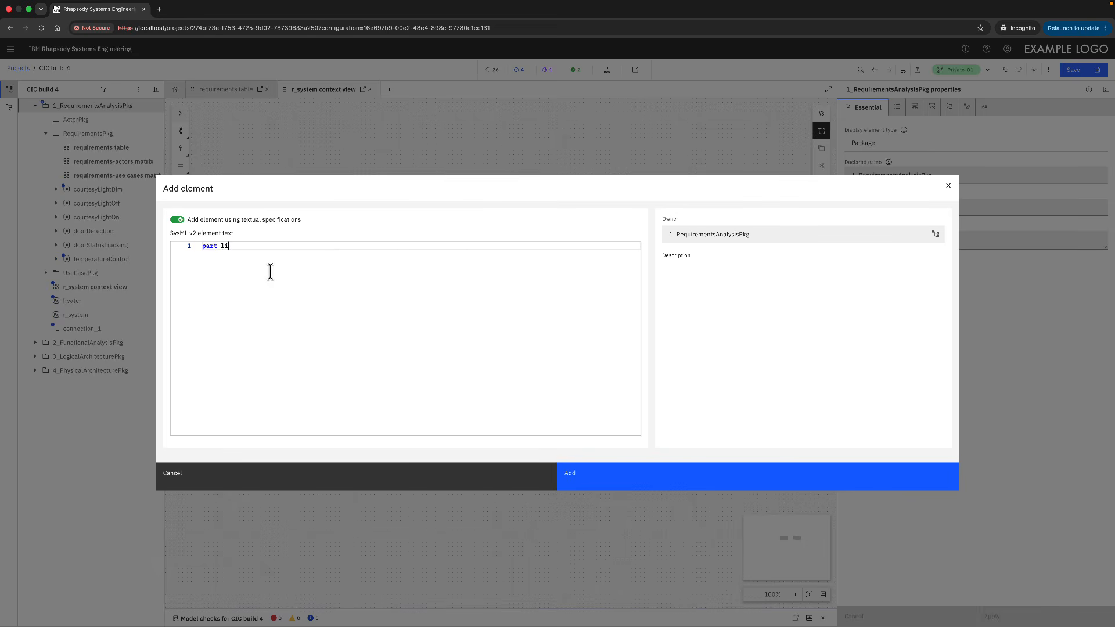
text(ght;)
key(Return)
text(part)
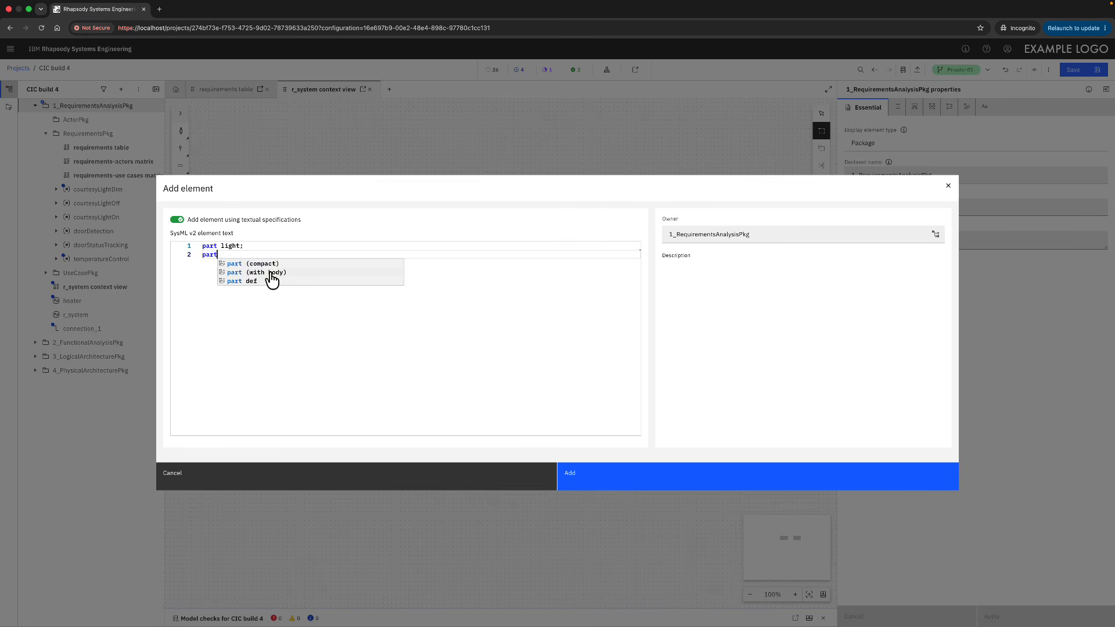
text( door;)
key(Return)
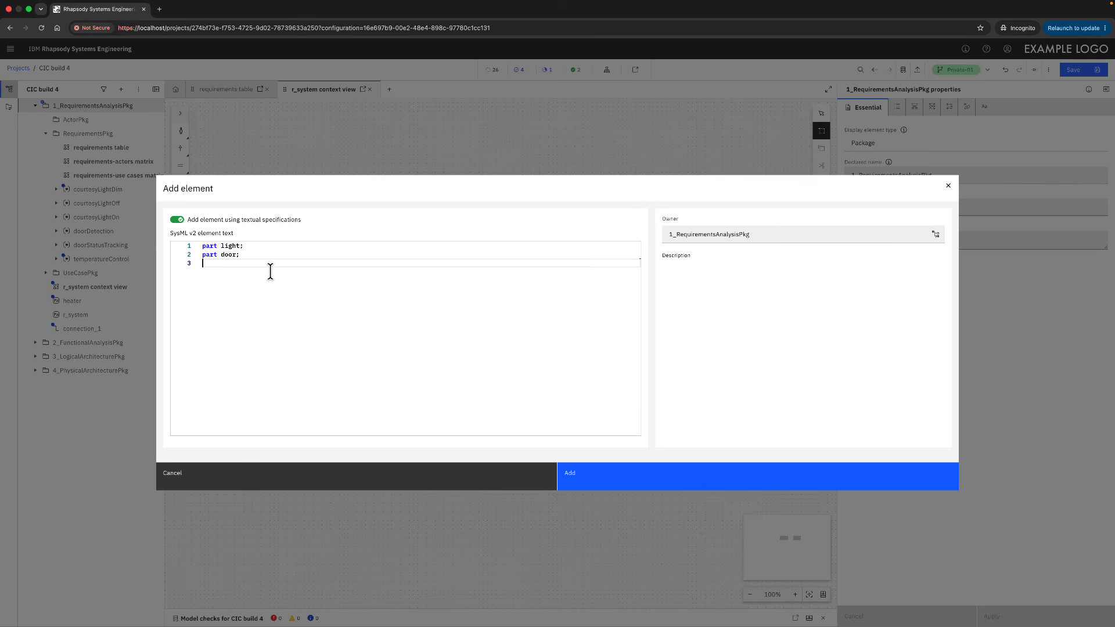
Step: Append "connect r_system to light;" and "connect r_system to door;" to the SysML v2 text and add the elements to the package
text(connect r_system to light;)
key(Return)
text(conne)
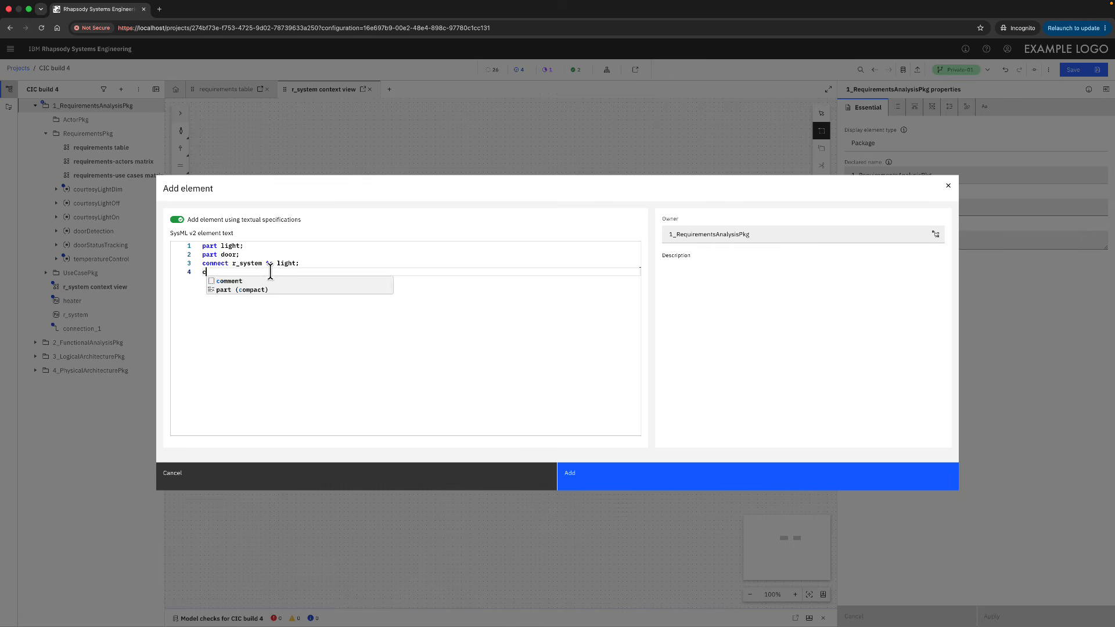
text(ct r)
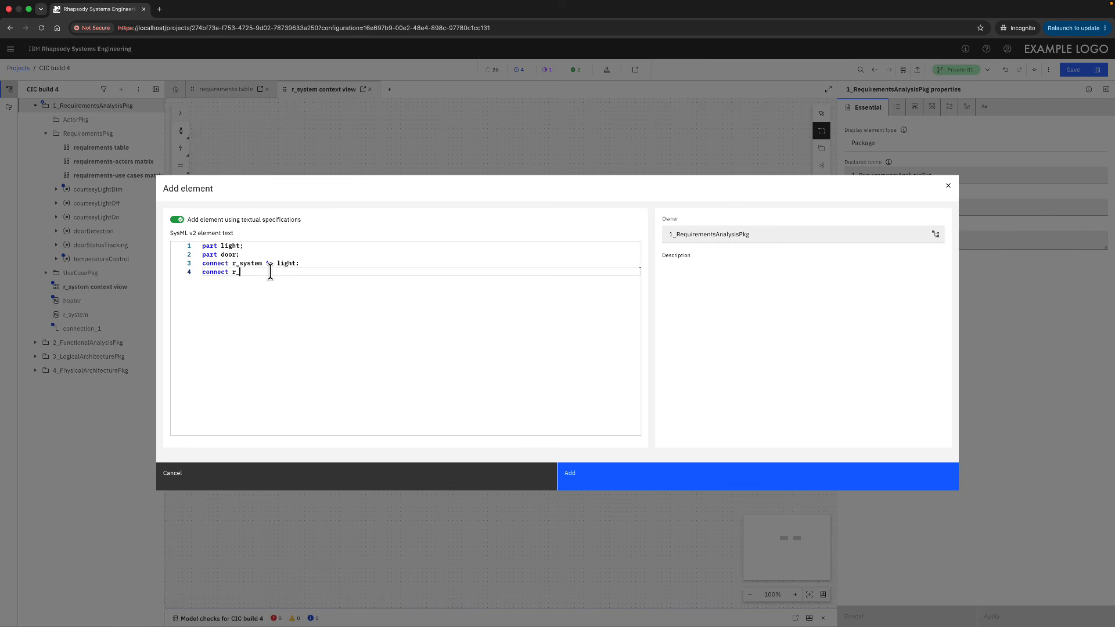
text(_systrem to door;)
key(Return)
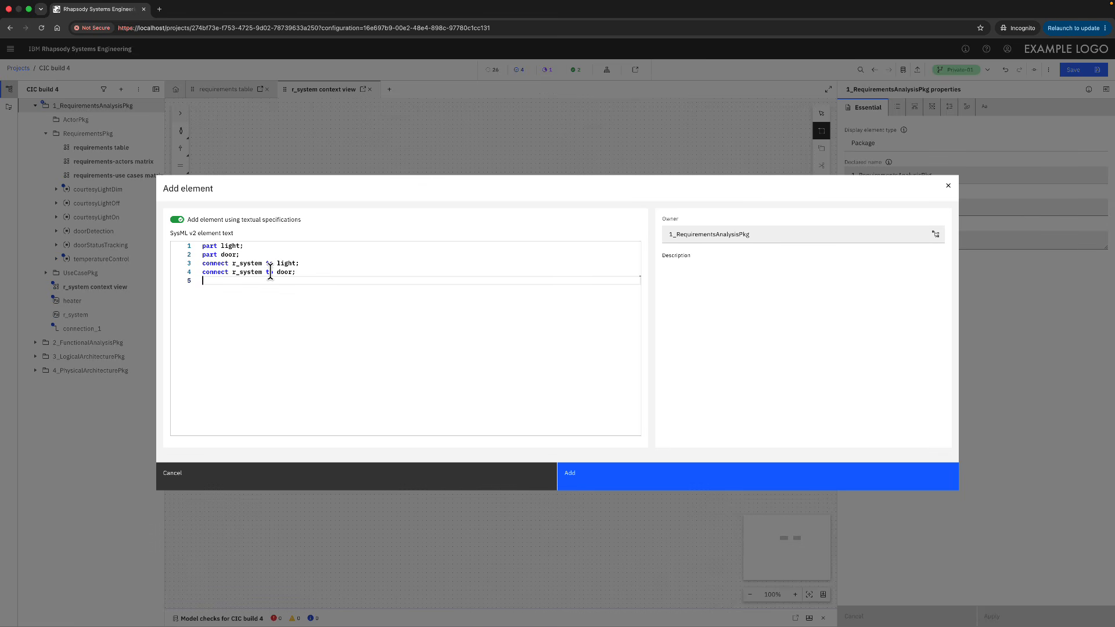
click(601, 491)
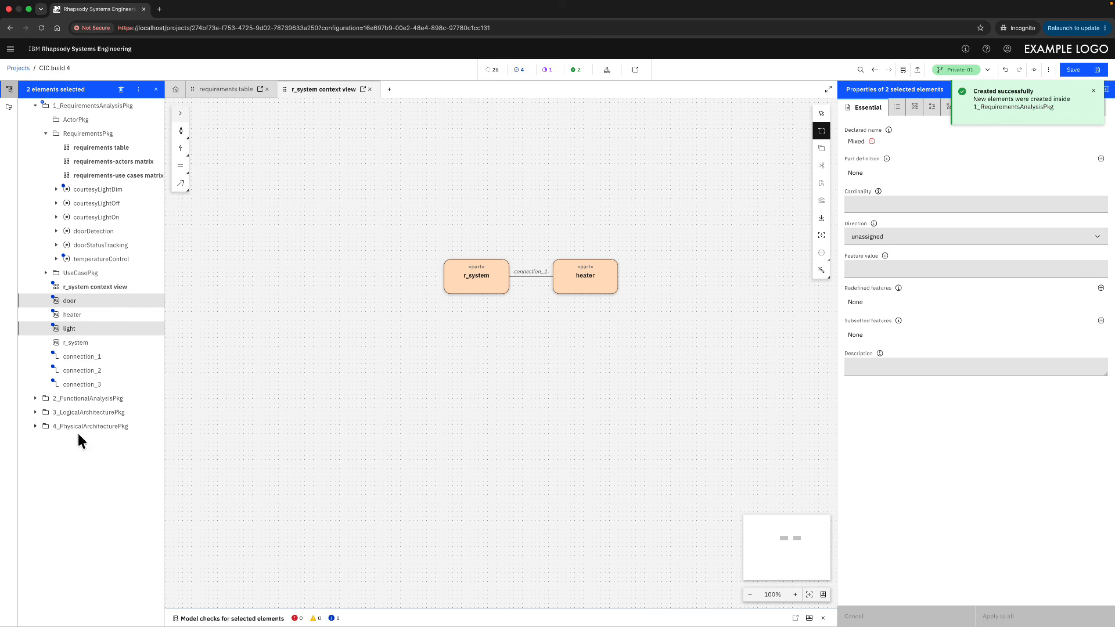
Step: Populate 1_RequirementsAnalysisPkg to a new view of type SystemContextView, keeping the default view name
click(158, 108)
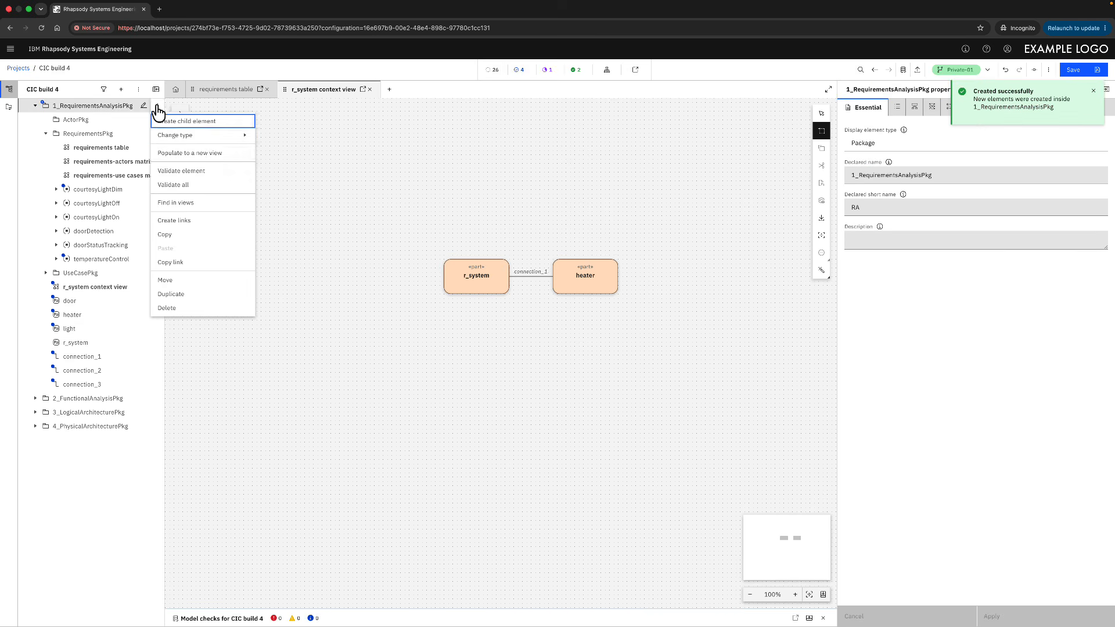
click(190, 153)
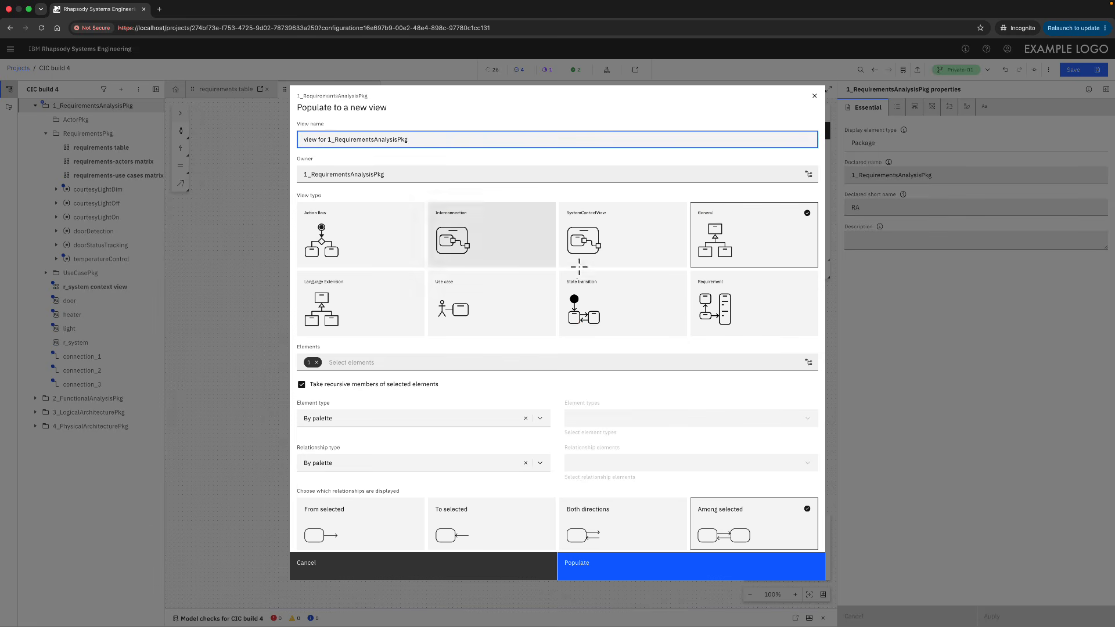
click(587, 235)
click(611, 565)
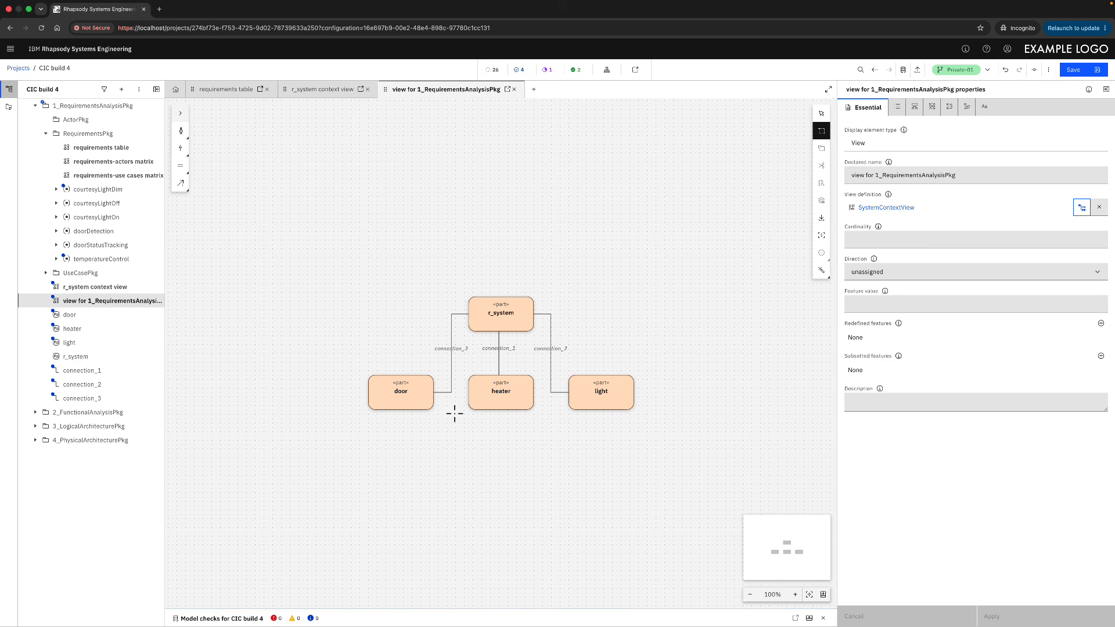
Step: Set the door part's feature value to 5 and apply it
click(414, 396)
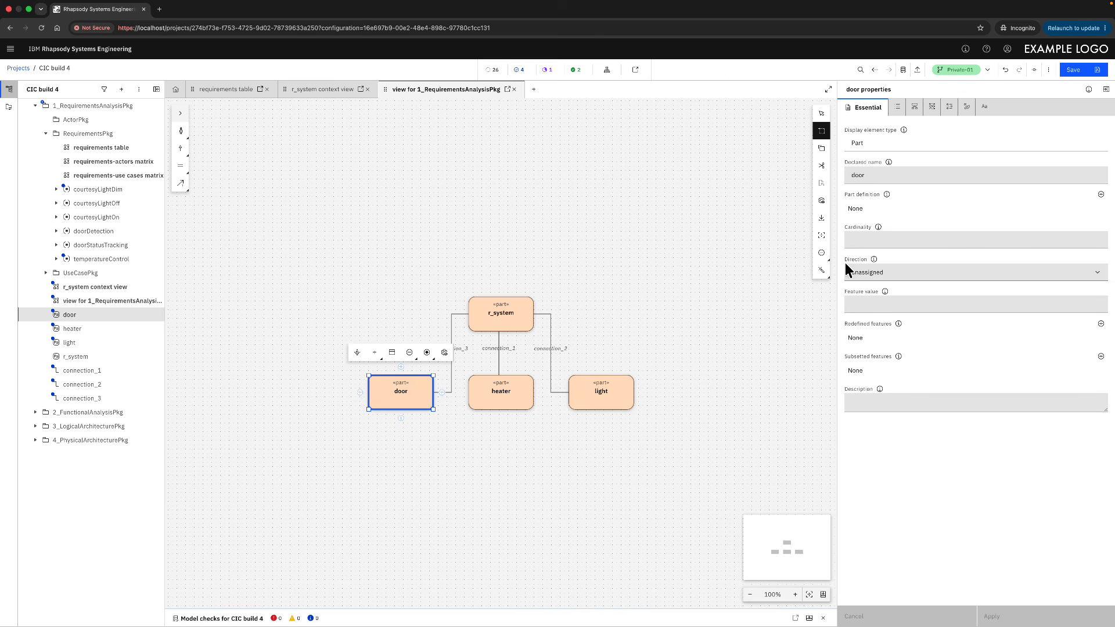
click(879, 308)
text(56)
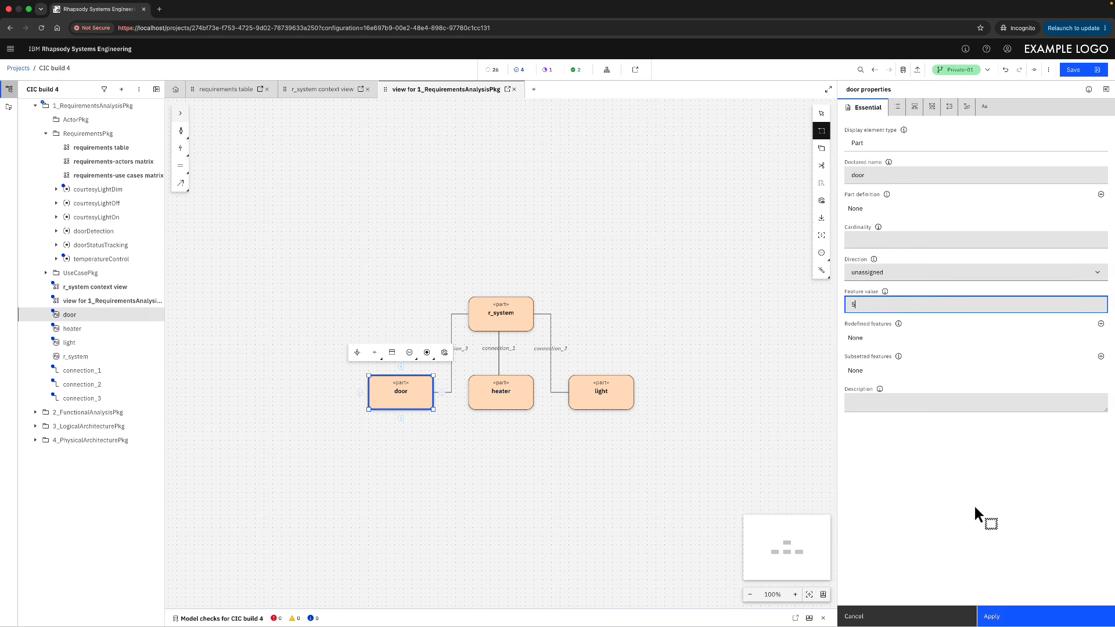
click(1014, 616)
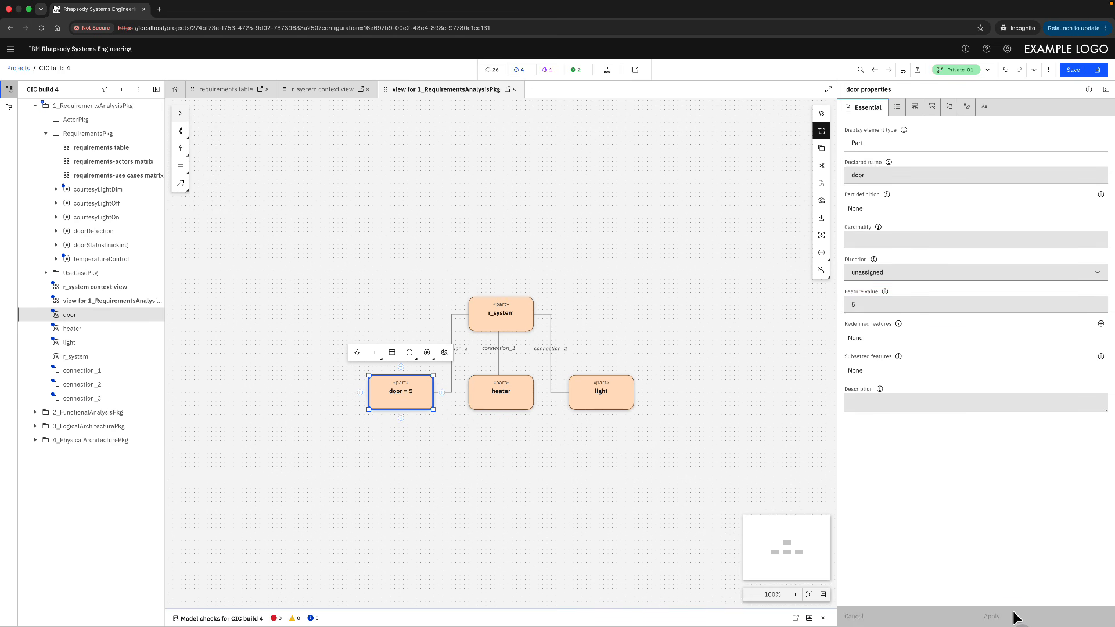
Step: Undo the door part's feature value change and restore the automatic layout of the populated view
click(1005, 70)
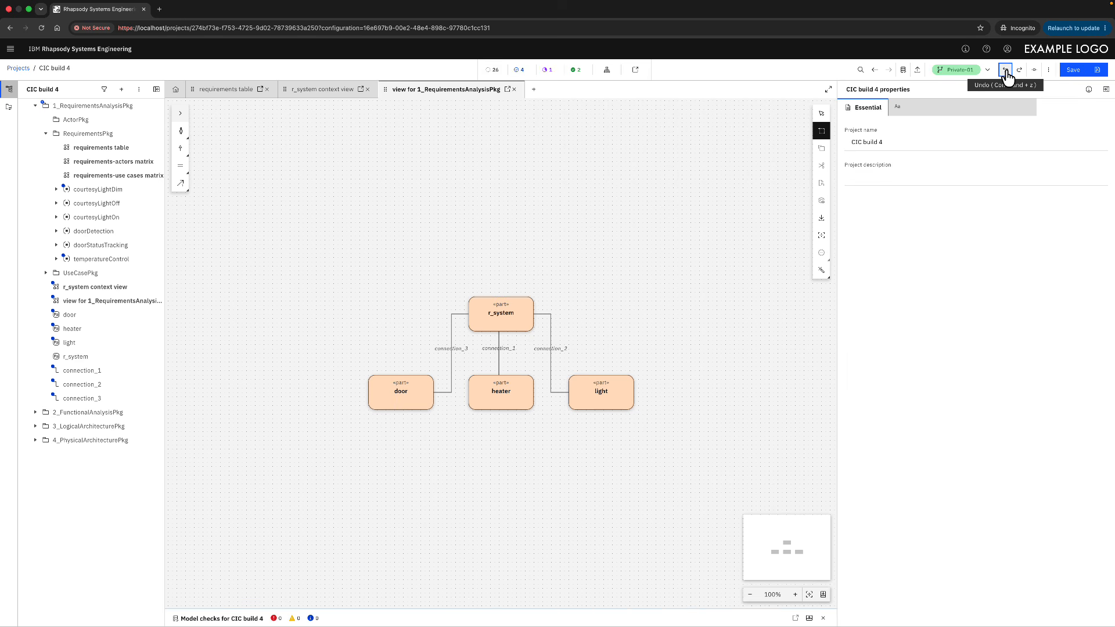
click(1006, 71)
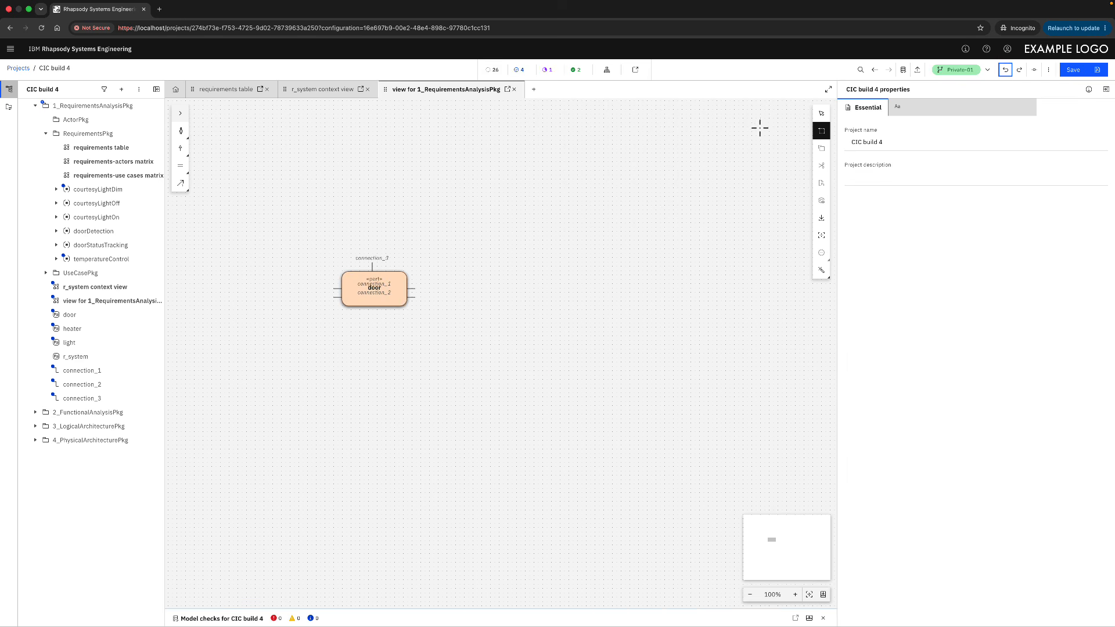
click(1020, 71)
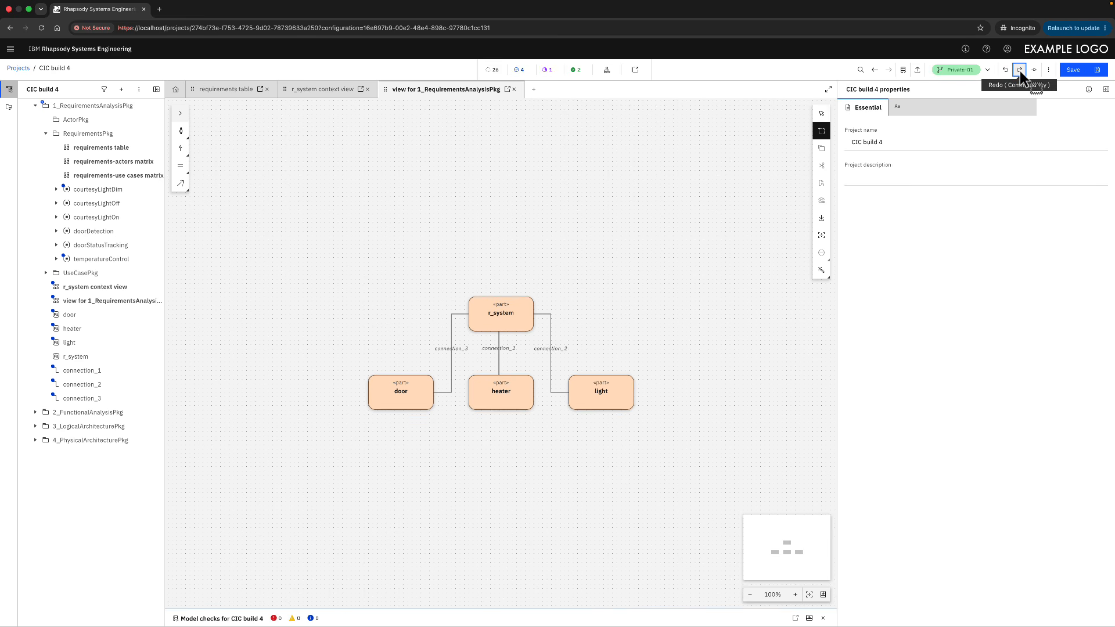
Step: Set the door part's cardinality to 5, apply it, and clear the selection
click(418, 392)
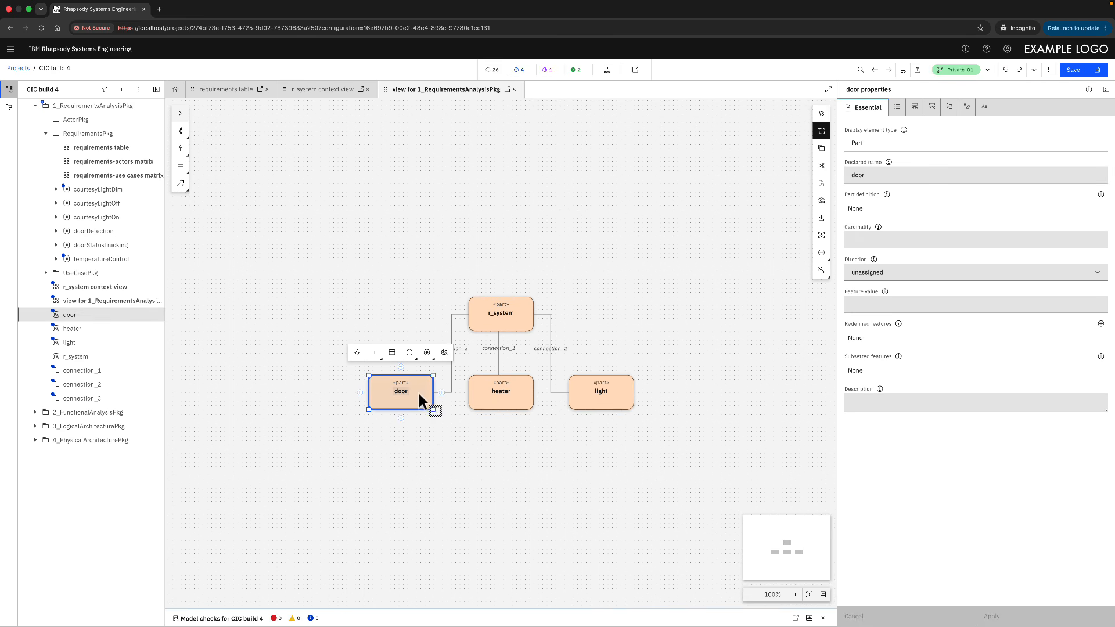
click(954, 238)
text(5)
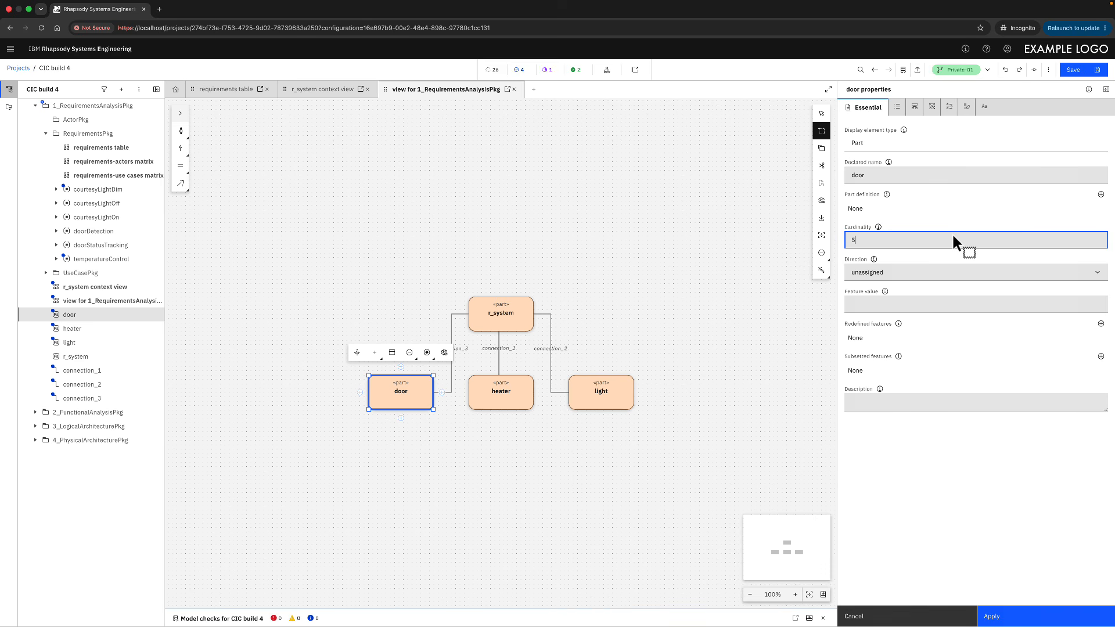
click(1012, 619)
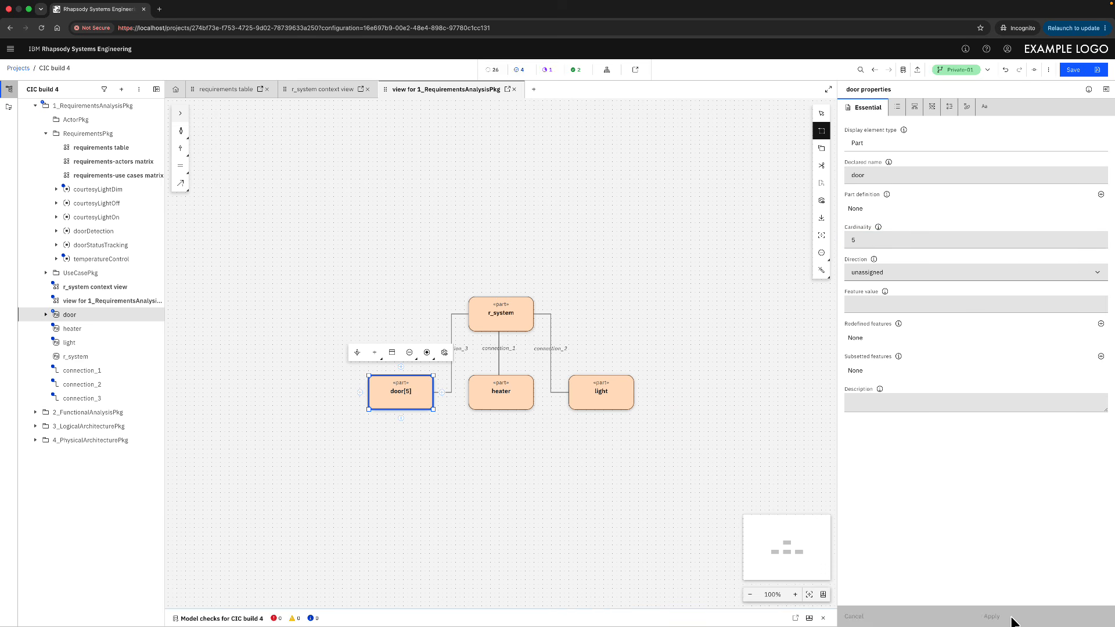
click(716, 217)
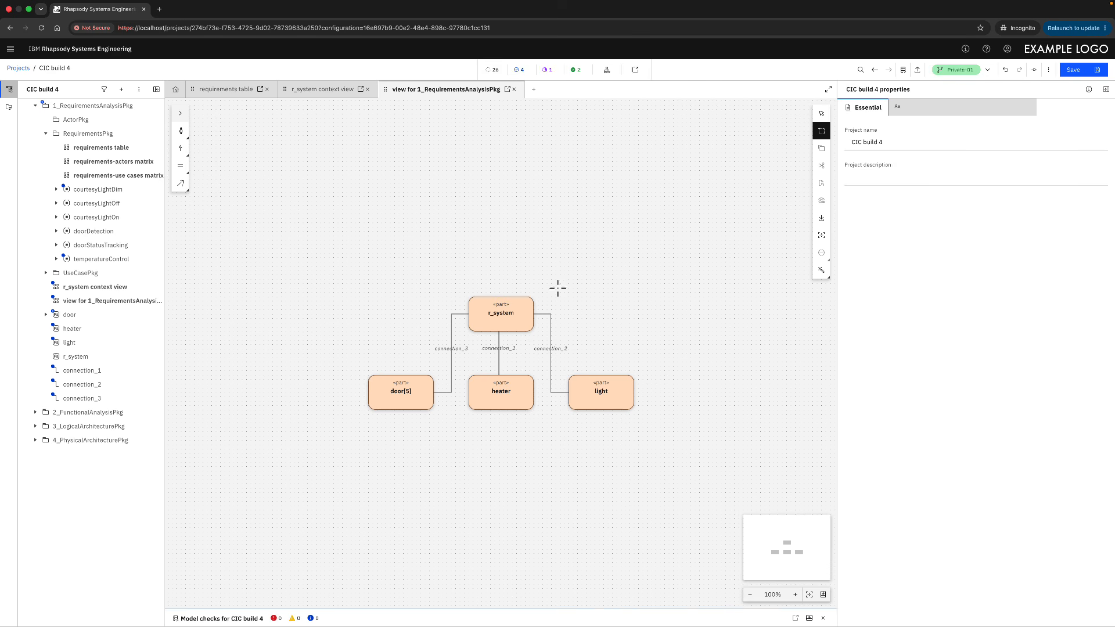
Step: Rename the r_system part to r_cic in the populated context view and clear the selection
double_click(503, 314)
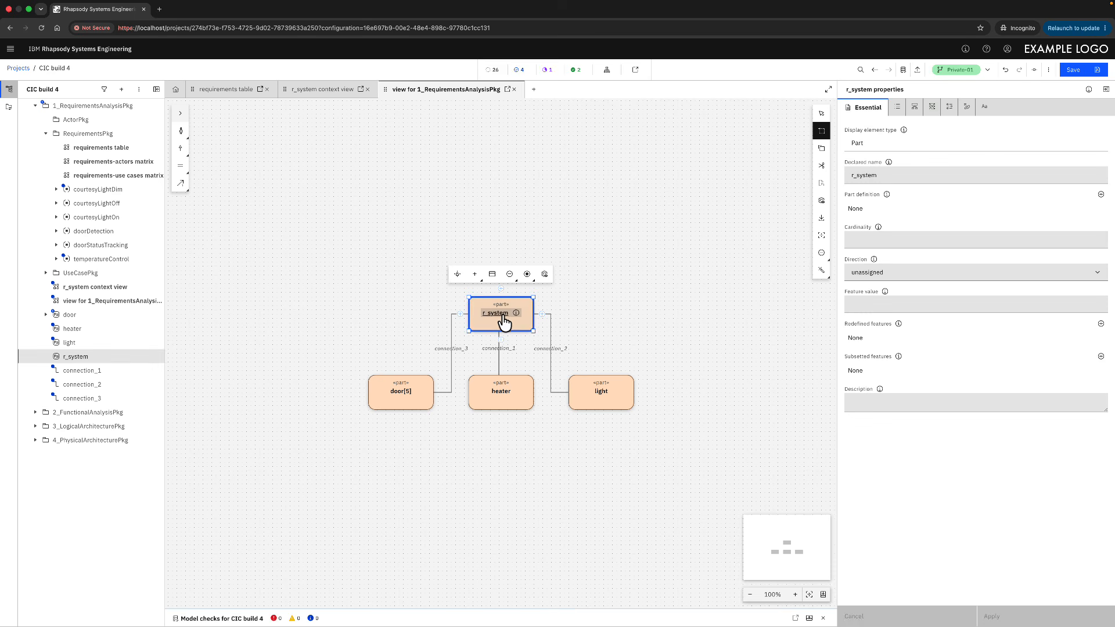
key(BackSpace)
text(r_cic)
key(Return)
click(368, 194)
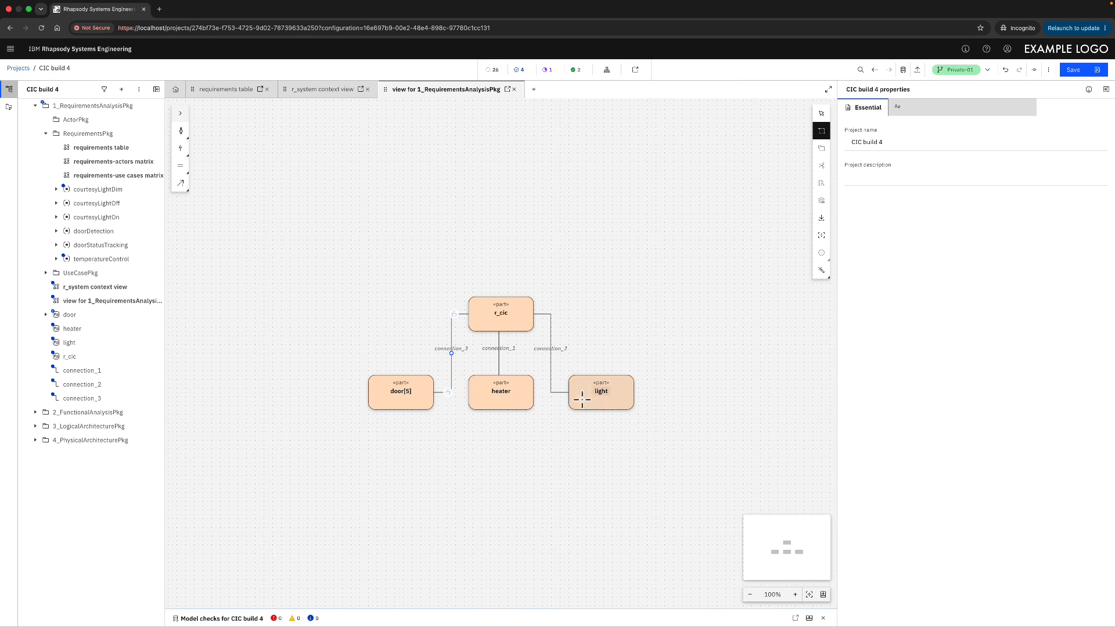
Step: Change the door part's type to #system actor, leaving its appearance settings unmodified
click(428, 391)
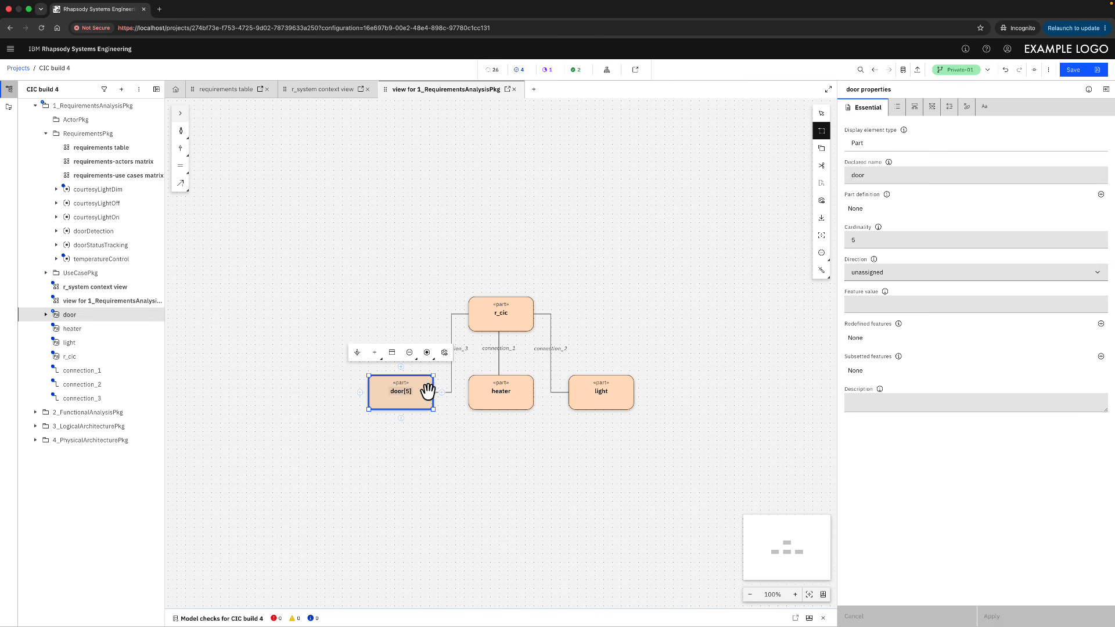
click(444, 353)
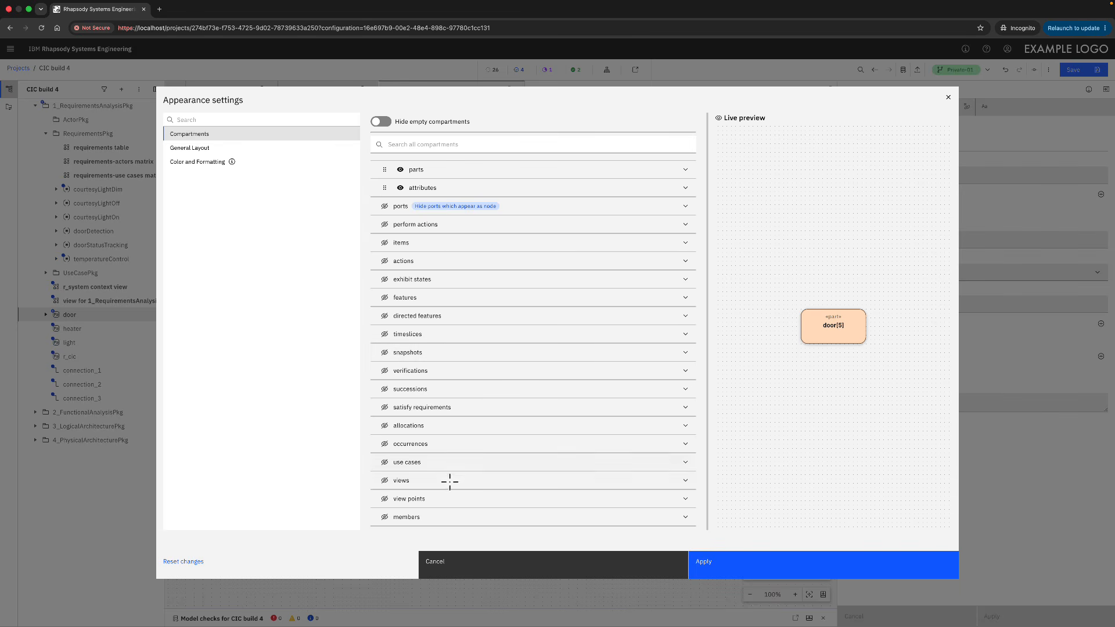
click(445, 563)
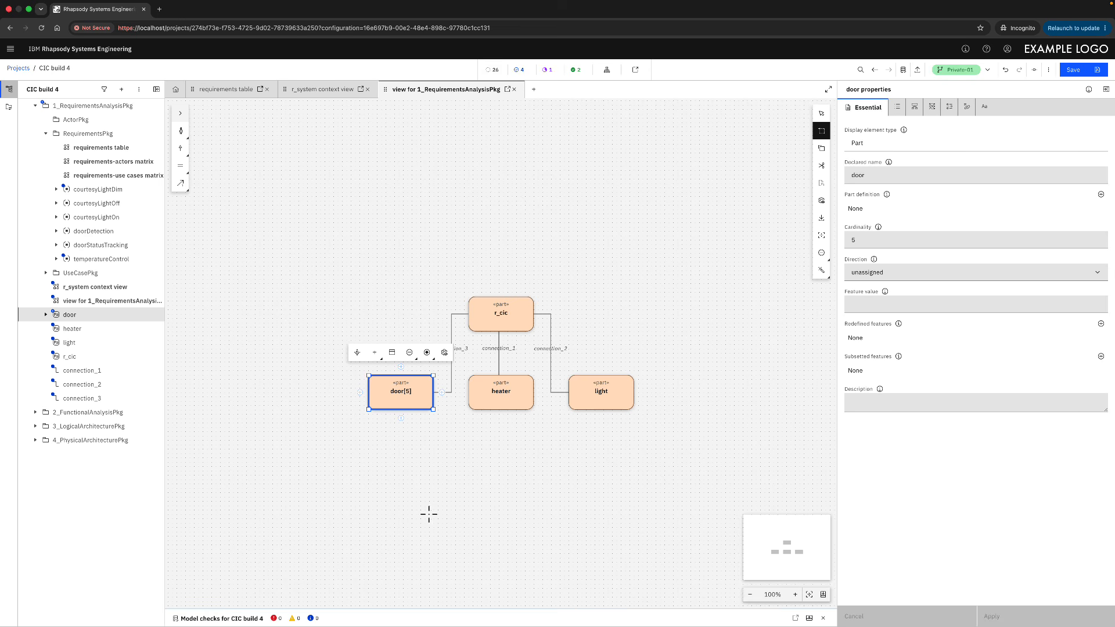
click(427, 352)
mouse_move(472, 369)
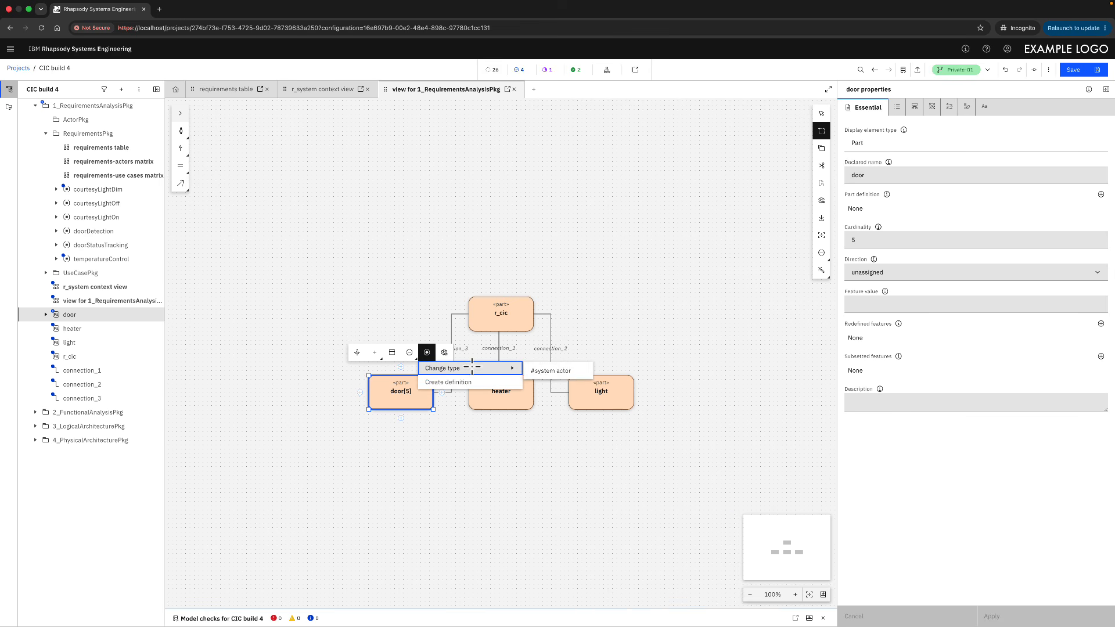
click(564, 370)
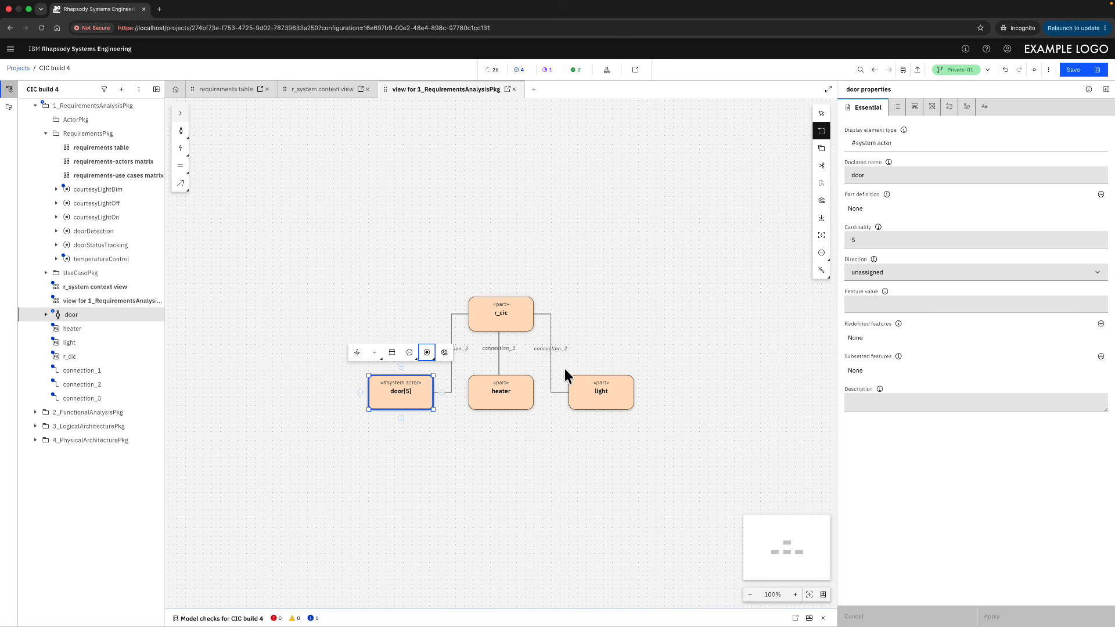
Step: Change the type of the heater and light parts to #system actor
click(531, 391)
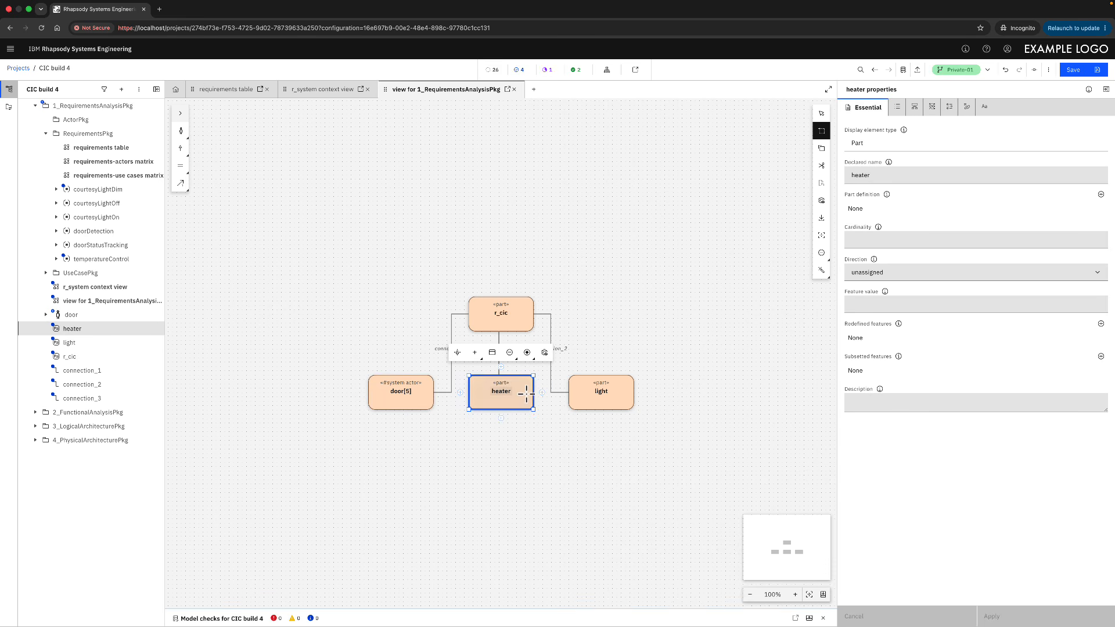
right_click(154, 334)
mouse_move(214, 358)
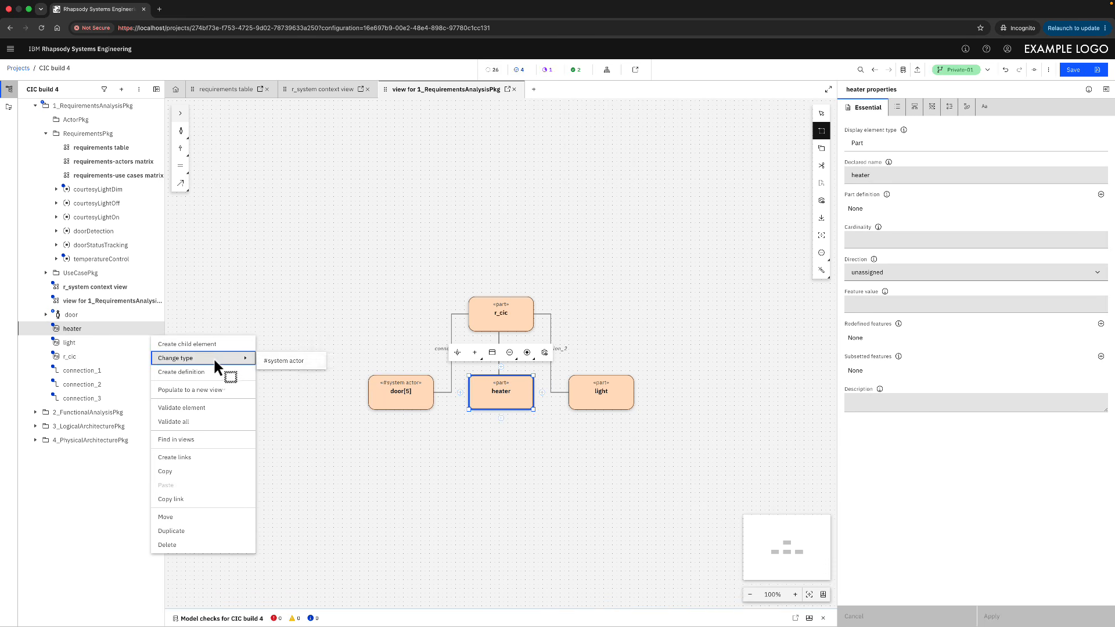
click(283, 361)
click(577, 399)
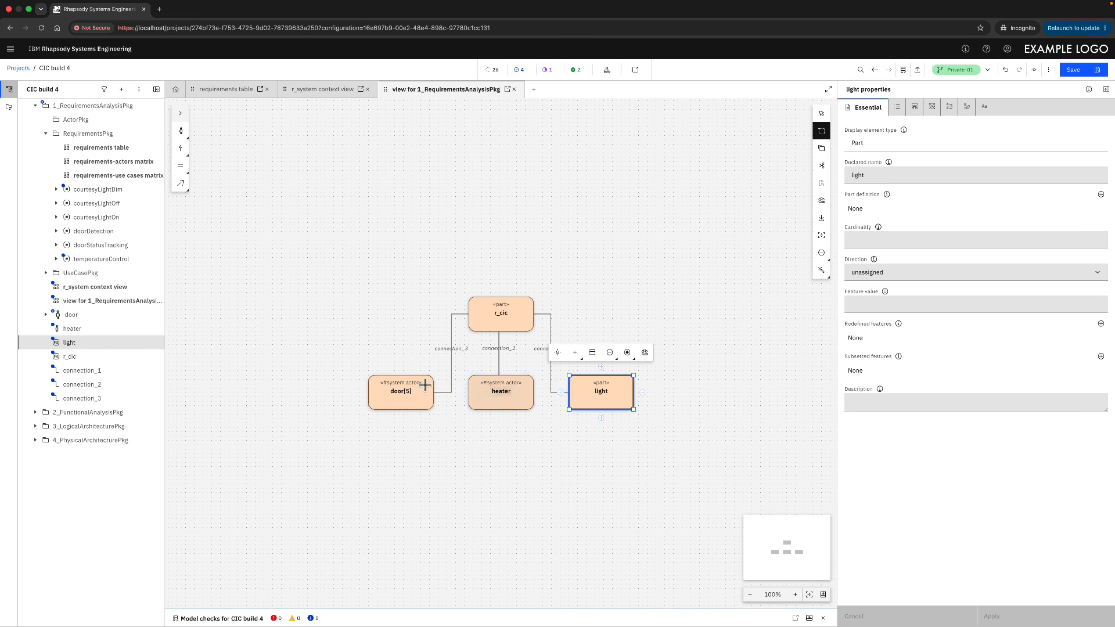
click(158, 342)
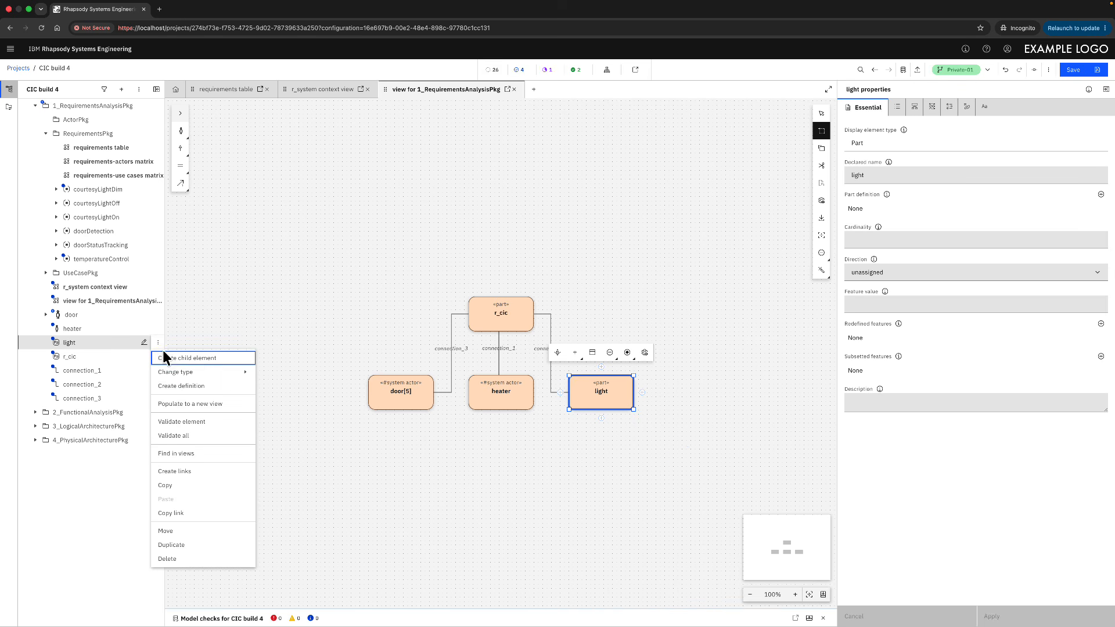
mouse_move(226, 372)
click(298, 375)
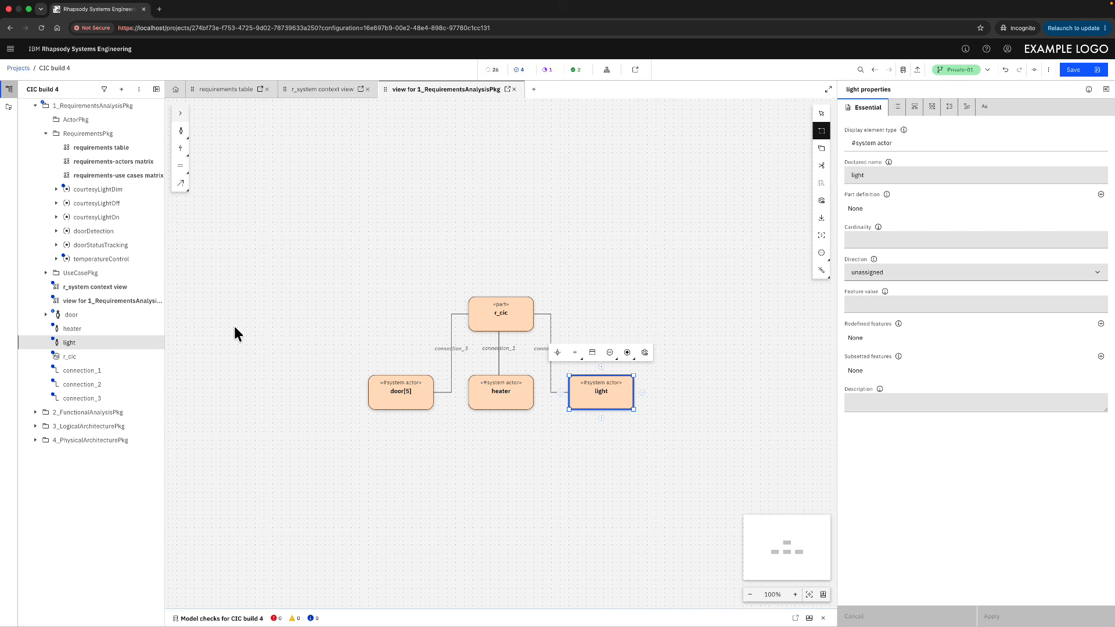
Step: Move the door, heater and light actors together into ActorPkg and save the project
click(90, 317)
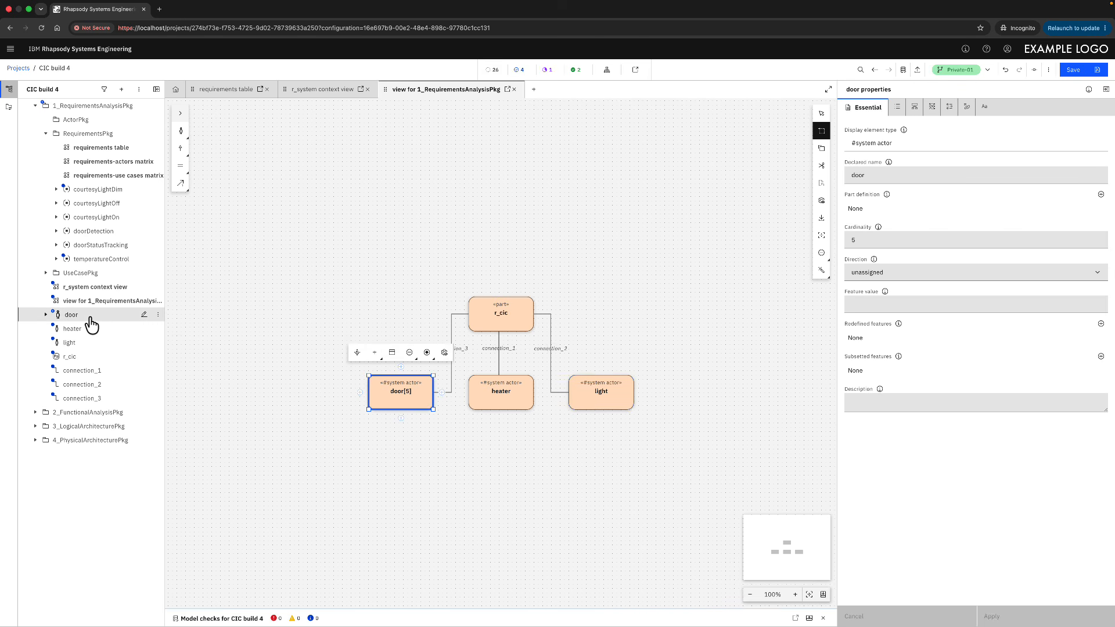
shift+click(88, 345)
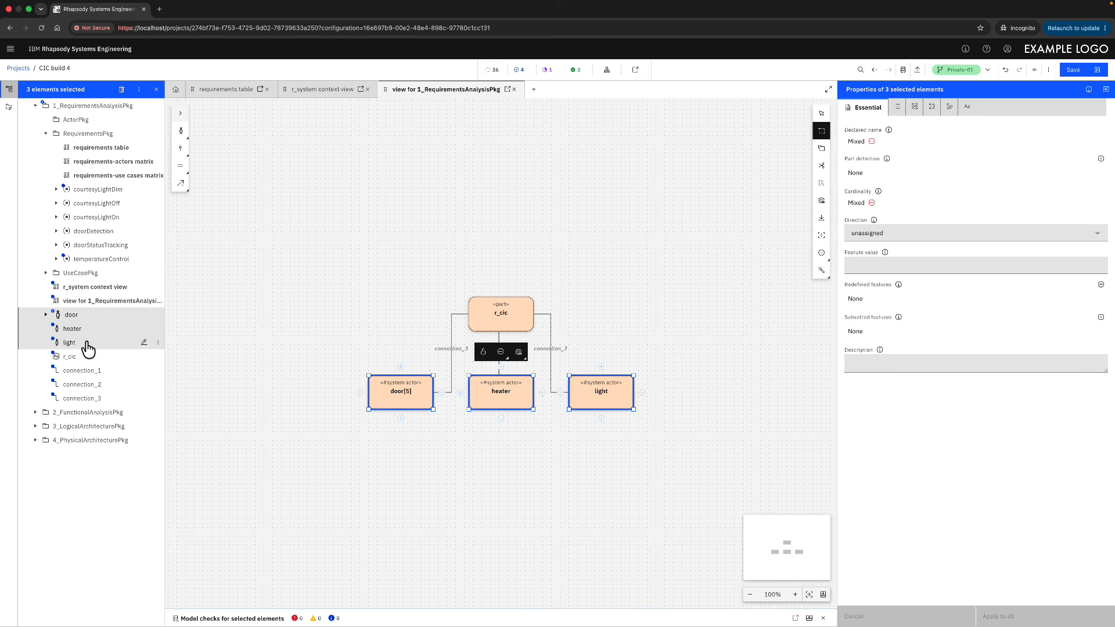
drag(87, 345, 92, 125)
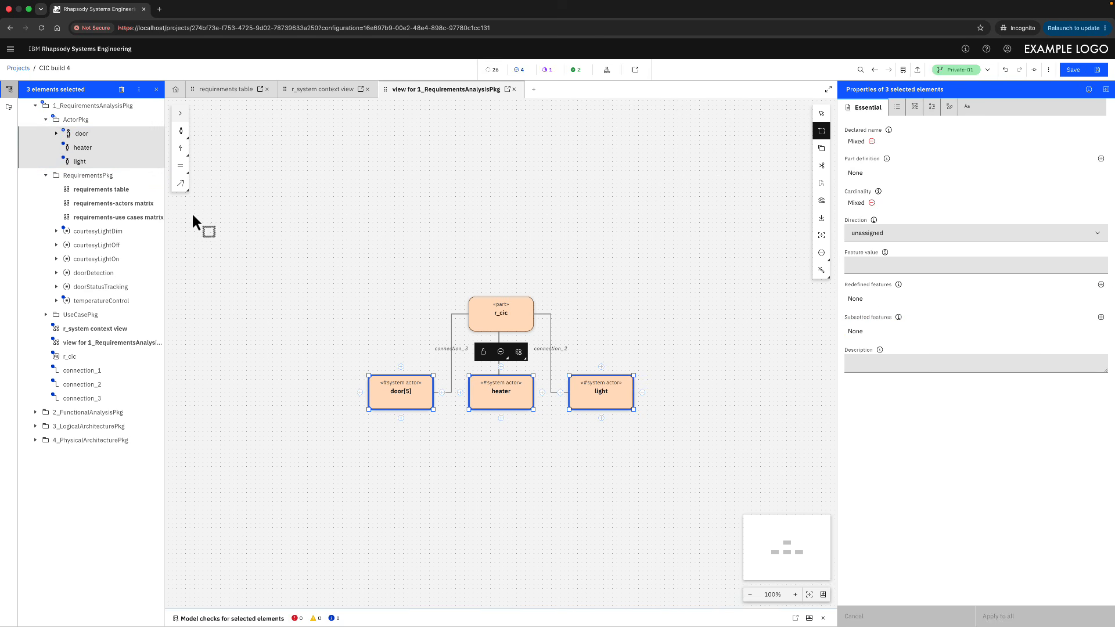
click(1064, 73)
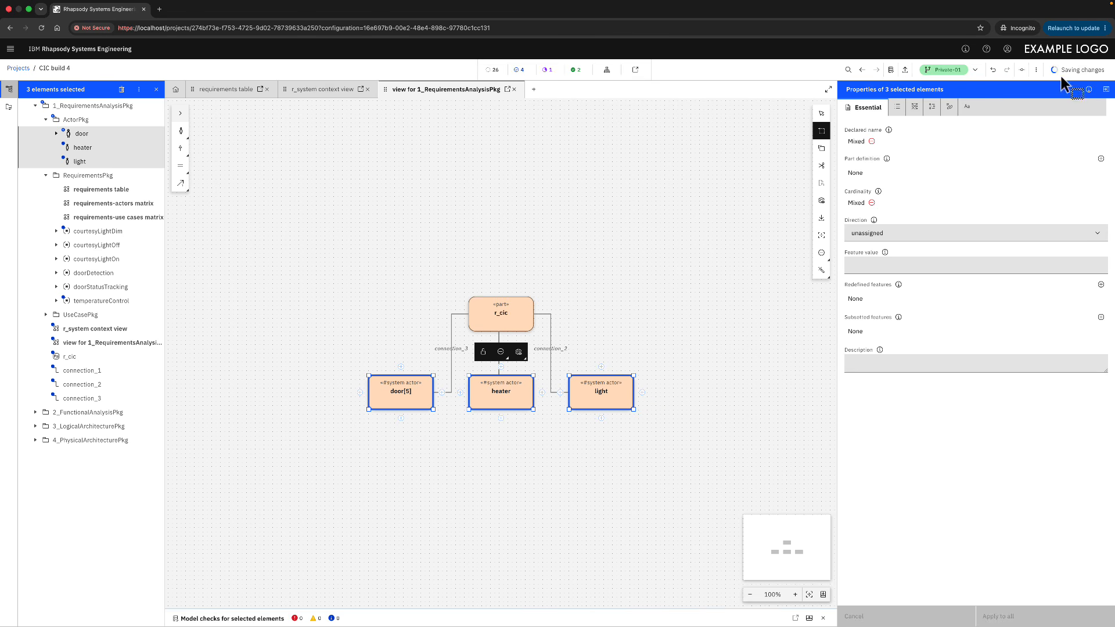
click(486, 215)
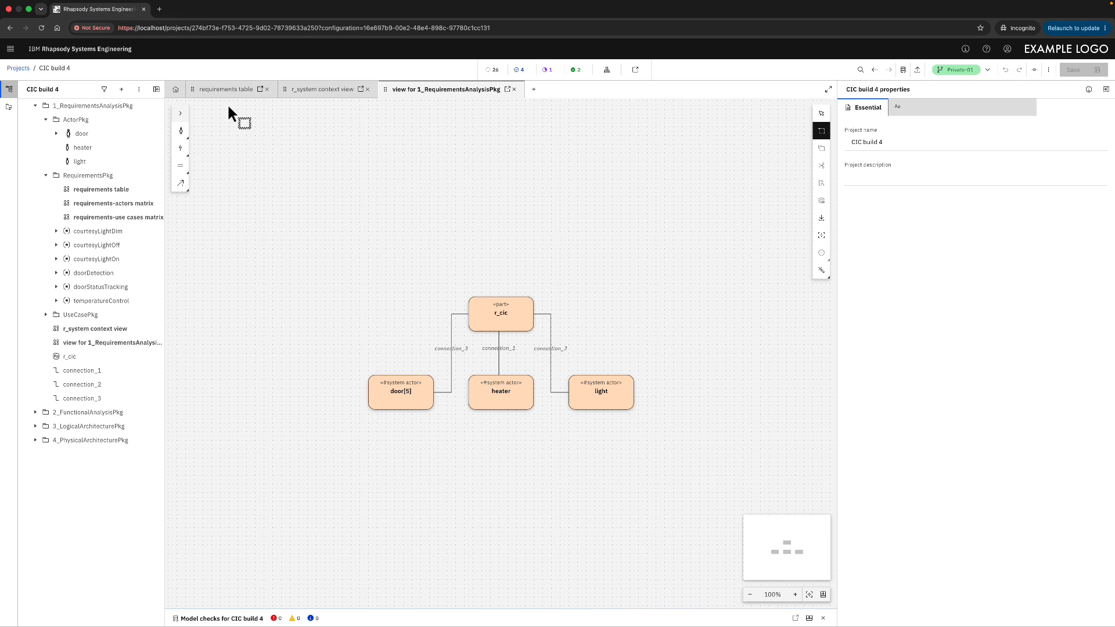
Step: Set the status of workflow task 1b - define system context to Completed, and remove the filter for started tasks
click(550, 69)
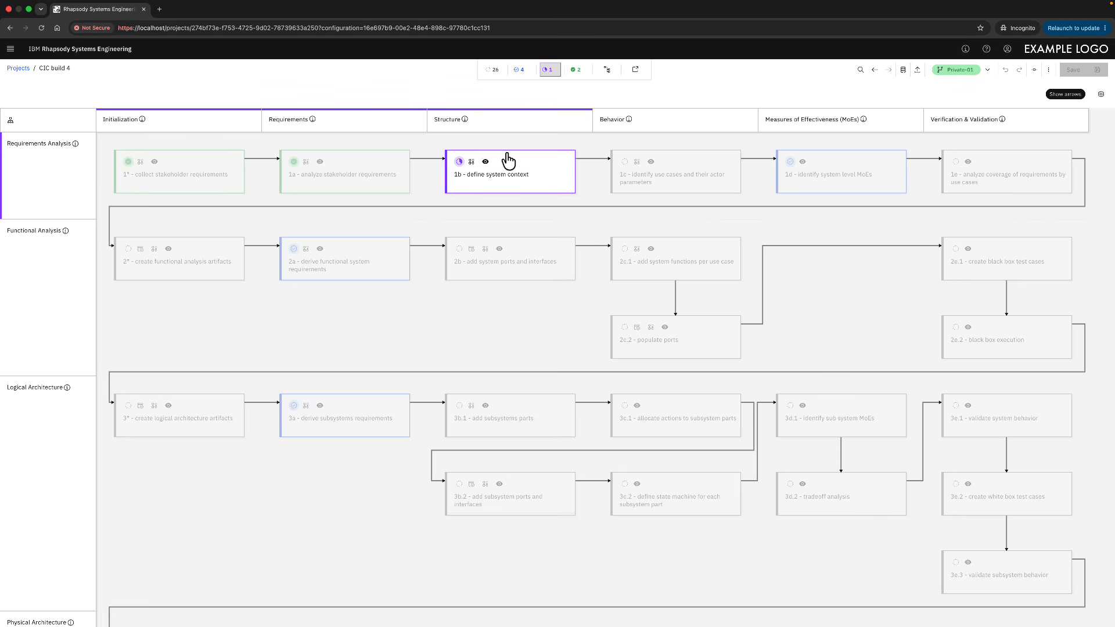
click(460, 167)
click(459, 165)
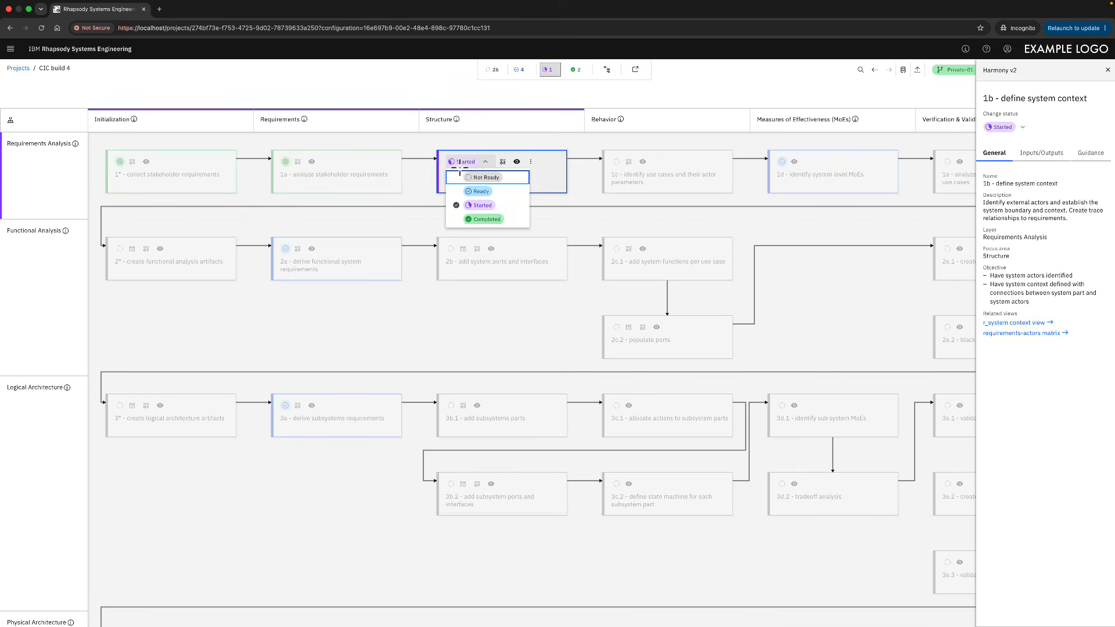
click(476, 223)
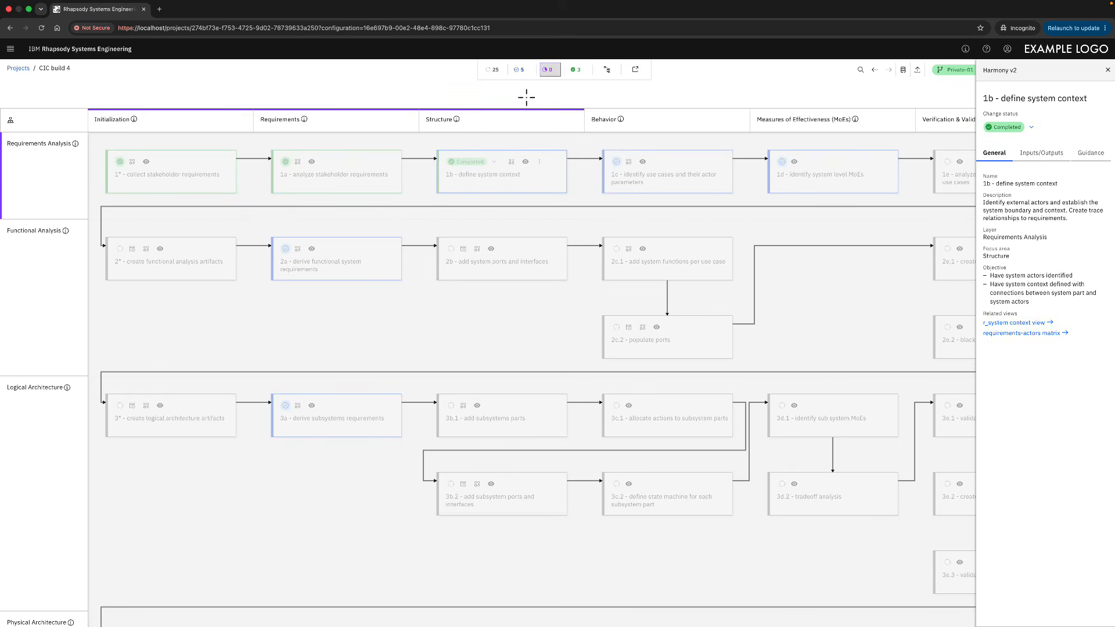
click(547, 71)
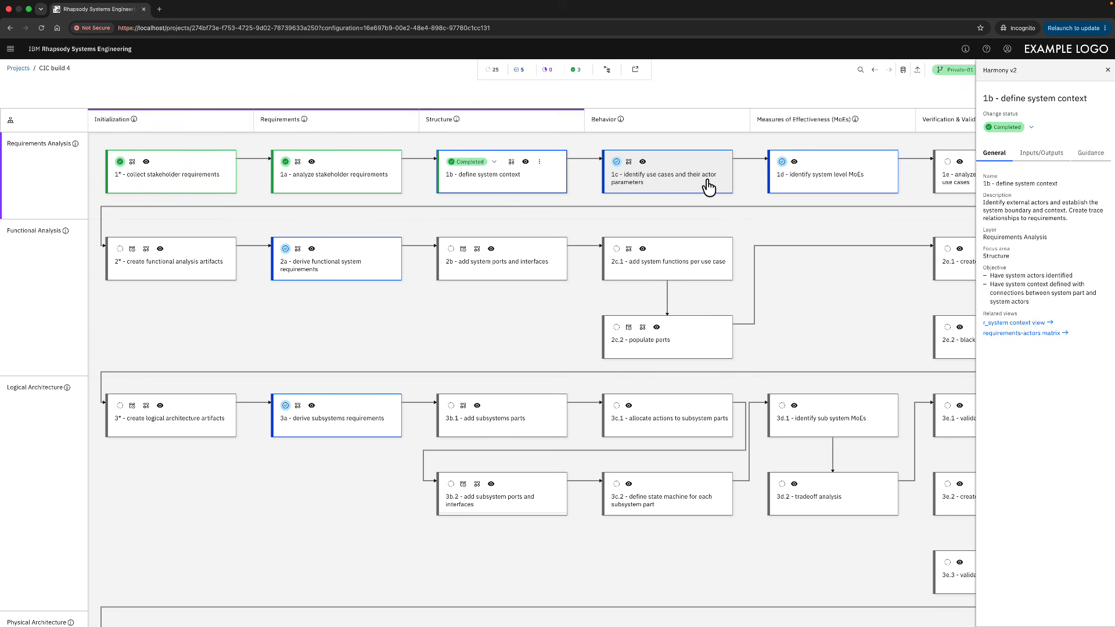
Step: Select workflow task 1c - identify use cases and their actor parameters and open its related use cases view
click(629, 161)
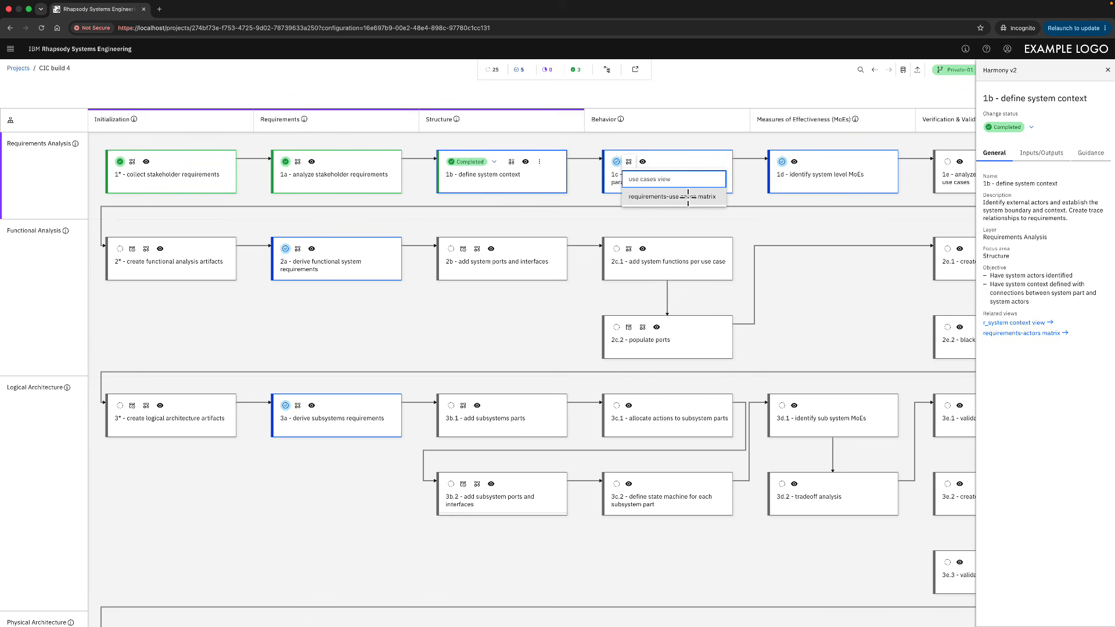
click(671, 168)
scroll(679, 159, right, 2)
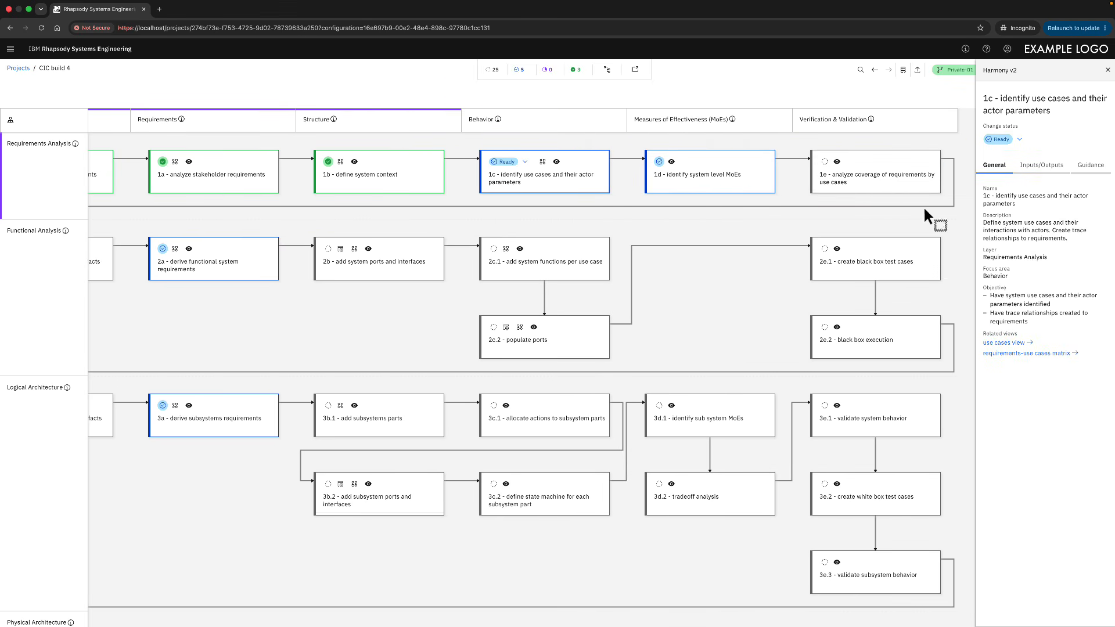
click(543, 162)
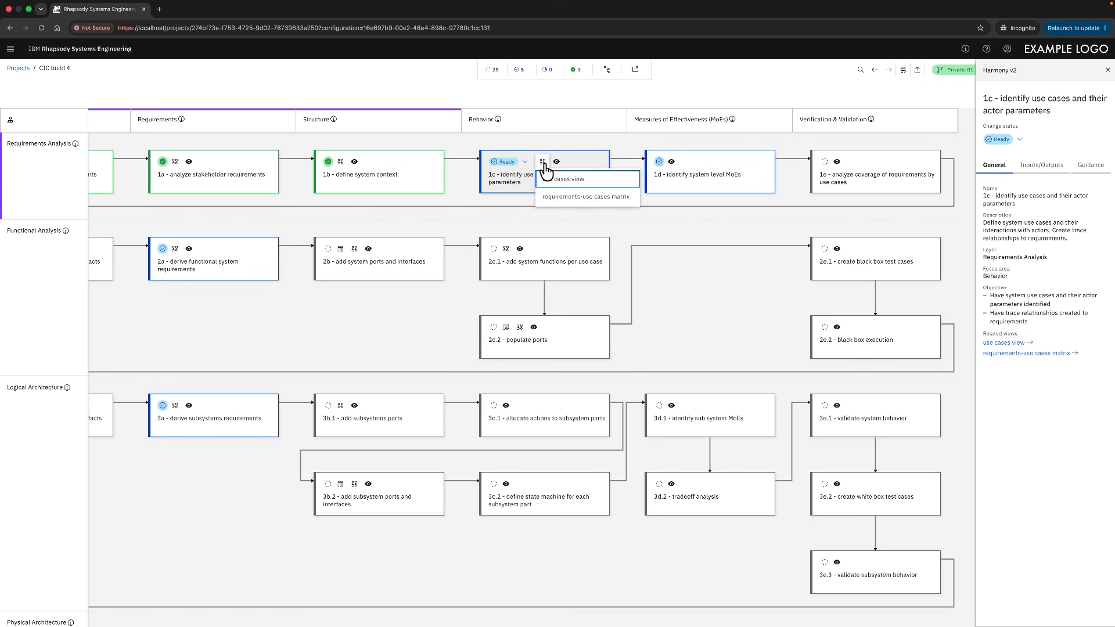
click(556, 180)
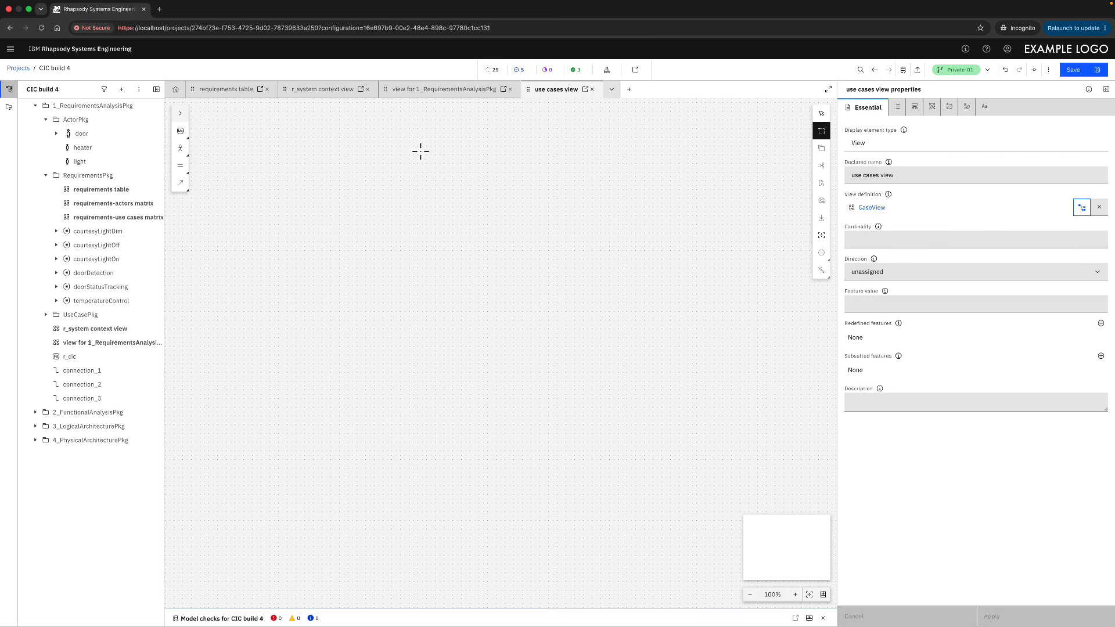
Step: Add a use case named "manage interior light" to the use cases view
mouse_move(178, 130)
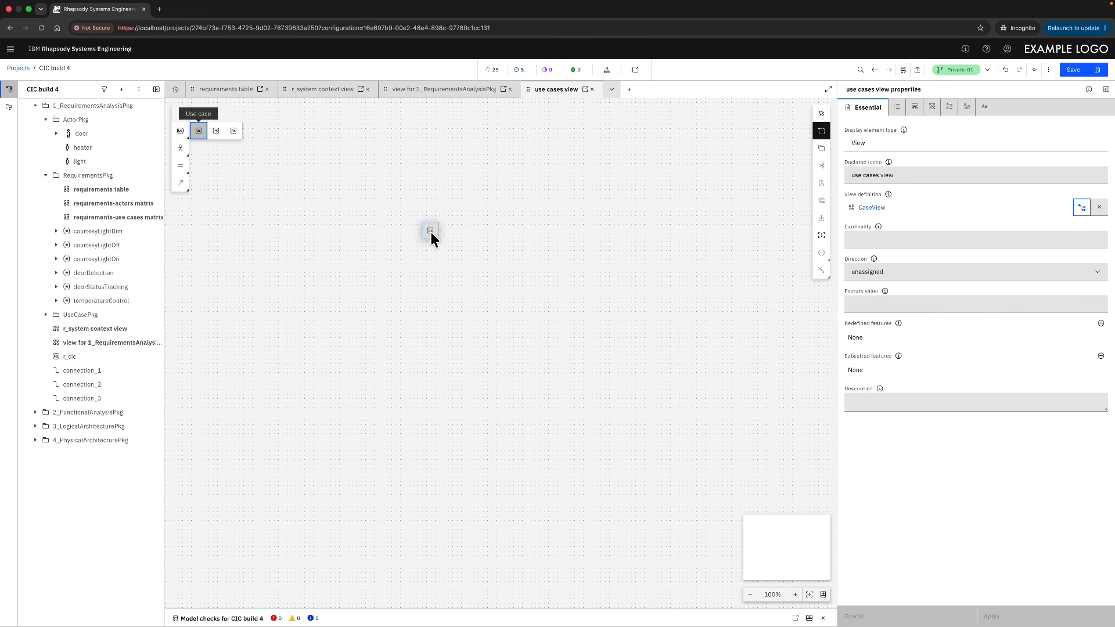
click(431, 233)
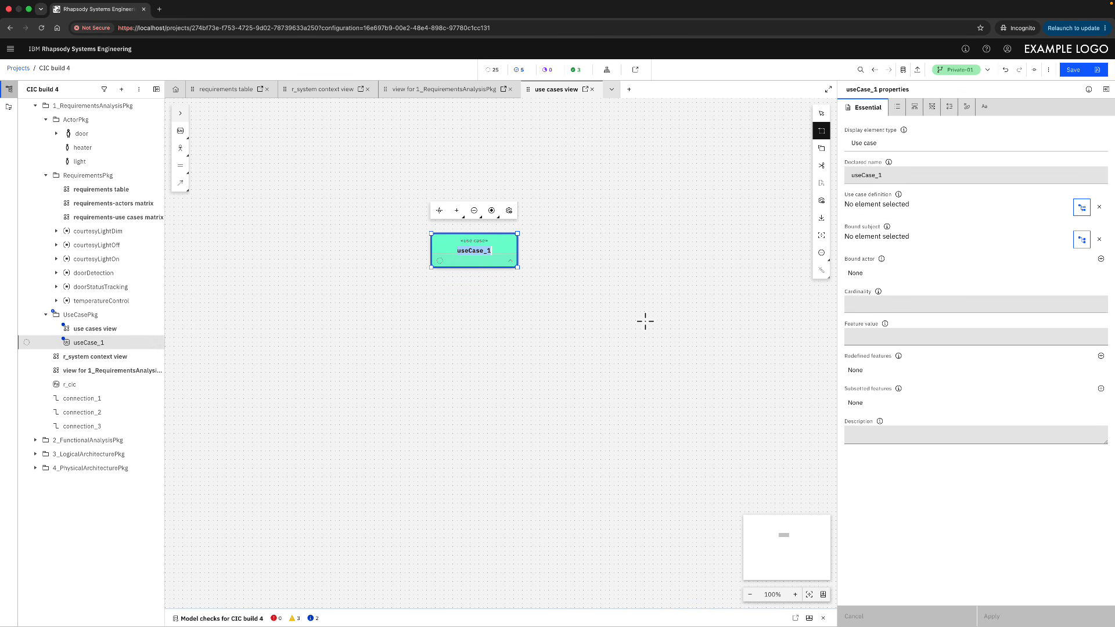
text(manage interior light)
key(Return)
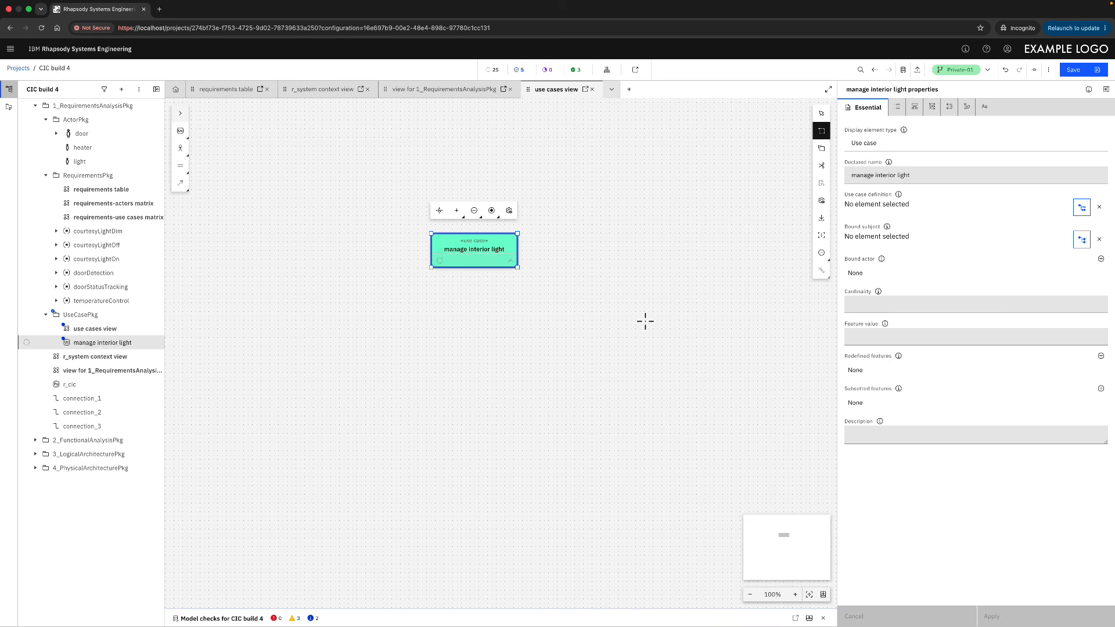
click(658, 279)
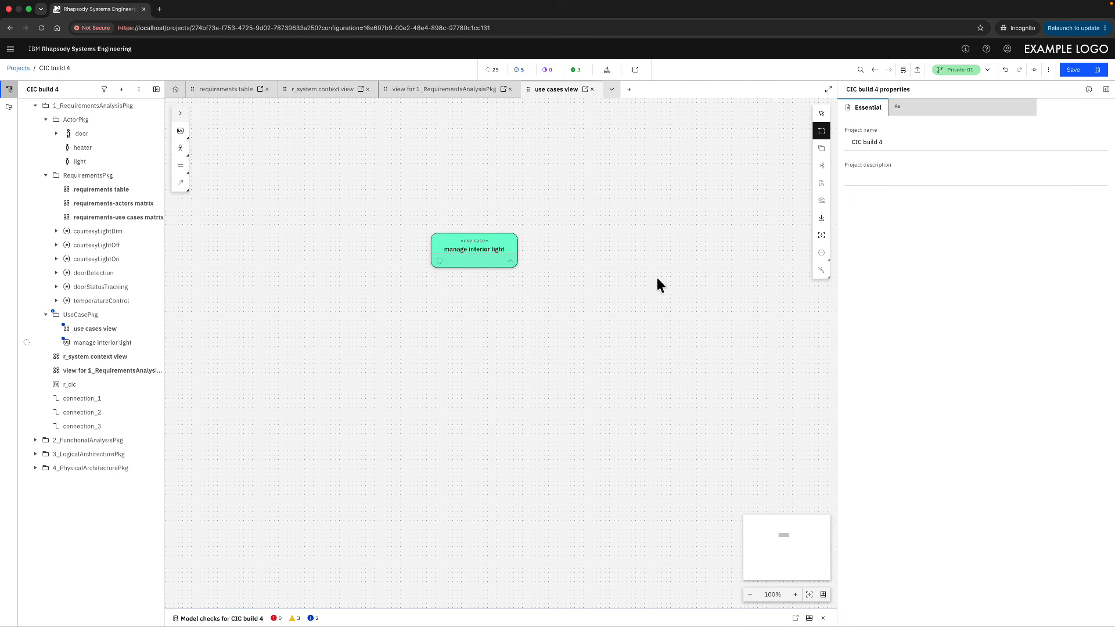
Step: Place r_cic on the manage interior light use case, connected to a new Subject, and move the part below the subject
click(509, 246)
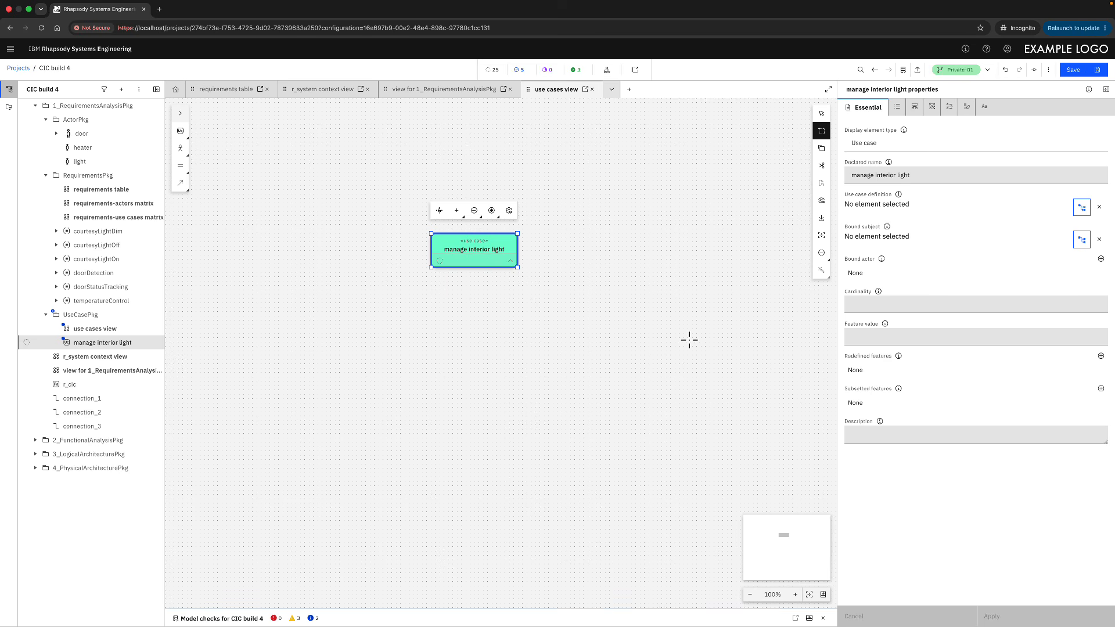
click(91, 386)
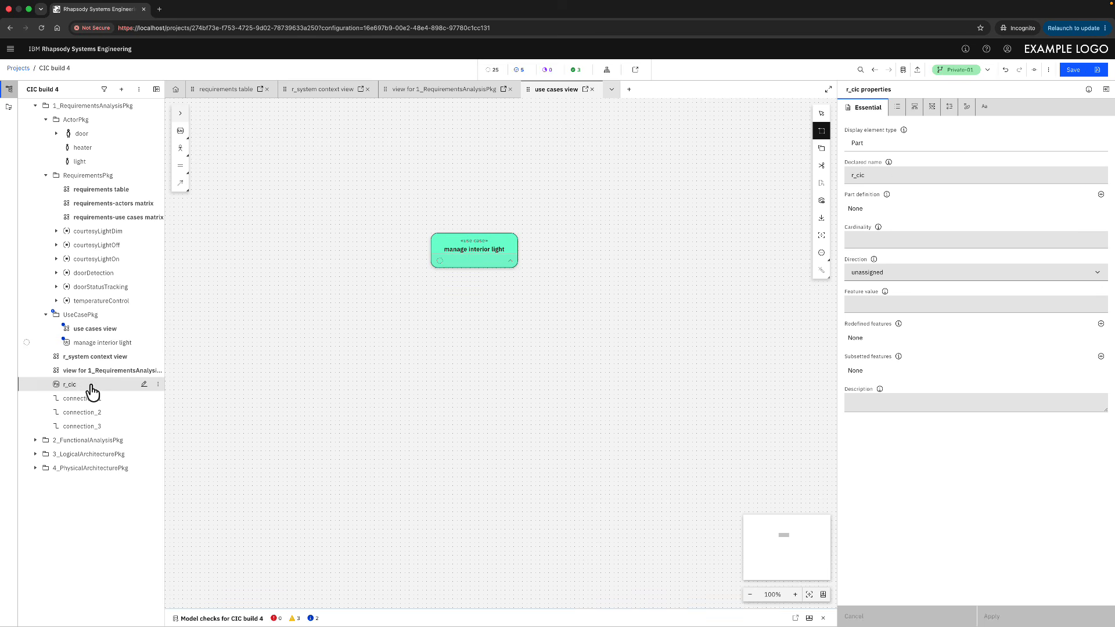
drag(91, 387, 470, 262)
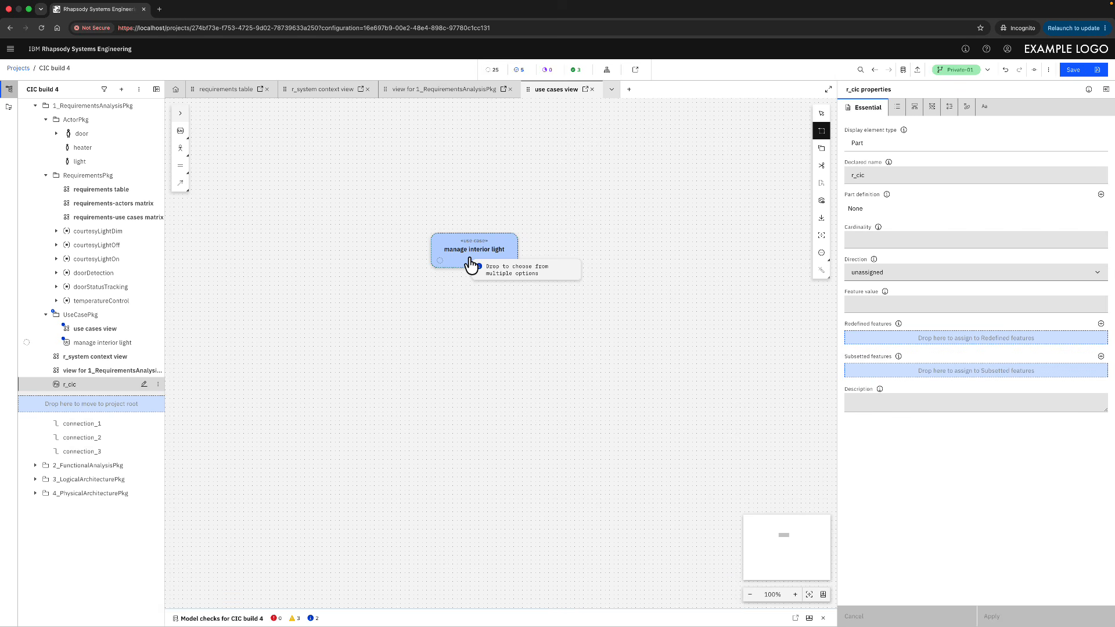
drag(470, 262, 470, 262)
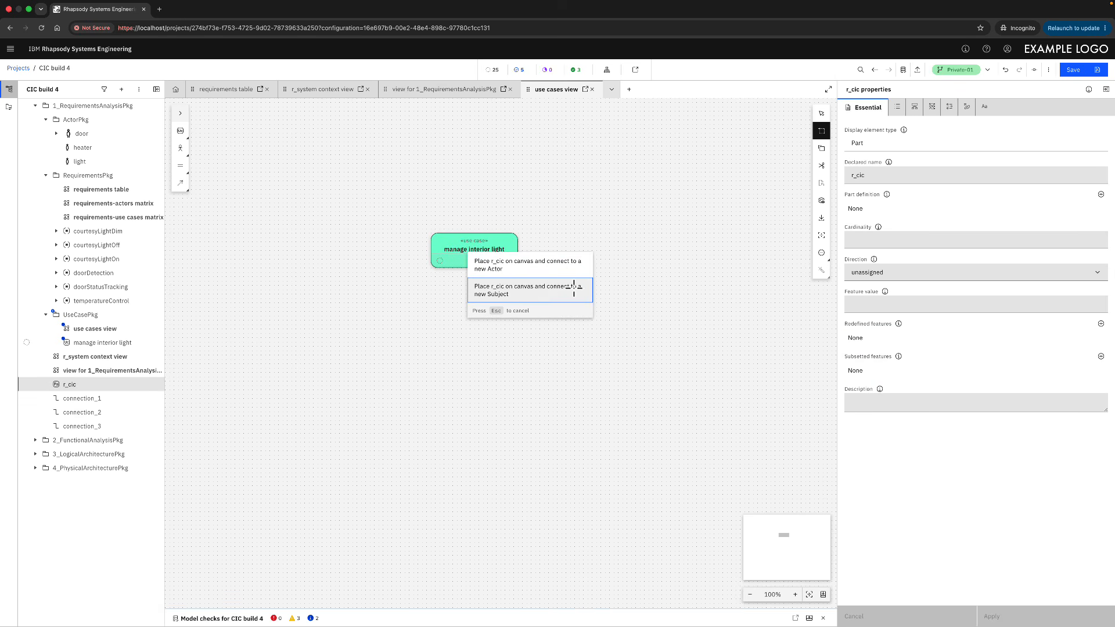
click(506, 298)
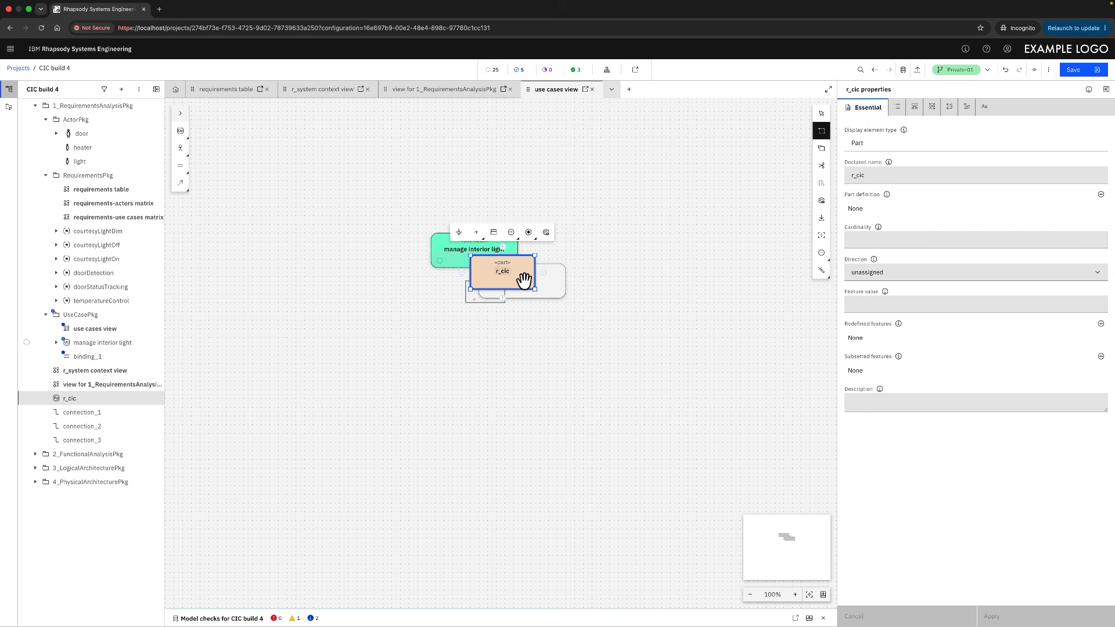
drag(525, 281, 590, 364)
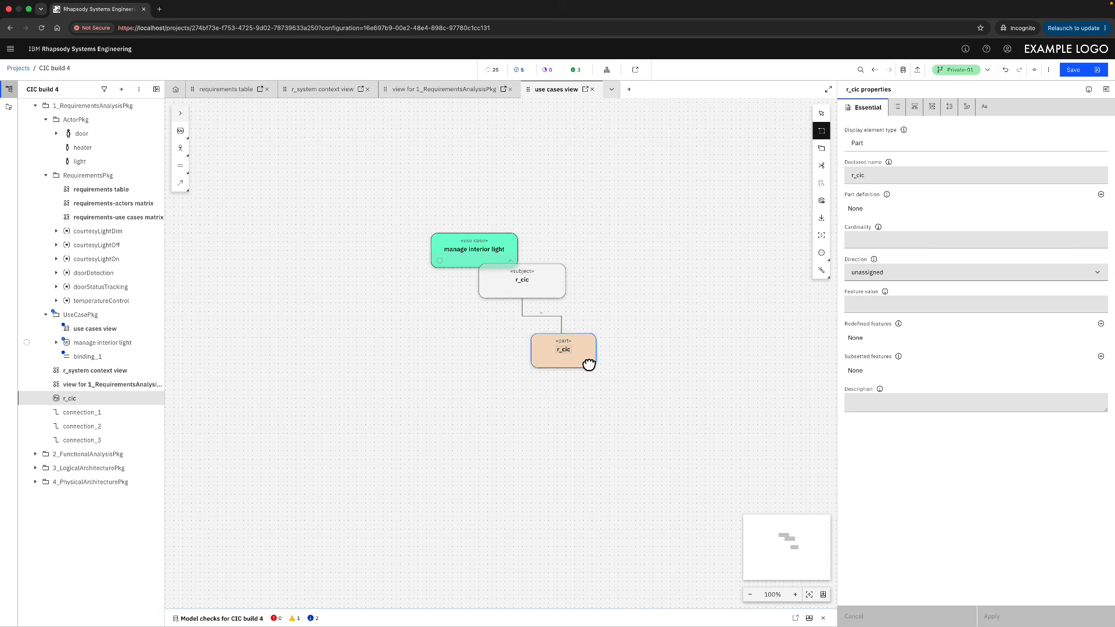
Step: Move the r_cic subject away from the use case and add the door and light system actors to manage interior light
click(554, 304)
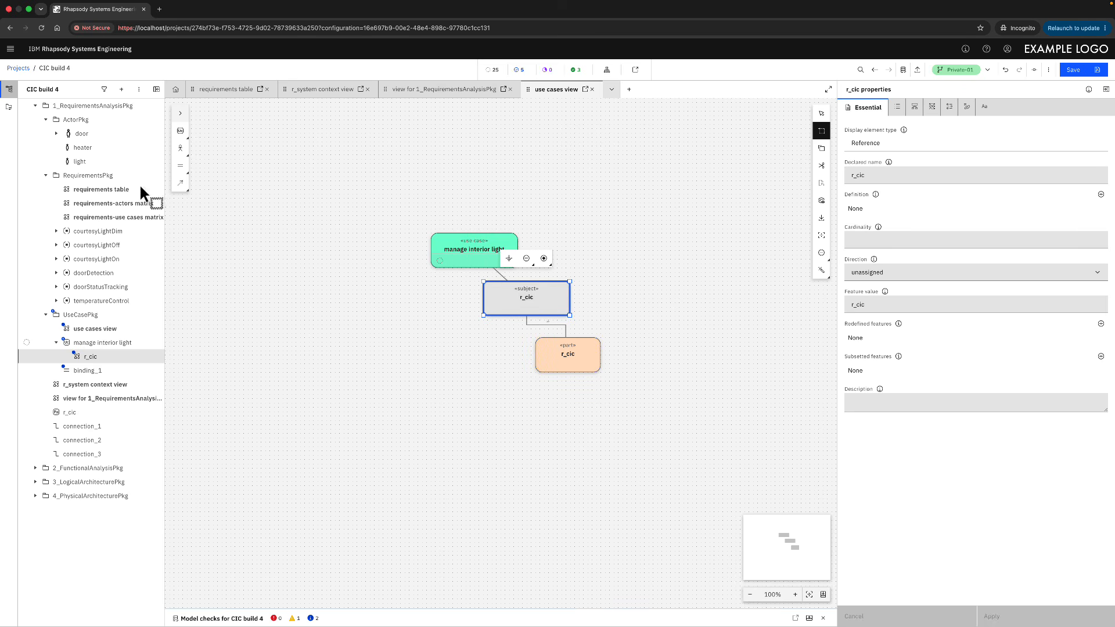
click(100, 135)
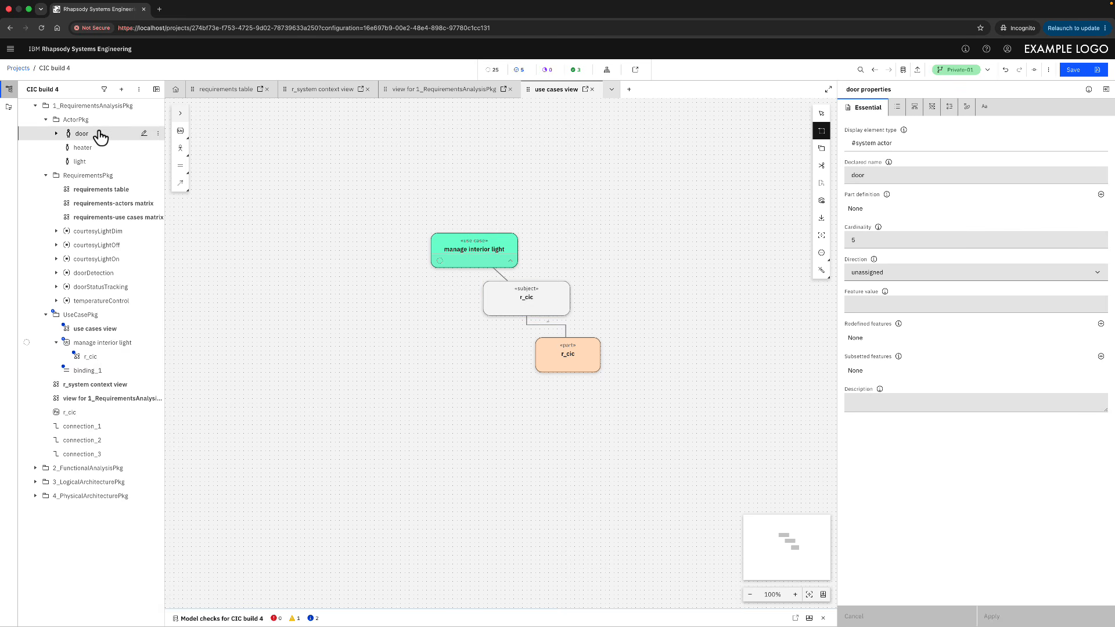
super+click(84, 162)
drag(84, 163, 449, 247)
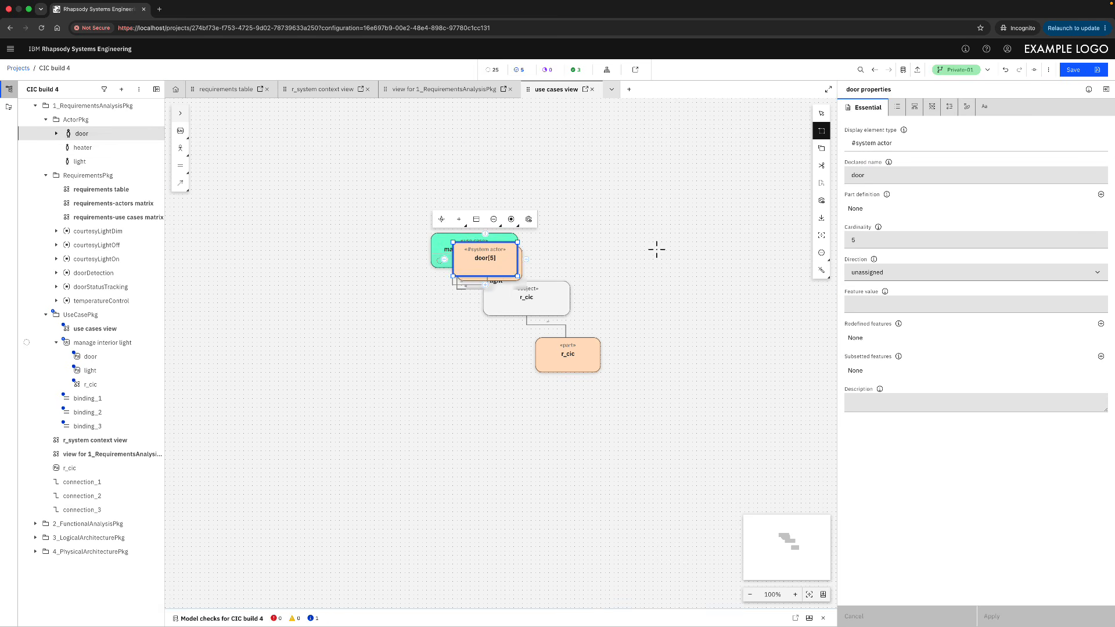
Step: Arrange the use cases view with the tree layout and save the project
click(821, 270)
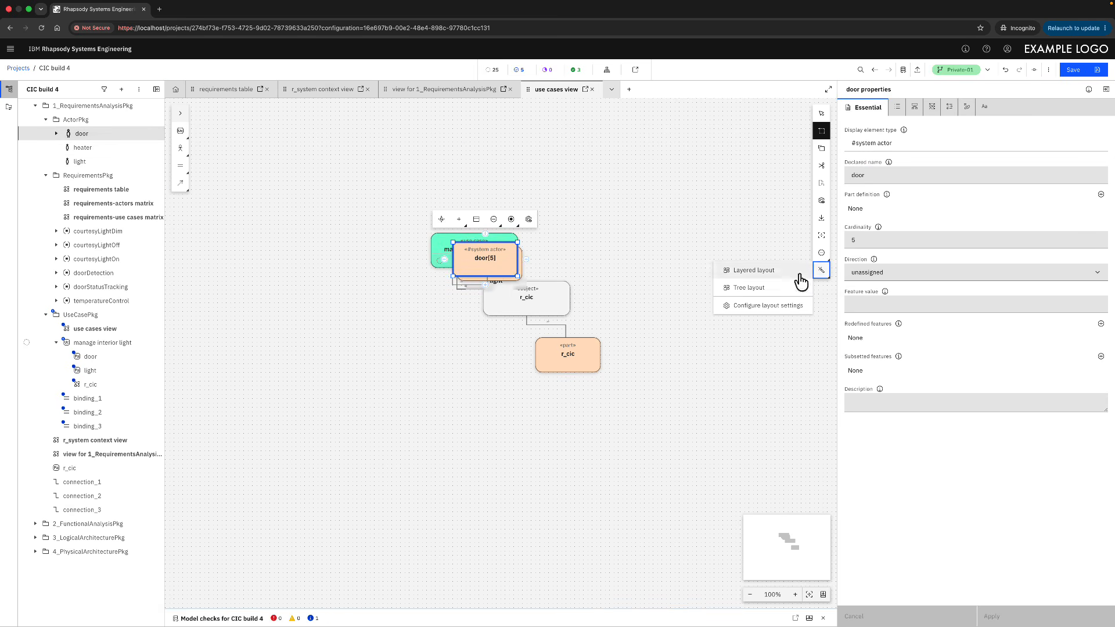
click(780, 285)
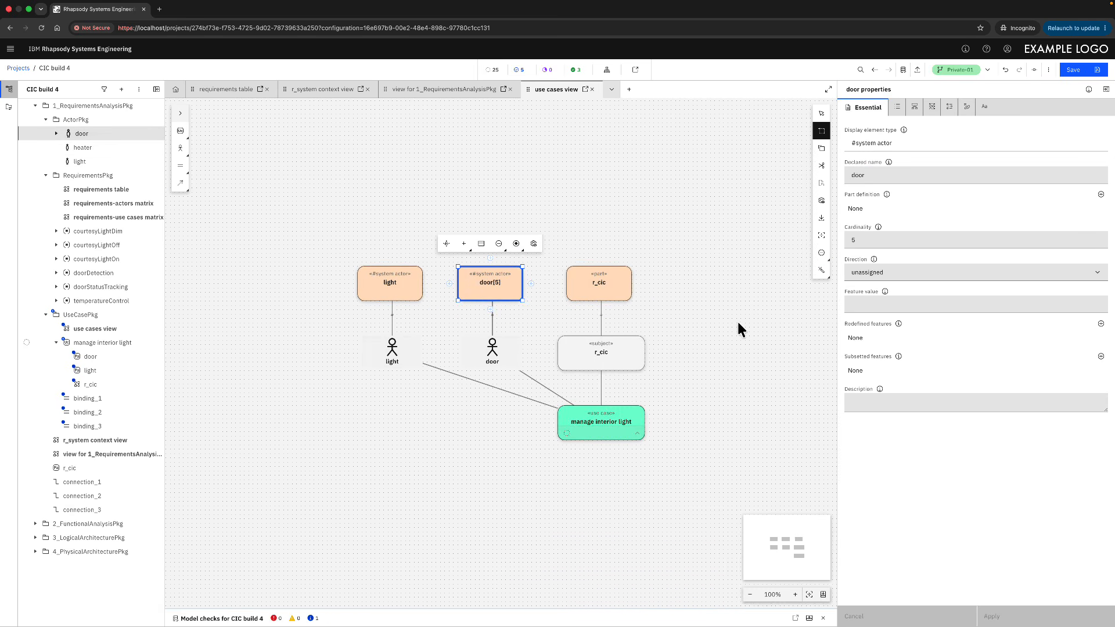
click(699, 295)
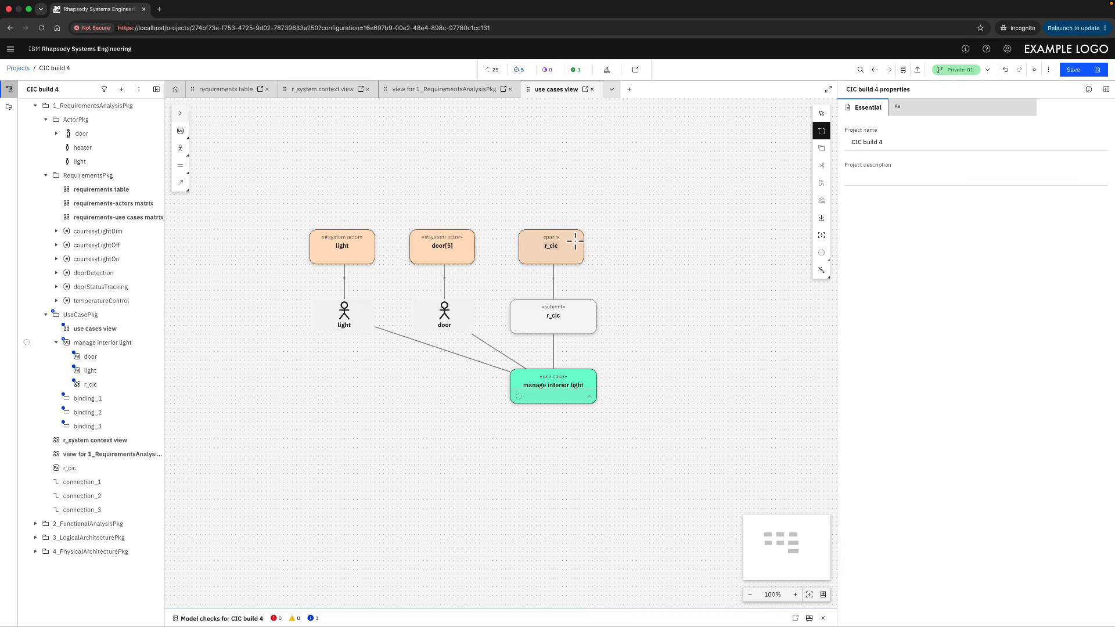
drag(575, 240, 609, 262)
click(1080, 71)
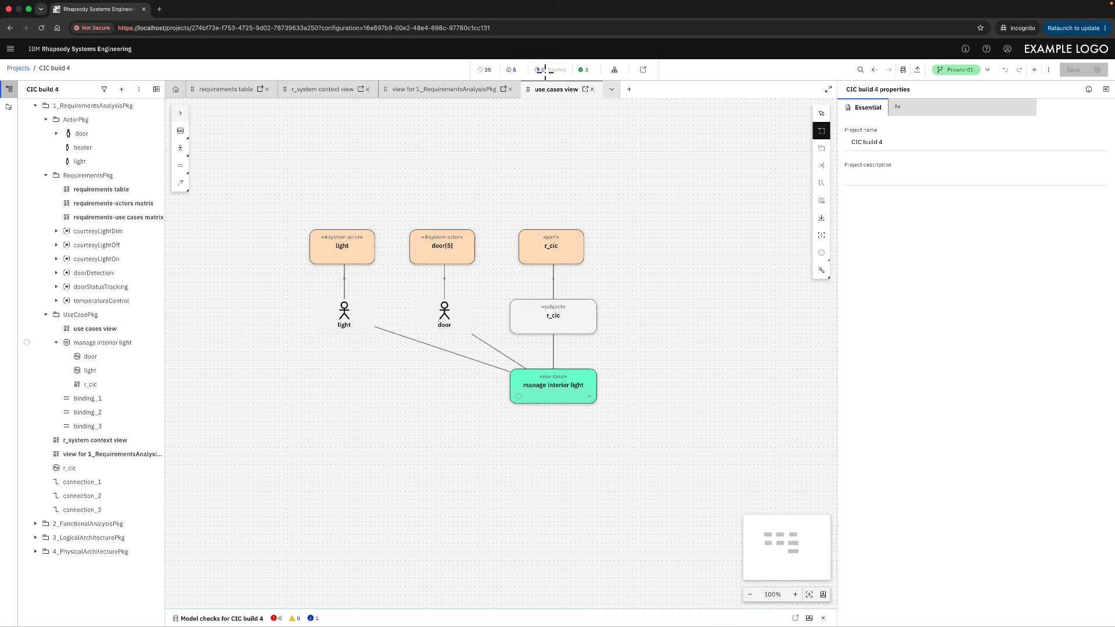
Step: Set the status of workflow task 1c - identify use cases and their actor parameters to Completed
click(611, 68)
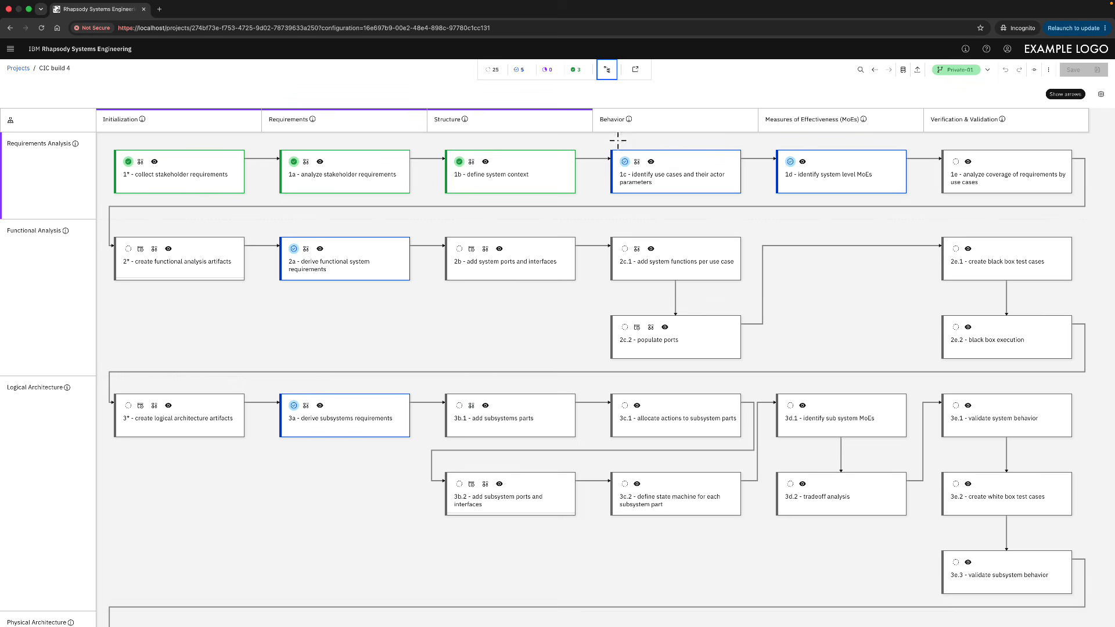
click(626, 165)
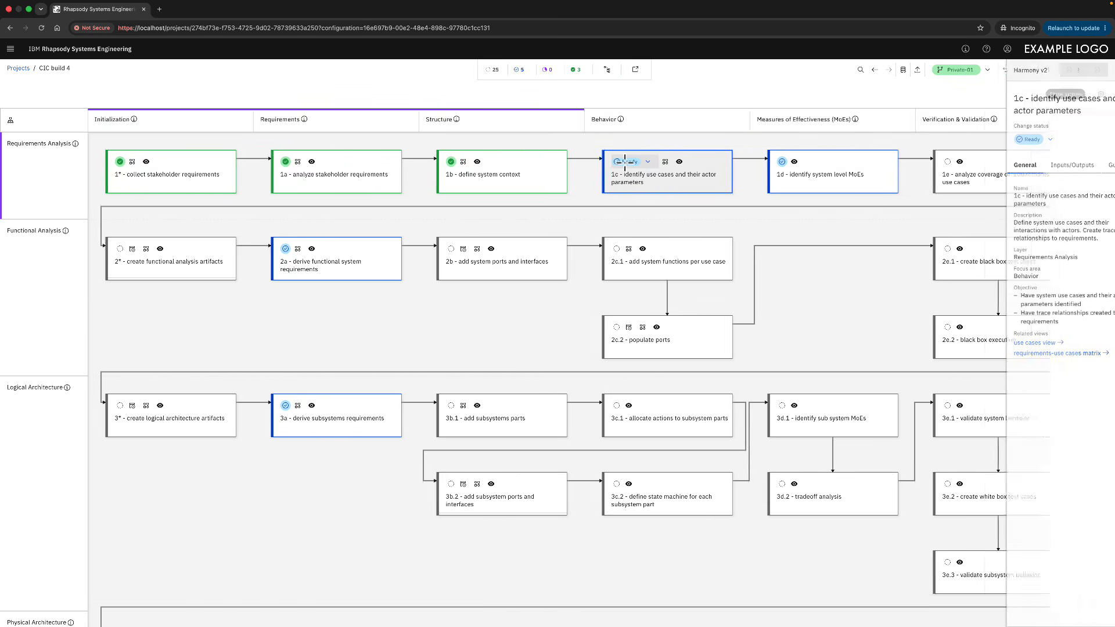
click(572, 164)
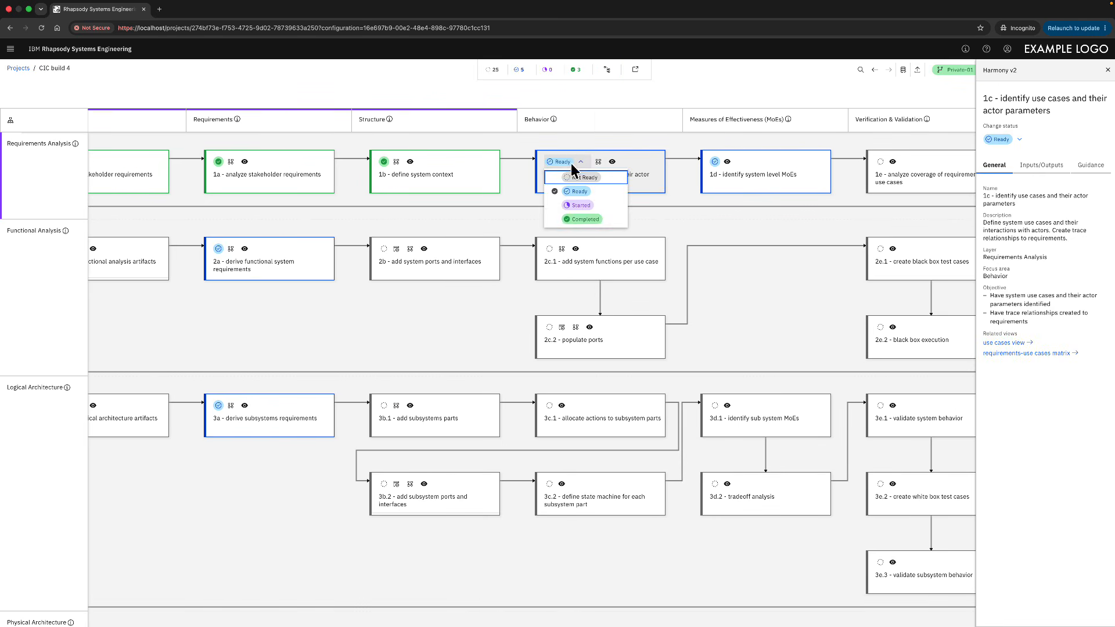
click(584, 219)
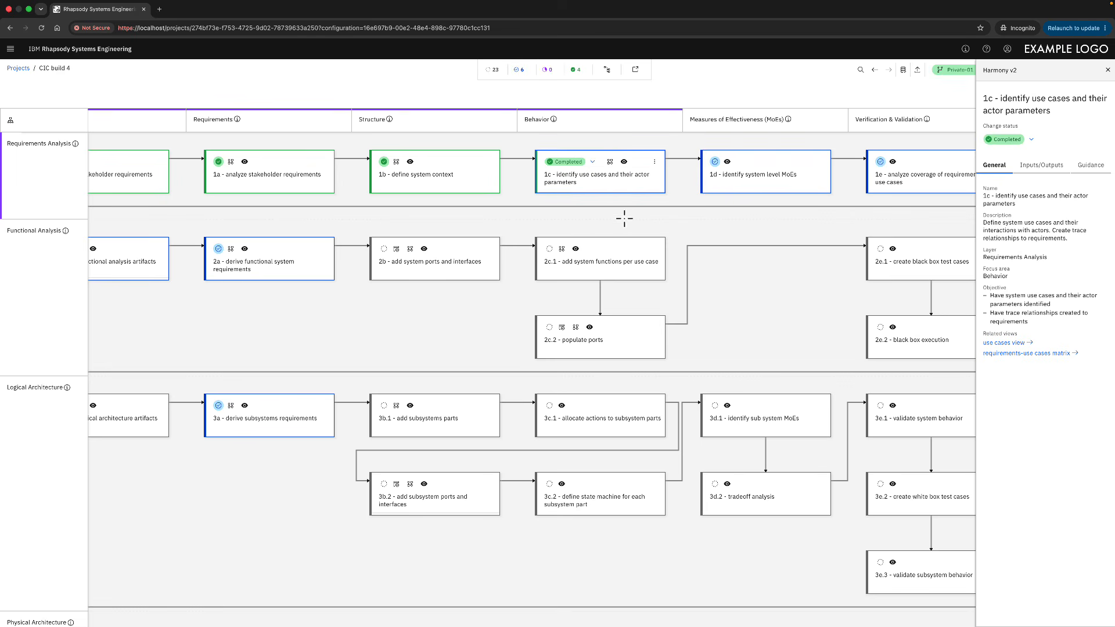
Step: Open task 1c's requirements-use cases matrix and add a #trace from manage interior light to the doorDetection requirement
click(610, 161)
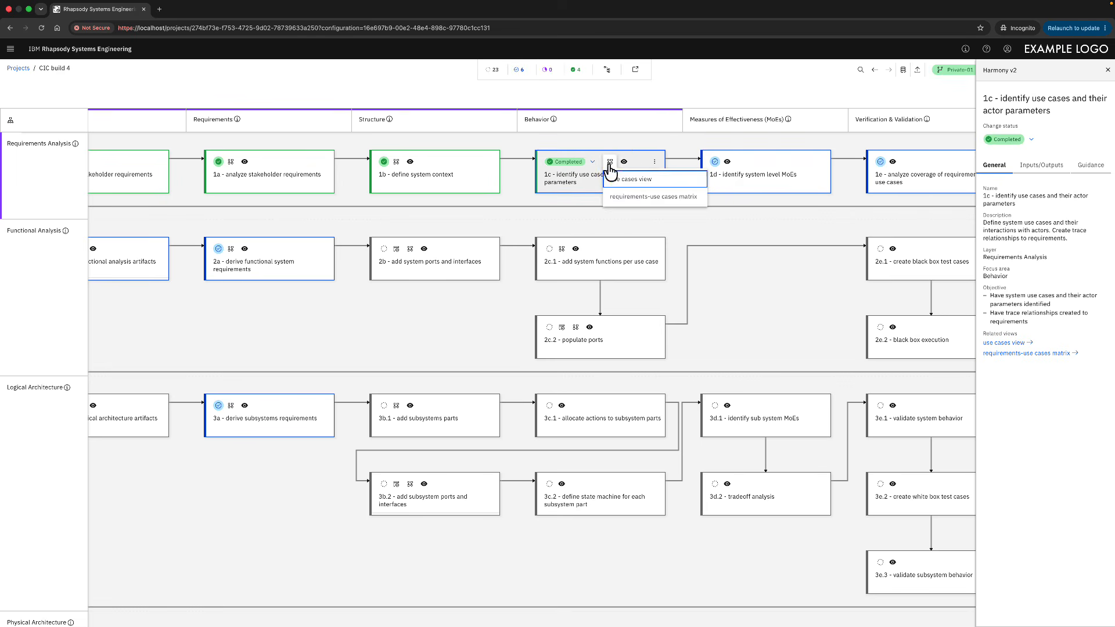
click(650, 197)
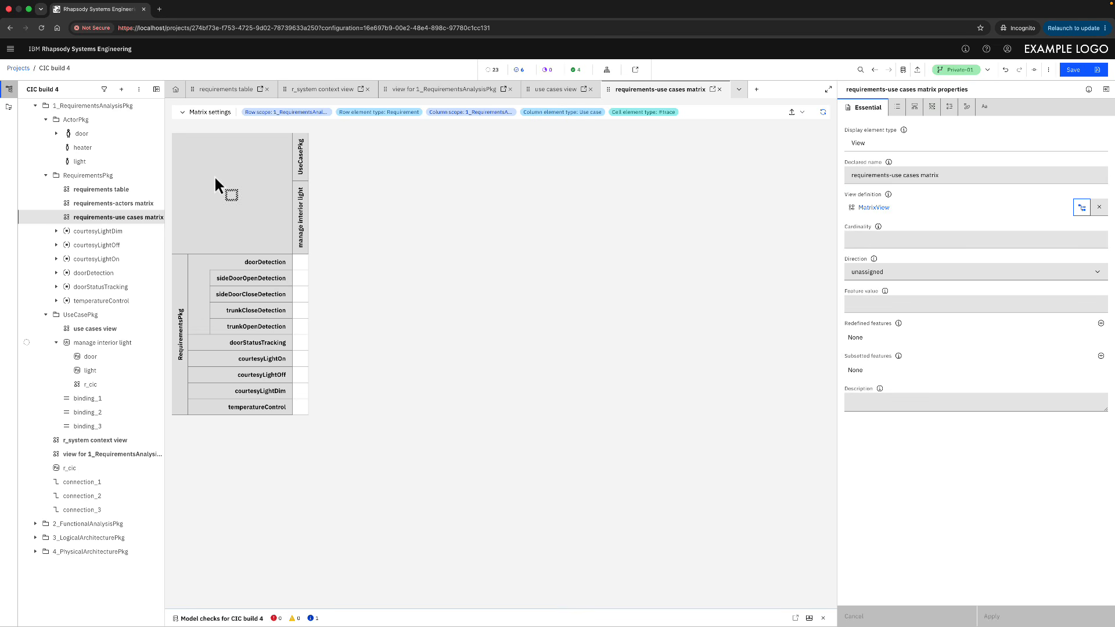
drag(296, 253, 301, 142)
drag(308, 272, 302, 265)
click(301, 265)
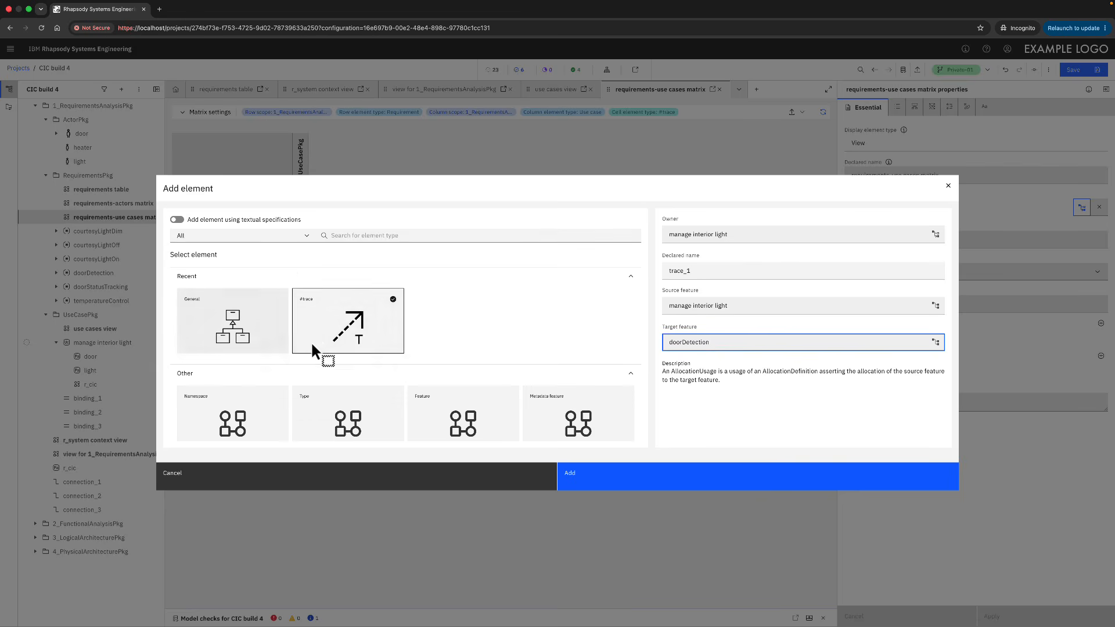
click(598, 474)
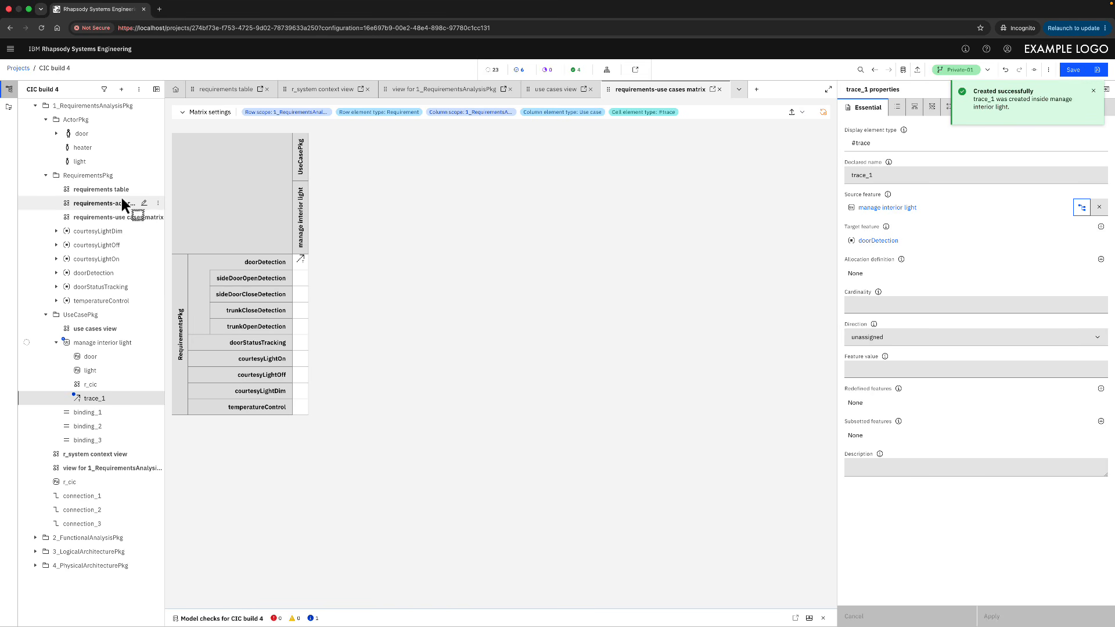
Step: Open the requirements-actors matrix and add #trace links from the light actor to courtesyLightOn and courtesyLightOff
double_click(91, 205)
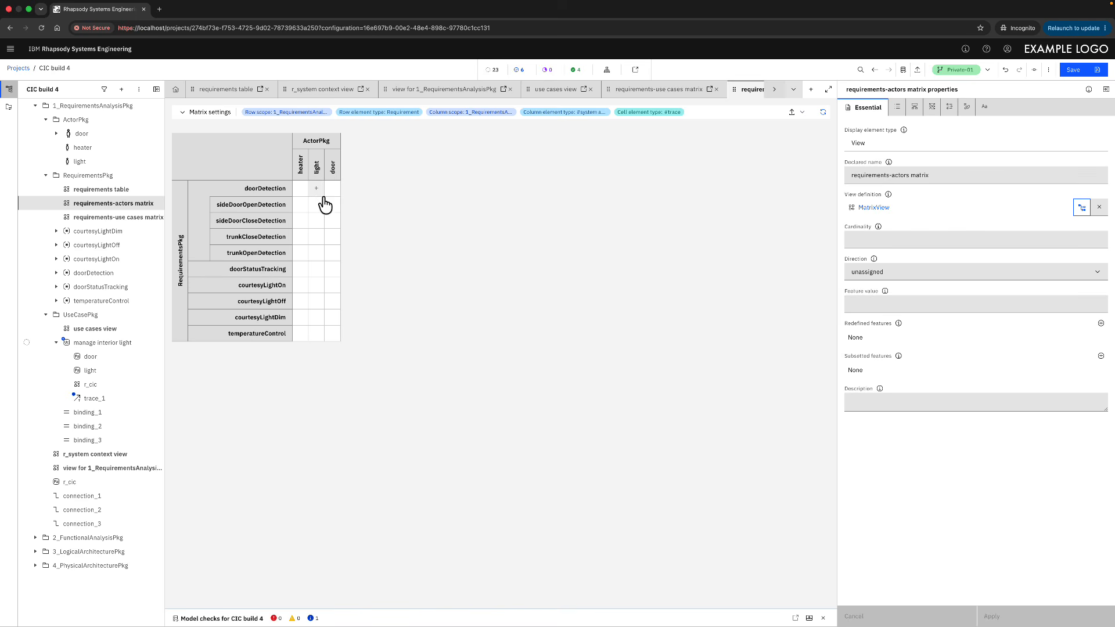
click(315, 287)
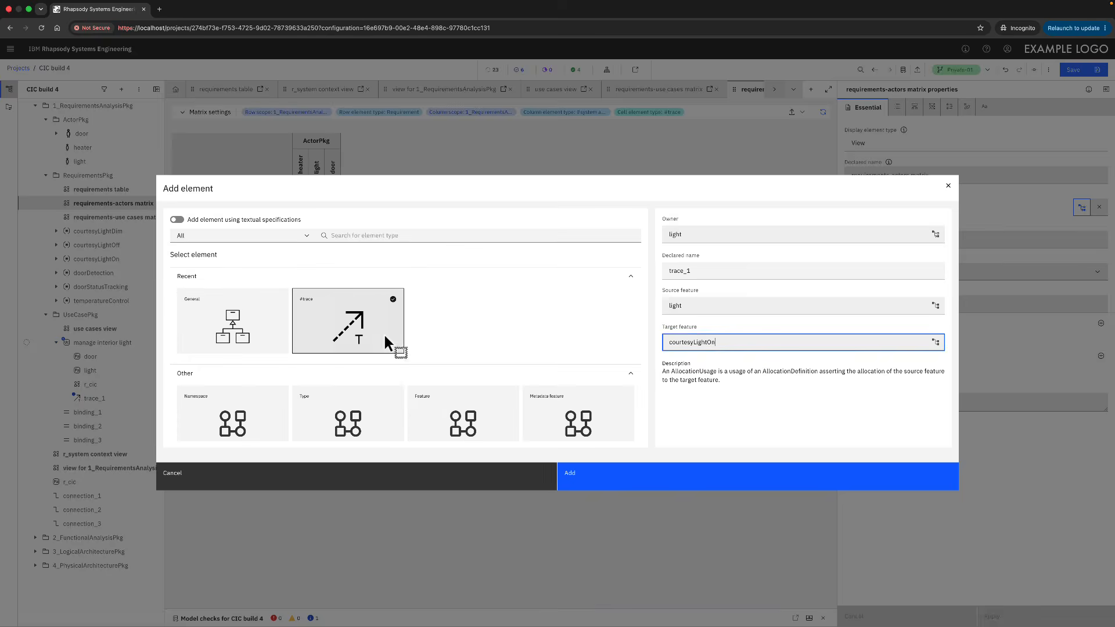
click(578, 484)
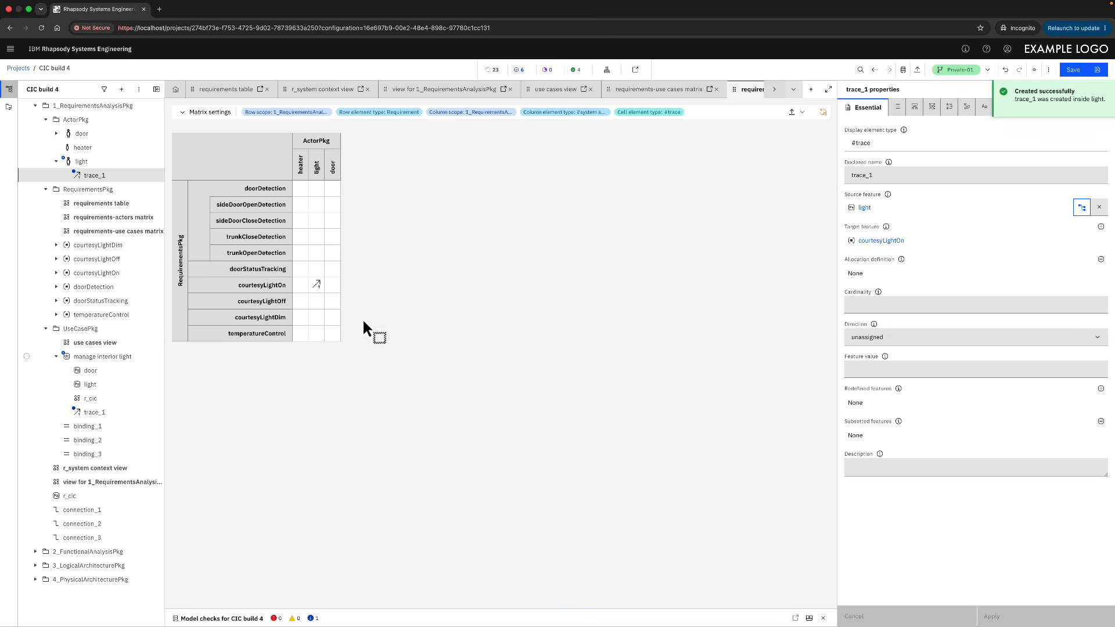
click(314, 301)
click(577, 484)
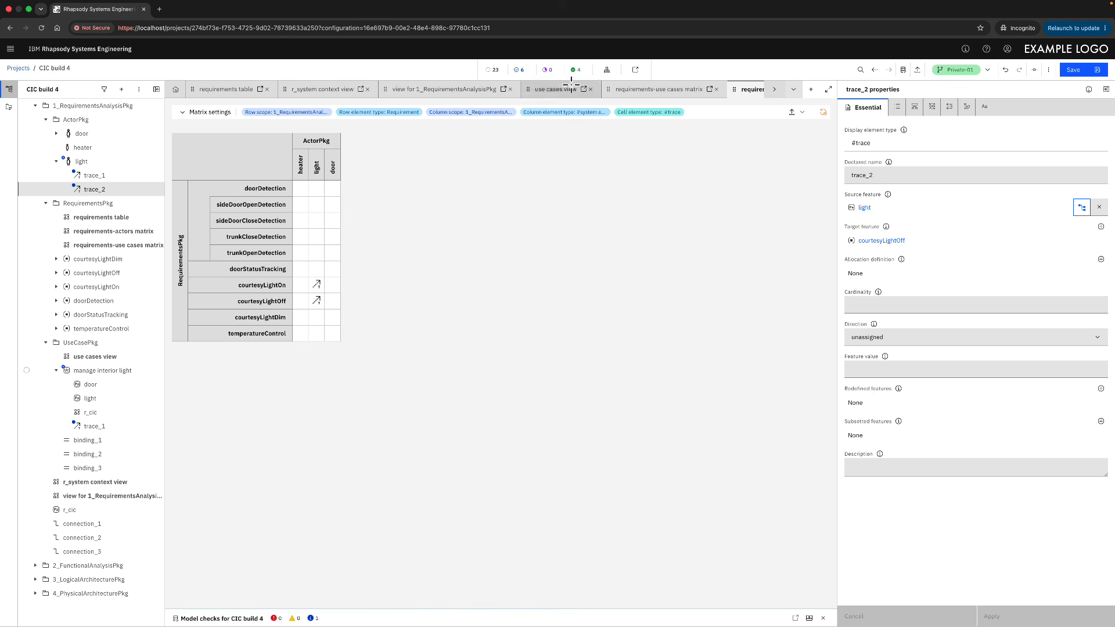
Step: Open the related context view of workflow task 2* - create functional analysis artifacts and select the f_system part
click(605, 69)
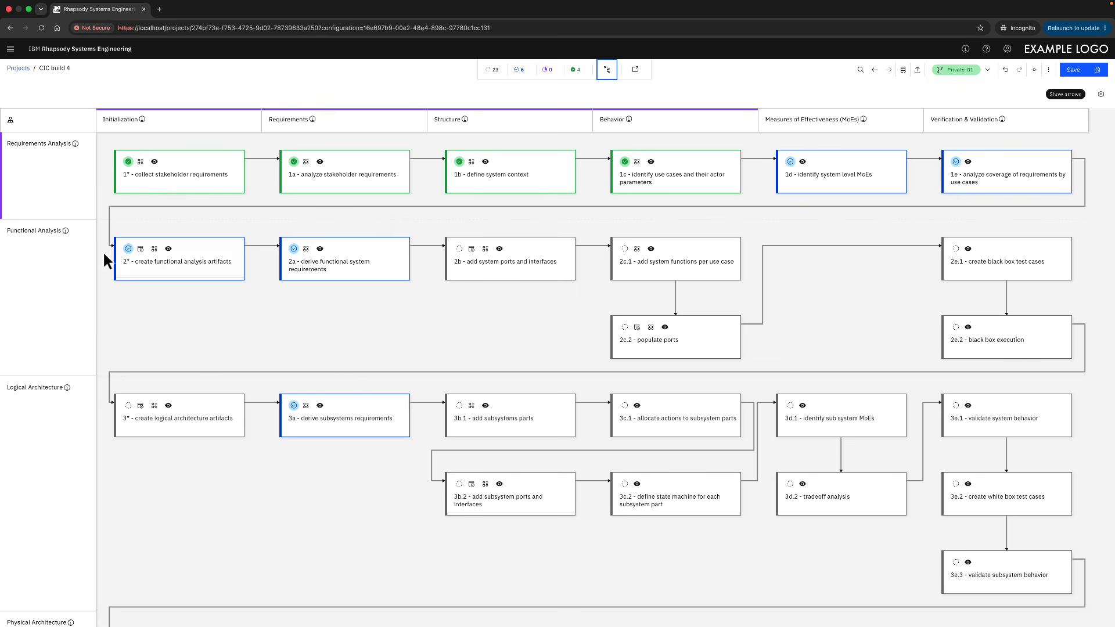
click(155, 251)
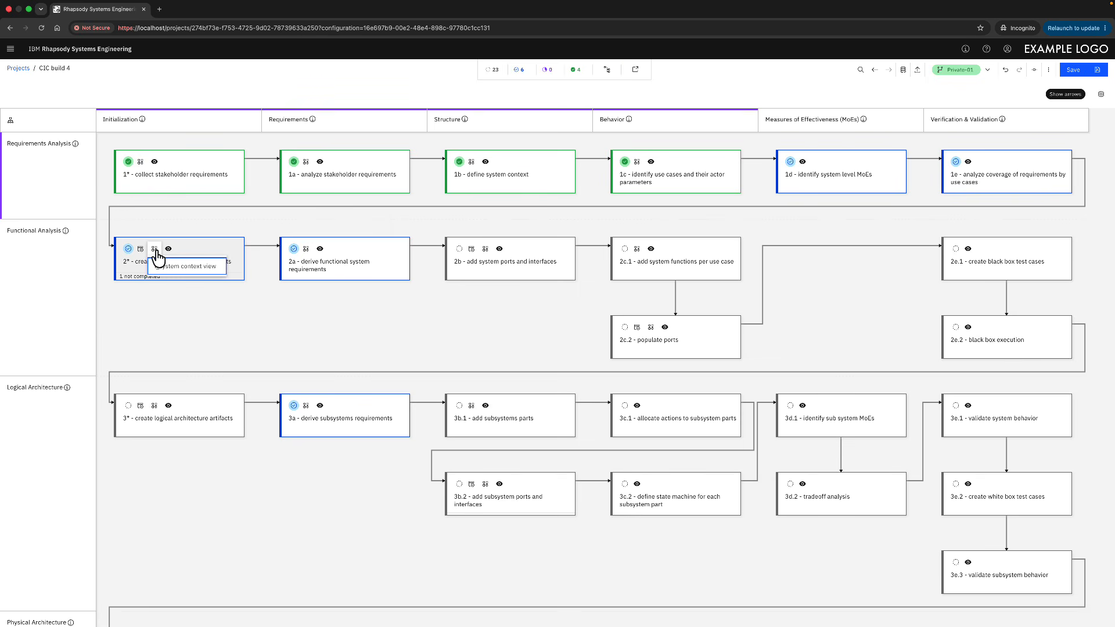
click(189, 267)
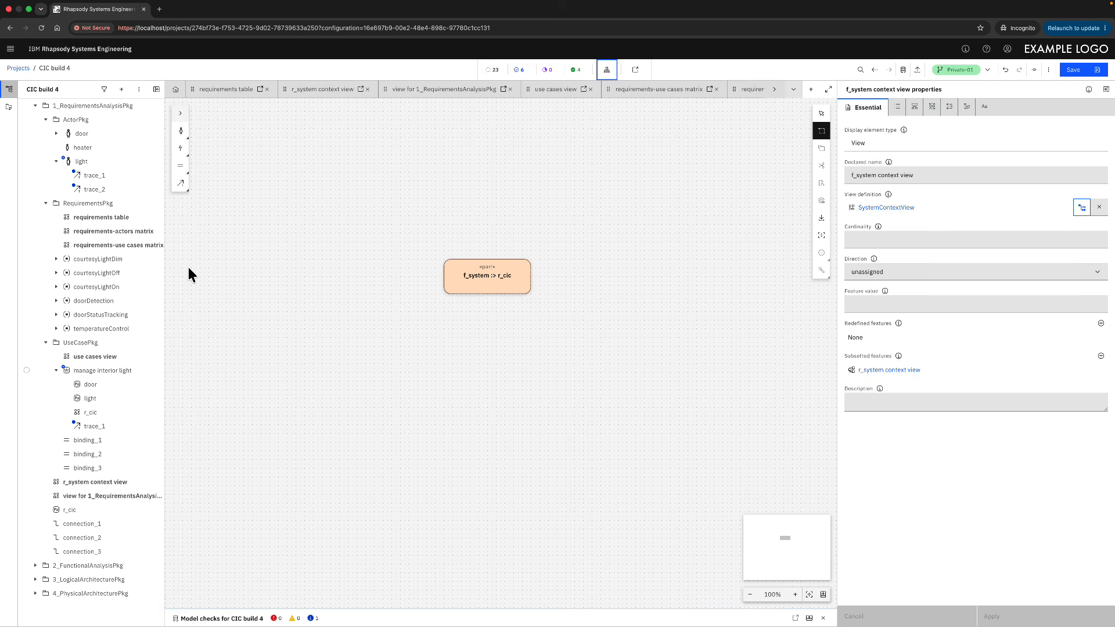
click(495, 287)
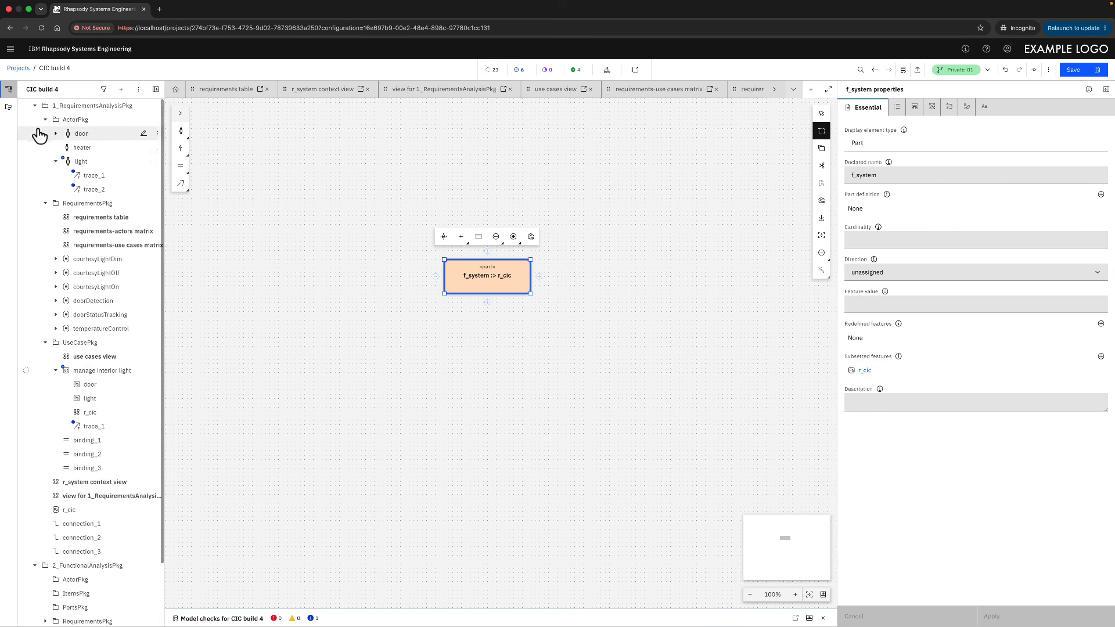
Step: Collapse ActorPkg, RequirementsPkg and UseCasePkg under 1_RequirementsAnalysisPkg, and select the f_system part again
click(46, 122)
click(45, 135)
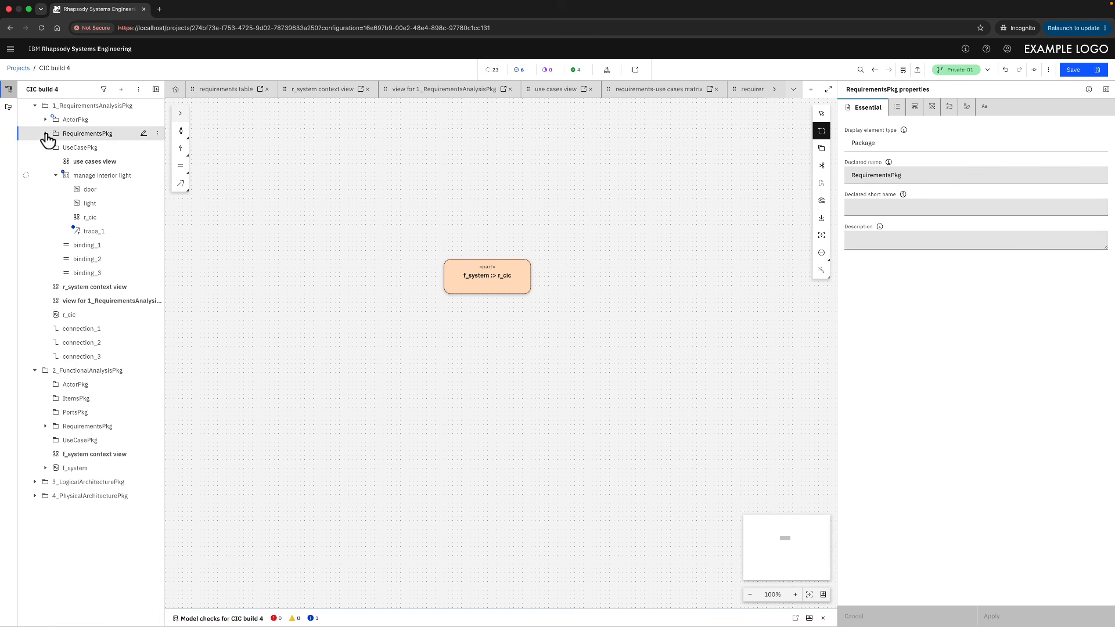
click(46, 148)
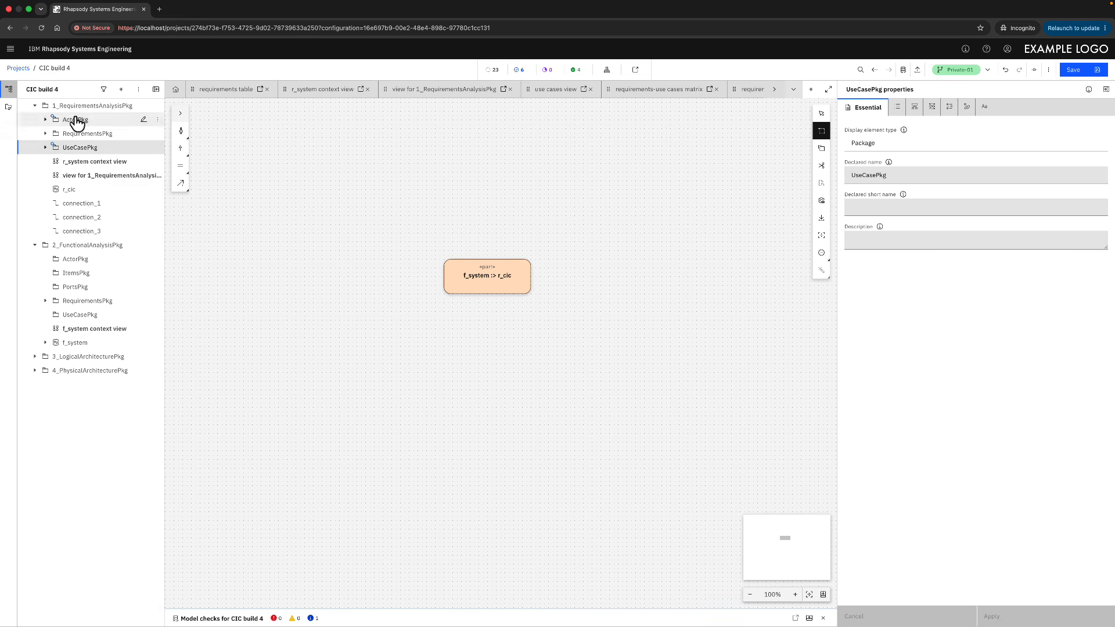
click(490, 293)
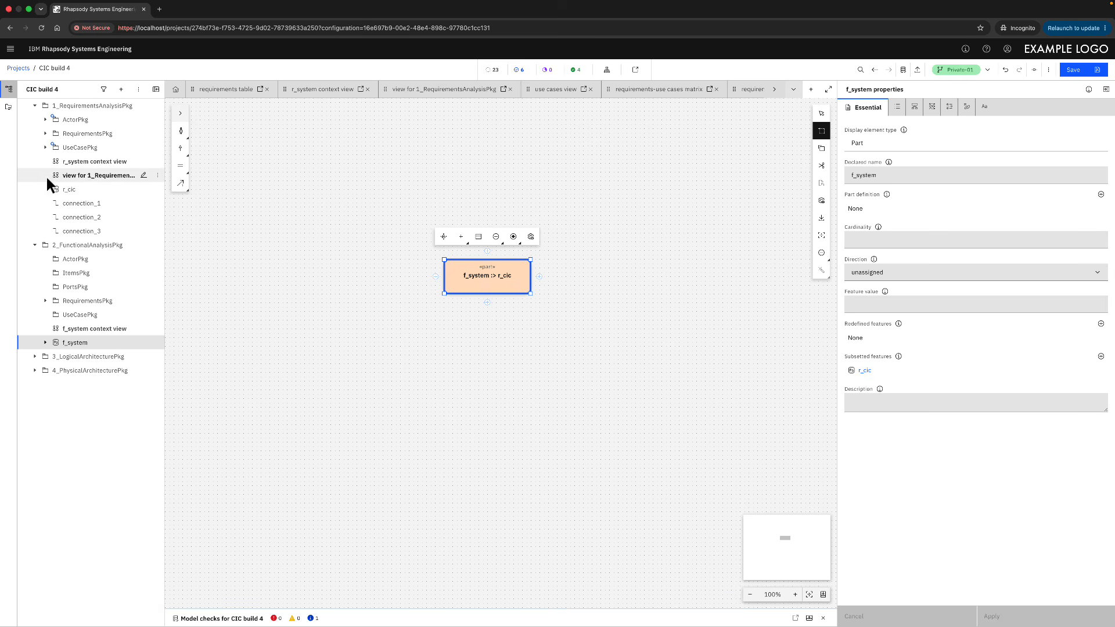
Step: Generate the Harmony Functional Analysis artifacts from the manage interior light use case in UseCasePkg
click(46, 148)
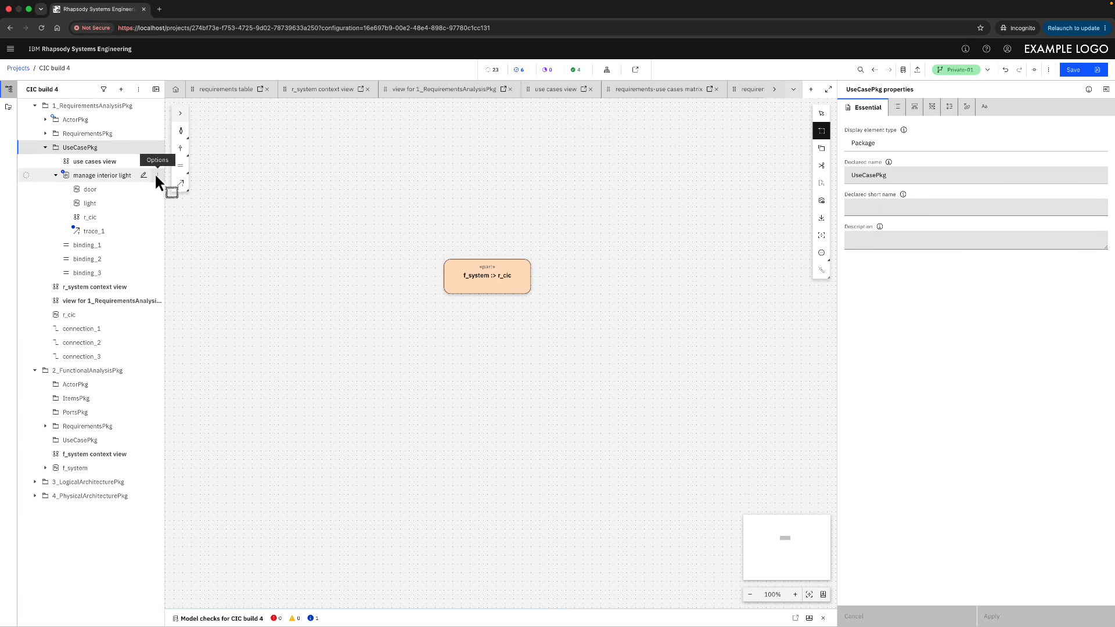
click(157, 176)
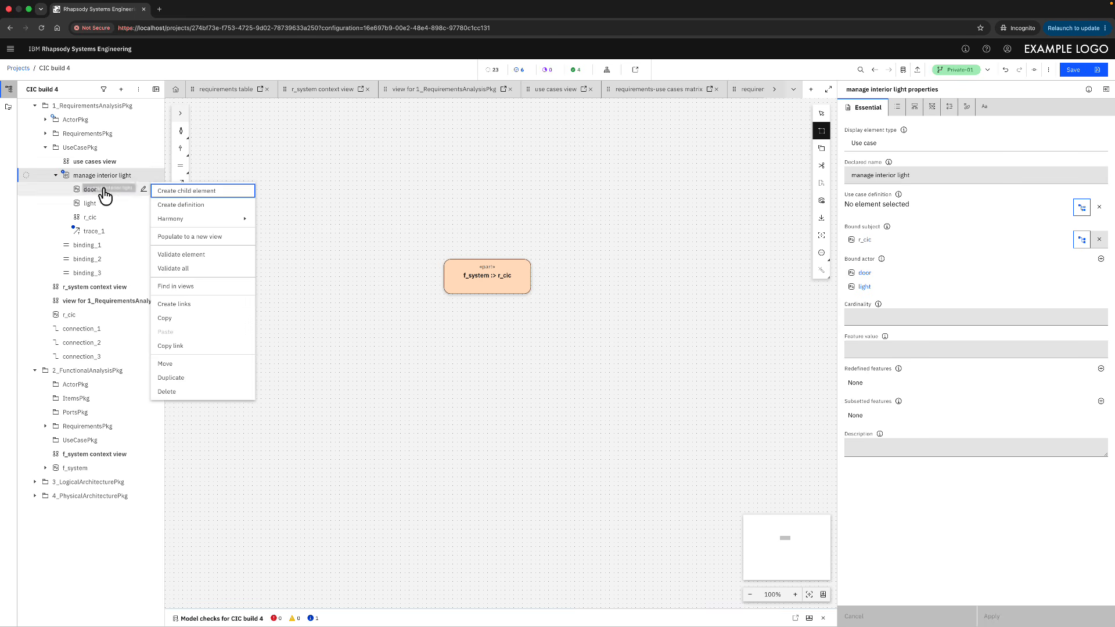
click(177, 219)
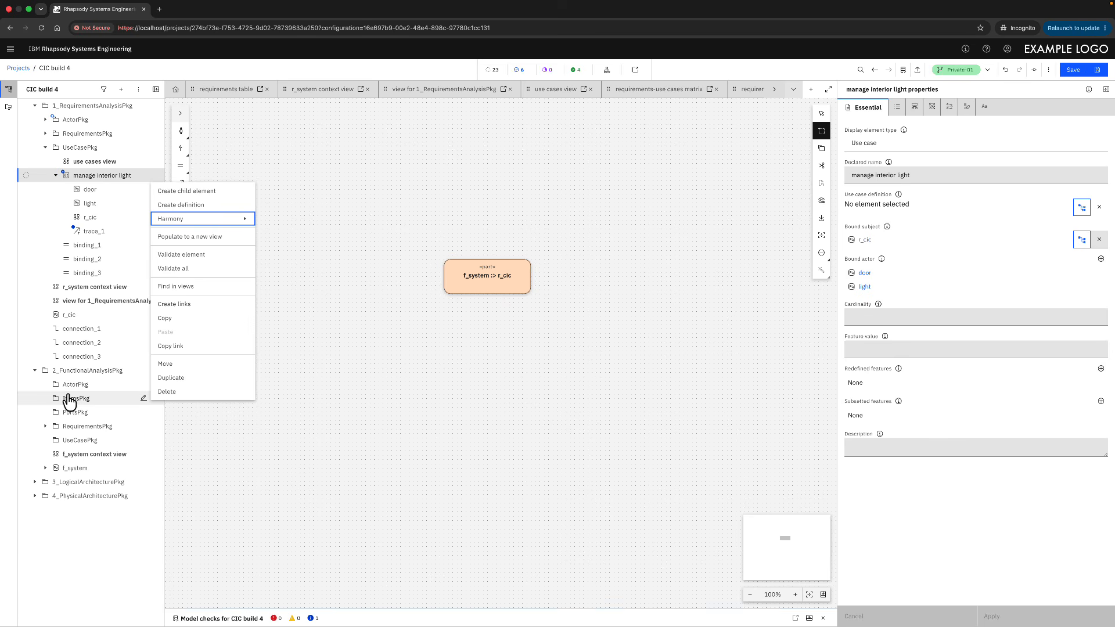
mouse_move(221, 216)
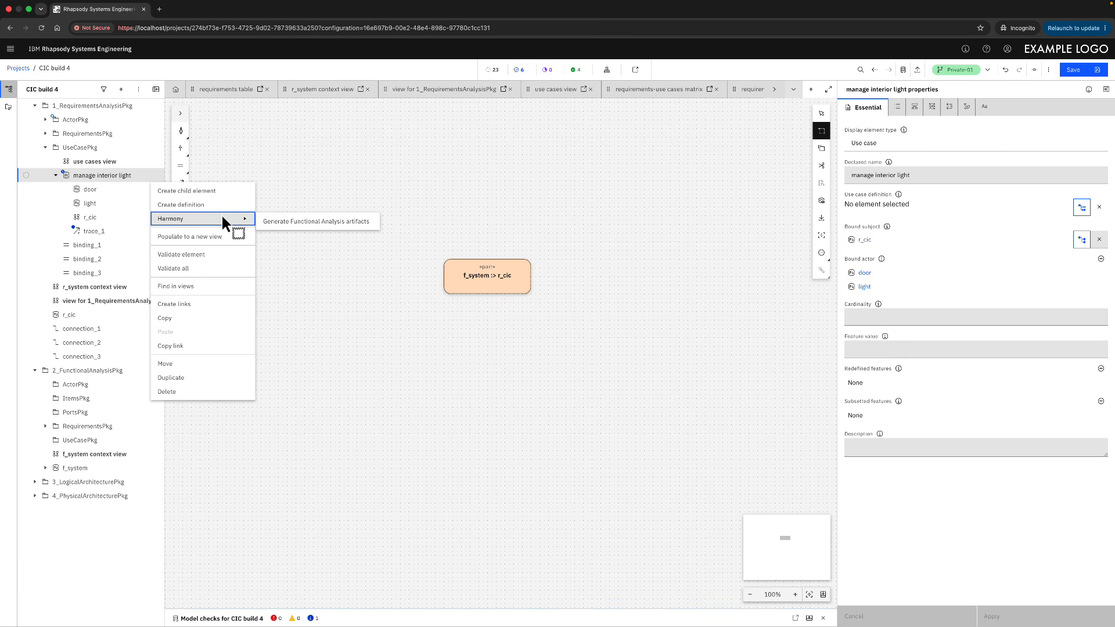
click(314, 222)
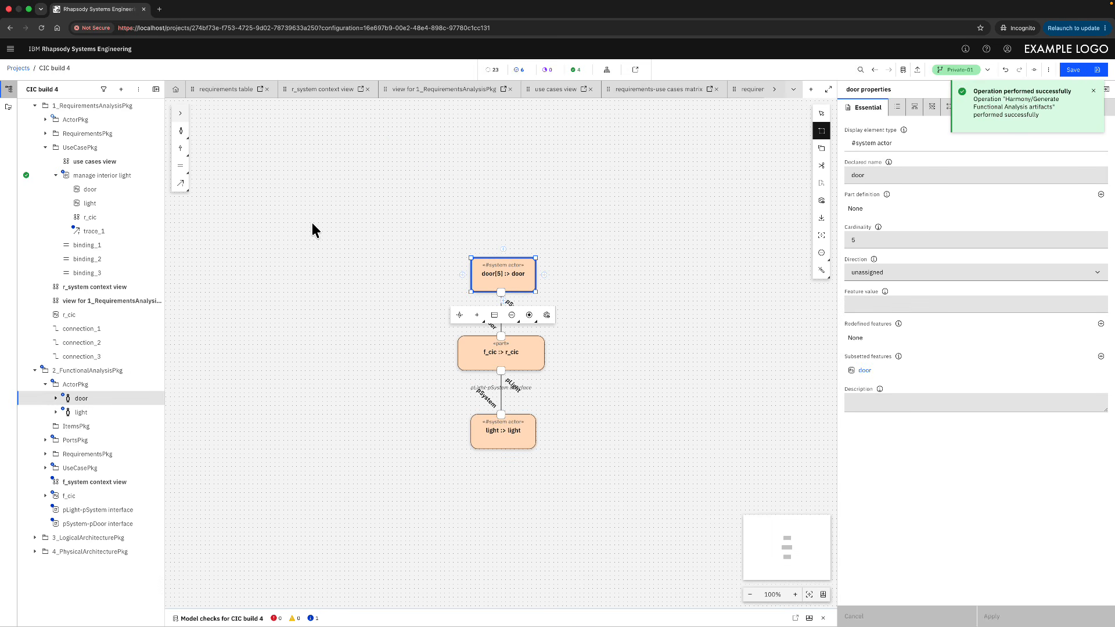
Step: Examine the generated f_system context view up close, including which element the door actor subsets
scroll(602, 398, up, 5)
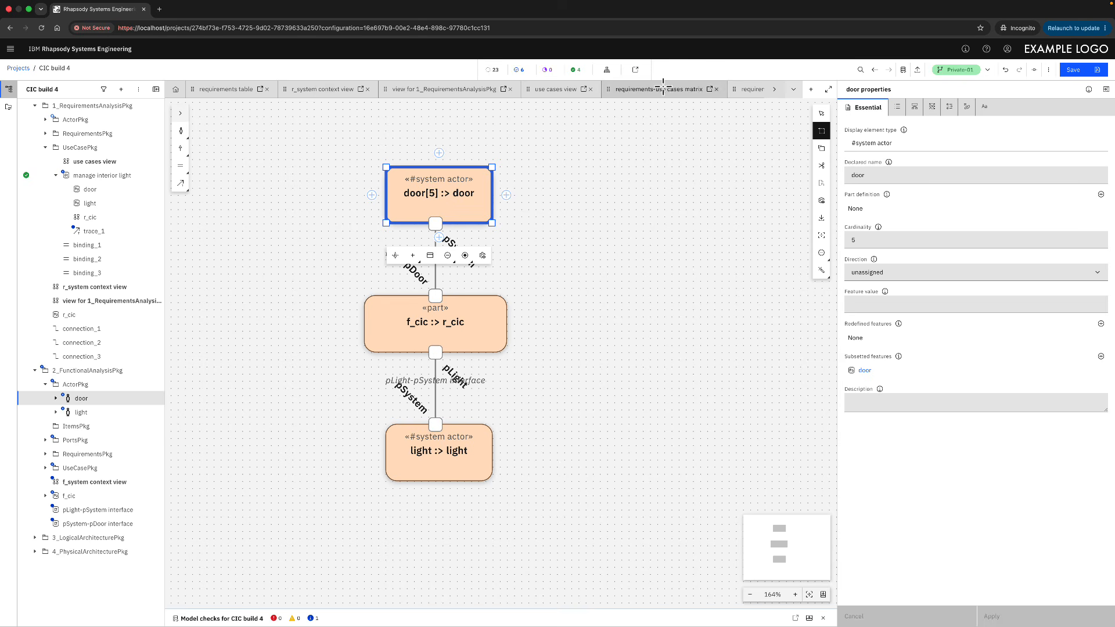
scroll(661, 86, right, 3)
click(710, 93)
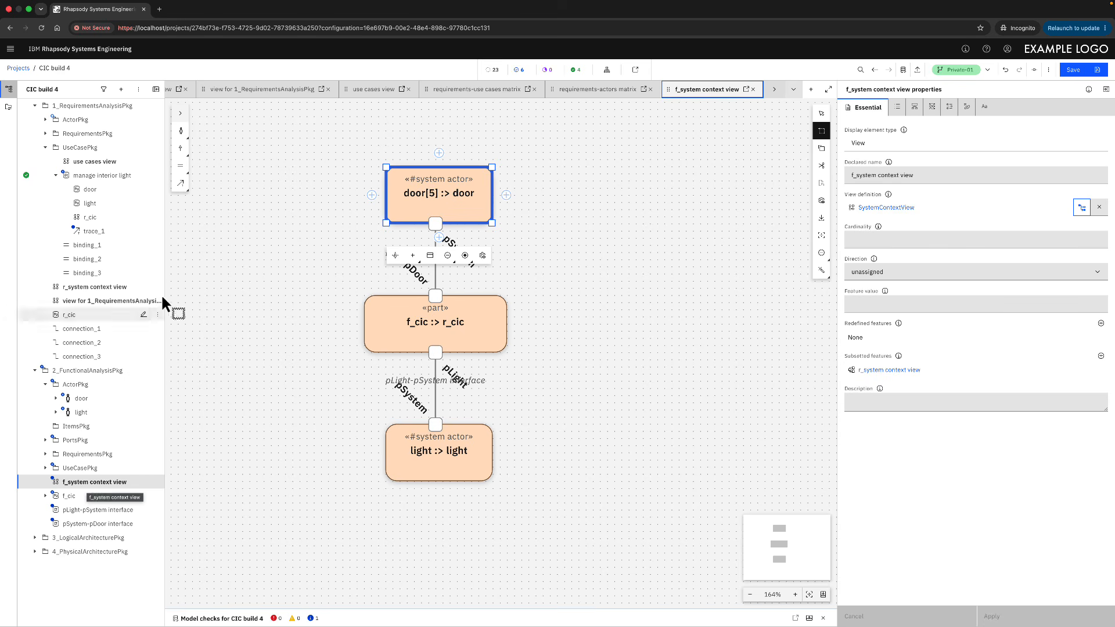
click(295, 255)
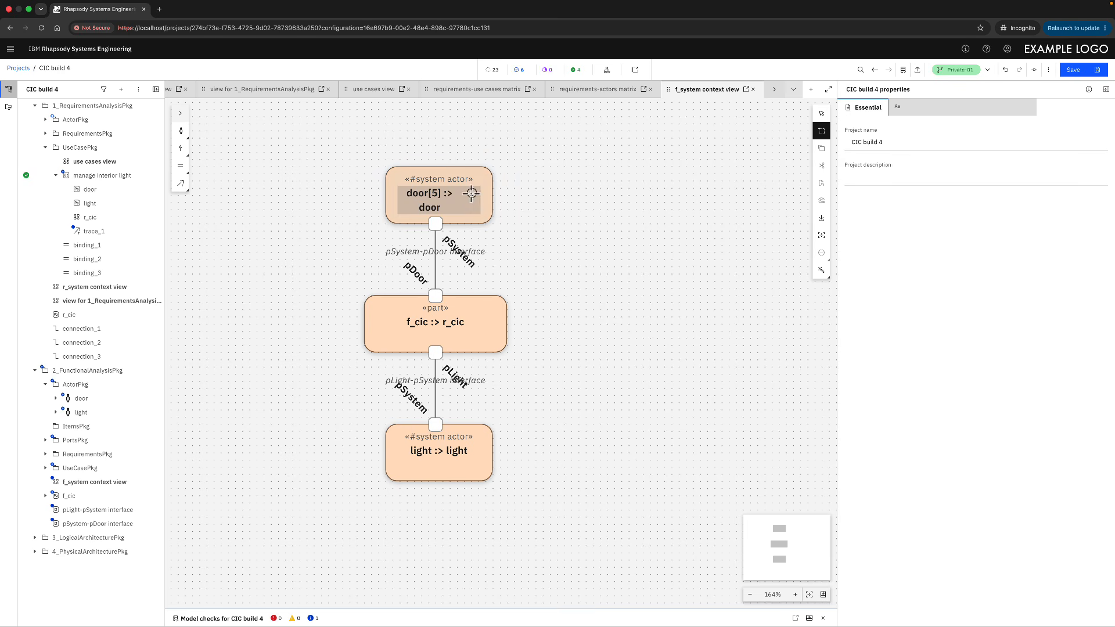
mouse_move(472, 199)
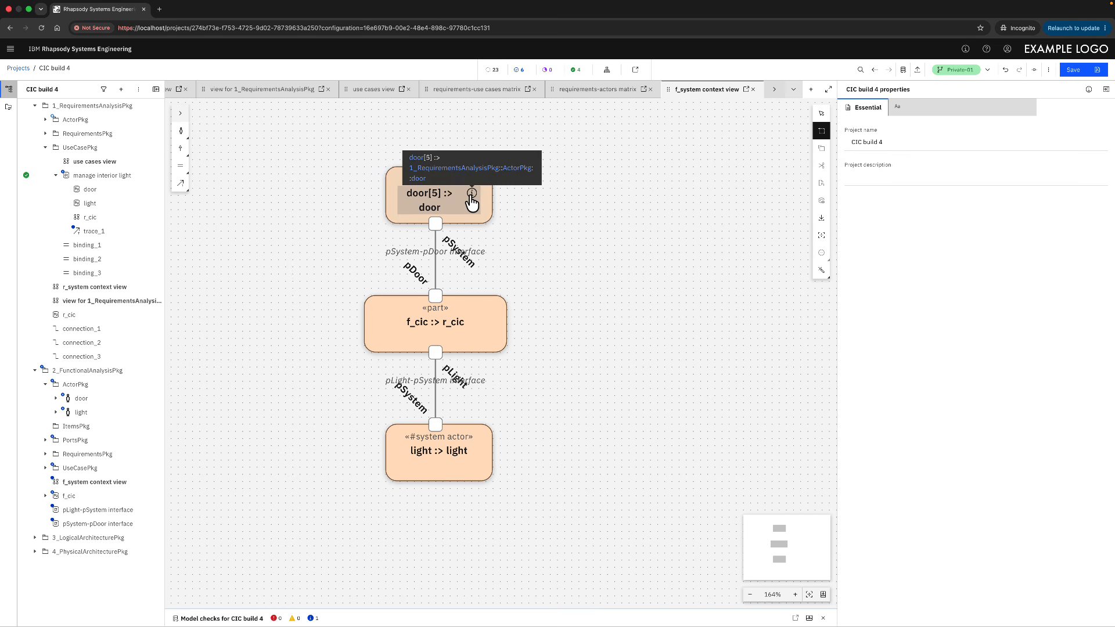
Step: Inspect the functional door actor and the door it subsets in the model tree, and collapse 1_RequirementsAnalysisPkg
click(416, 158)
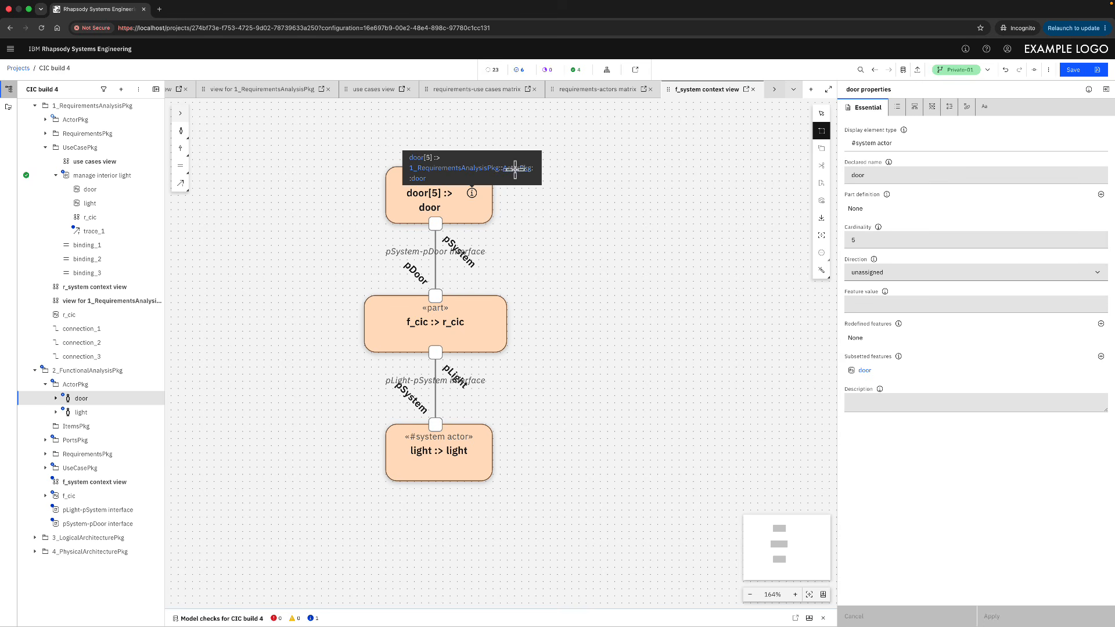
click(419, 179)
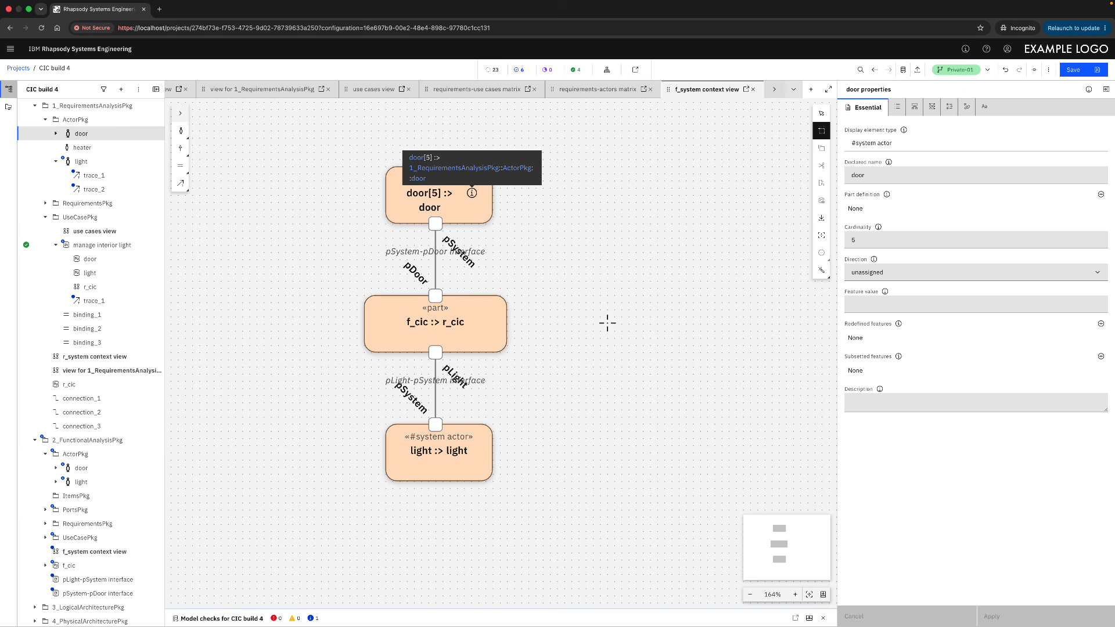
click(35, 106)
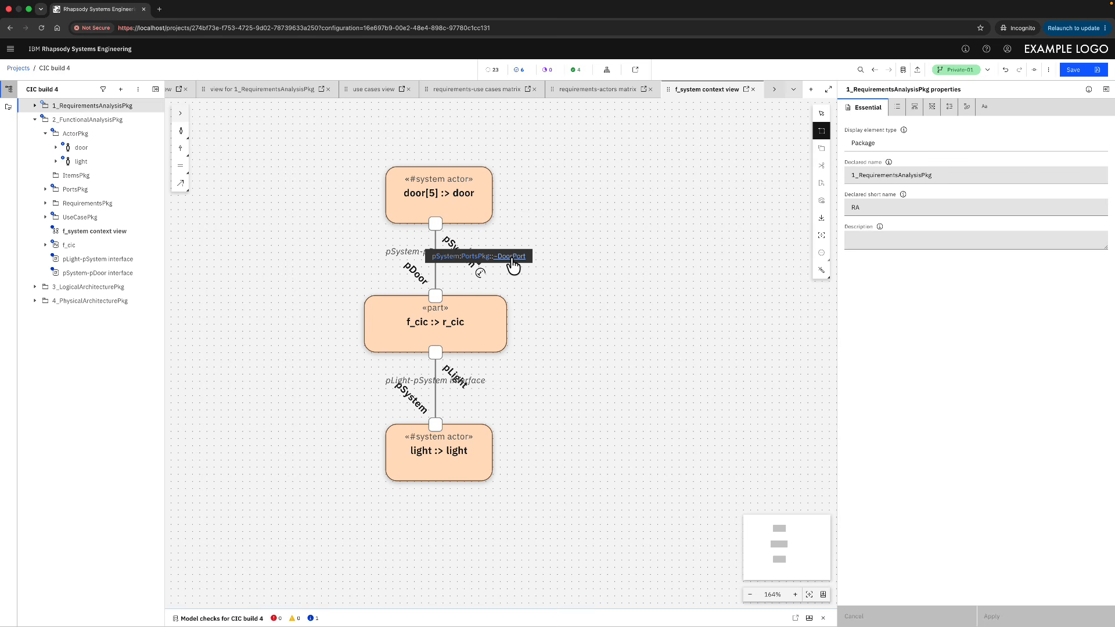
Step: Examine the ~DoorPort and DoorPort definitions and the properties of the pSystem-pDoor interface in the f_system context view
click(514, 264)
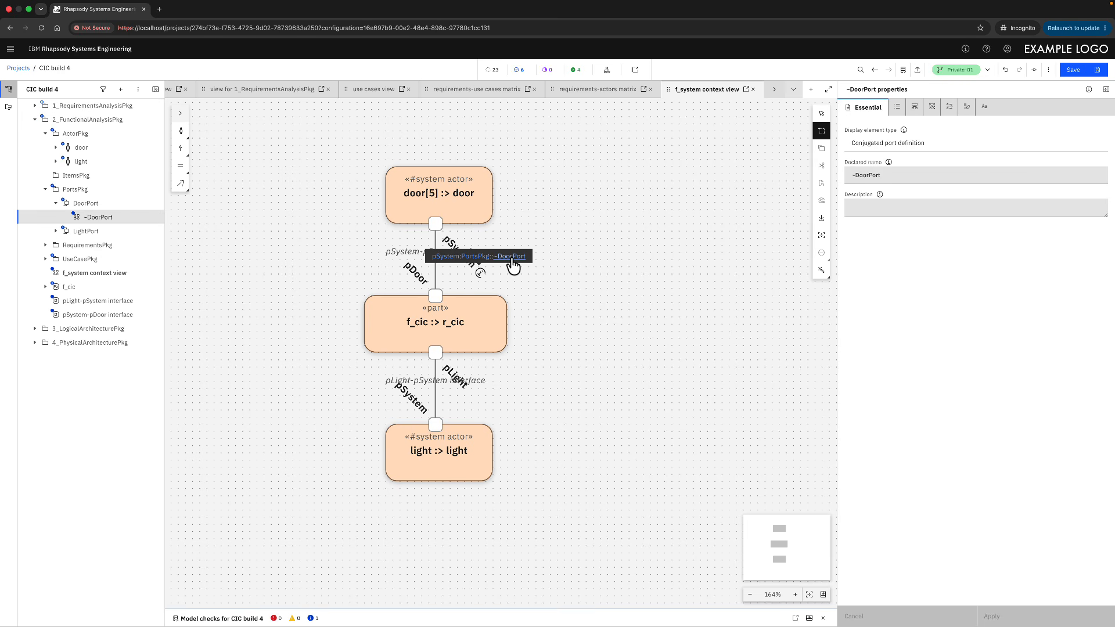
click(82, 204)
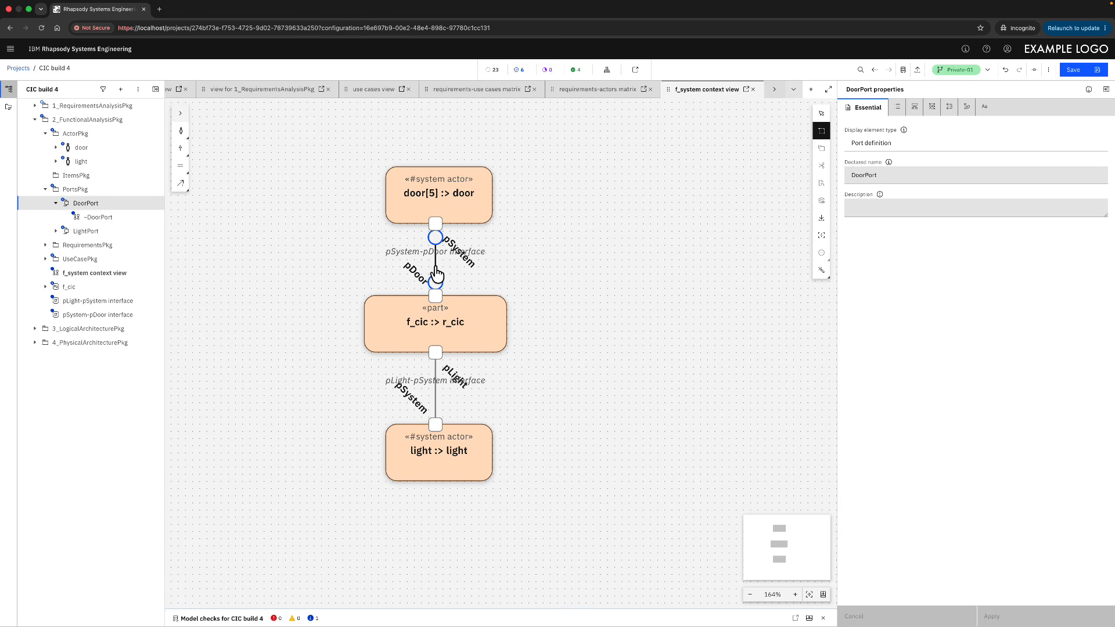
click(437, 272)
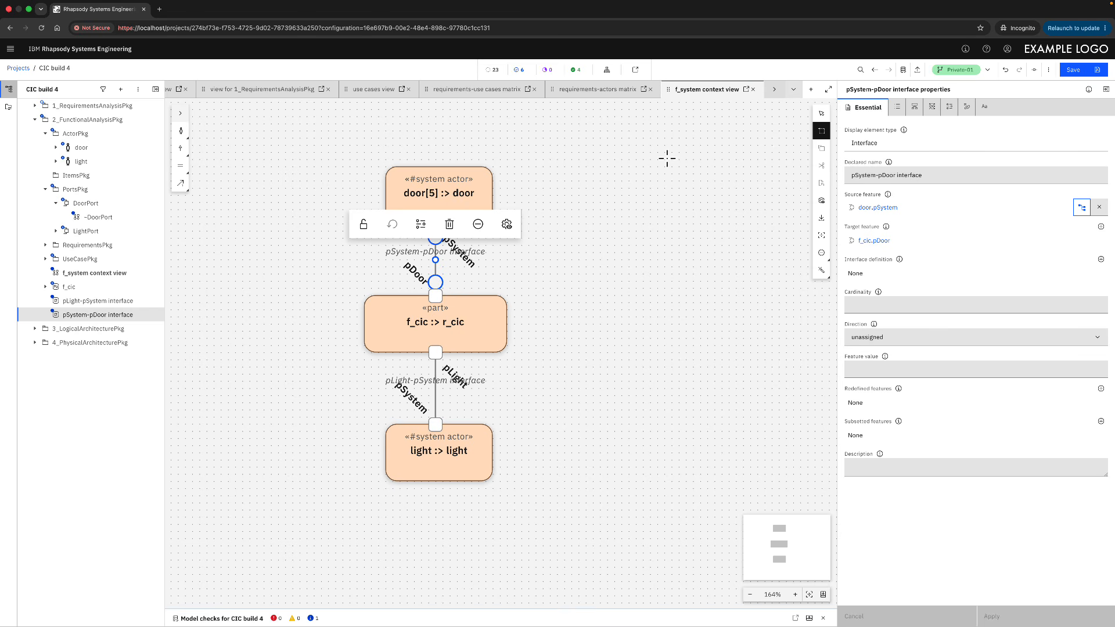
click(677, 221)
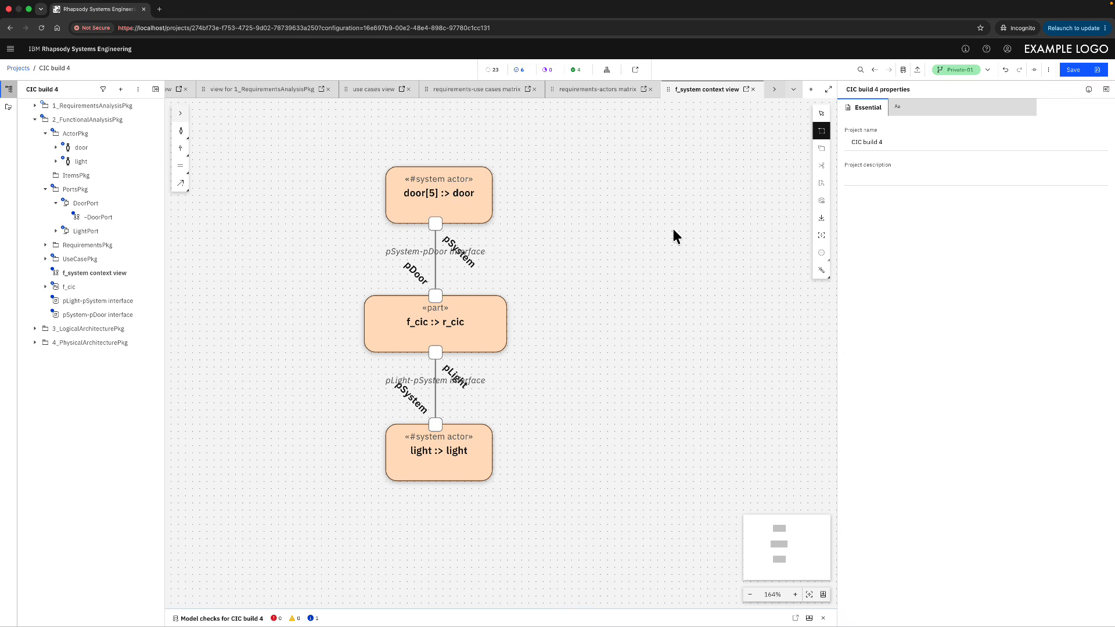
Step: Set workflow task 2c.1 - add system functions per use case to Started and open its related requirements coverage table
click(608, 70)
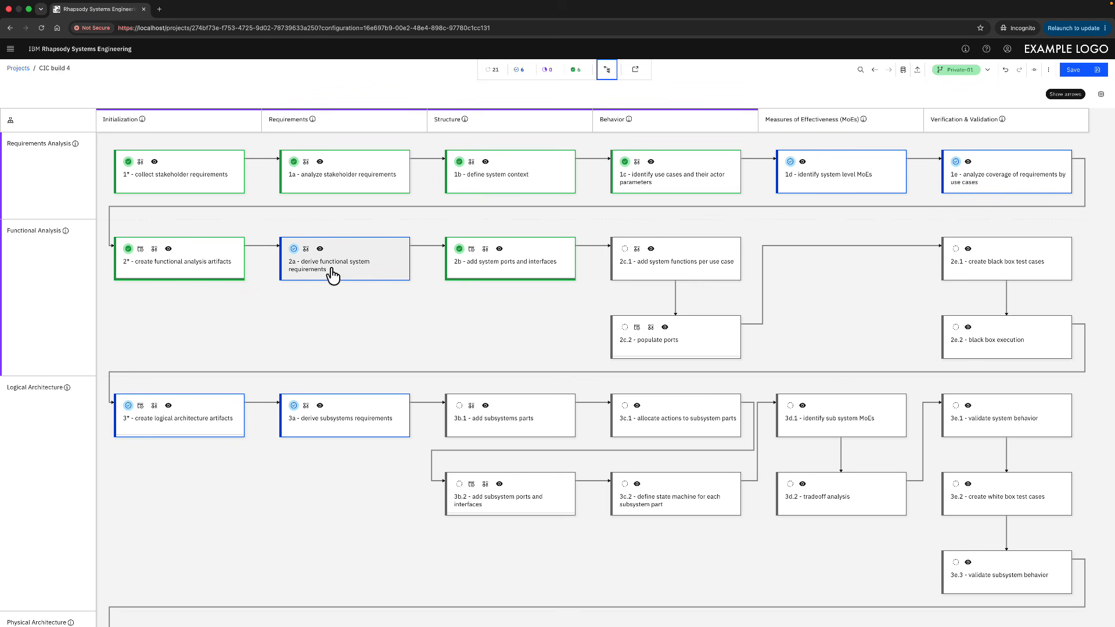
click(354, 272)
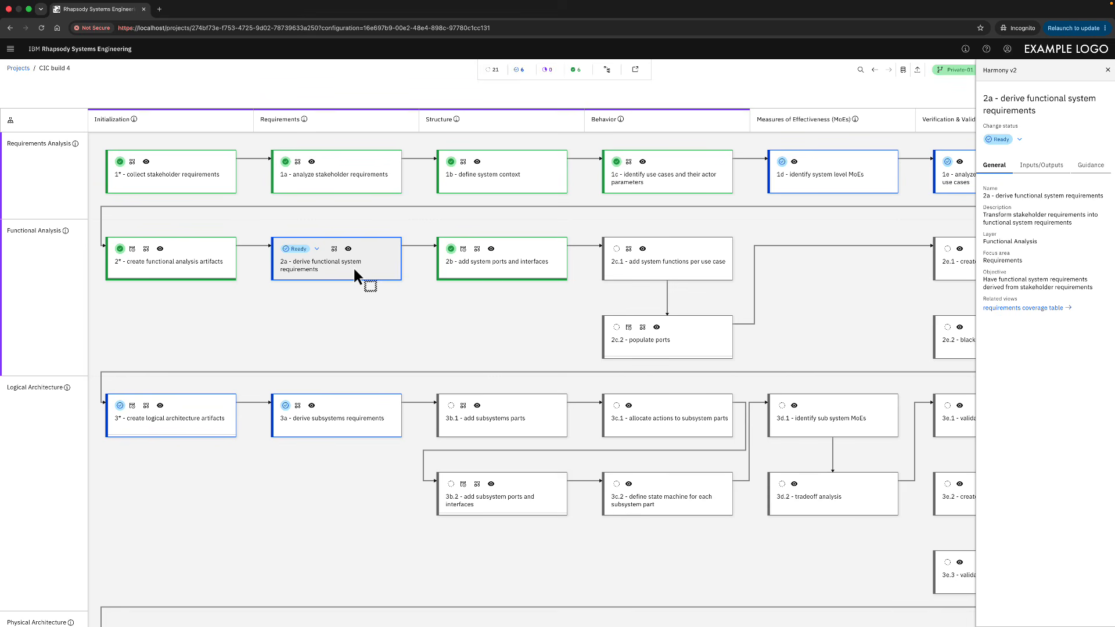
scroll(353, 266, right, 4)
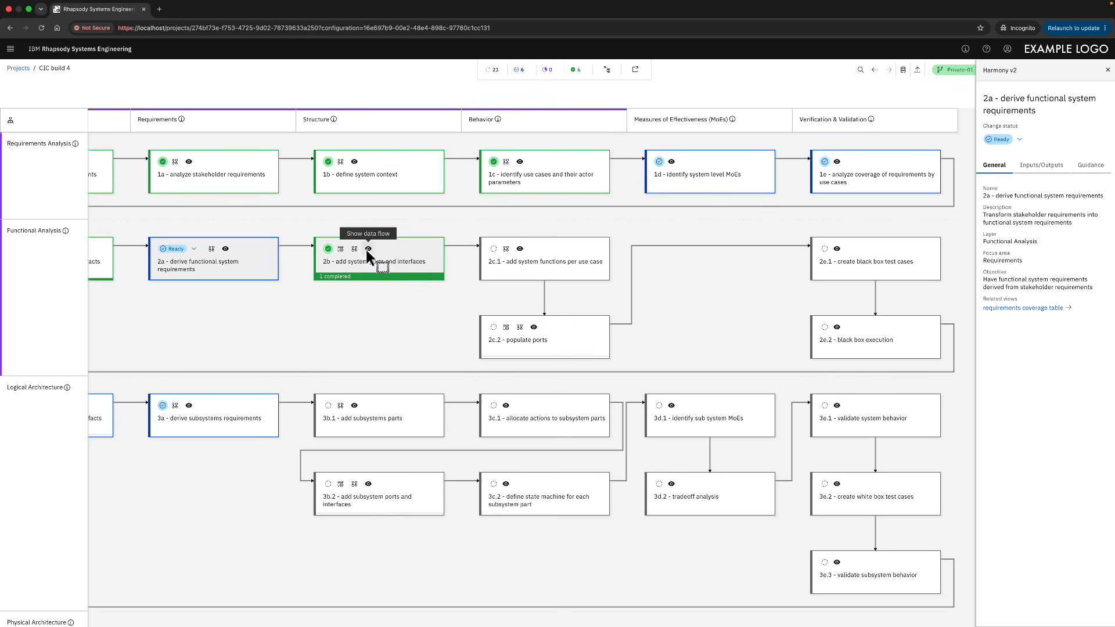
click(578, 275)
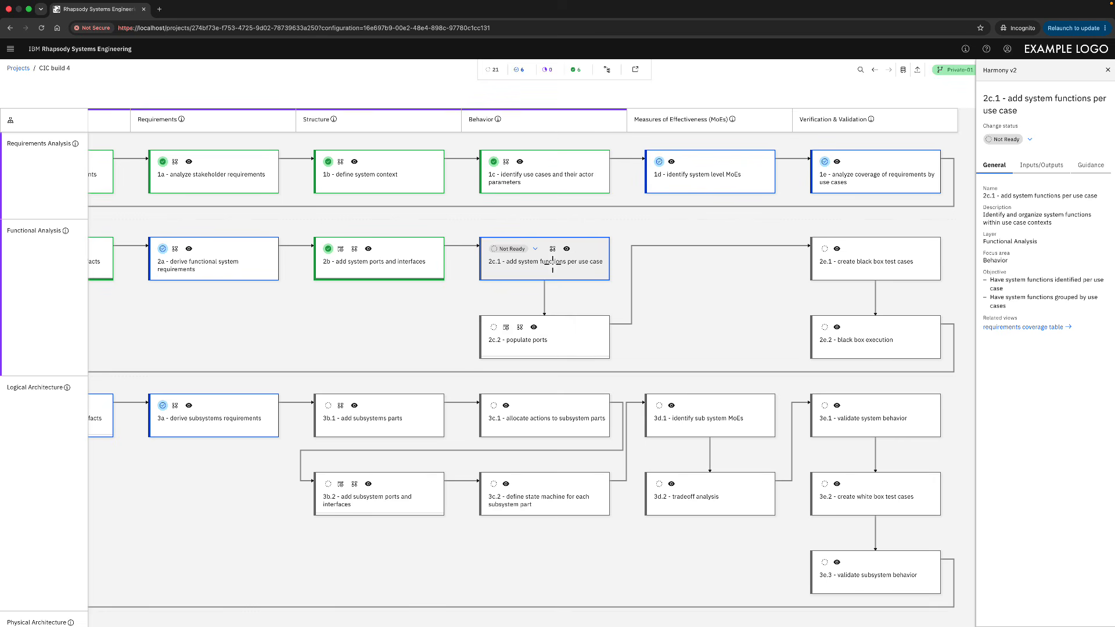
click(535, 249)
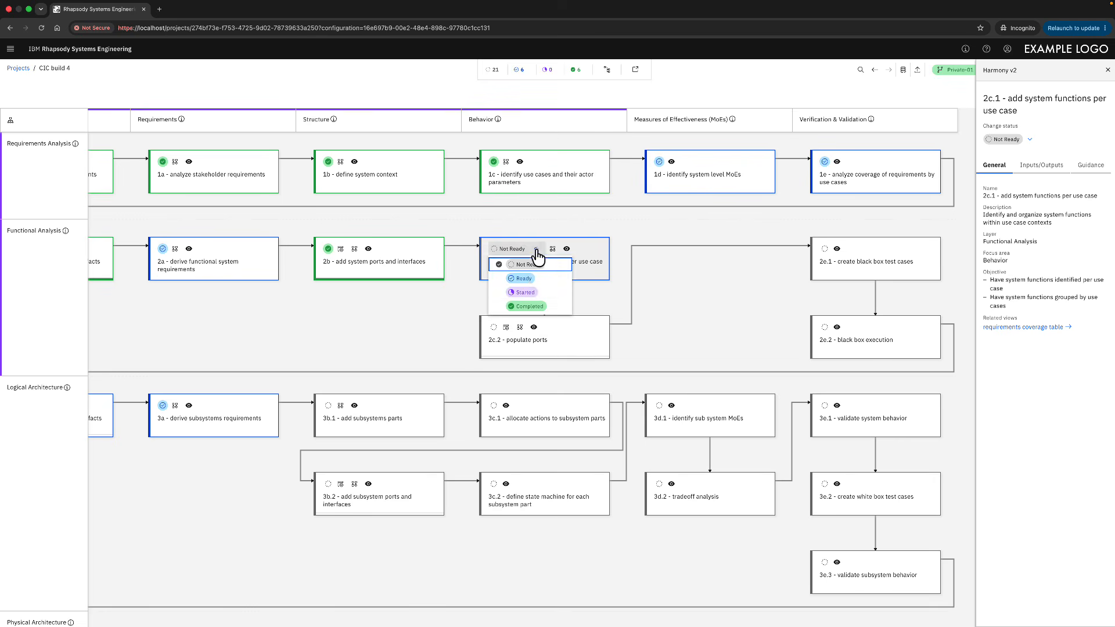
click(525, 292)
click(546, 249)
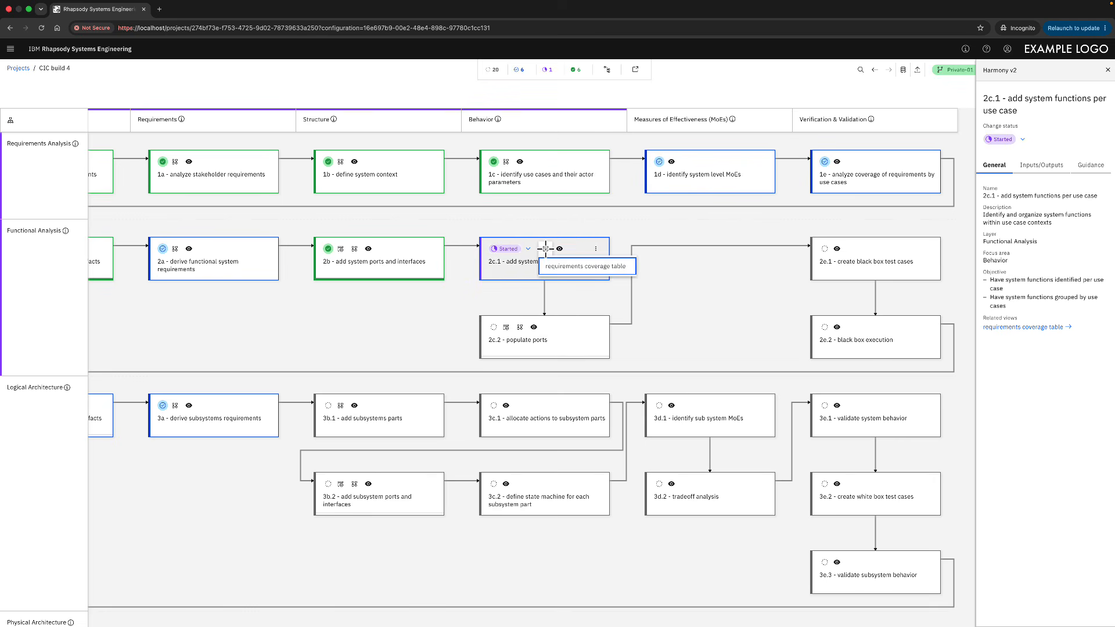
click(585, 267)
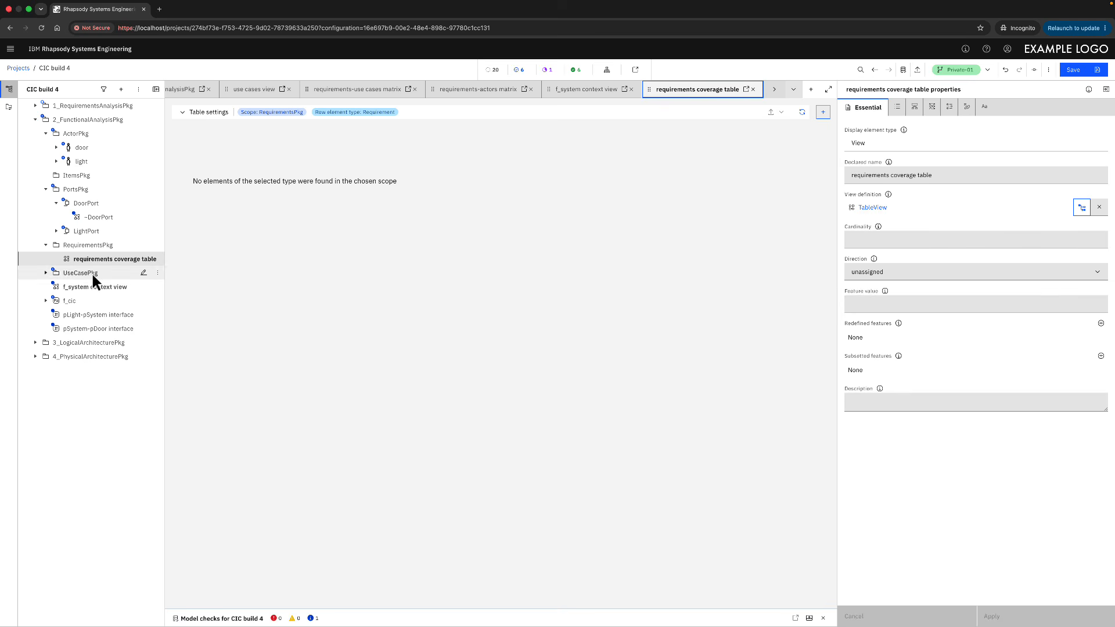
Step: Open the mainBehavior view of the manage interior light use case in the UseCasePkg under 2_FunctionalAnalysisPkg
click(45, 274)
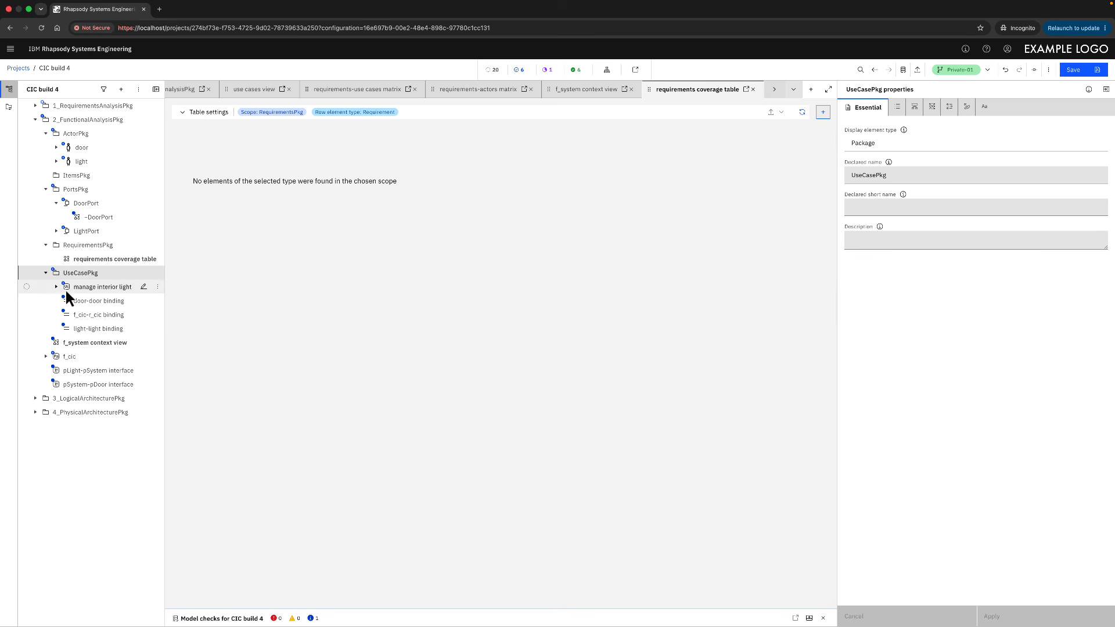
click(55, 286)
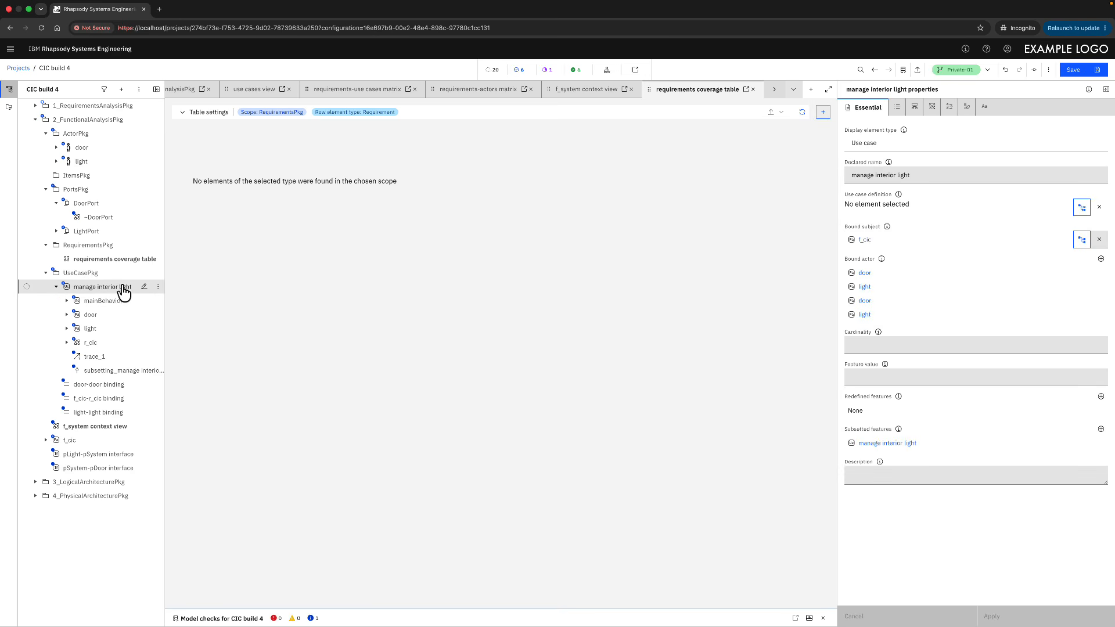
click(67, 300)
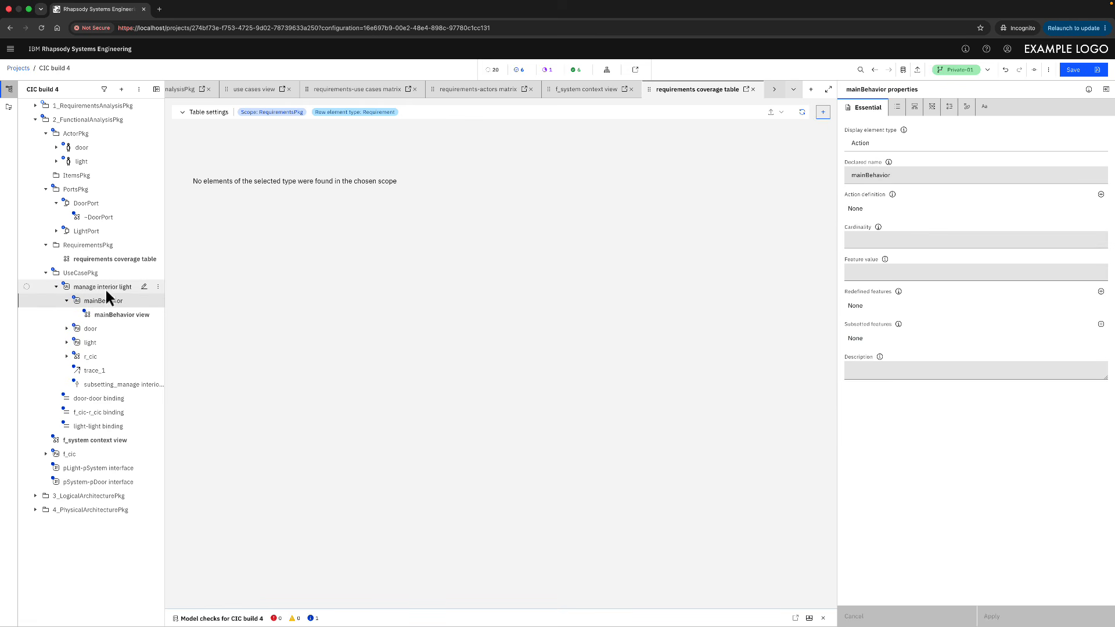
double_click(113, 314)
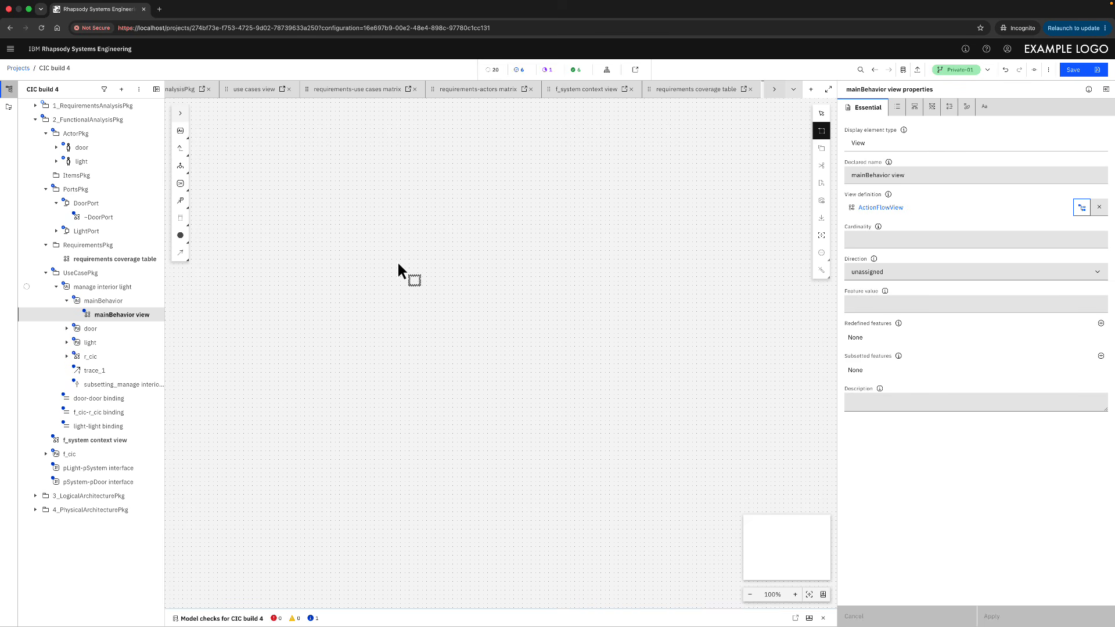
Step: Add an accept action named door opened to the mainBehavior view
click(180, 131)
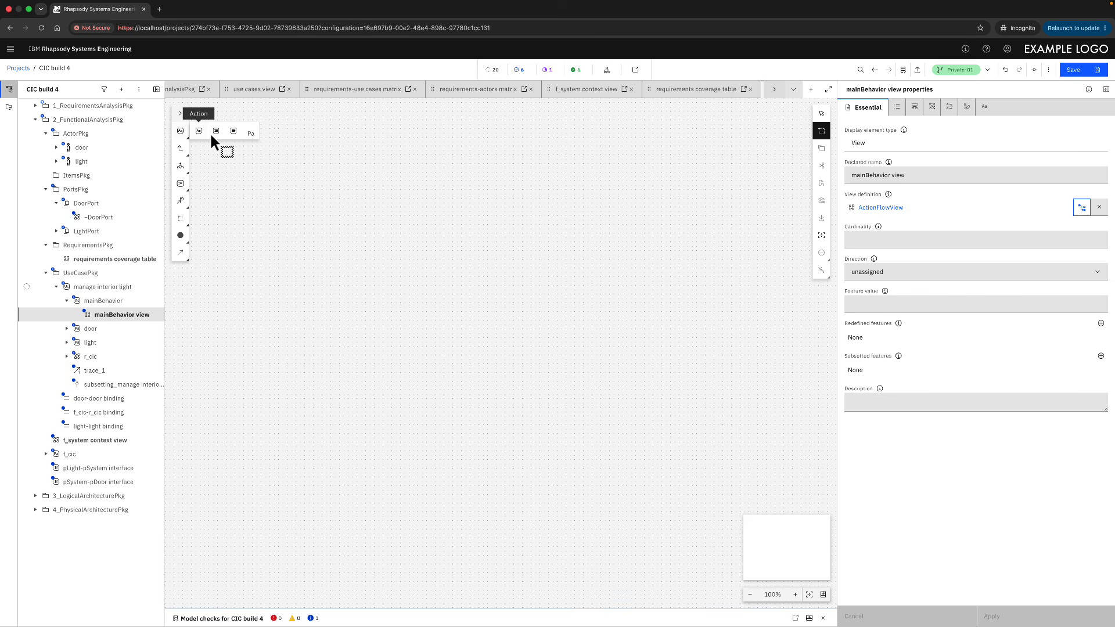
click(216, 131)
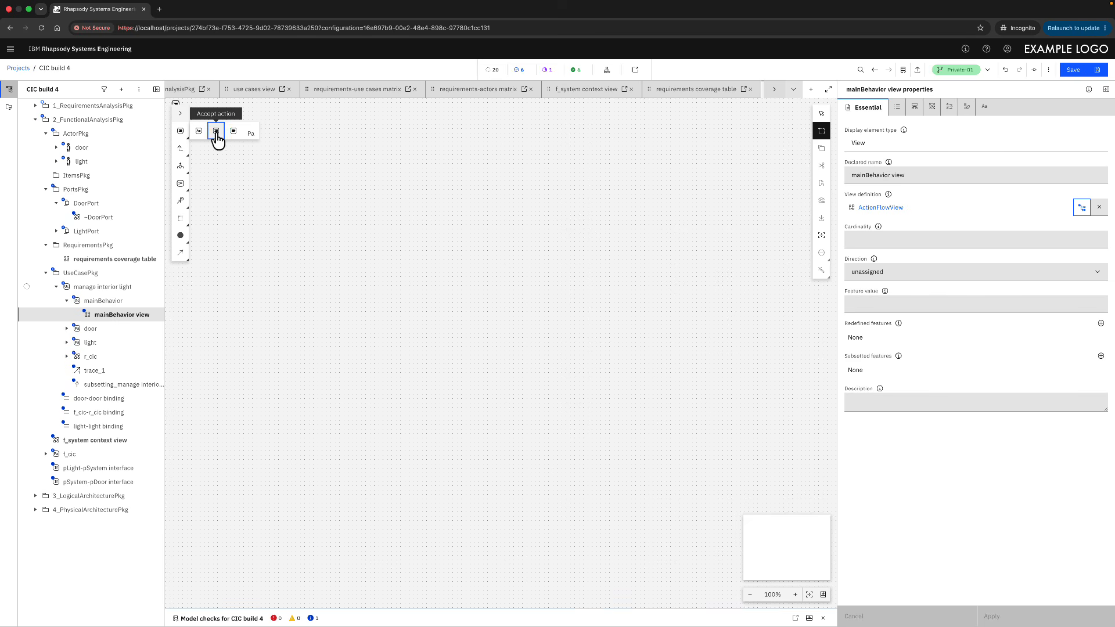
click(349, 168)
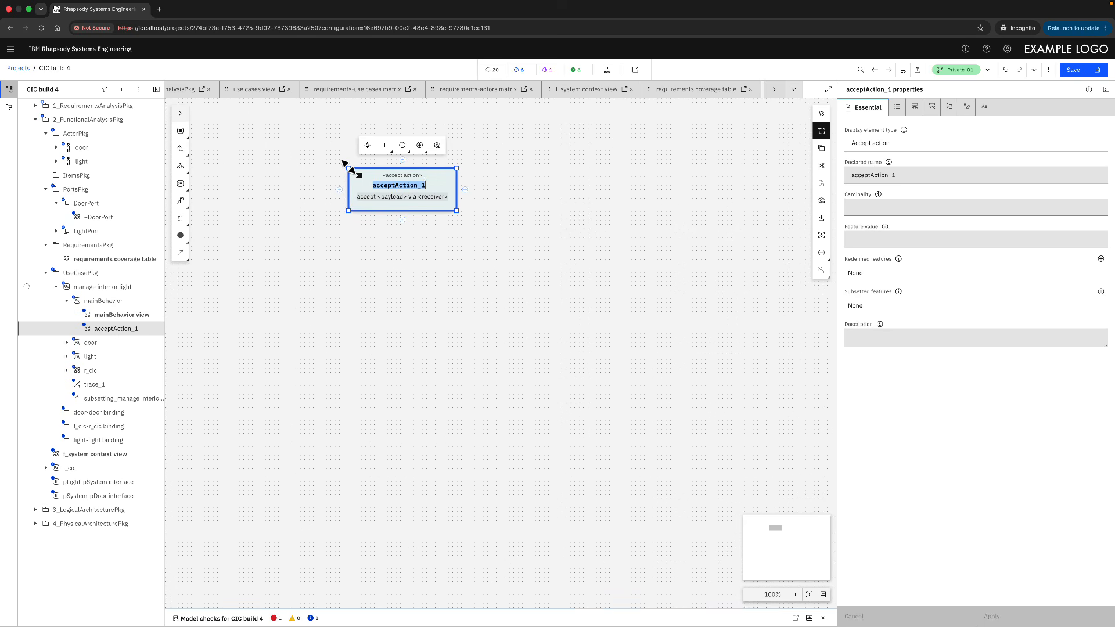
text(door opened)
key(Tab)
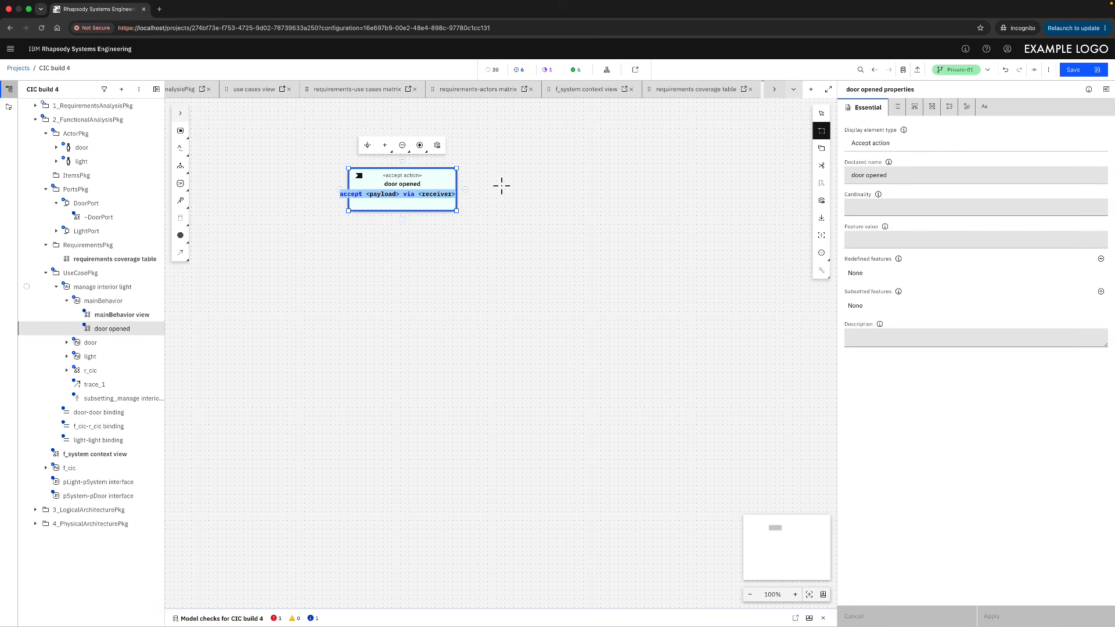
Step: Add a second accept action named door closed and align it horizontally beside door opened
mouse_move(182, 134)
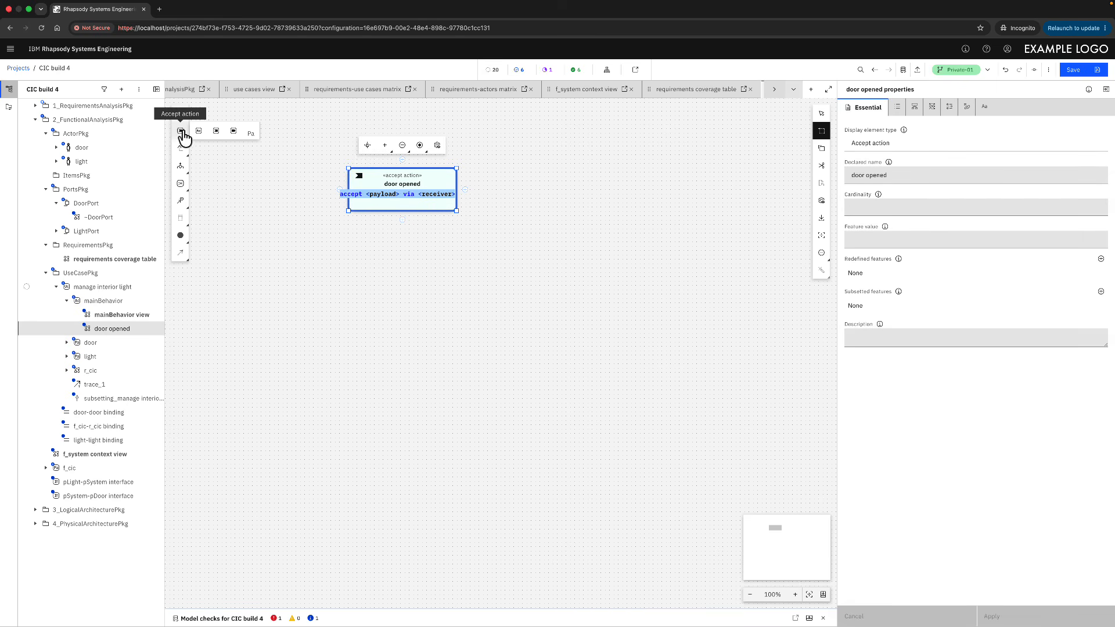
click(217, 132)
click(520, 176)
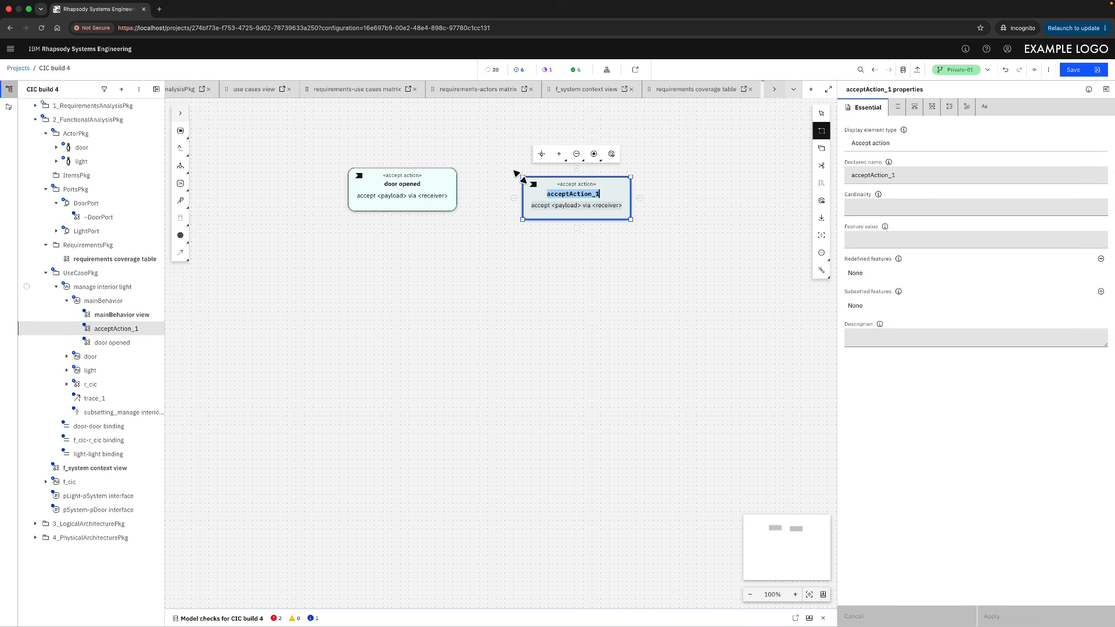
text(door closed)
key(Tab)
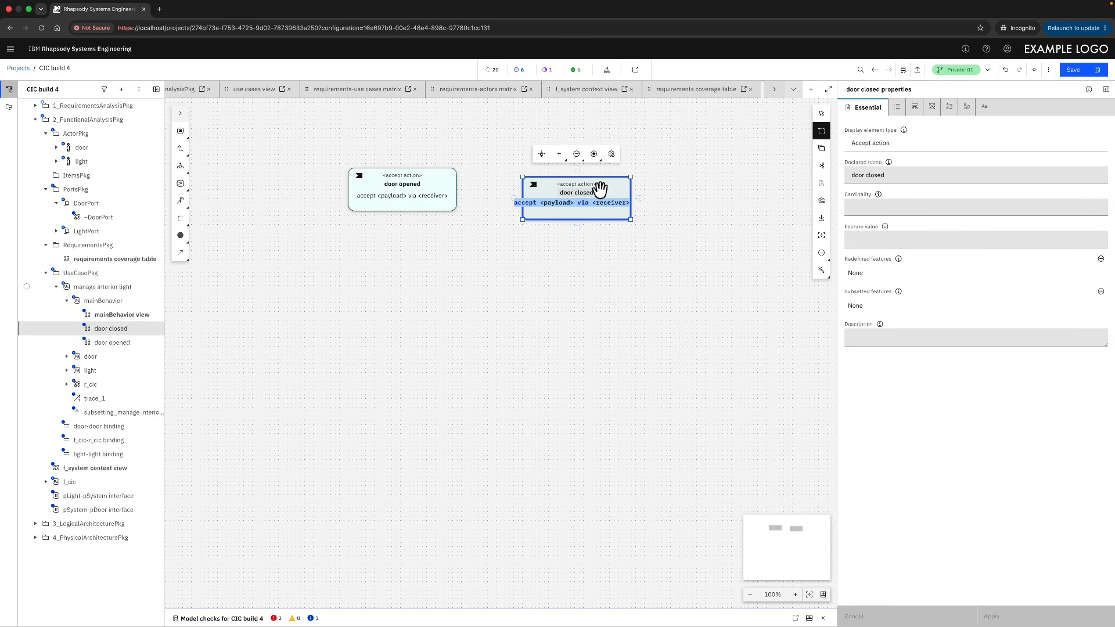
drag(615, 191, 641, 182)
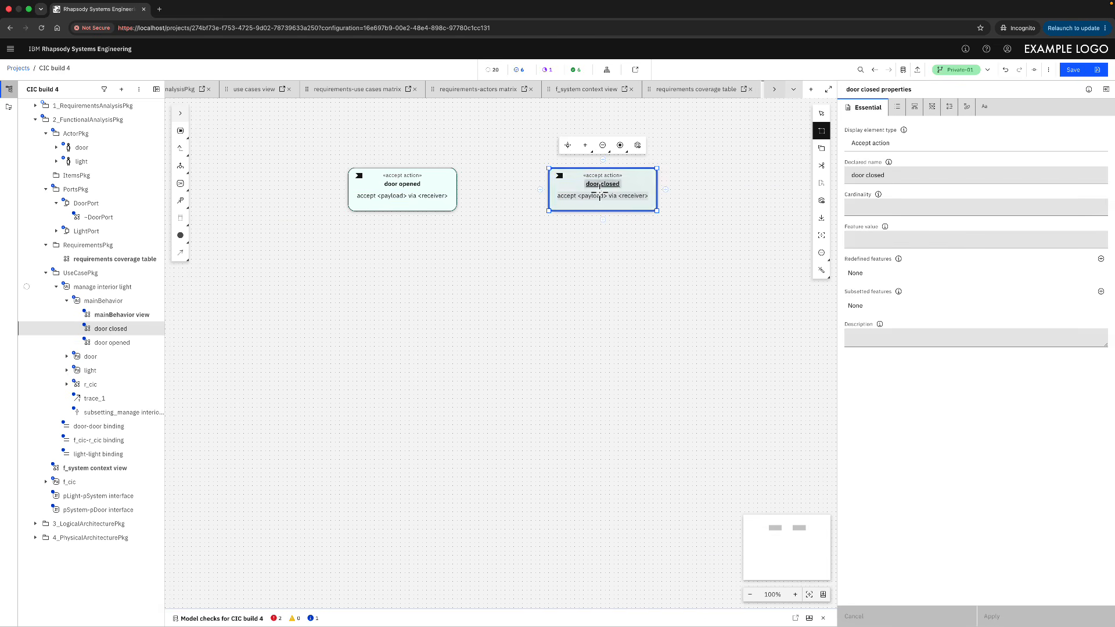
Step: Set the door opened action's expression to accept evDoorOpened via f_cic.pDoor
double_click(388, 196)
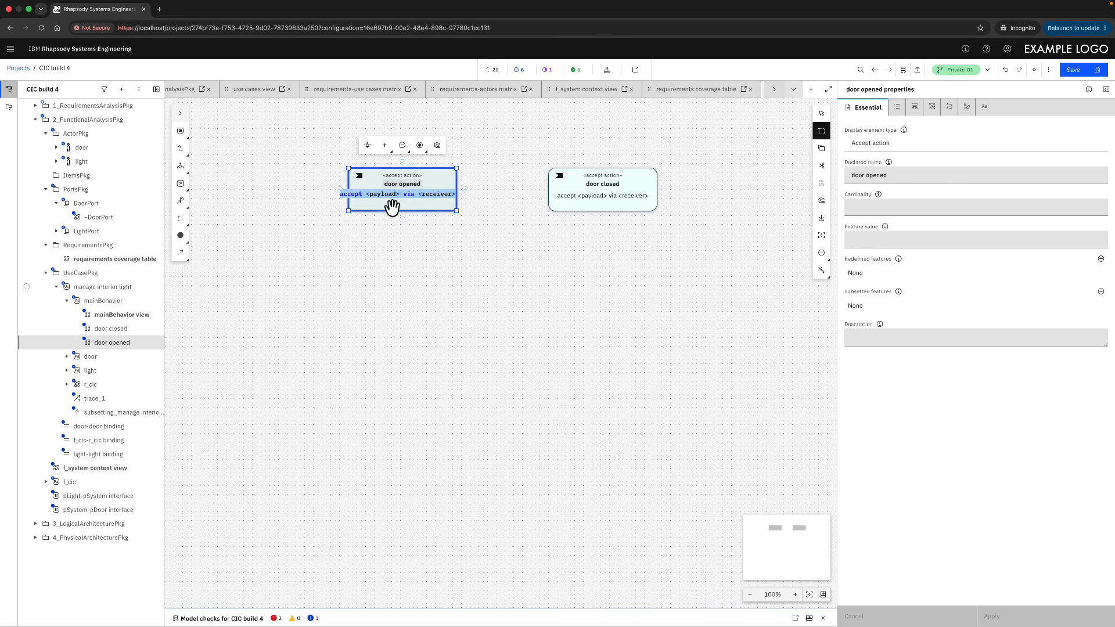
click(385, 194)
drag(366, 195, 477, 197)
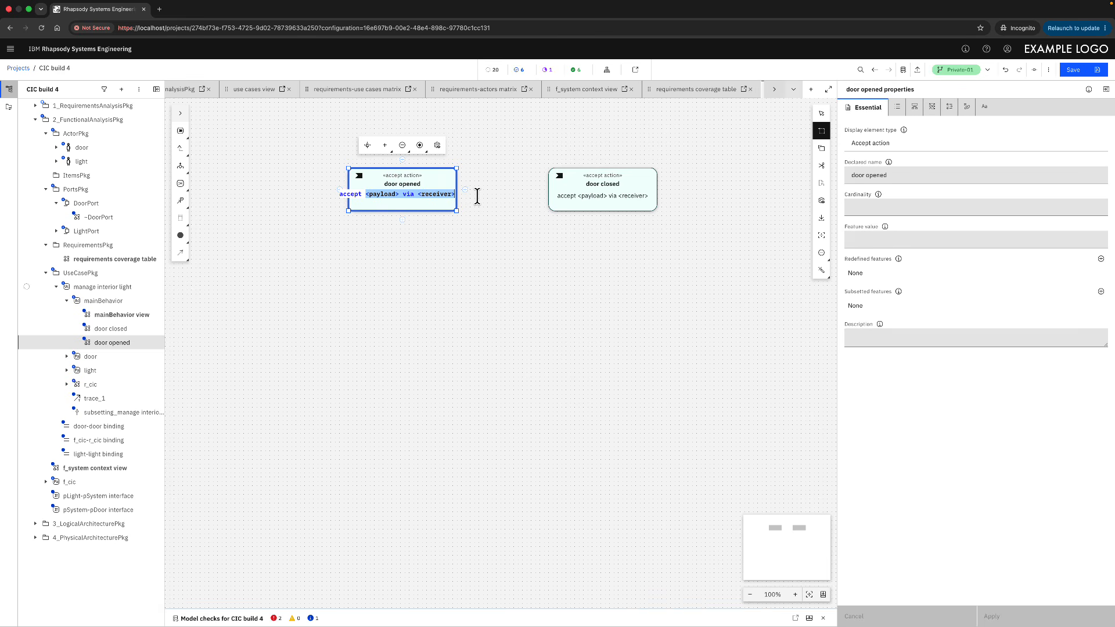
text(ept e)
text(v)
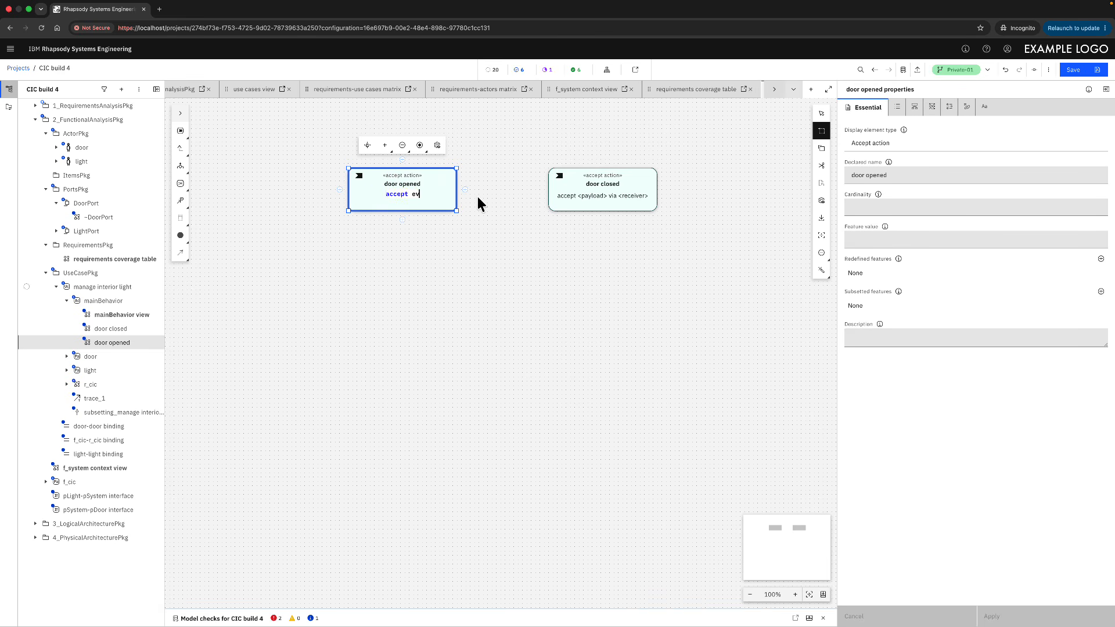
text(DoorOpened v)
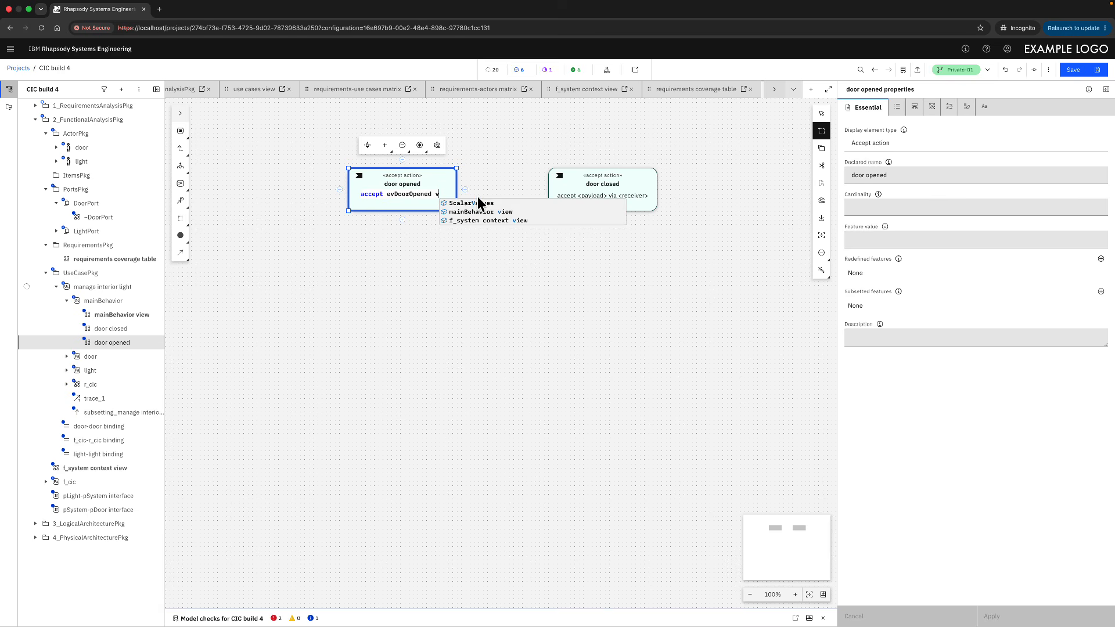
text(ia)
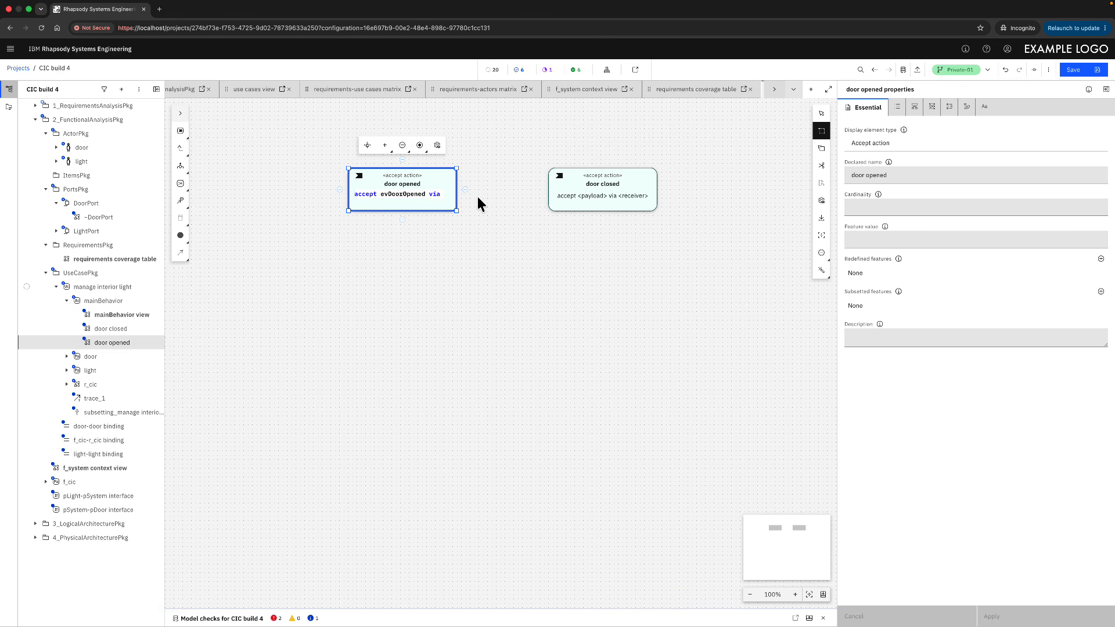
text(f)
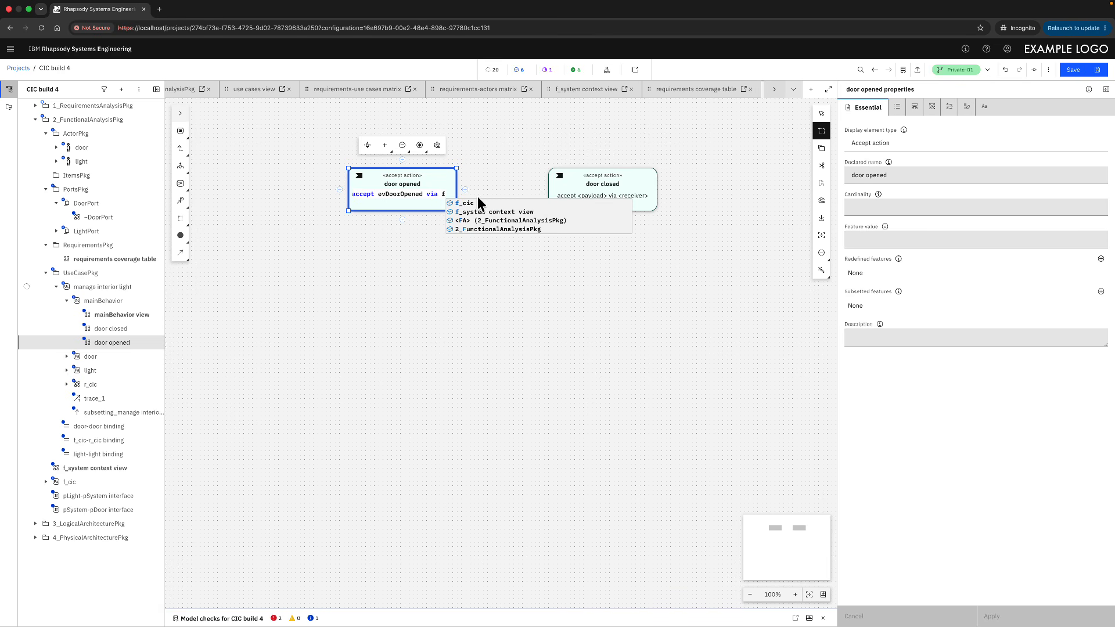
key(Down)
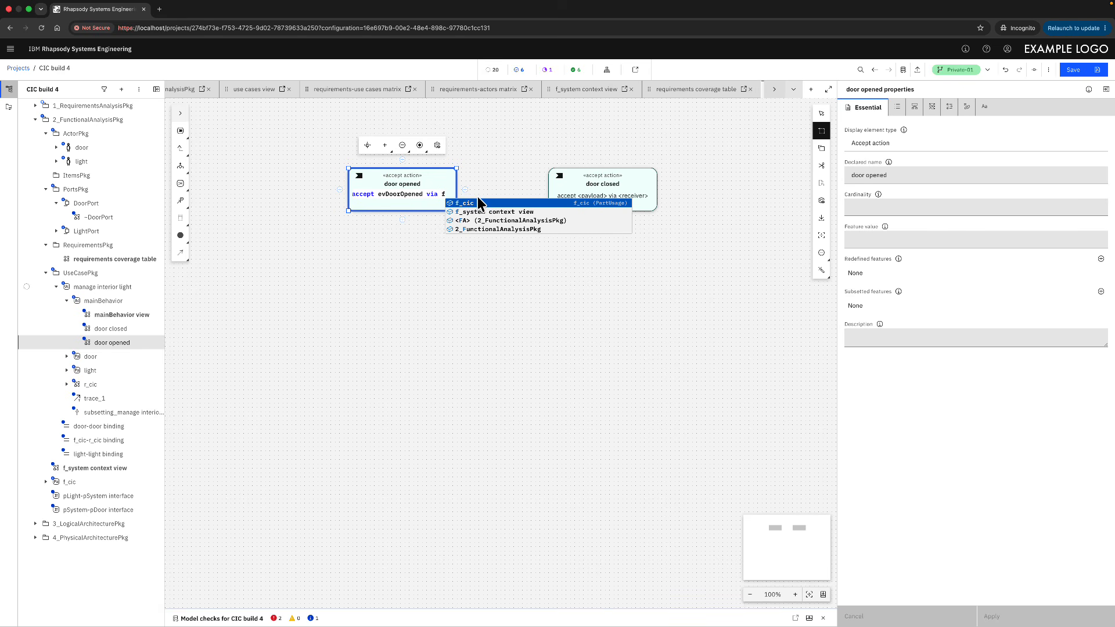
key(Return)
text(.)
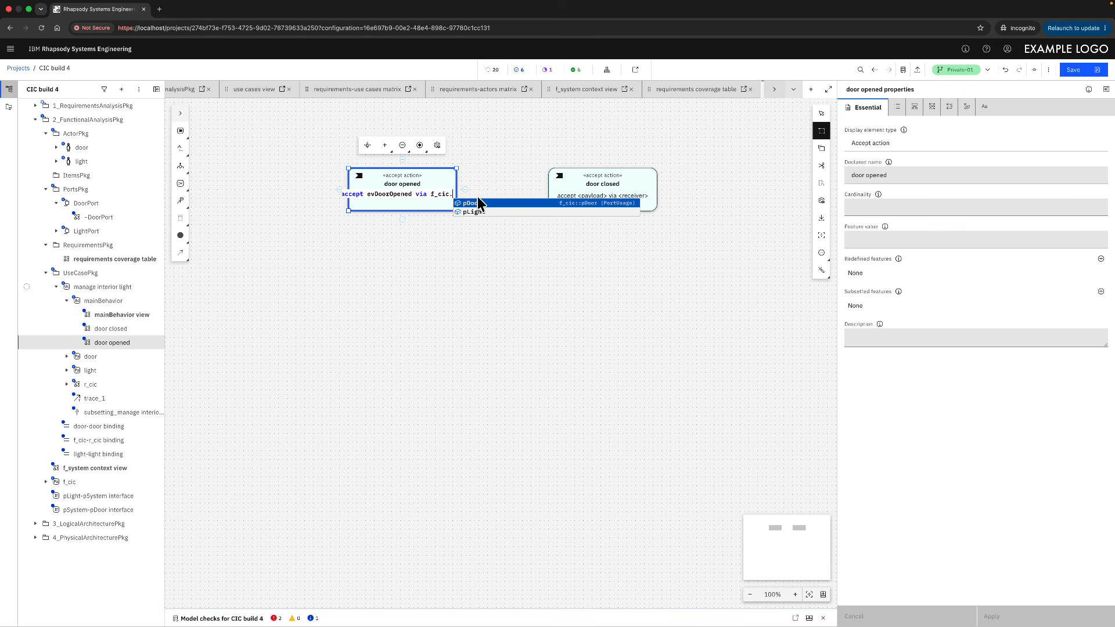
key(Return)
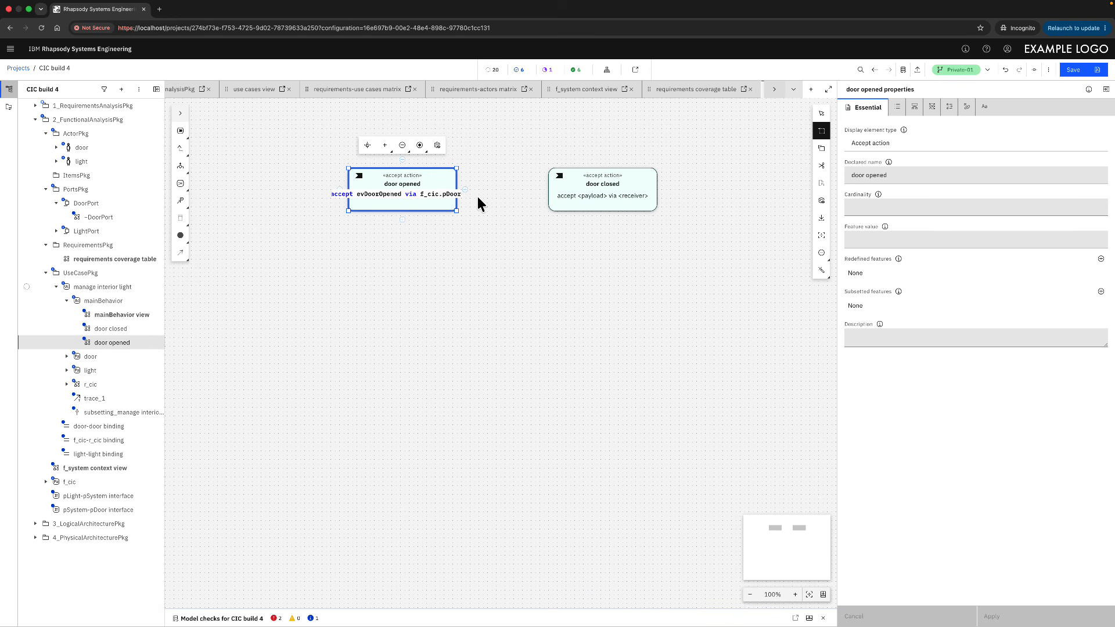
Step: Commit the door opened expression and set the door closed action's expression to accept evDoorClosed via f_cic.pDoor
key(Return)
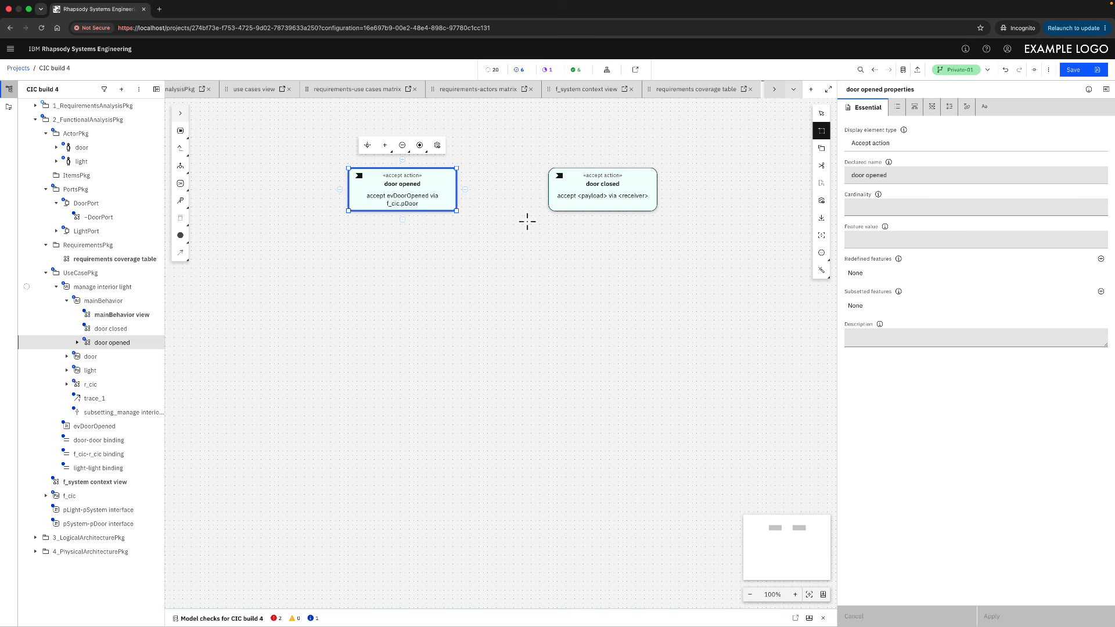
double_click(590, 194)
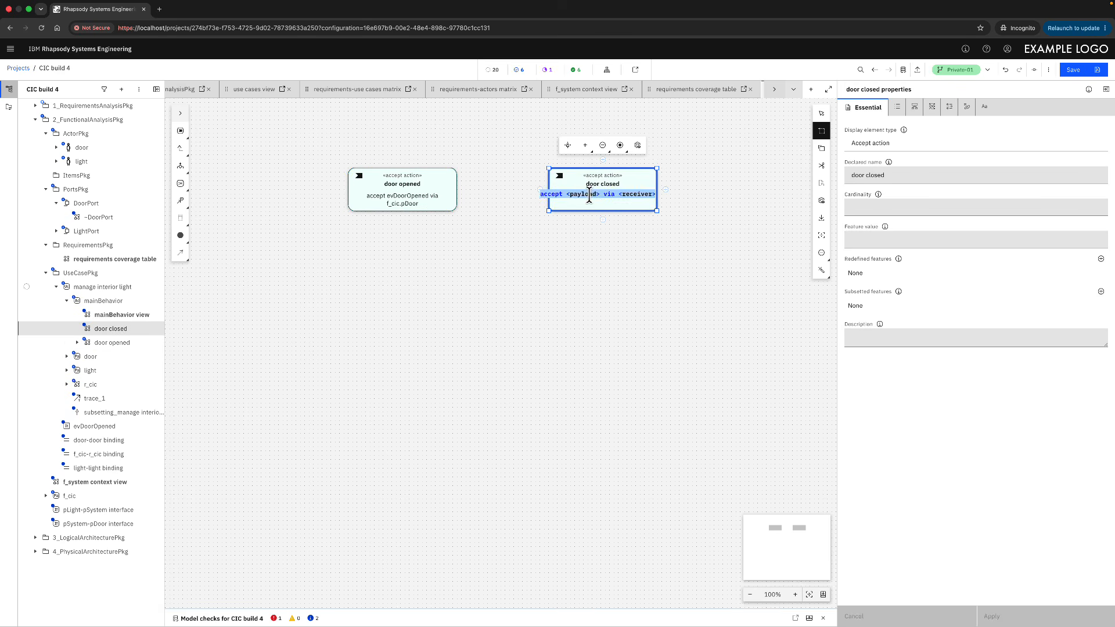
click(589, 194)
drag(567, 196, 683, 193)
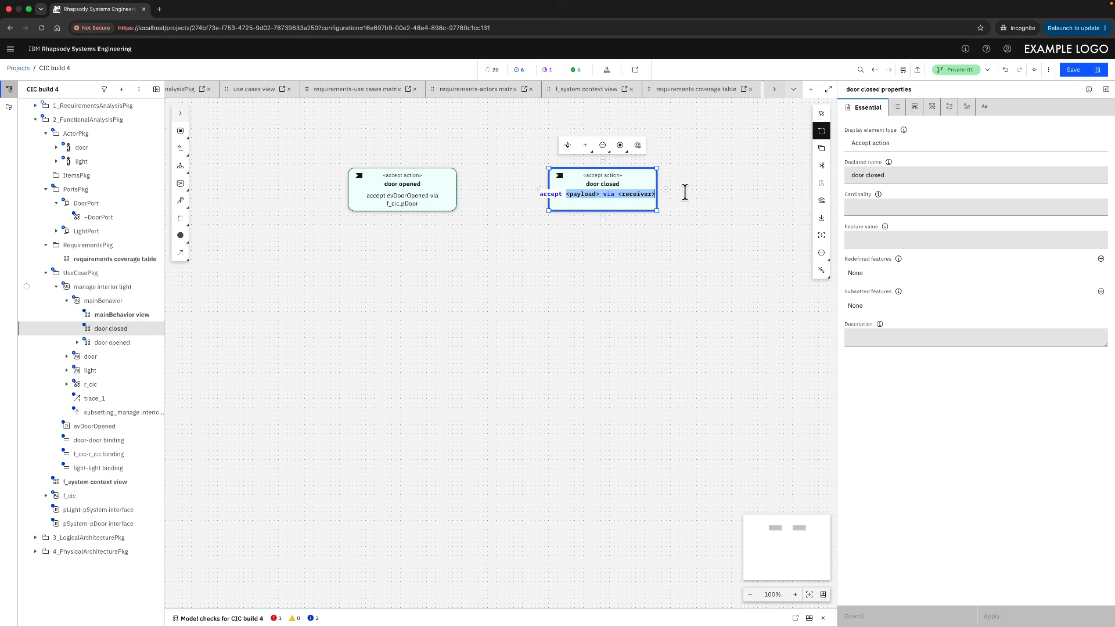
text(evDoorC)
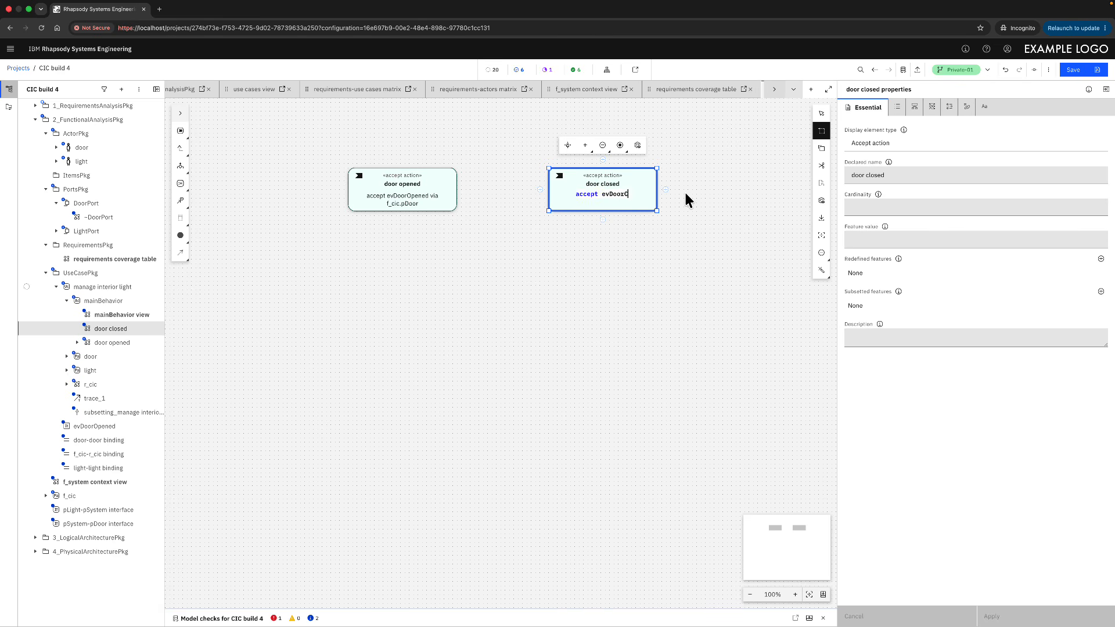
text(losed via f)
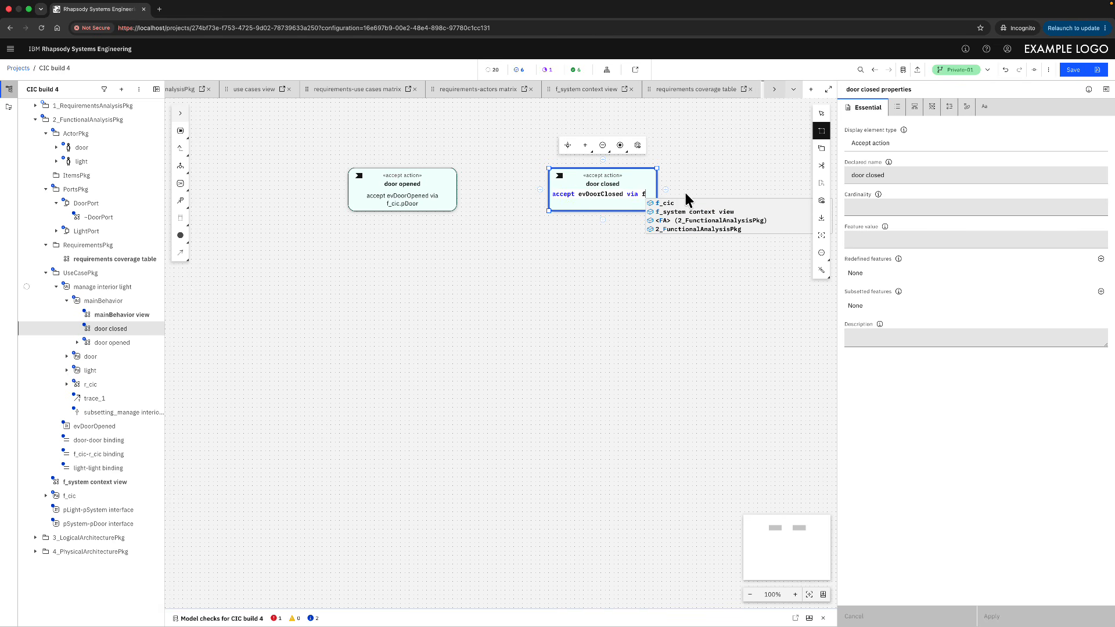
key(Return)
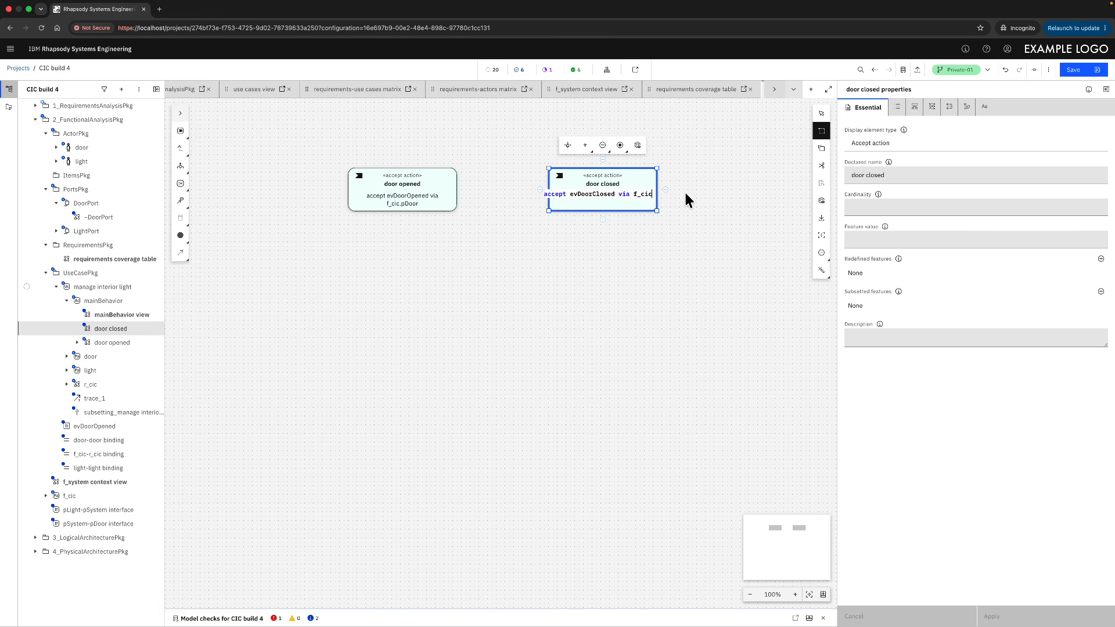
text(.)
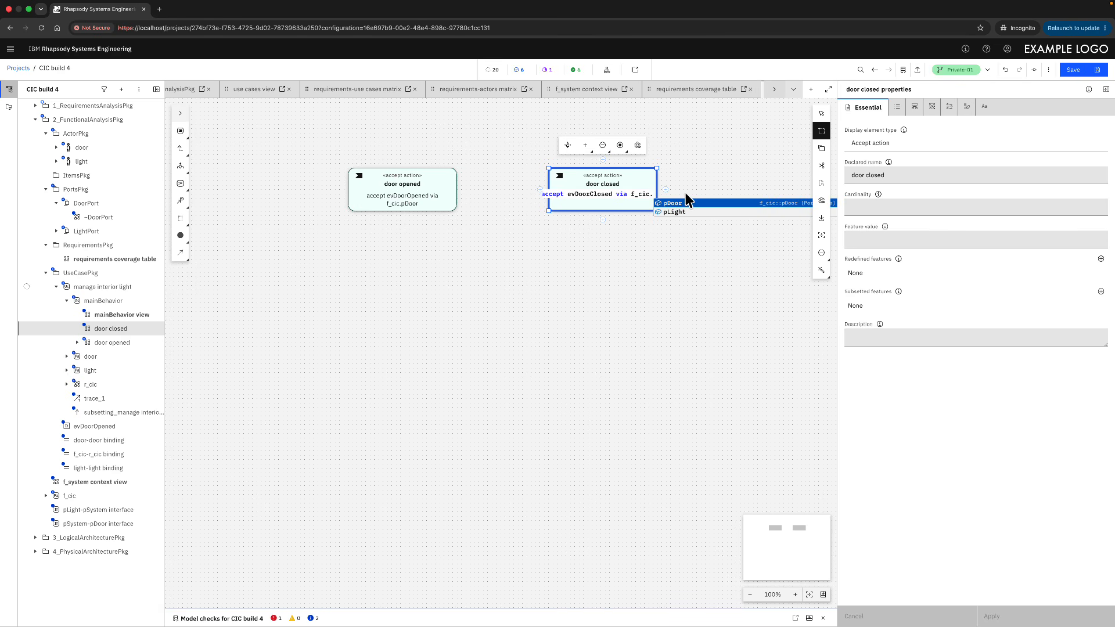
key(Return)
key(Return)
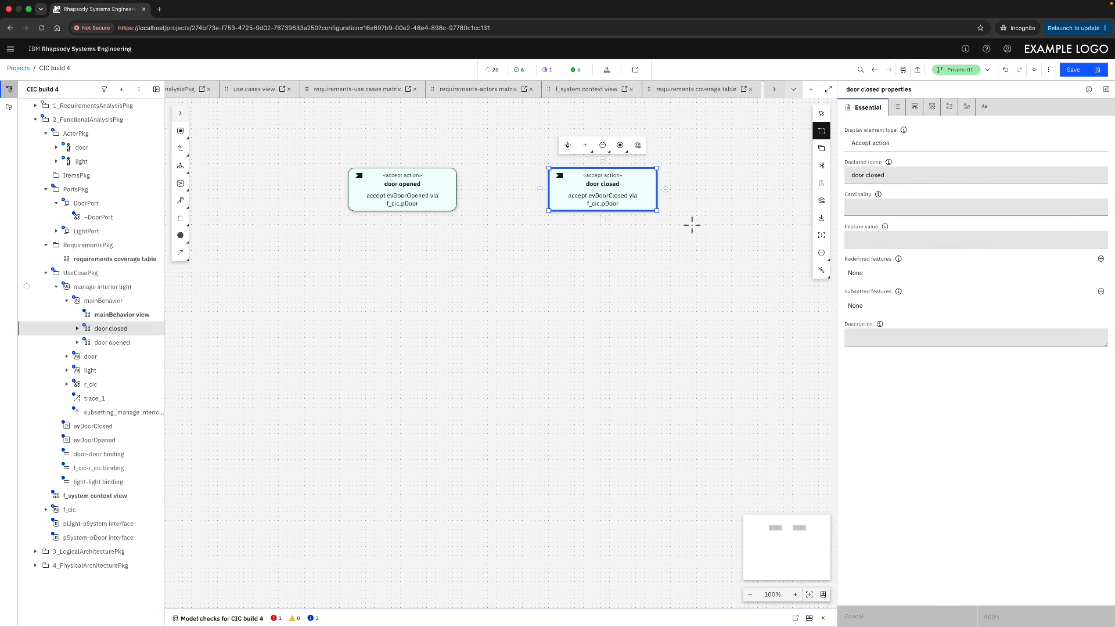
click(592, 314)
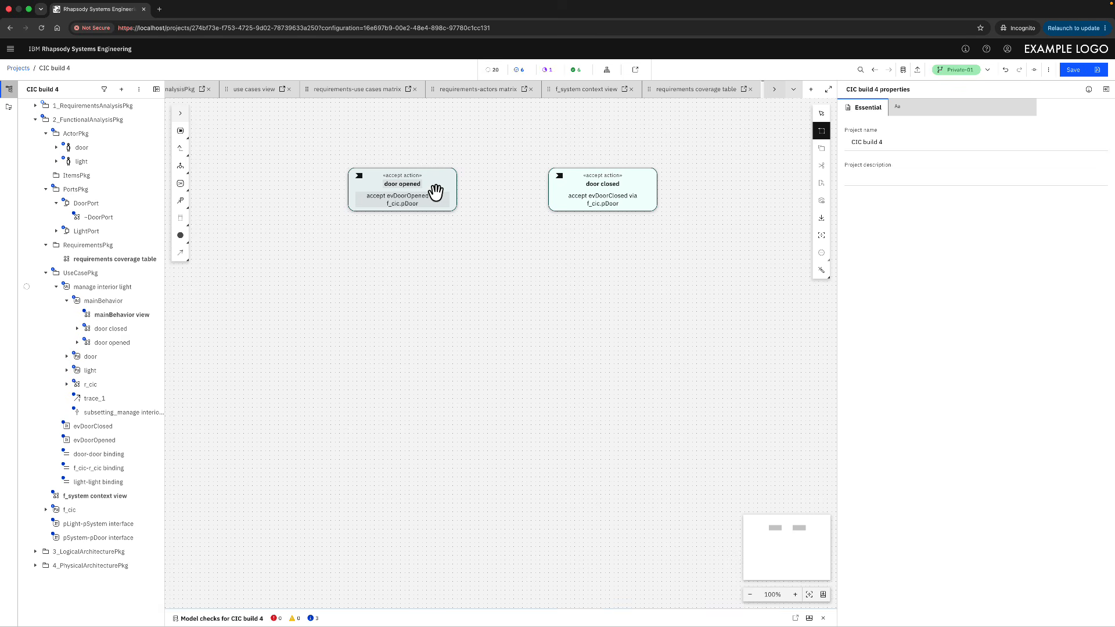
Step: Add a succeeding action named regDoorOpened below the door opened accept action
click(423, 204)
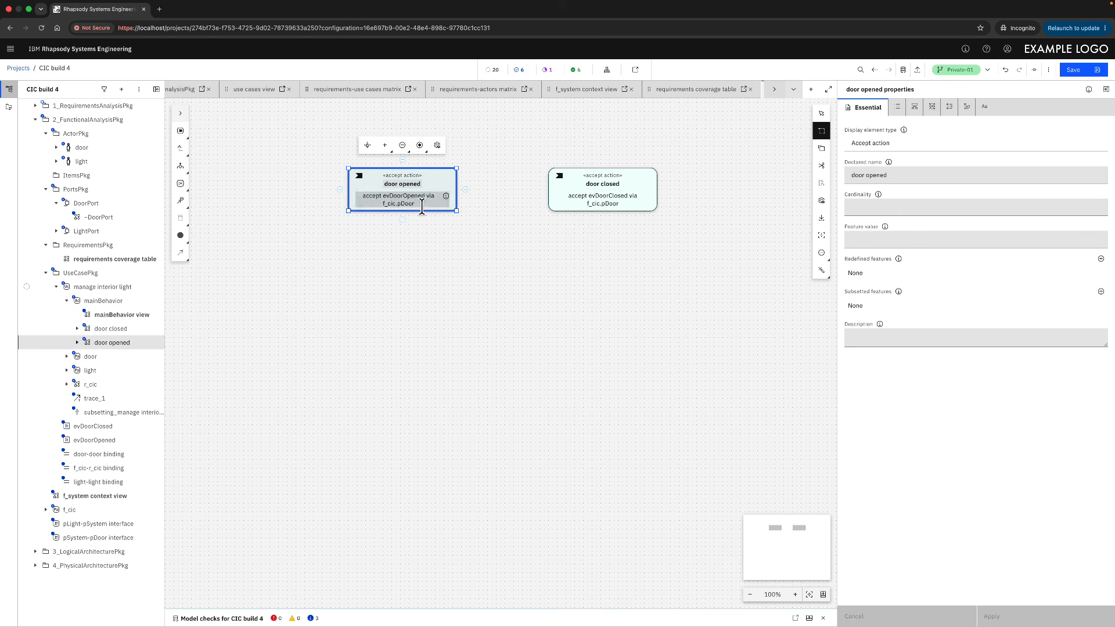
click(402, 219)
click(408, 225)
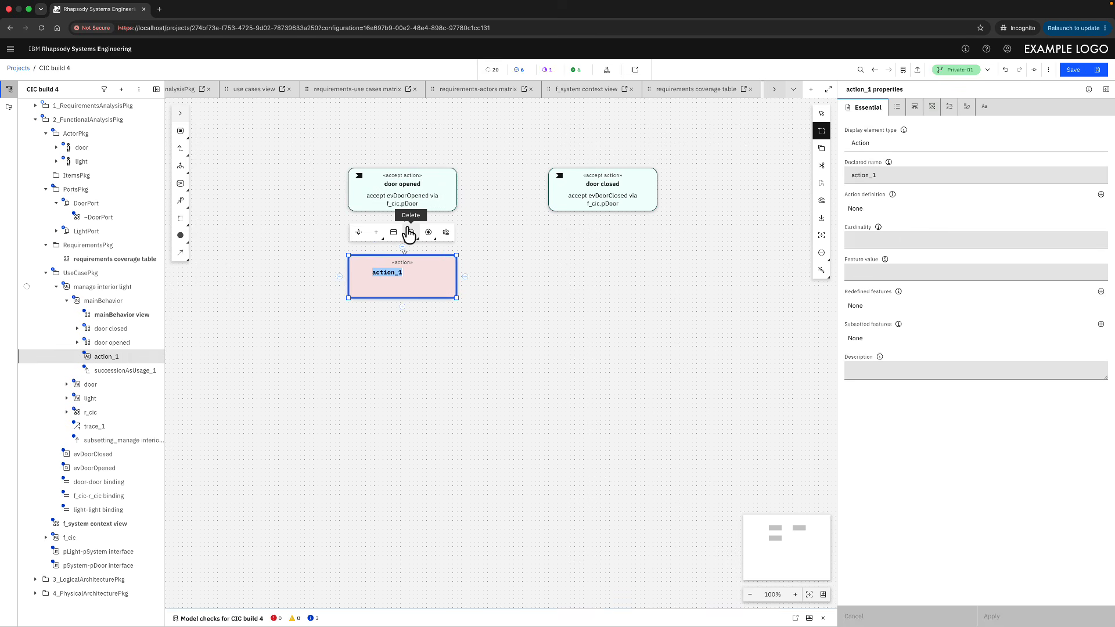
text(req)
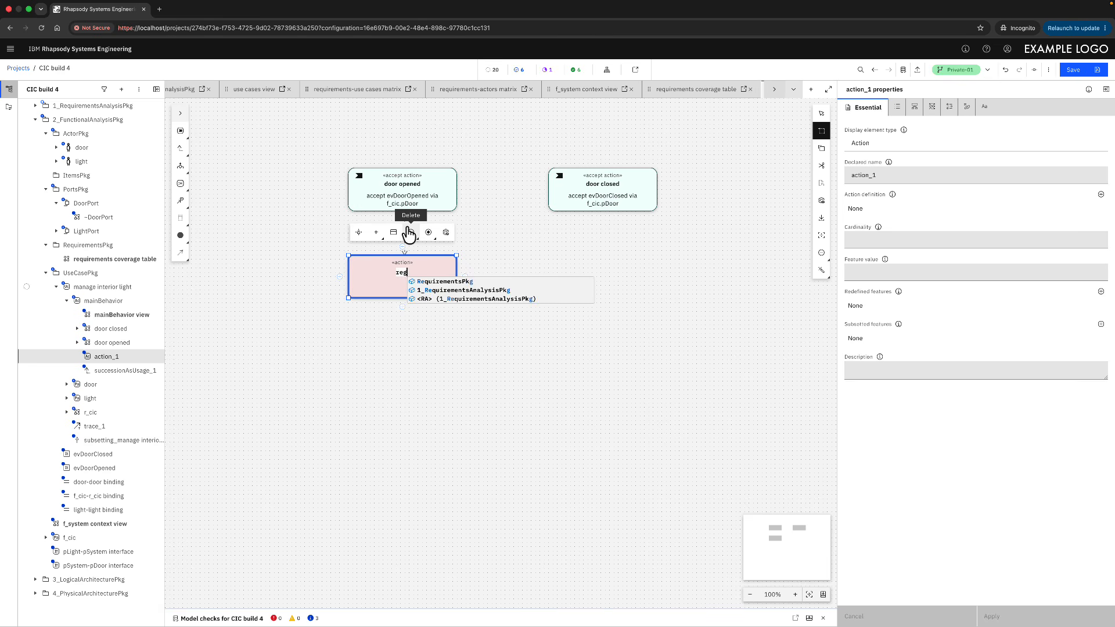
text(Door)
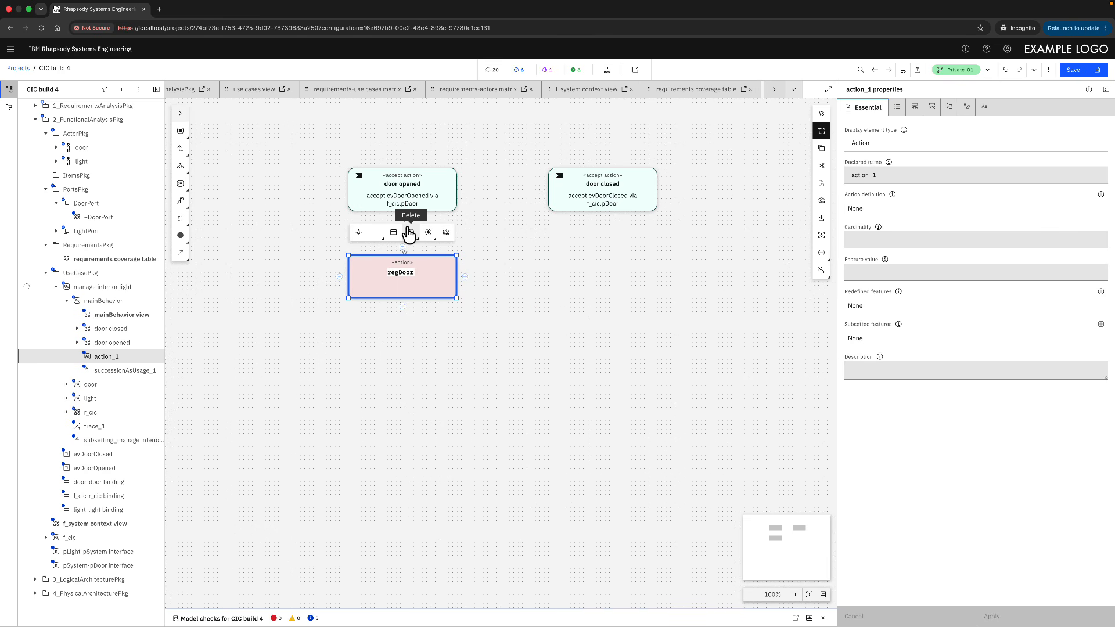
text(Opened)
key(Return)
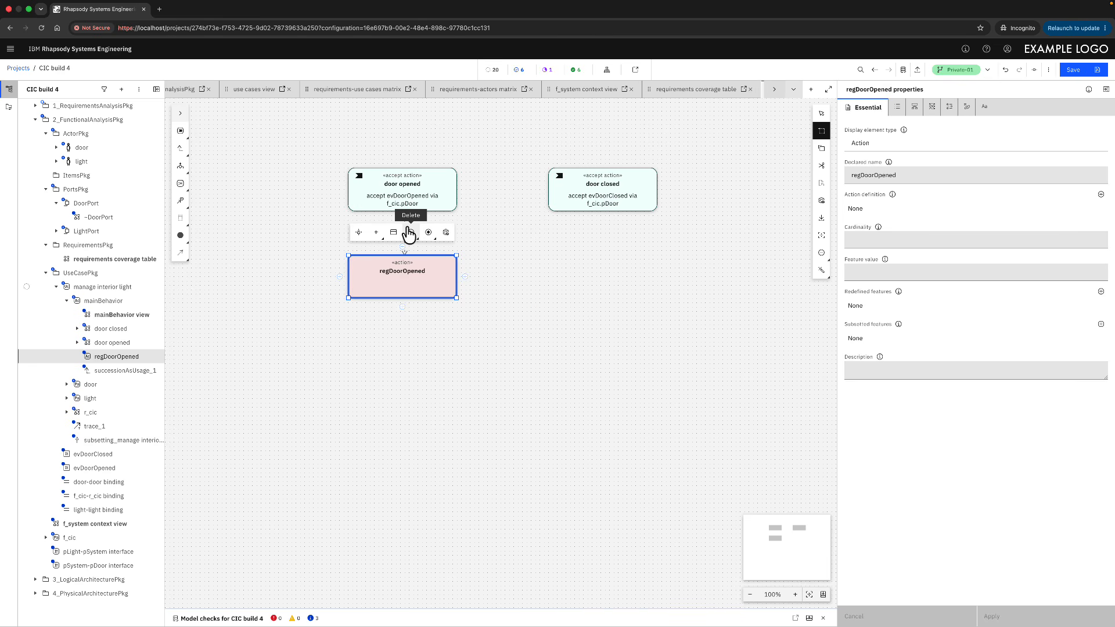
Step: Add a merge node following regDoorOpened and place it below and midway between the two accept actions
click(403, 308)
click(412, 352)
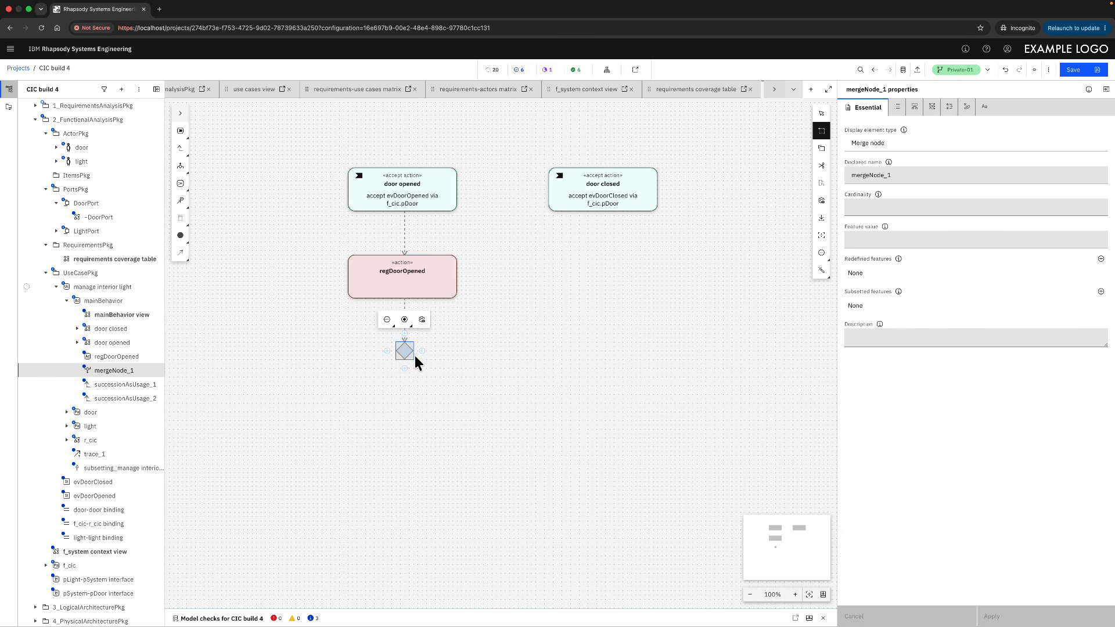
drag(409, 352, 537, 399)
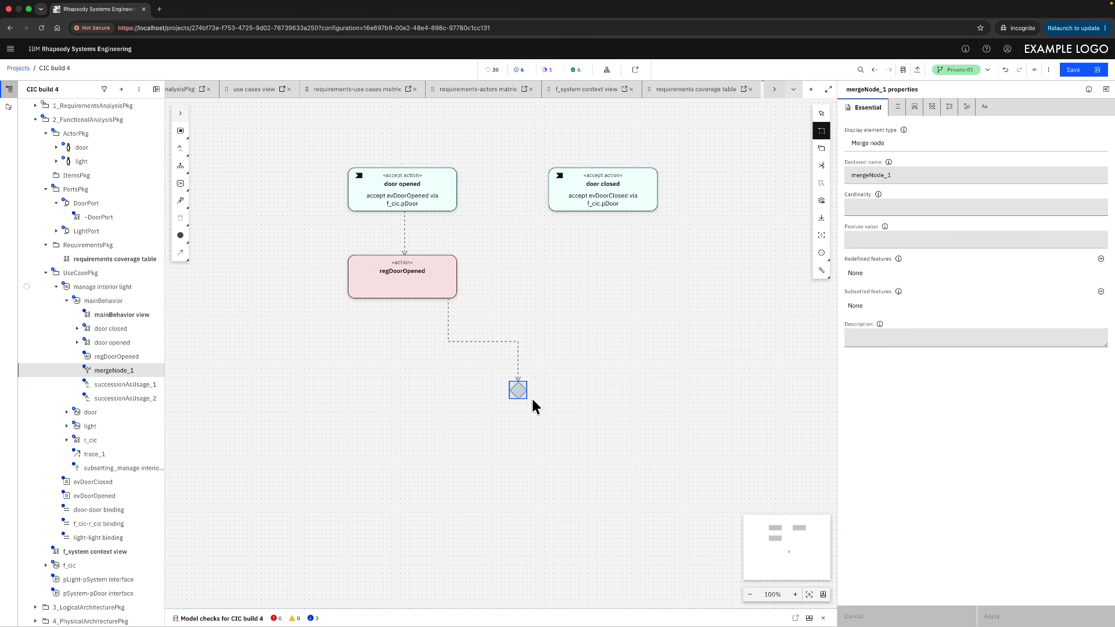
Step: Draw a succession from the door closed accept action to the merge node
click(180, 148)
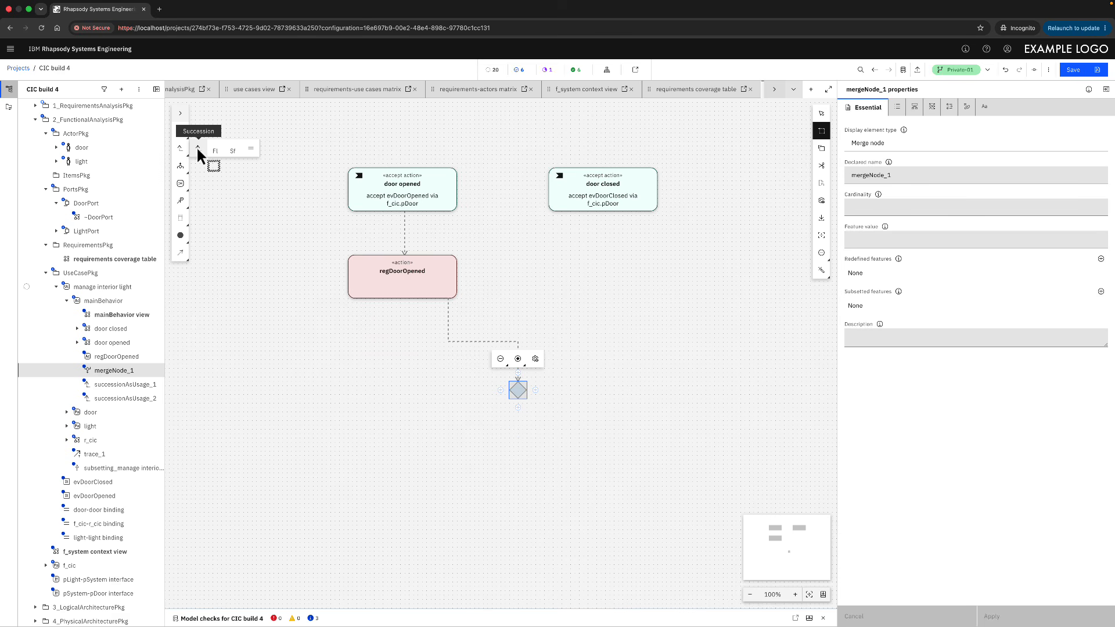
click(197, 148)
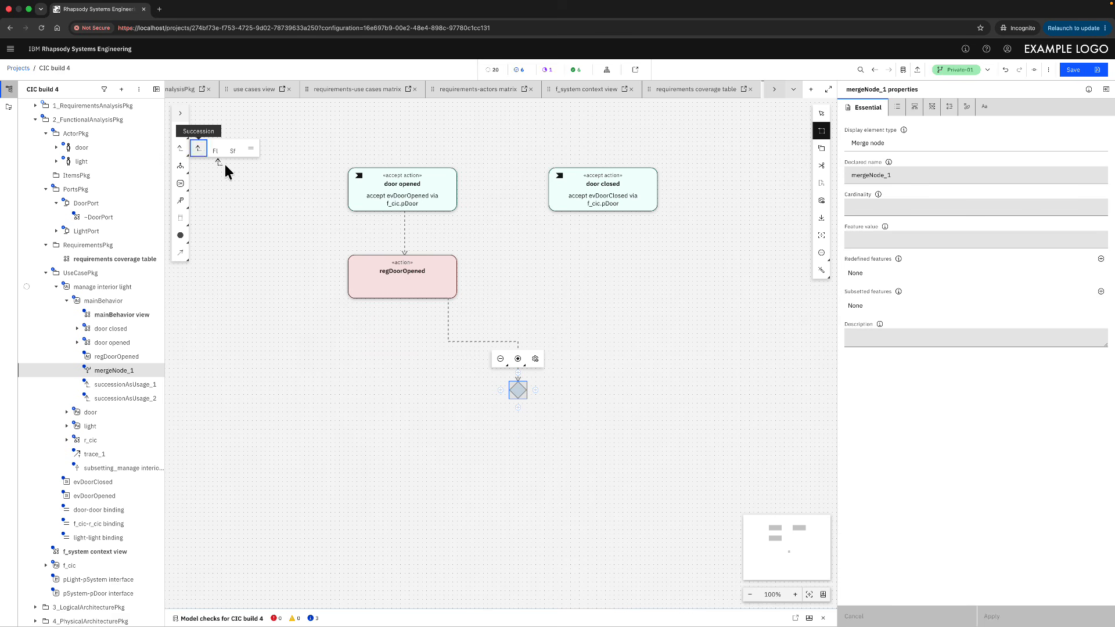
click(604, 208)
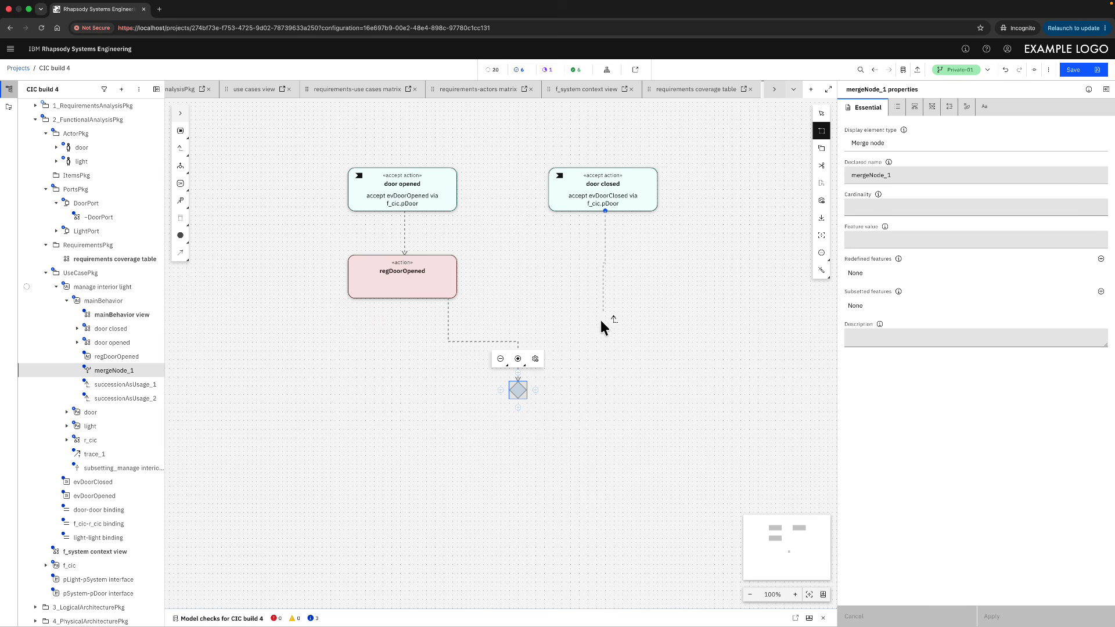
click(536, 391)
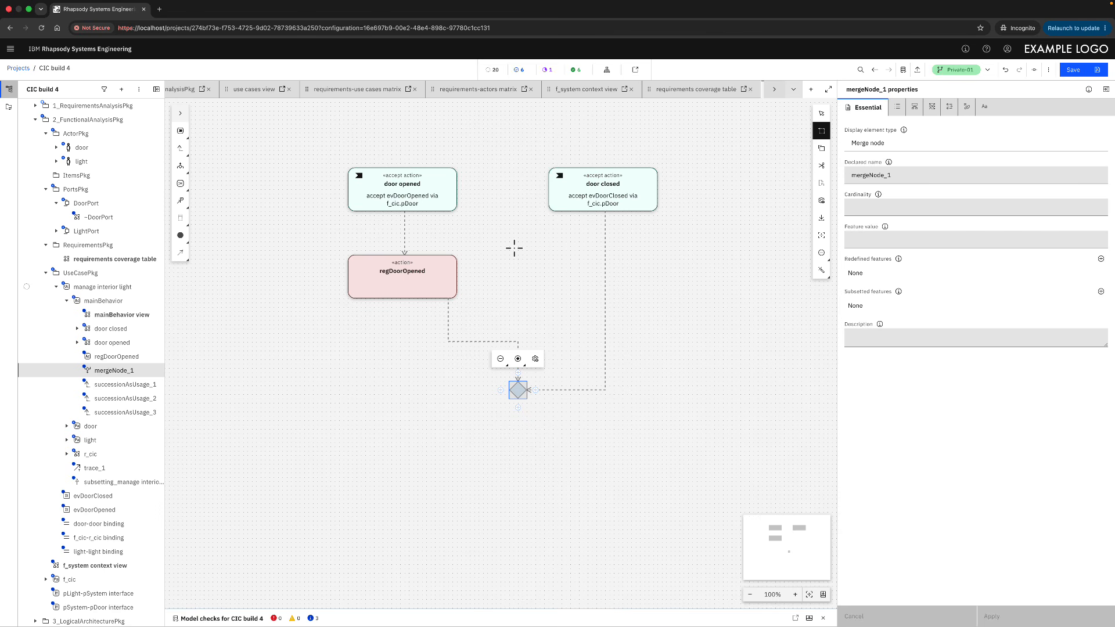
Step: Insert an action named regDoorClosed into the succession between door closed and the merge node, and align it below door closed
click(180, 131)
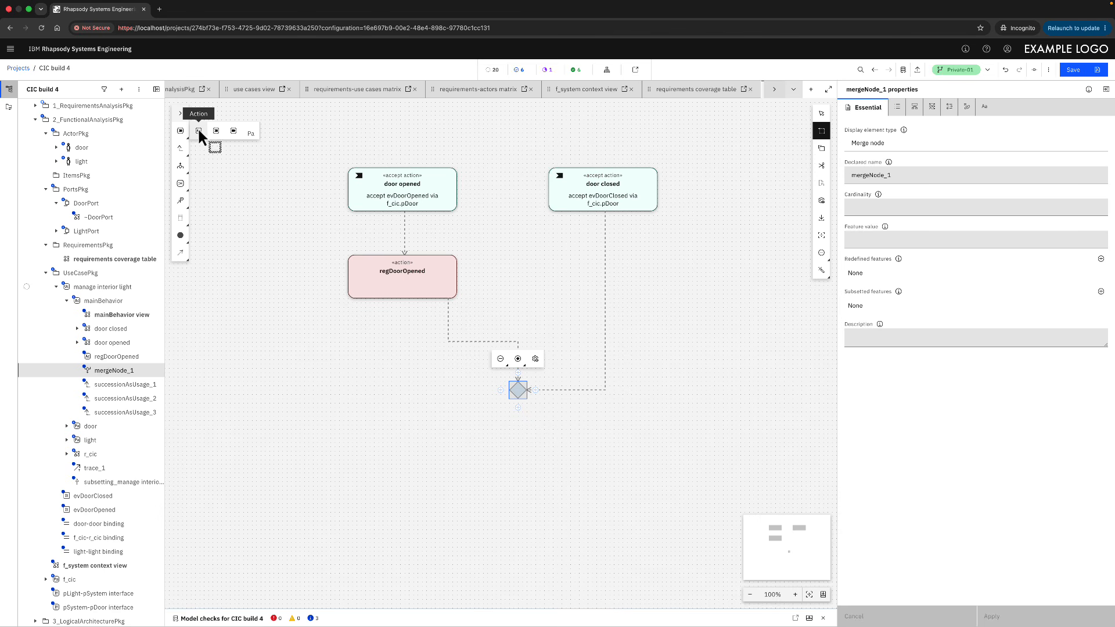
click(198, 131)
click(605, 266)
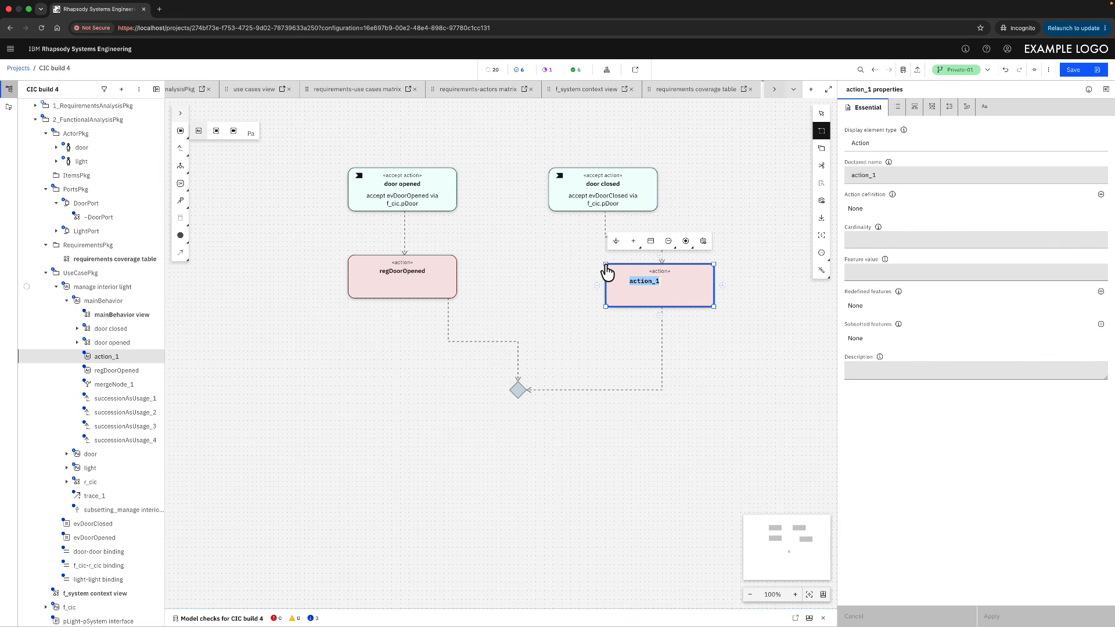
text(regDoor)
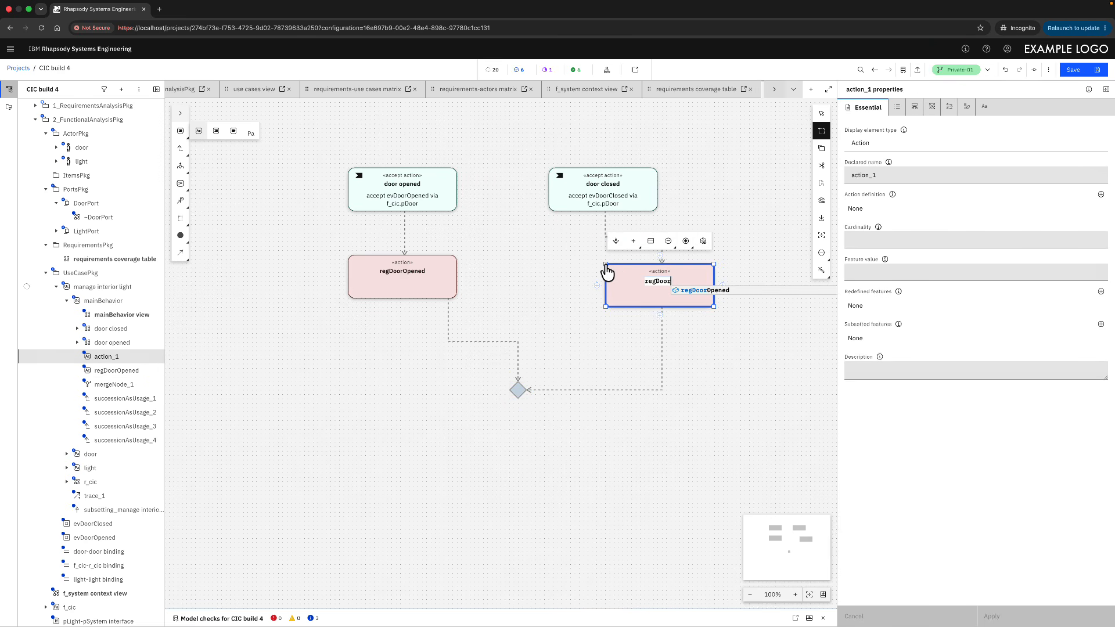
text(Closed)
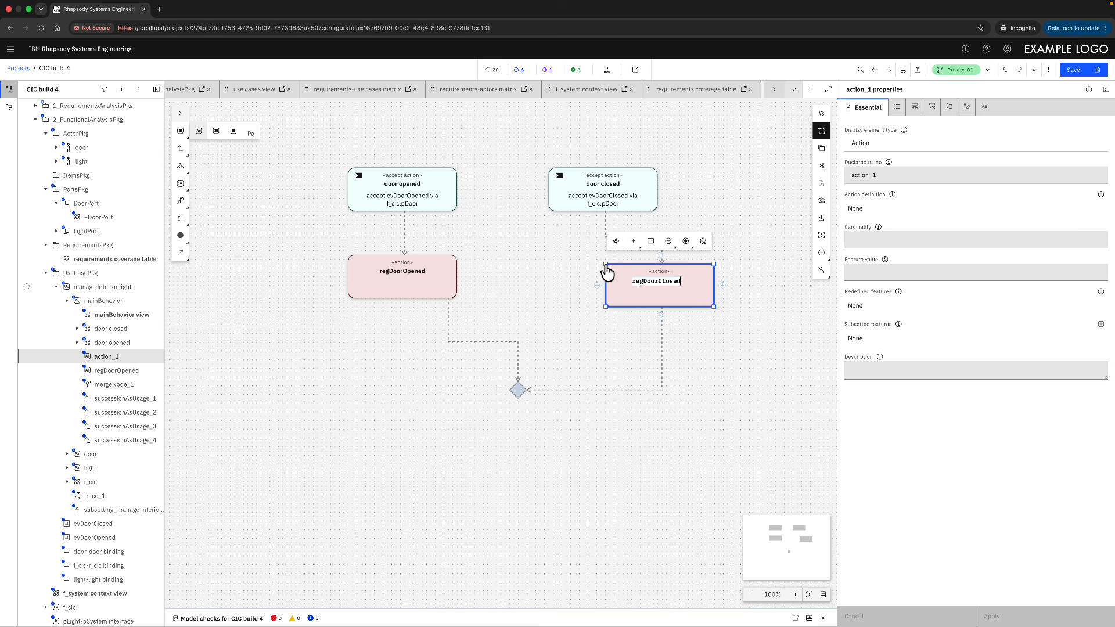
key(Return)
drag(617, 302, 560, 294)
click(659, 388)
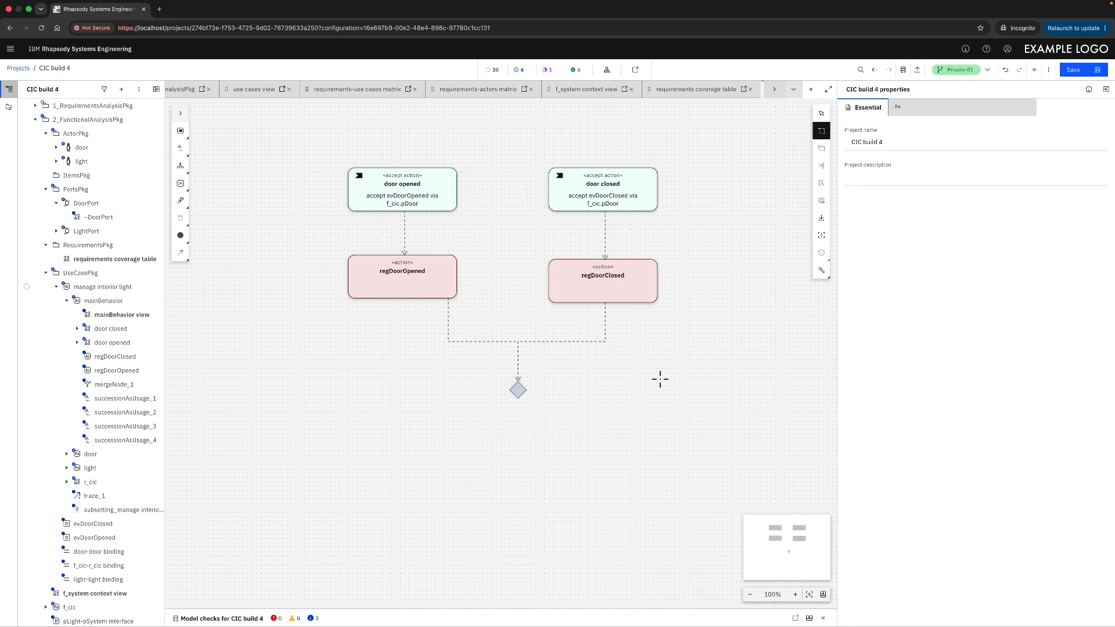
Step: Automatically lay out the mainBehavior view's diagram and save the project changes
click(447, 324)
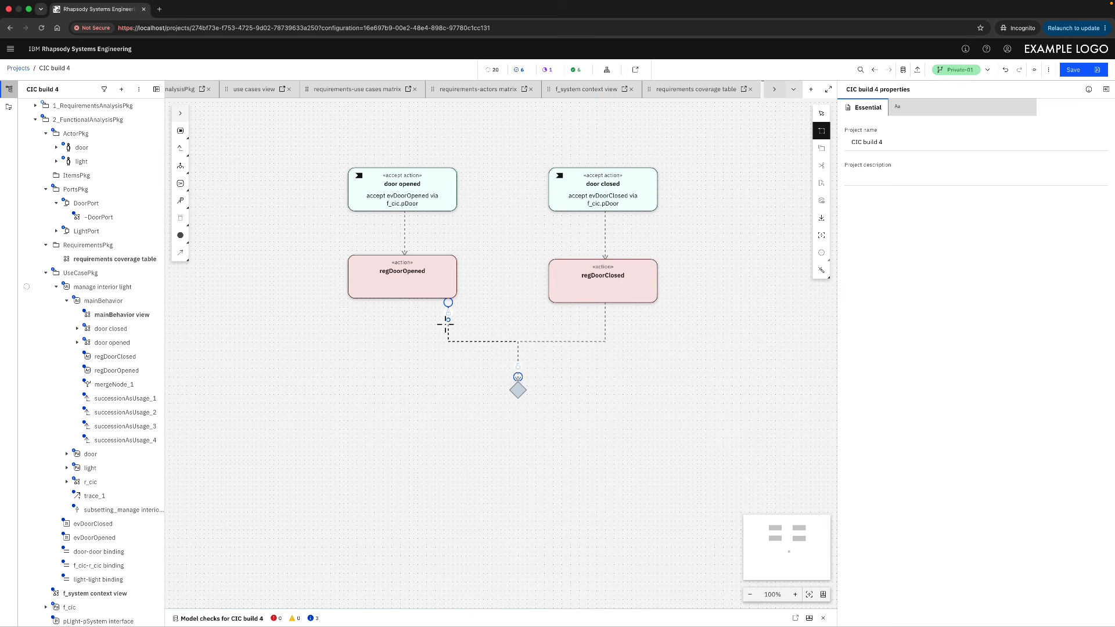
click(822, 270)
click(779, 288)
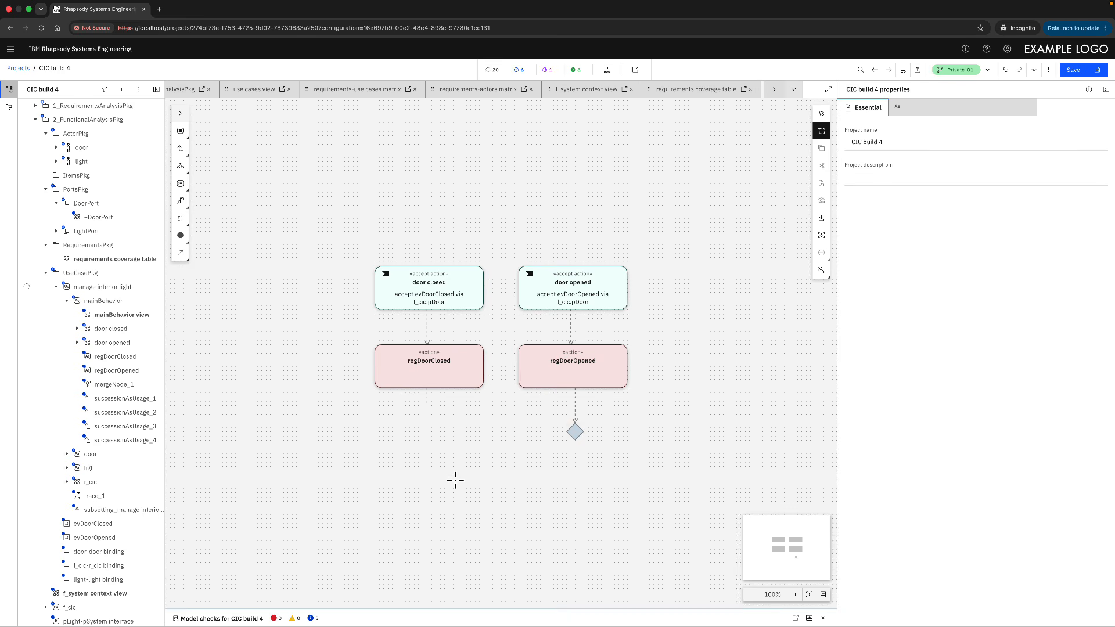
click(1072, 69)
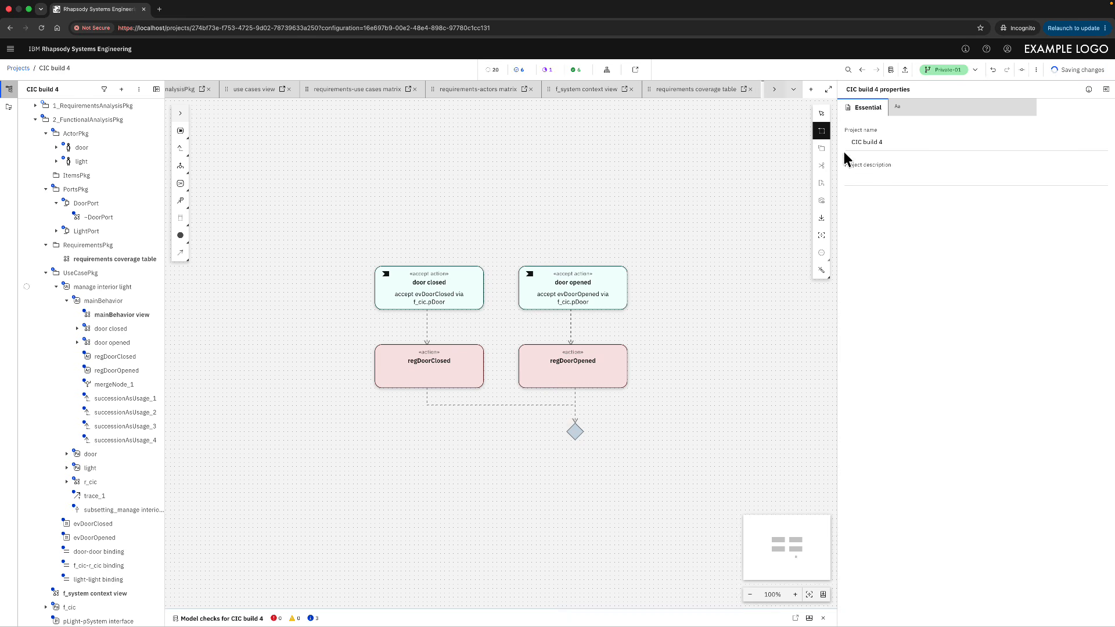
Step: Mark the started Harmony task 2c.1 - add system functions per use case as Completed and clear the started-task filter
click(548, 70)
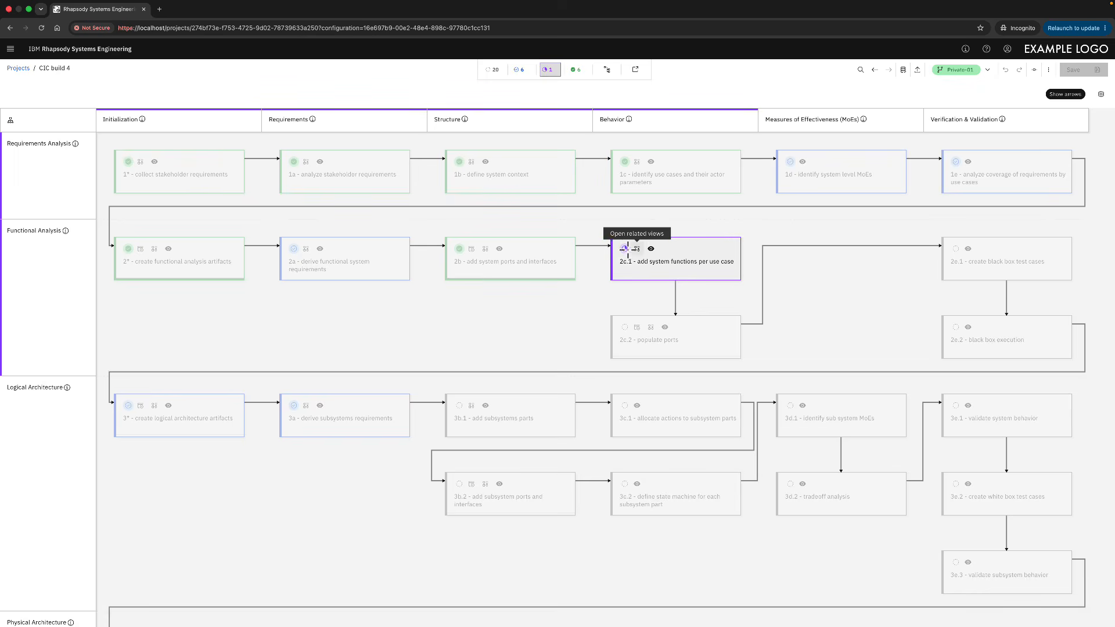
click(627, 258)
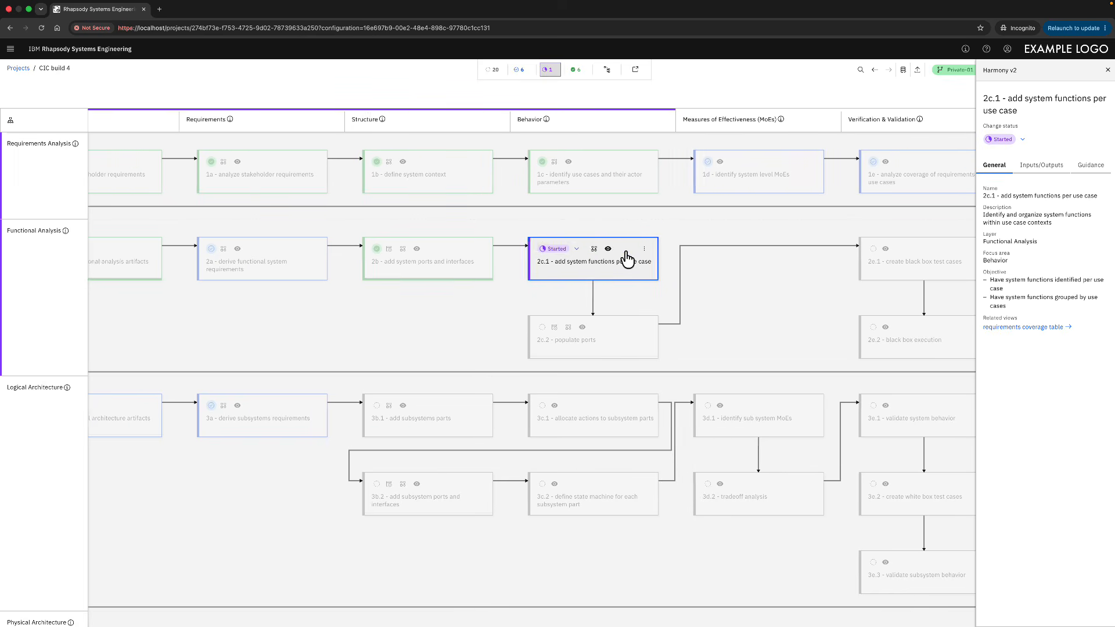
click(567, 250)
click(566, 305)
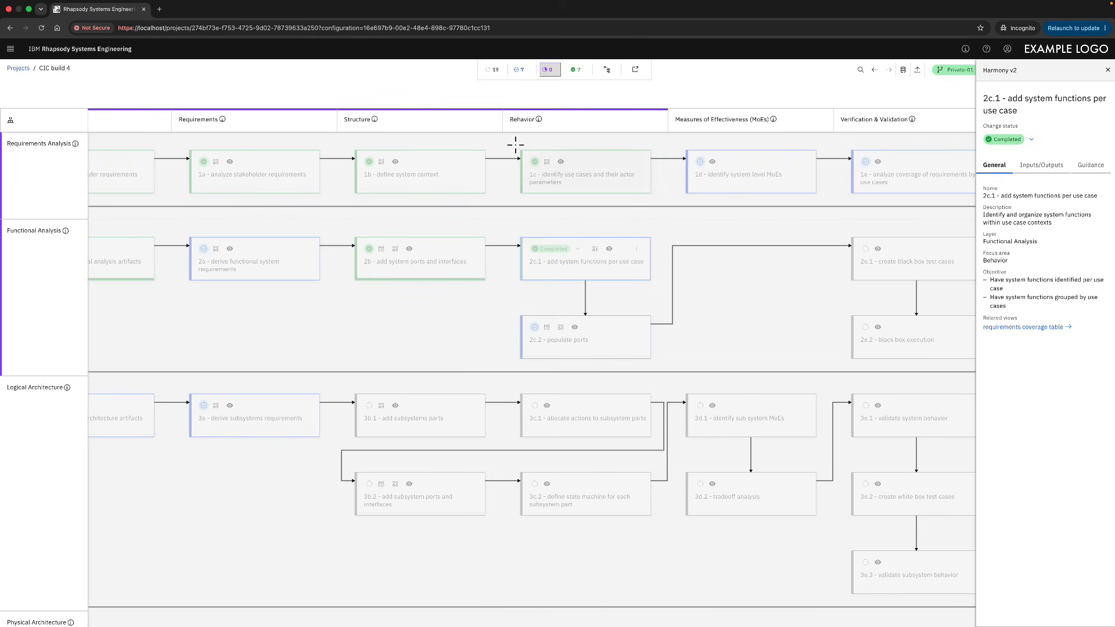
click(547, 70)
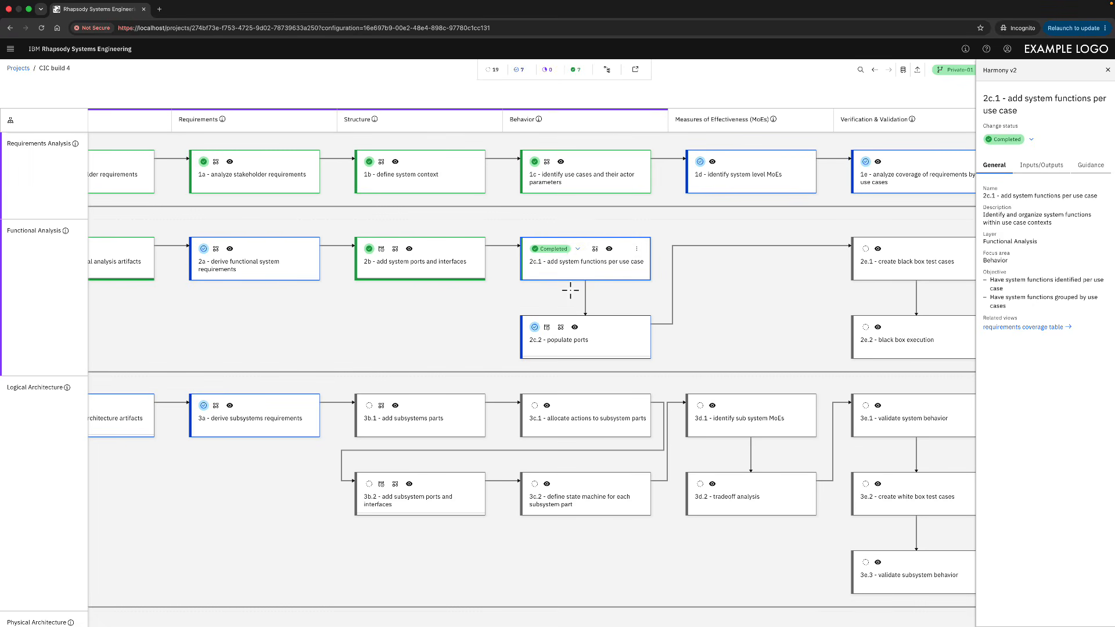
Step: Run the Populate ports operation of task 2c.2 for the manage interior light use case
click(606, 325)
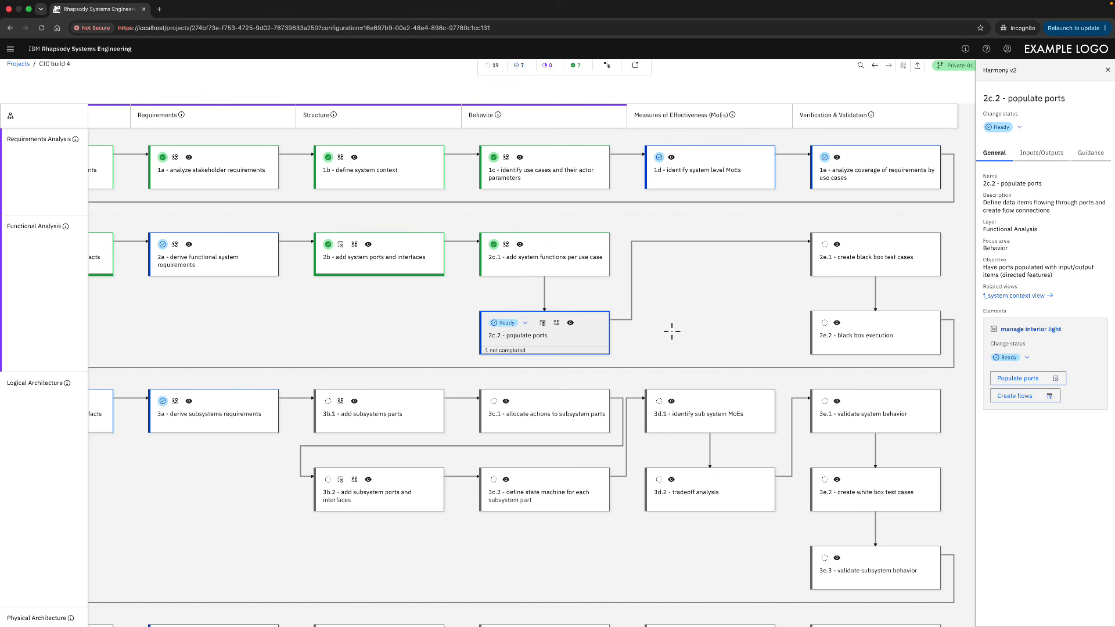
click(543, 323)
mouse_move(560, 347)
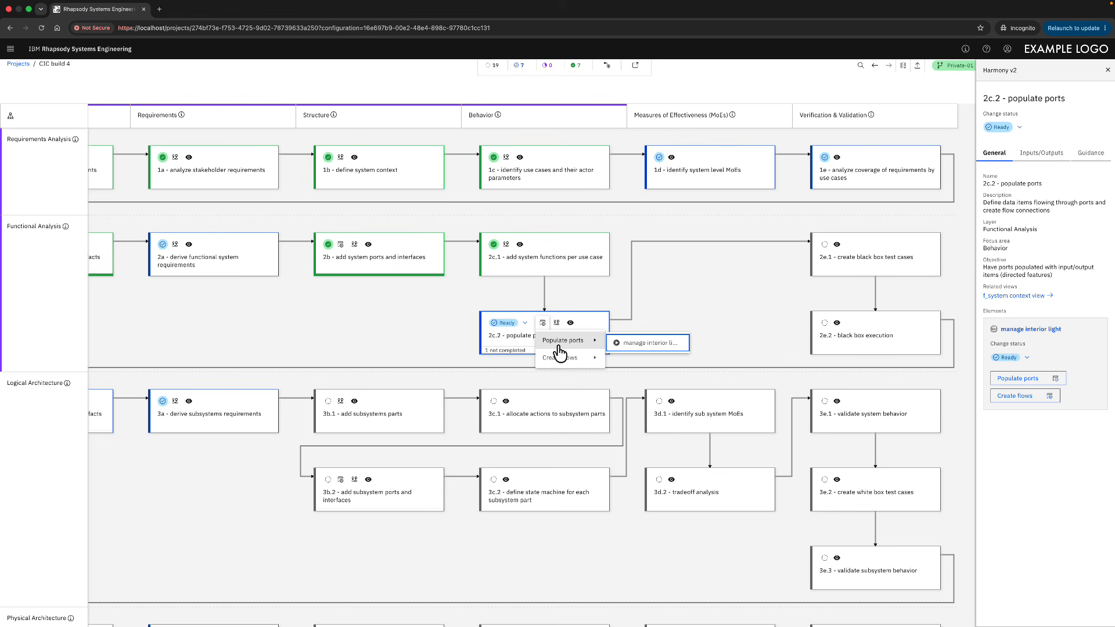
click(659, 343)
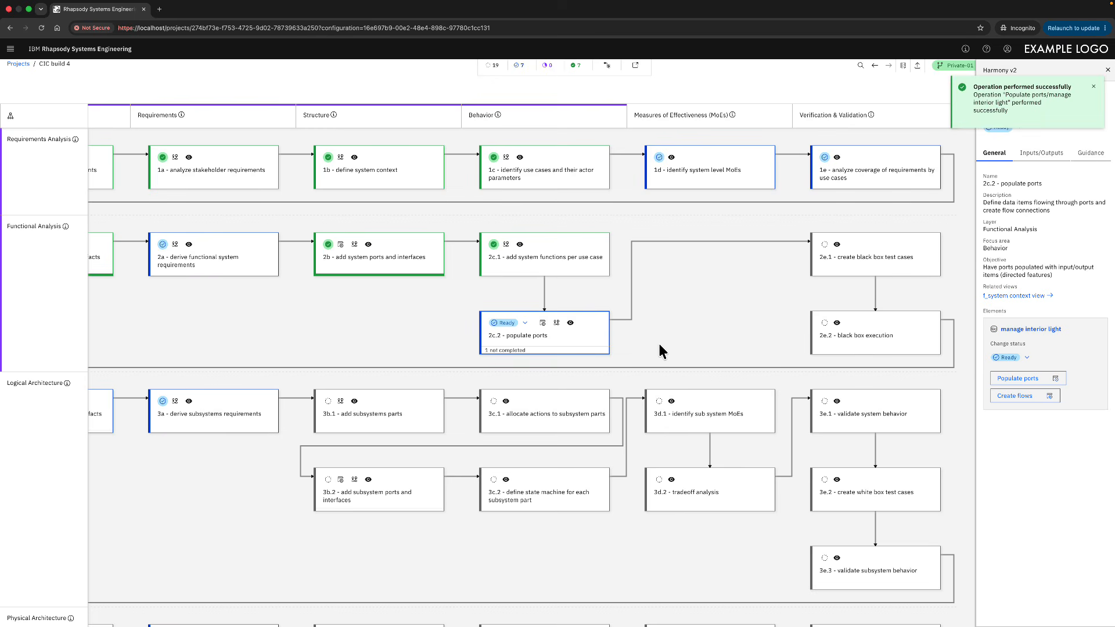
Step: Open the f_system context view and examine the port definitions behind the door actor's pSystem port, ~DoorPort and DoorPort
click(556, 323)
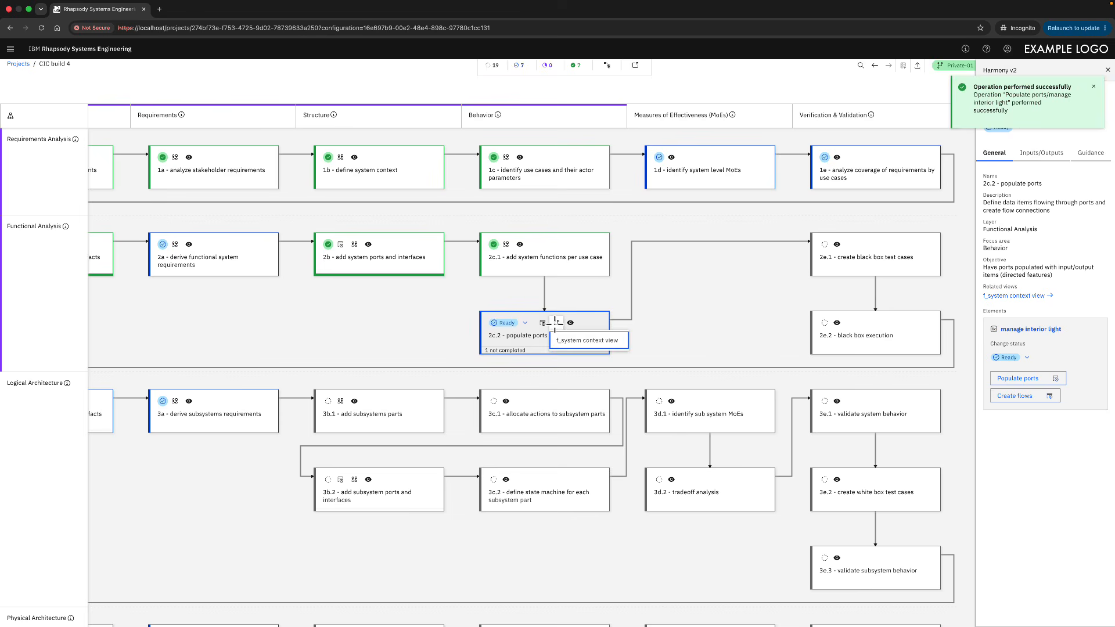
click(573, 343)
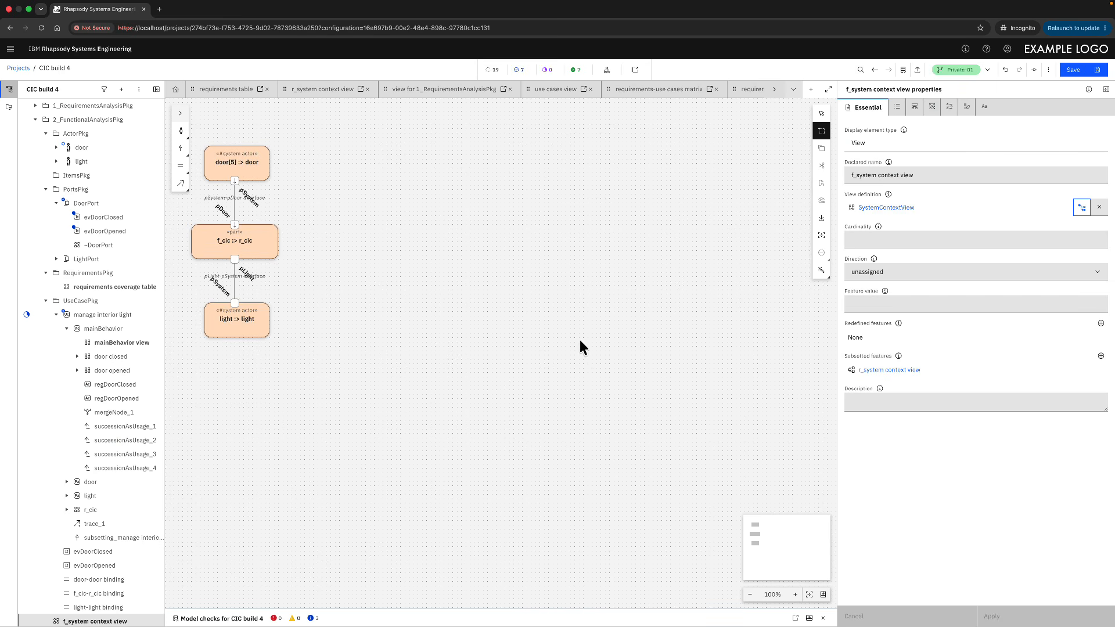
drag(370, 256, 600, 338)
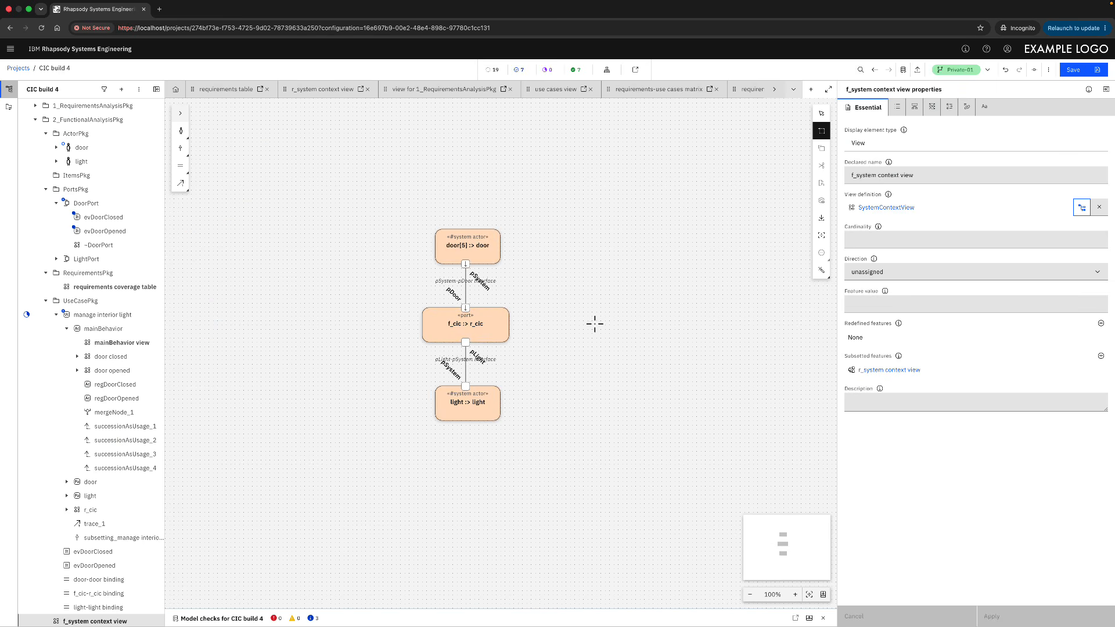
scroll(576, 281, up, 5)
scroll(488, 307, up, 1)
mouse_move(428, 295)
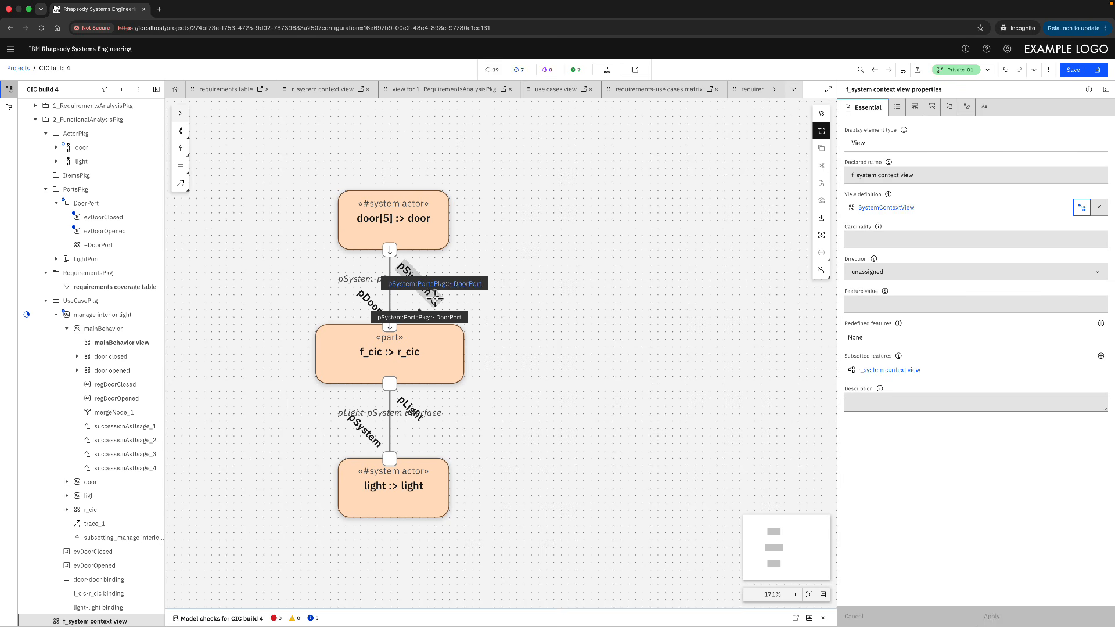
click(466, 284)
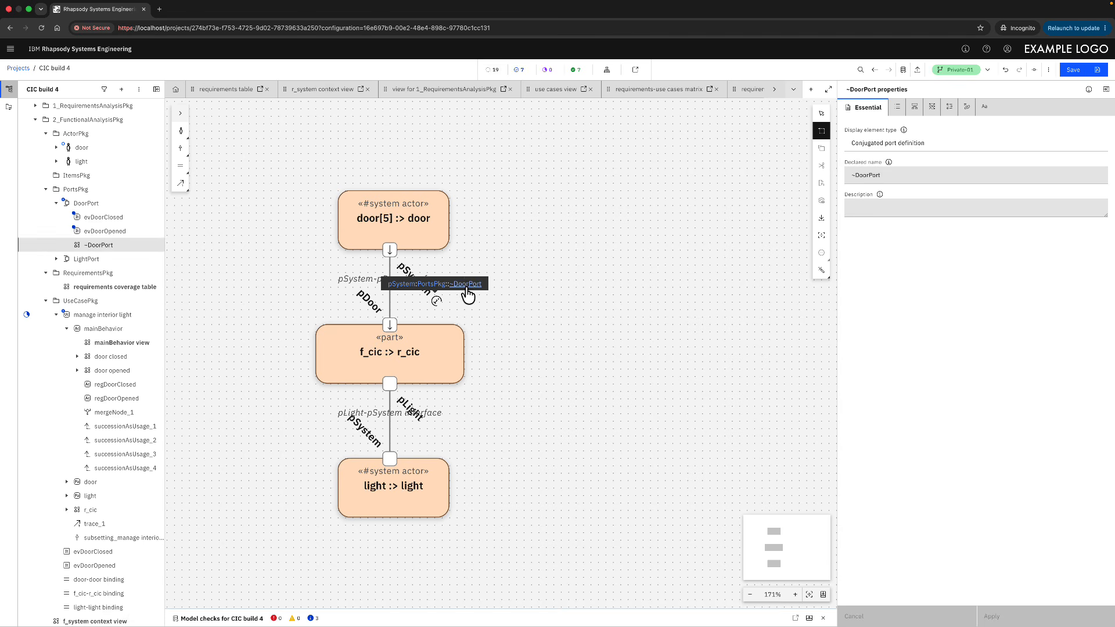
click(77, 207)
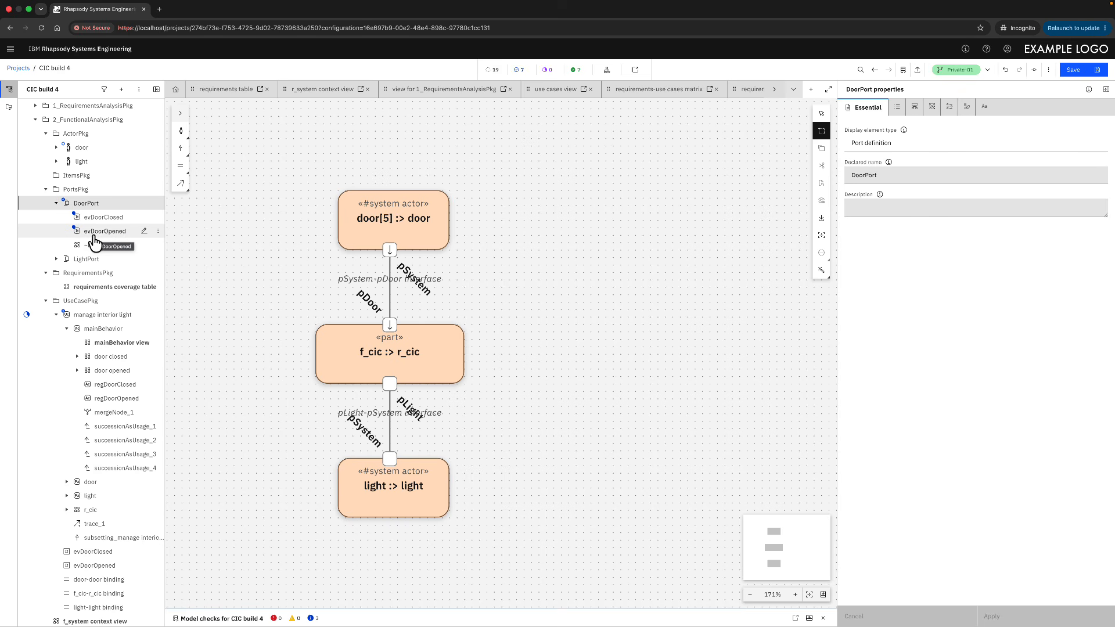
Step: Run the Create flows operation of Harmony task 2c.2 - populate ports for the manage interior light use case
click(608, 71)
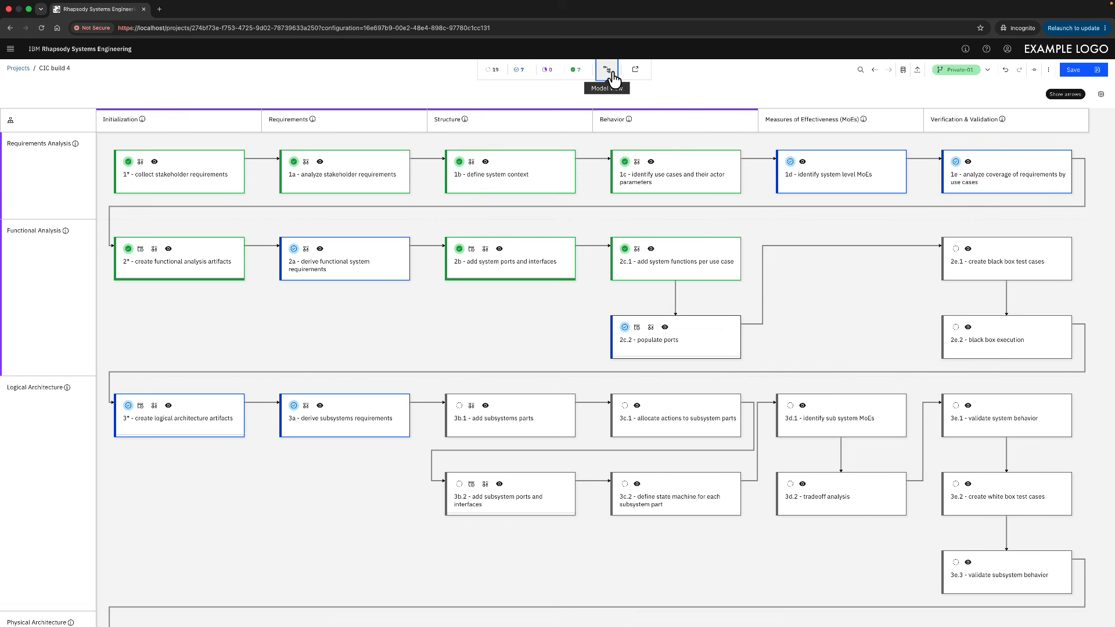
click(638, 329)
mouse_move(660, 362)
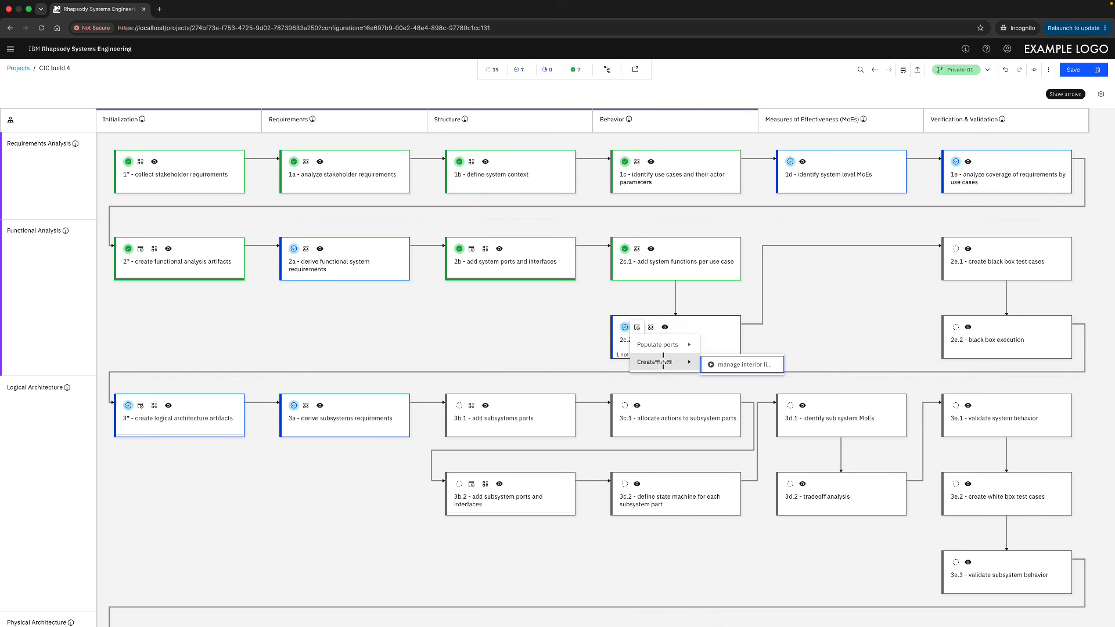
click(736, 365)
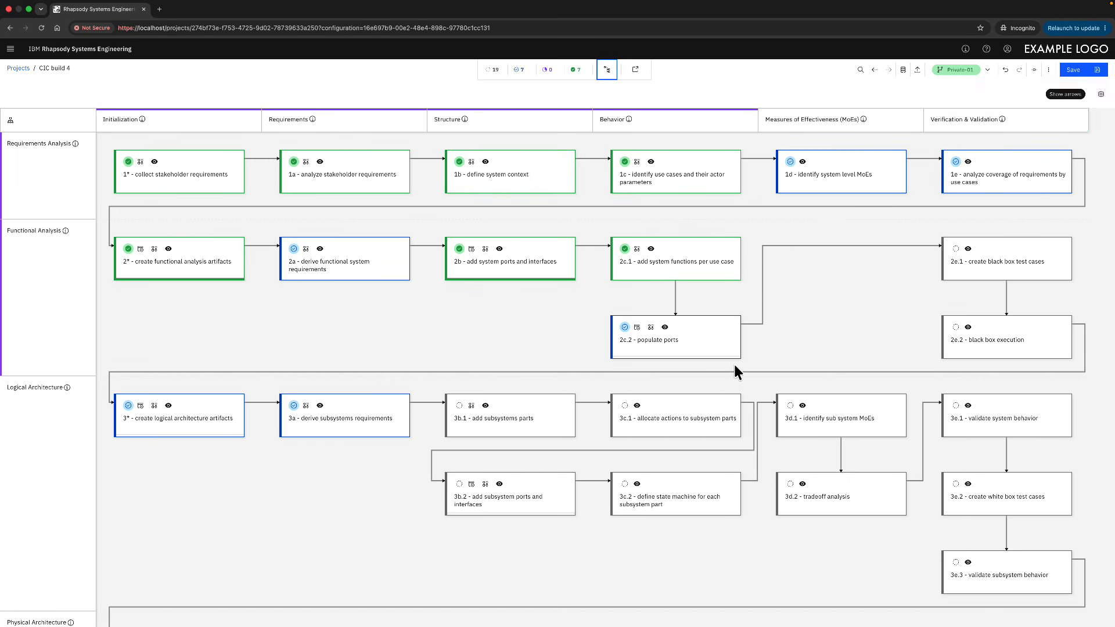
Step: Return to the f_system context view and review the existing sub-connections of the pSystem-pDoor interface
click(607, 70)
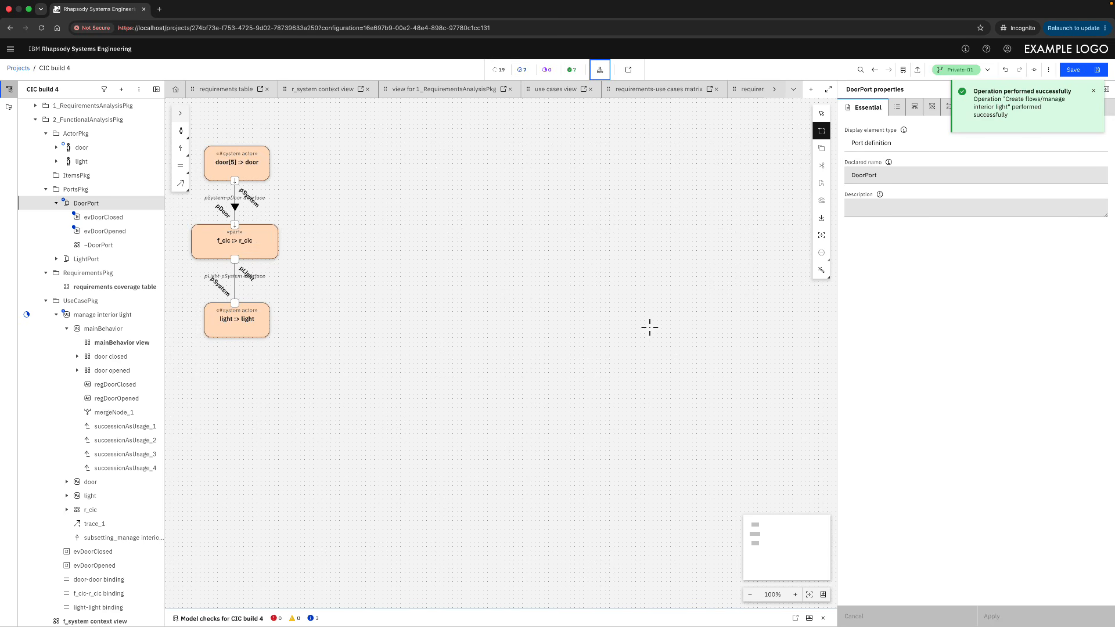
scroll(660, 325, up, 5)
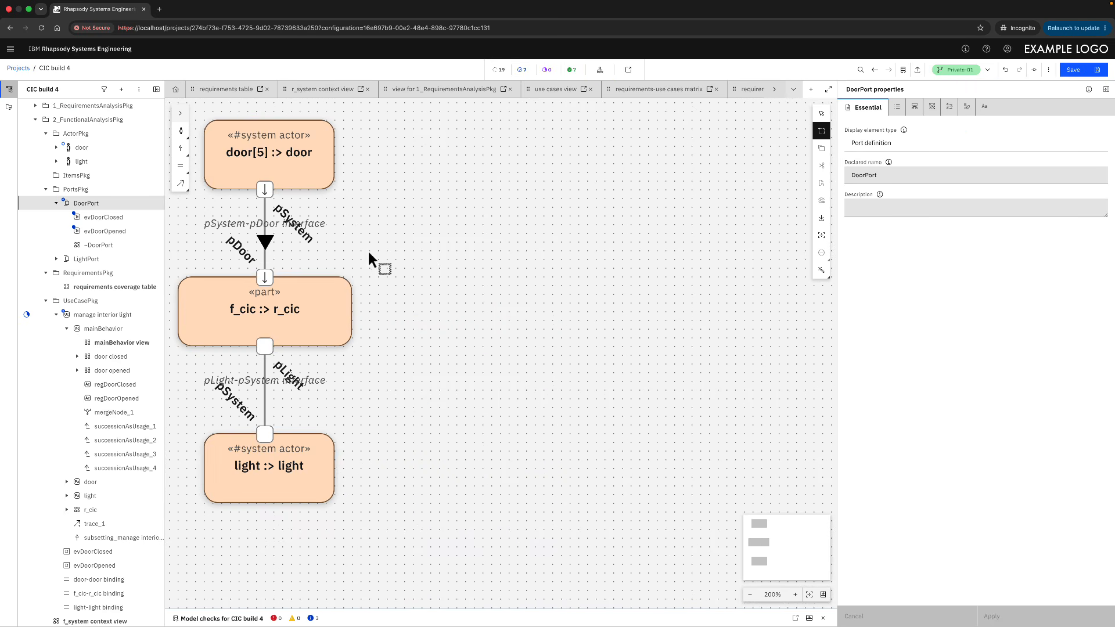
drag(378, 252, 560, 312)
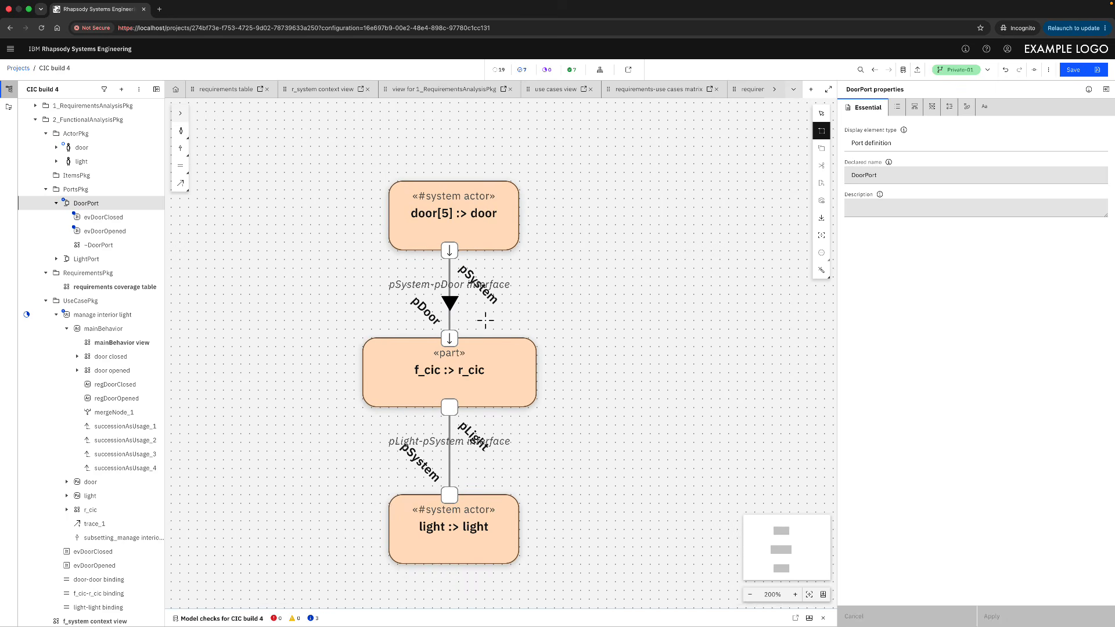
click(450, 316)
click(431, 251)
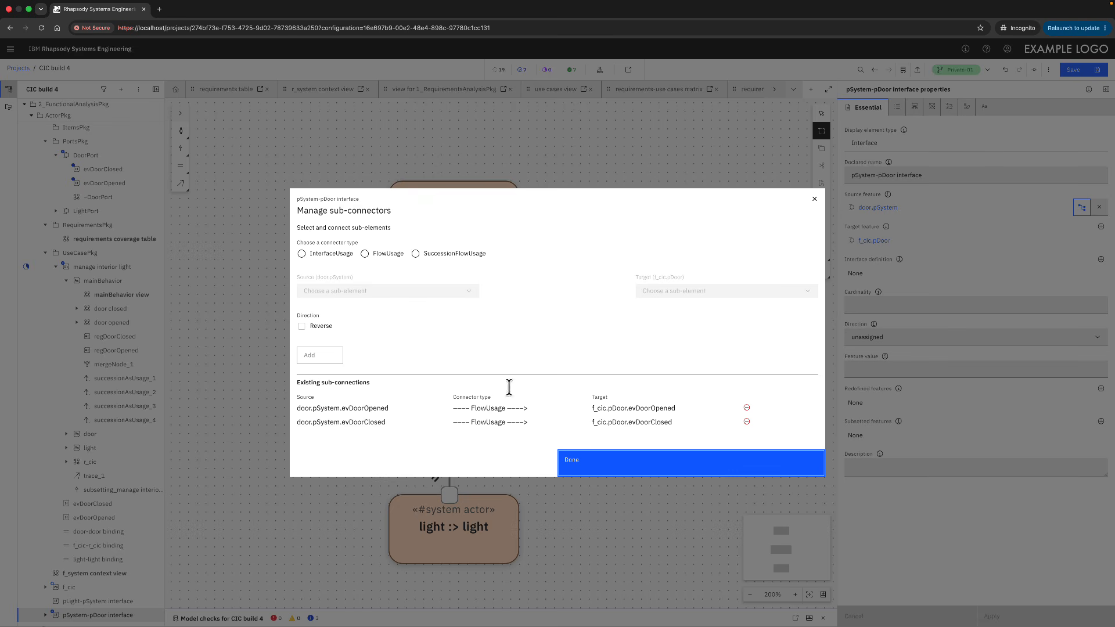
click(597, 464)
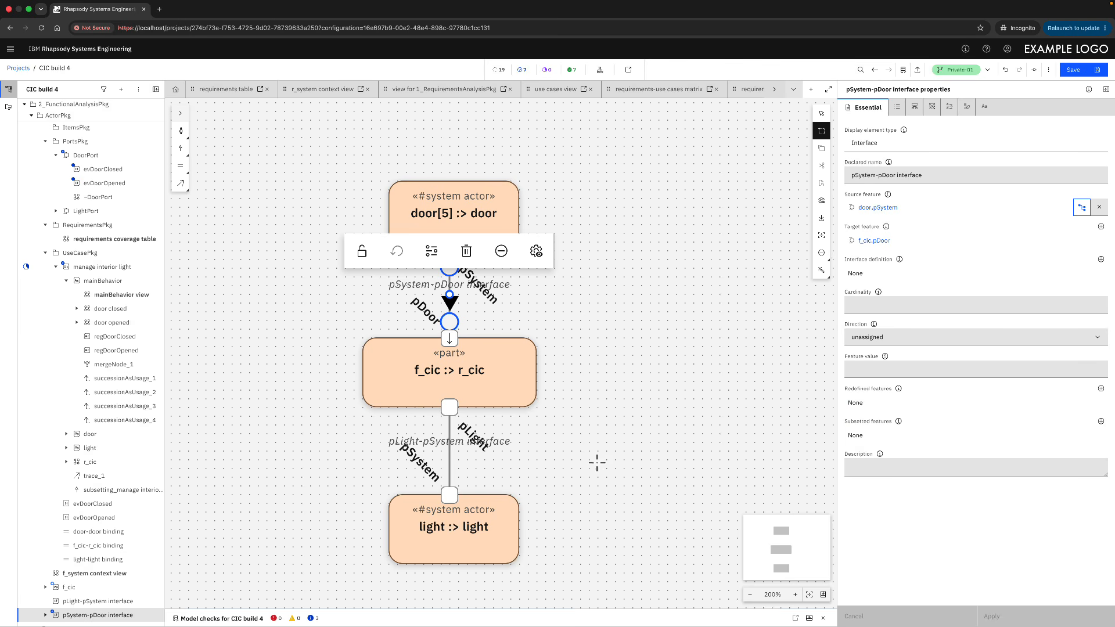
click(629, 321)
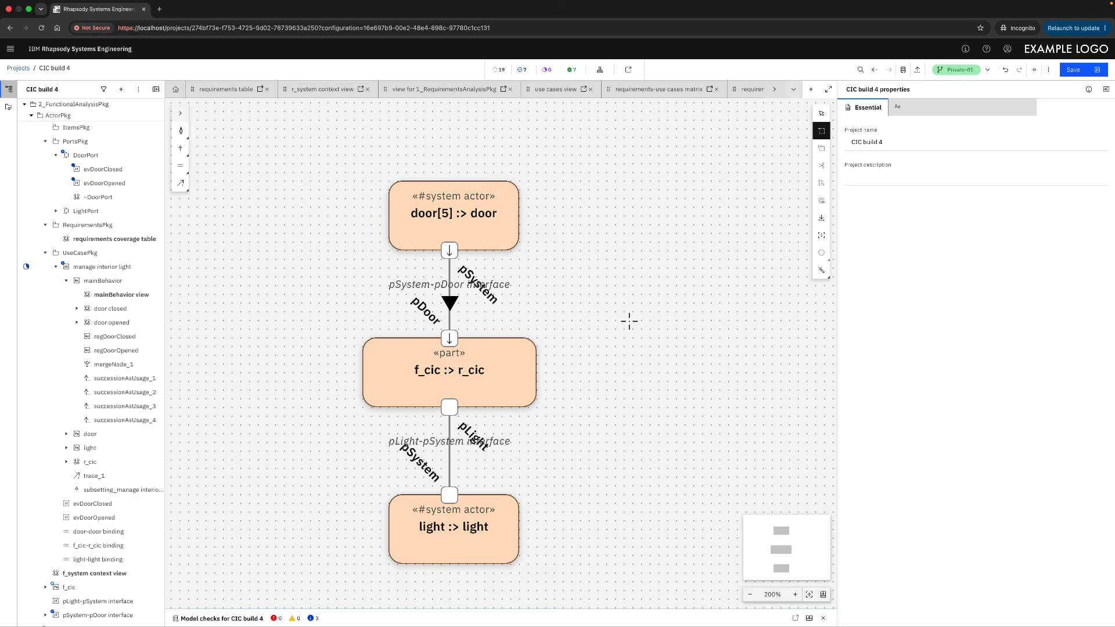
scroll(629, 321, down, 1)
Step: Mark the Harmony task 2c.2 - populate ports as Completed and close its details
click(600, 70)
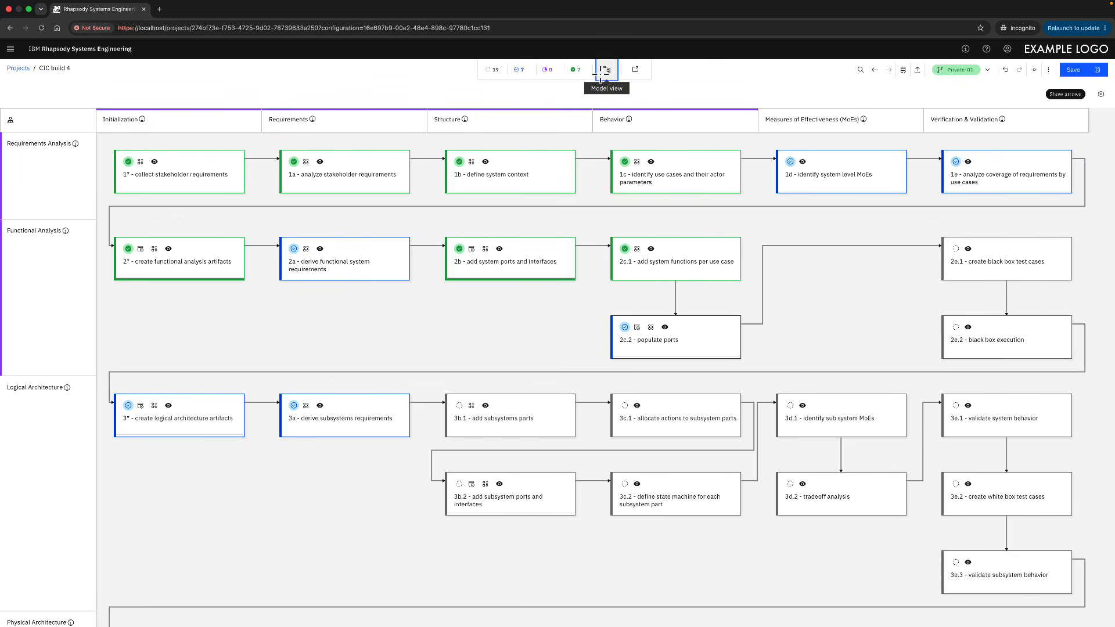
click(629, 328)
click(573, 326)
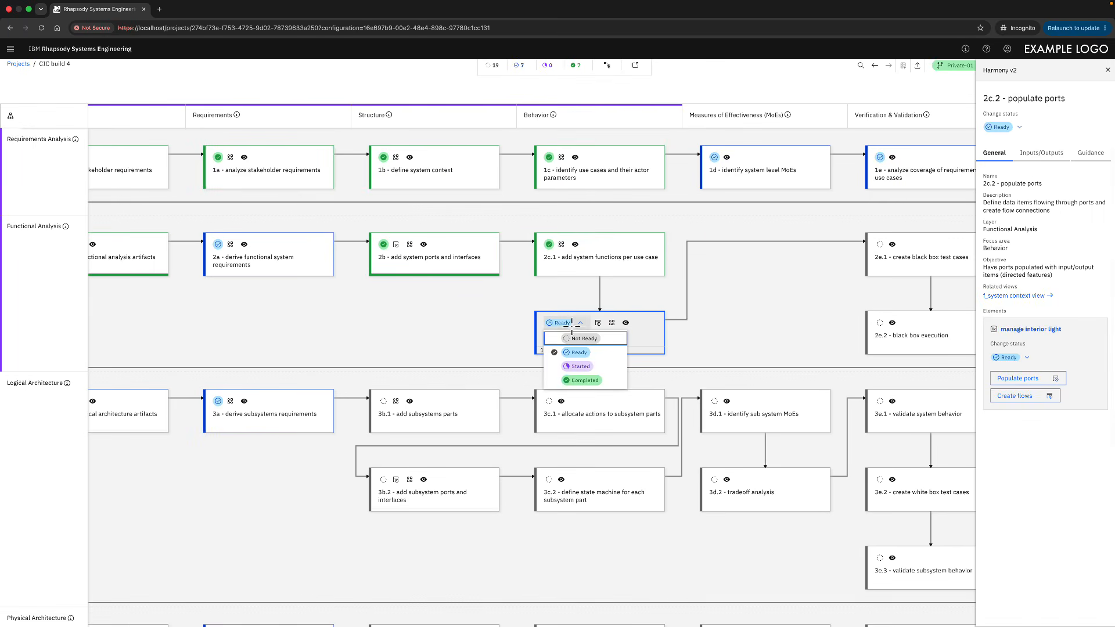
click(575, 378)
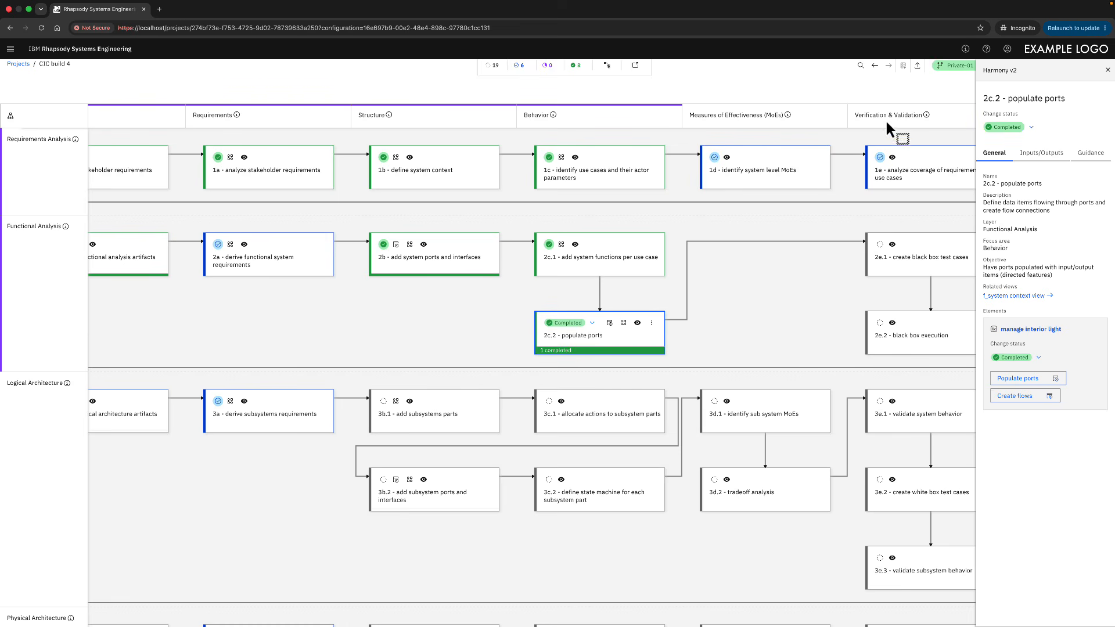
right_click(730, 309)
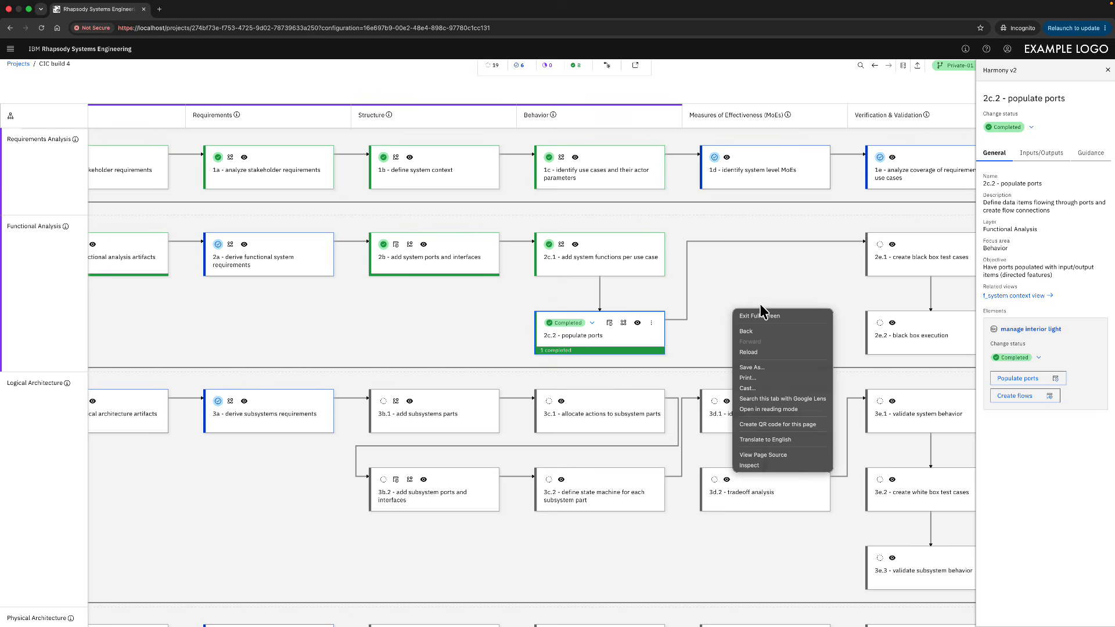
click(691, 286)
click(402, 317)
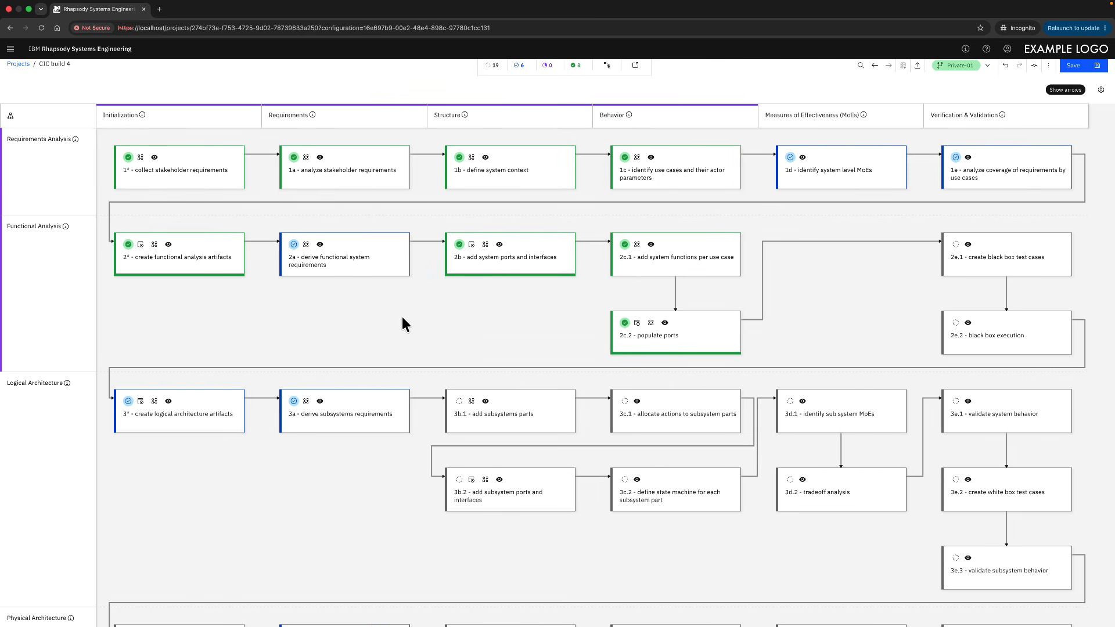
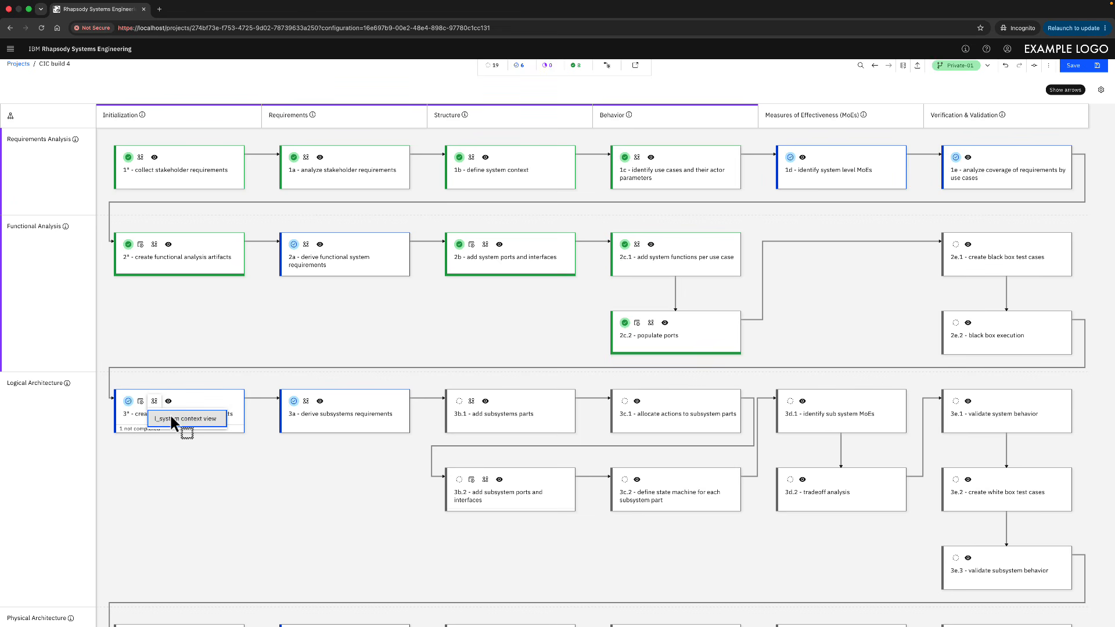
Step: Open the l_system context view of task 3* and inspect it and its l_system part within 3_LogicalArchitecturePkg
click(171, 416)
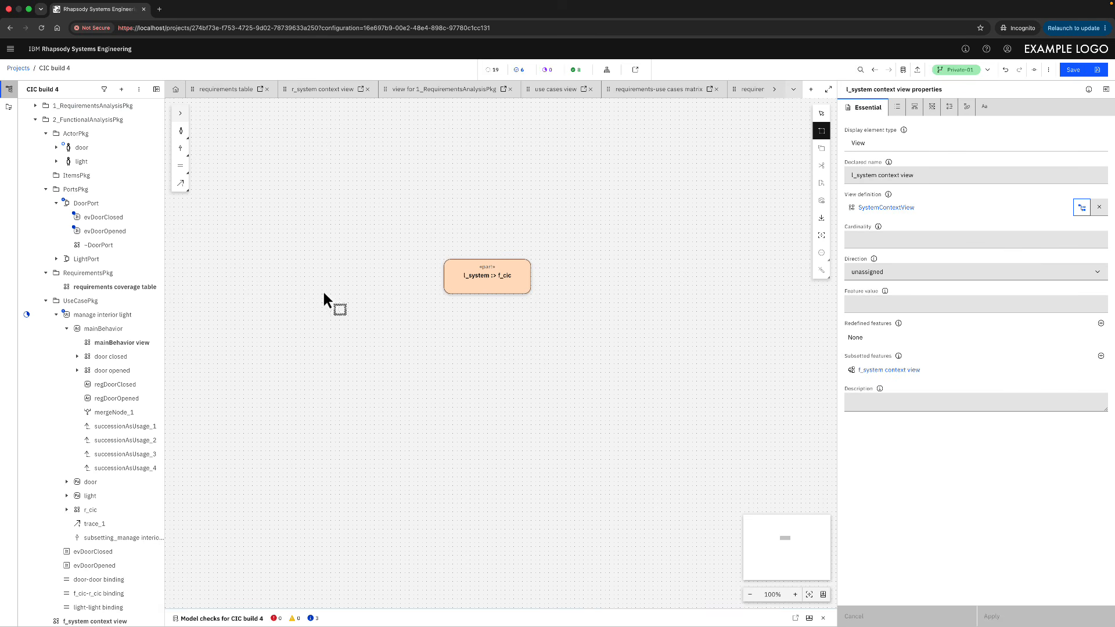
click(464, 274)
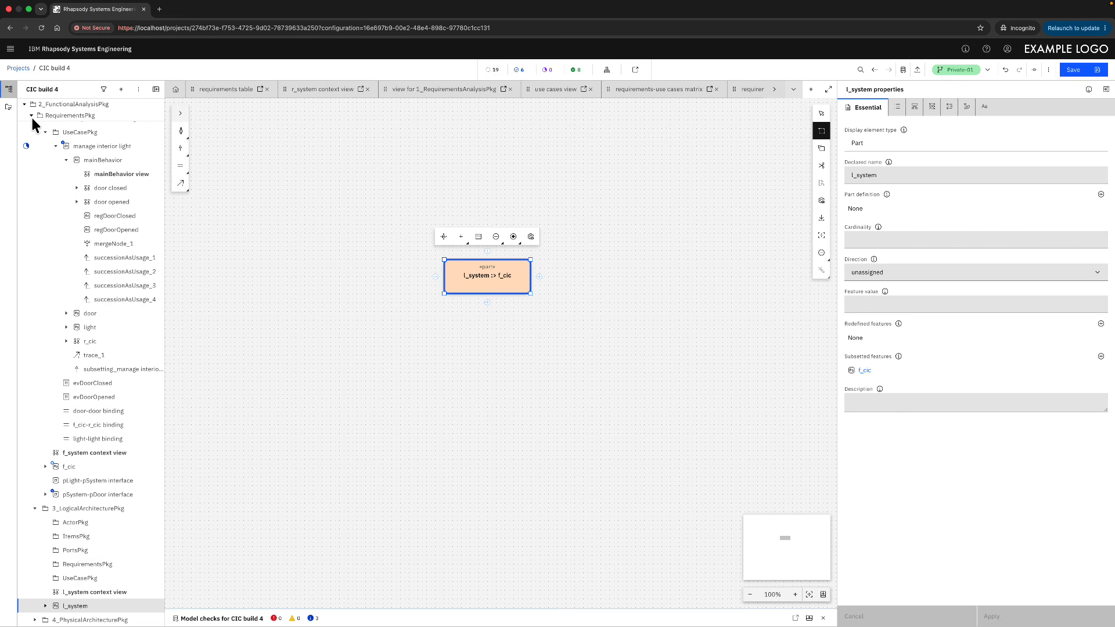
scroll(35, 144, up, 3)
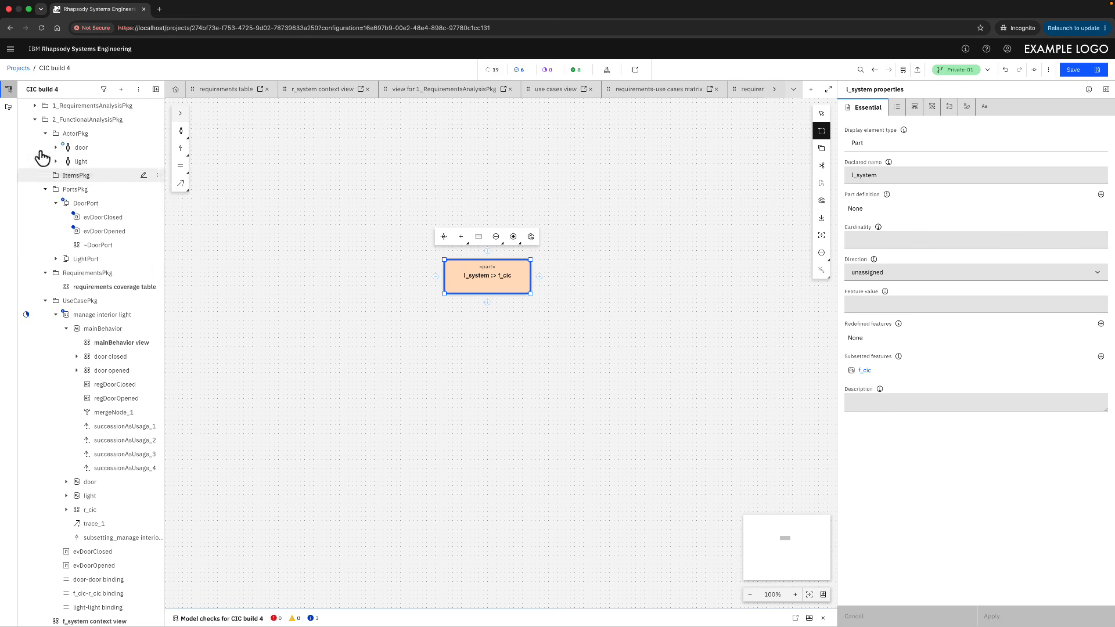
drag(35, 123, 35, 122)
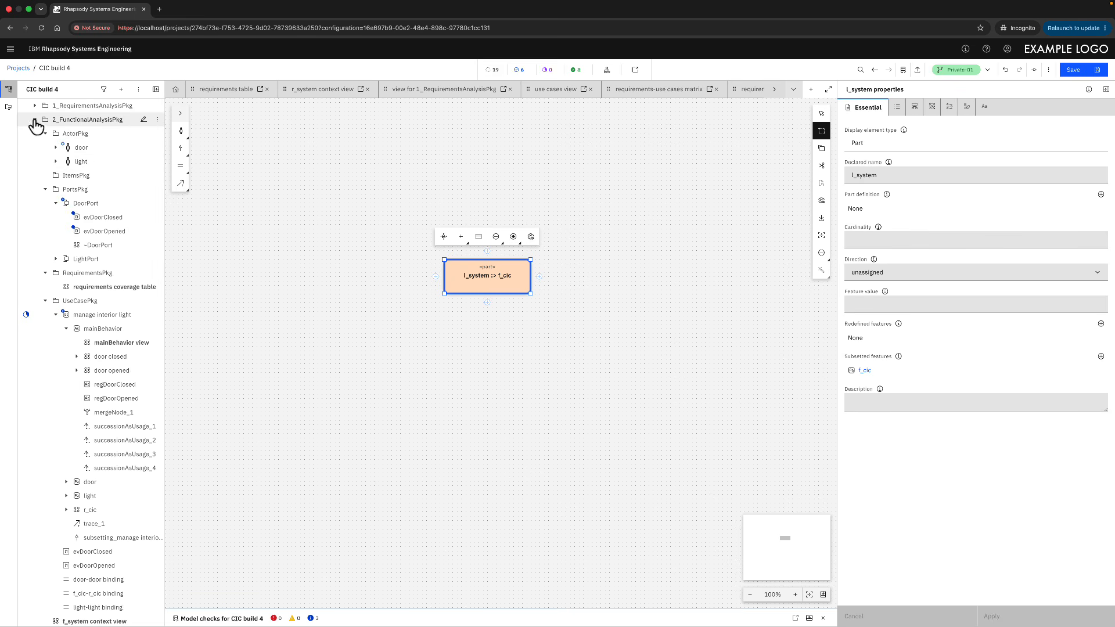
click(34, 121)
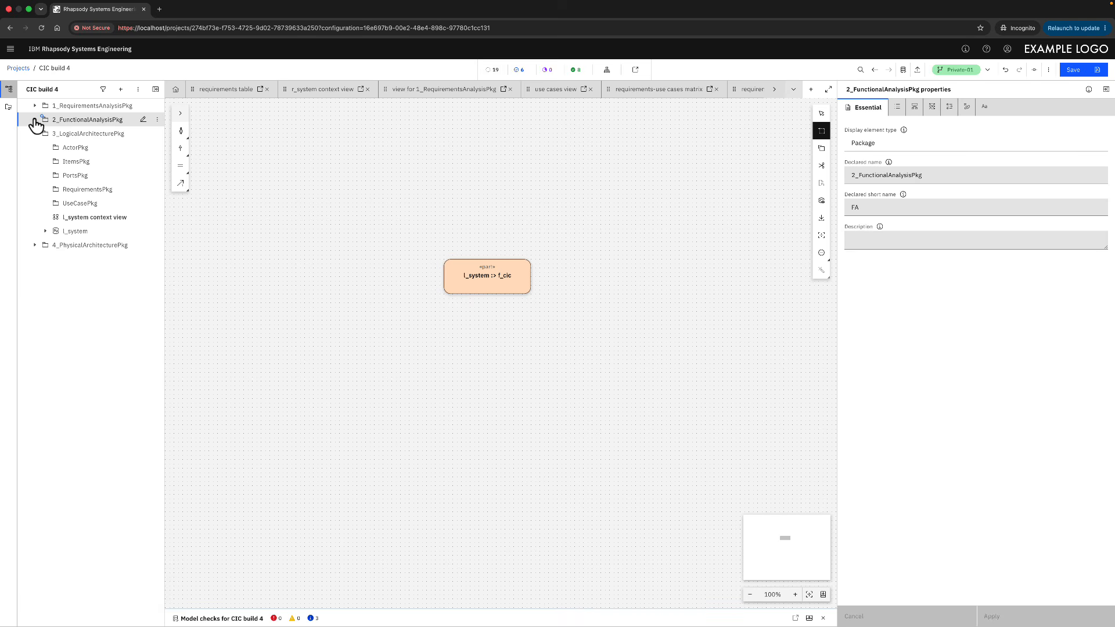
click(98, 218)
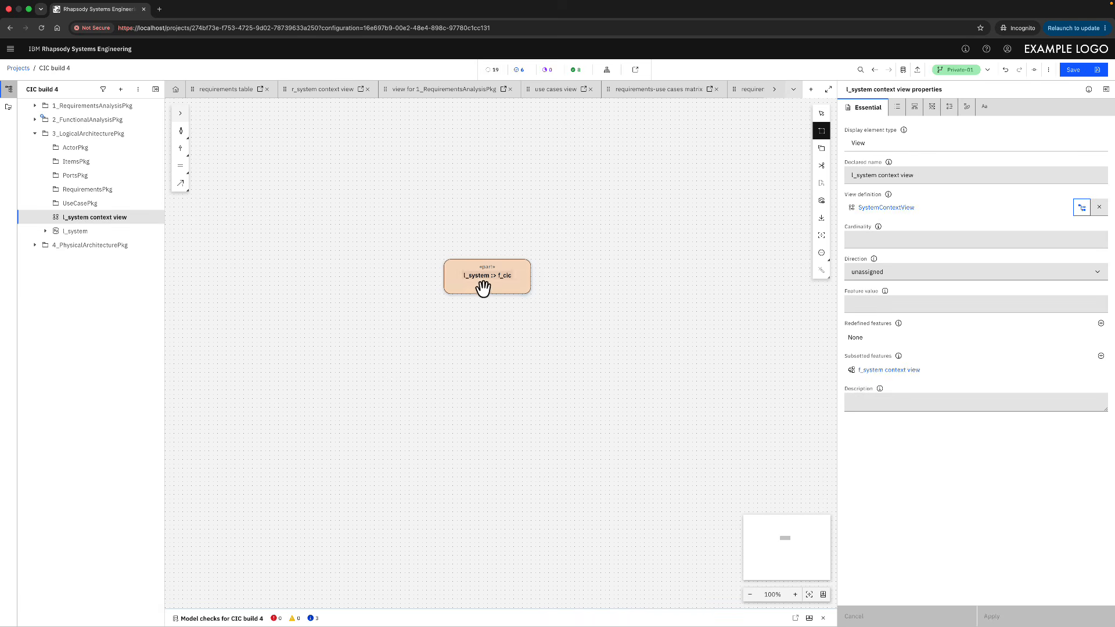
Step: Run the Harmony operation Generate Logical Architecture artifacts on the manage interior light use case in 2_FunctionalAnalysisPkg
click(36, 120)
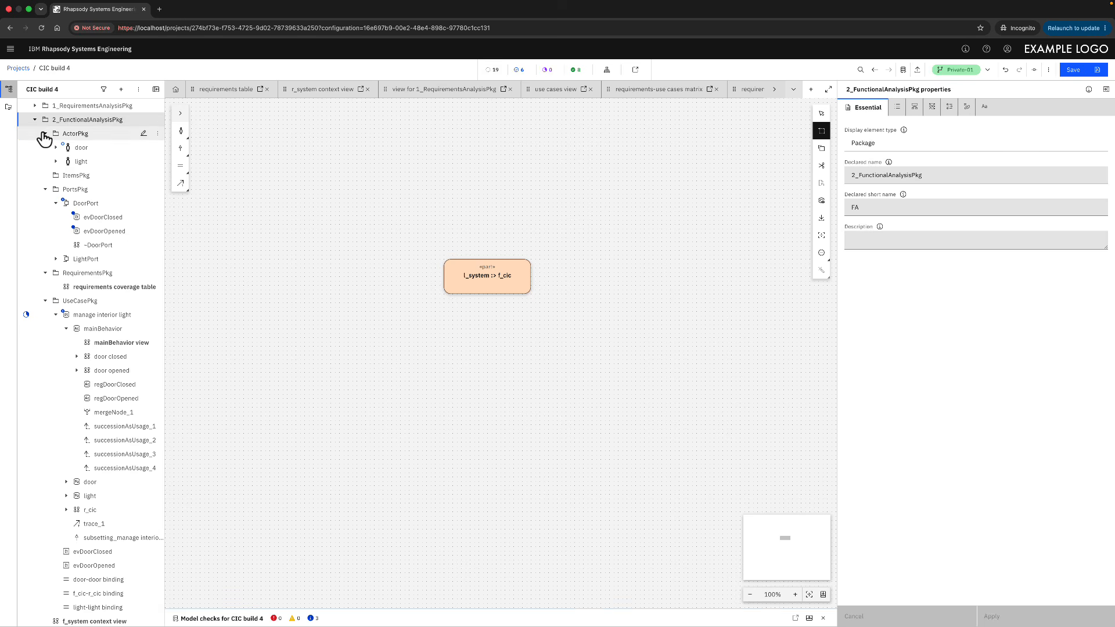
click(45, 134)
click(46, 162)
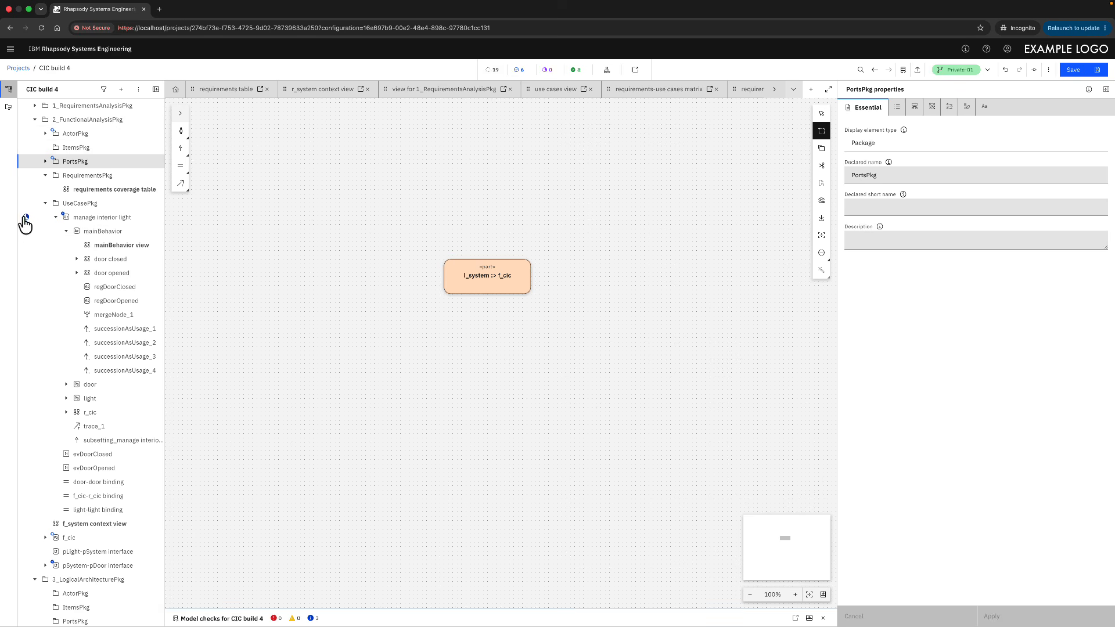
click(157, 219)
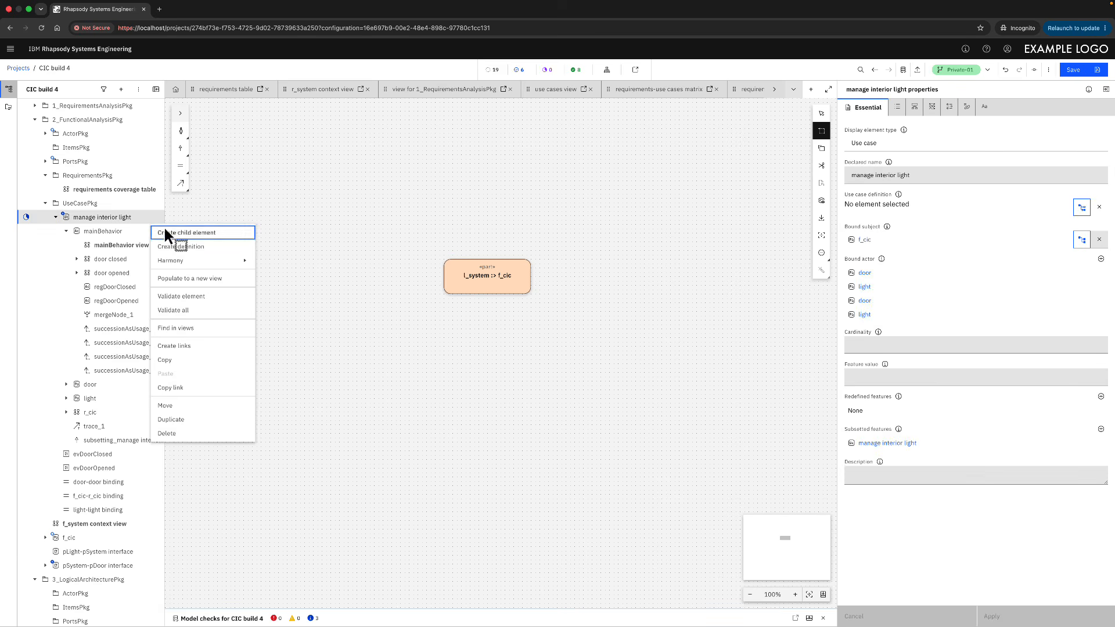
mouse_move(201, 265)
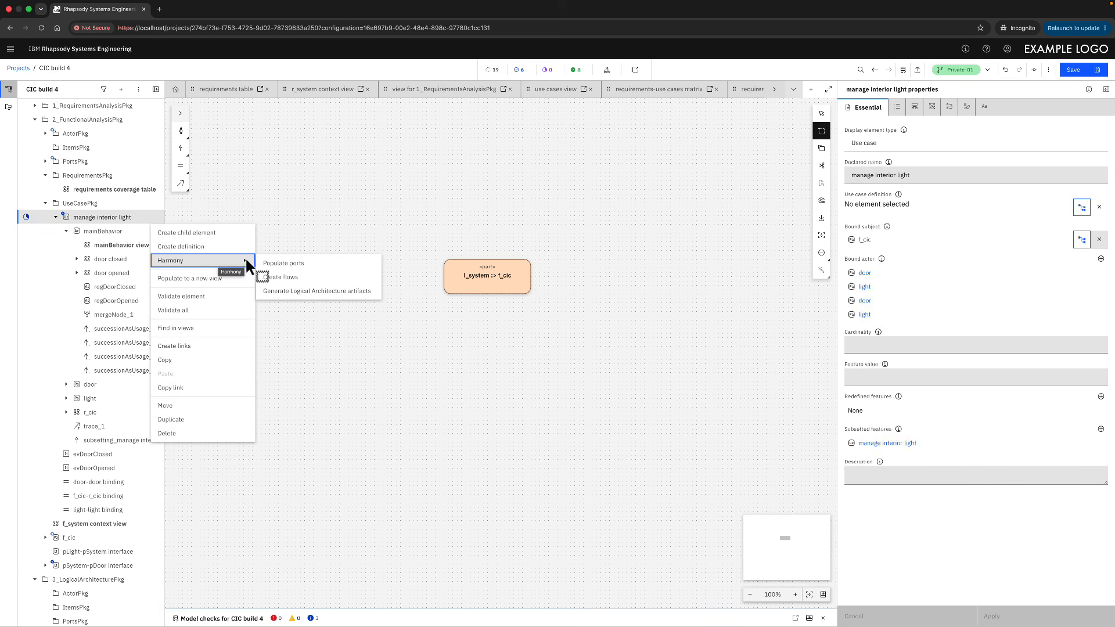
click(318, 290)
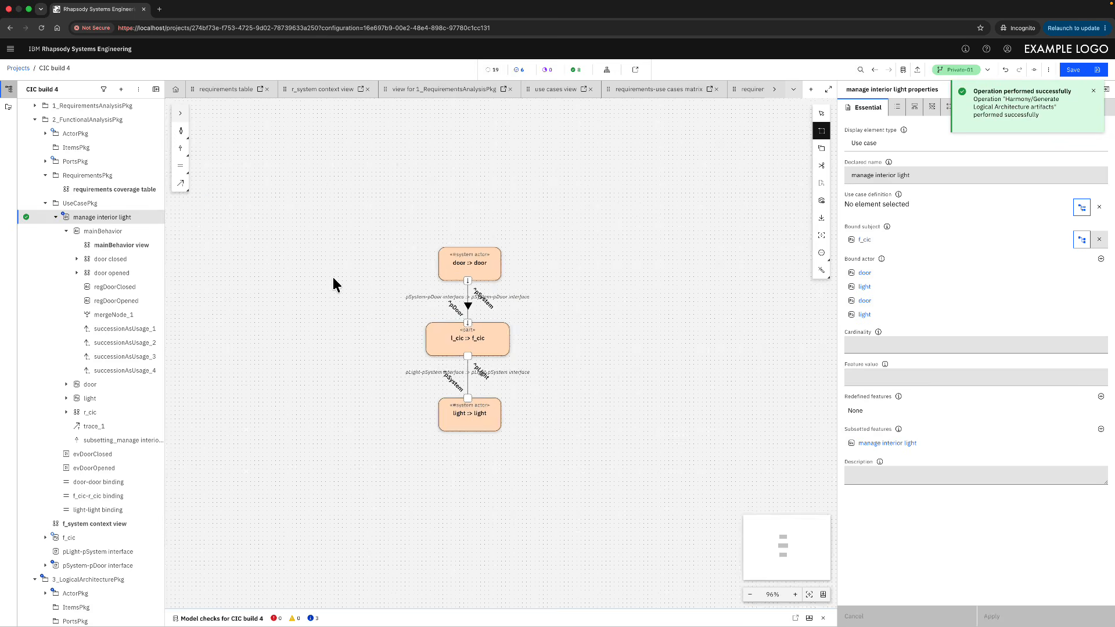
scroll(621, 381, up, 5)
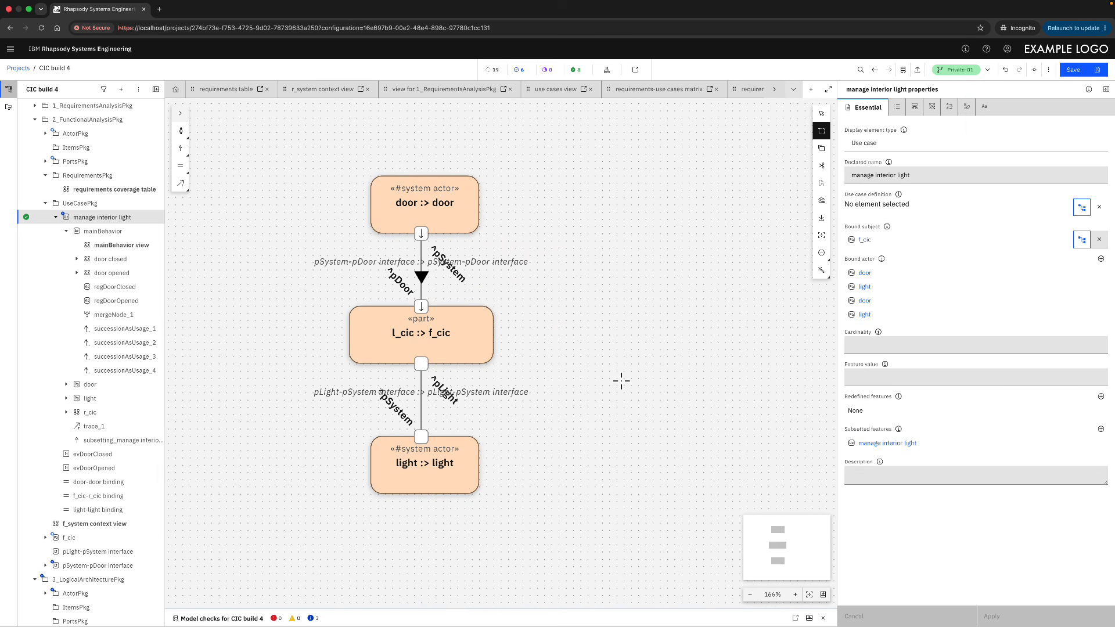
Step: Set the status of the Harmony task 3b.1 - add subsystems parts to Started
click(607, 69)
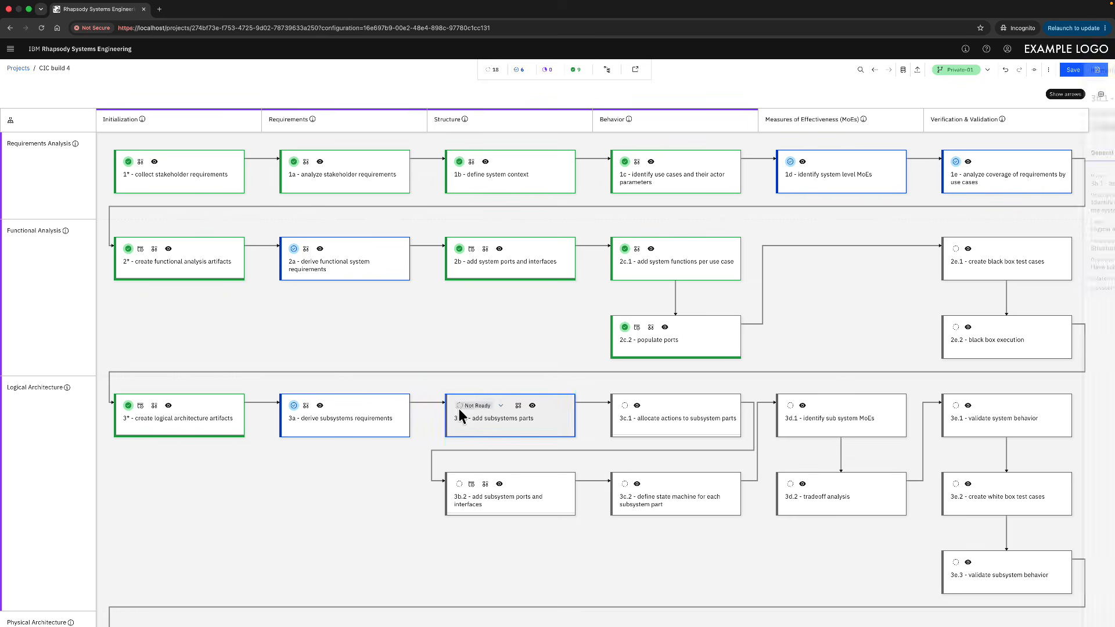
click(459, 406)
click(464, 324)
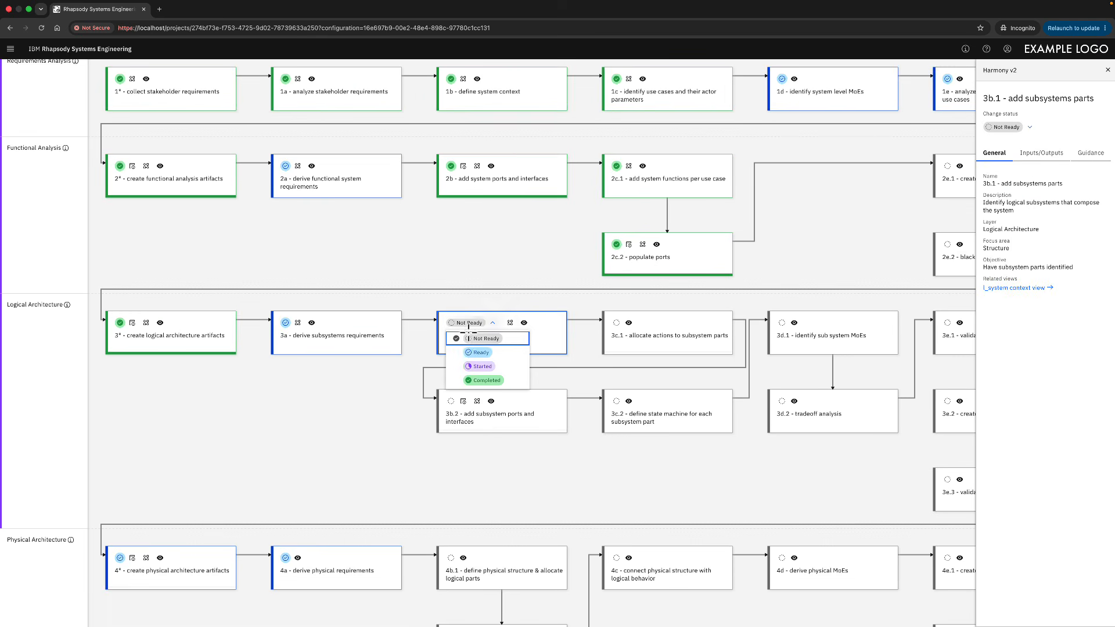
click(477, 366)
scroll(442, 275, up, 2)
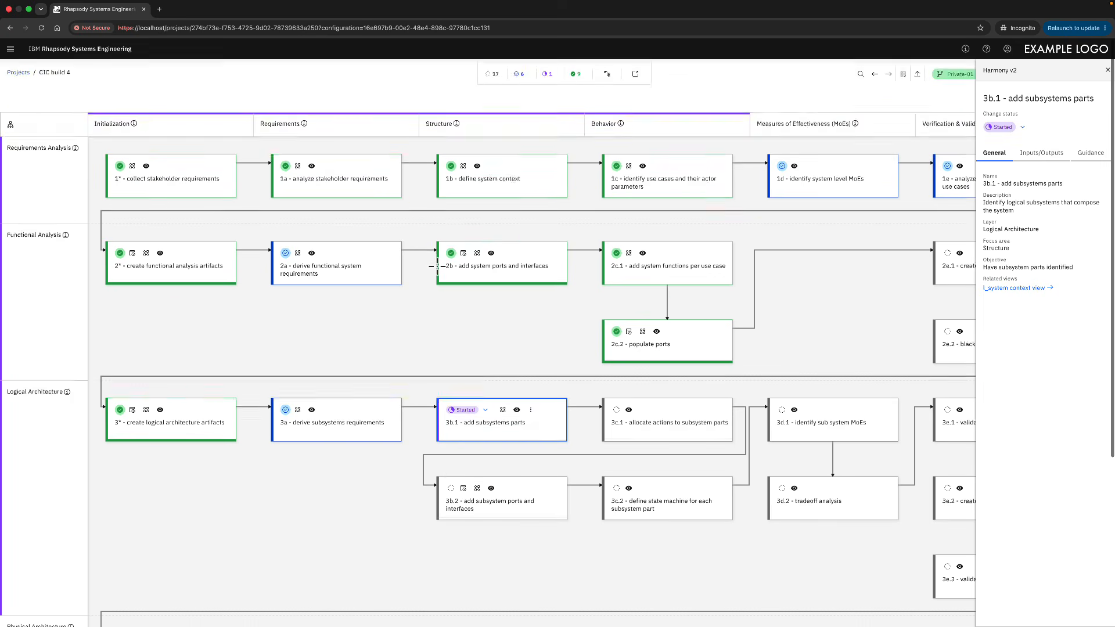
Step: Open the l_system context view of task 3b.1 and move the door and light actors farther away from the l_cic part
click(503, 412)
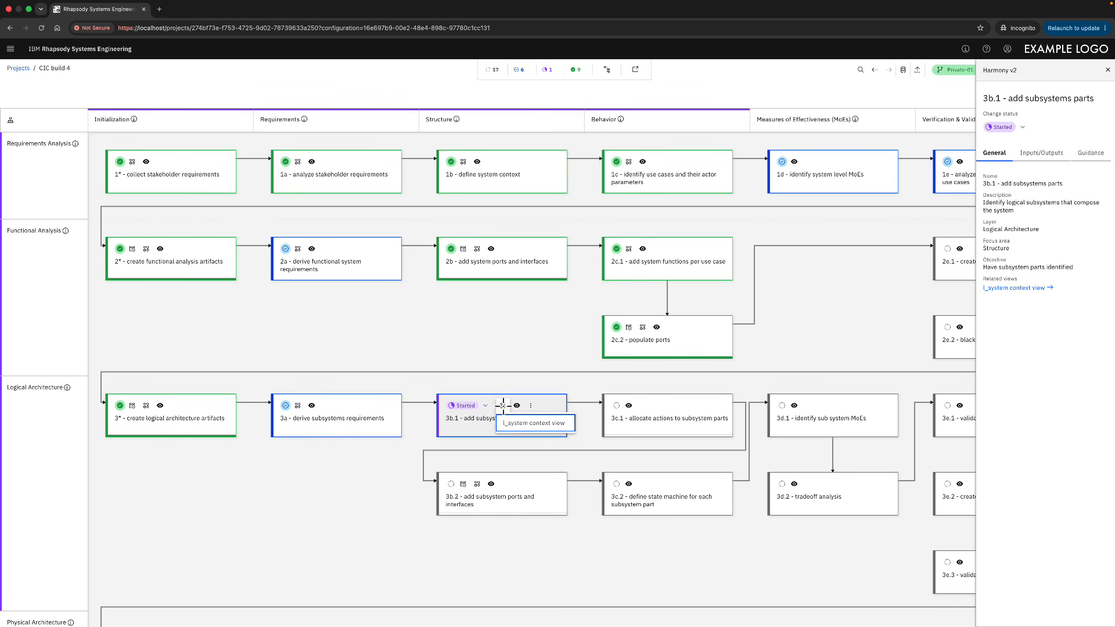
click(515, 424)
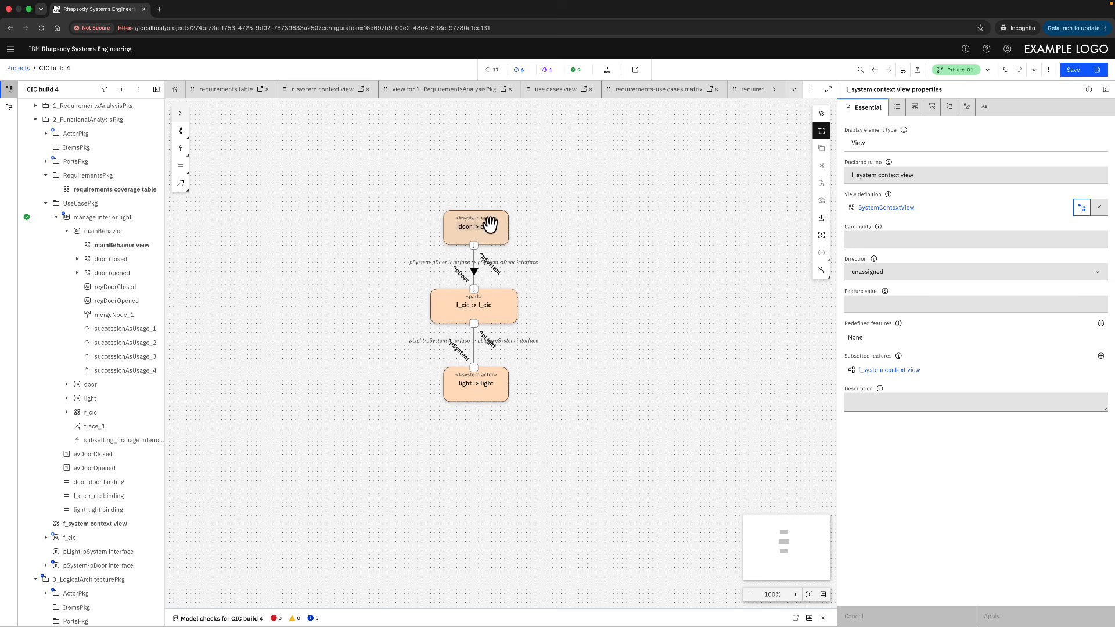
drag(491, 223, 486, 167)
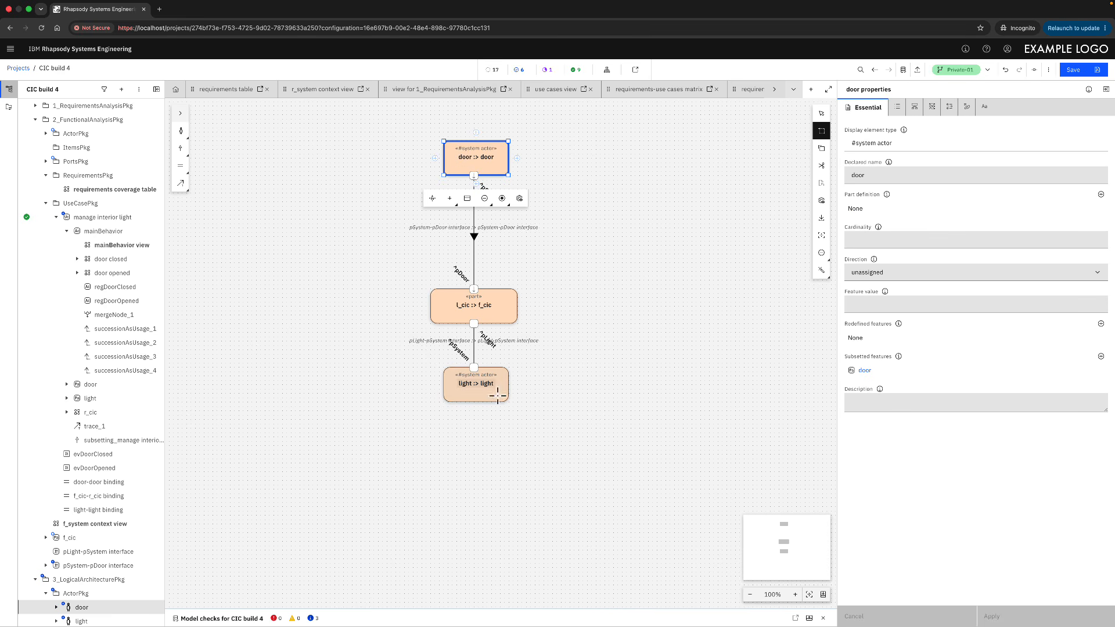
drag(495, 395, 493, 518)
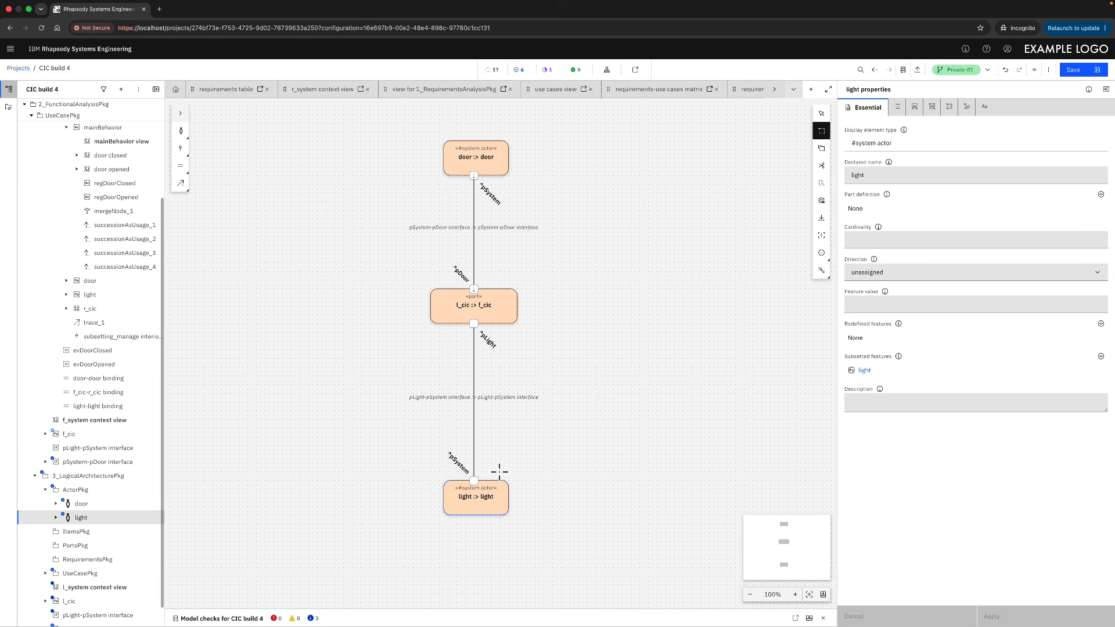
Step: Show the graphical compartment of the l_cic part
click(501, 307)
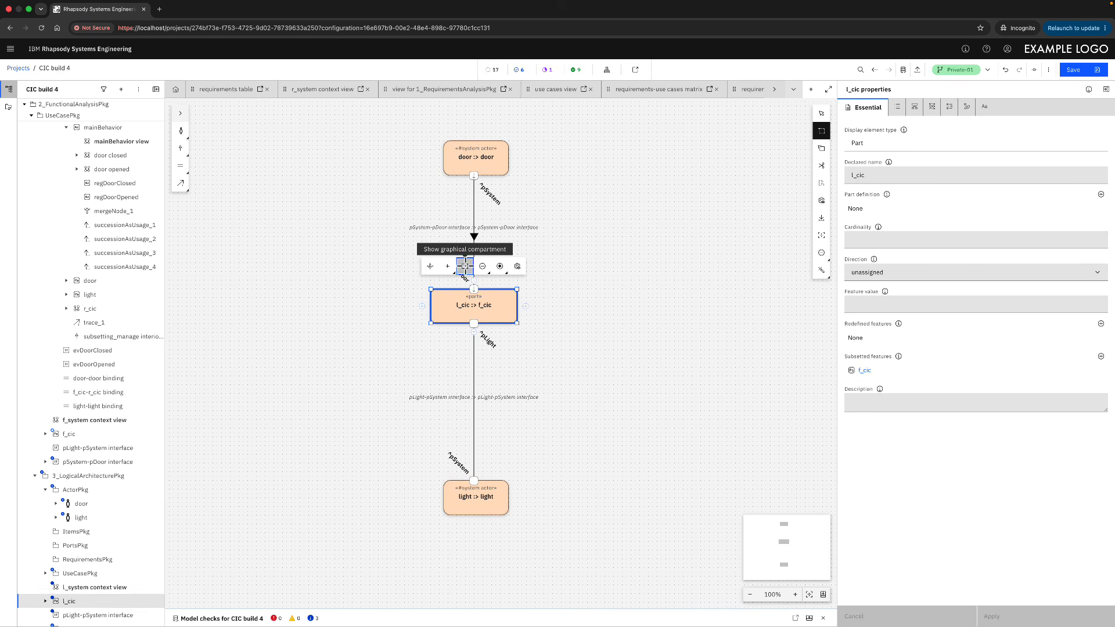
click(474, 266)
drag(513, 356, 504, 364)
Step: Add a part named door manager inside the l_cic part
click(182, 129)
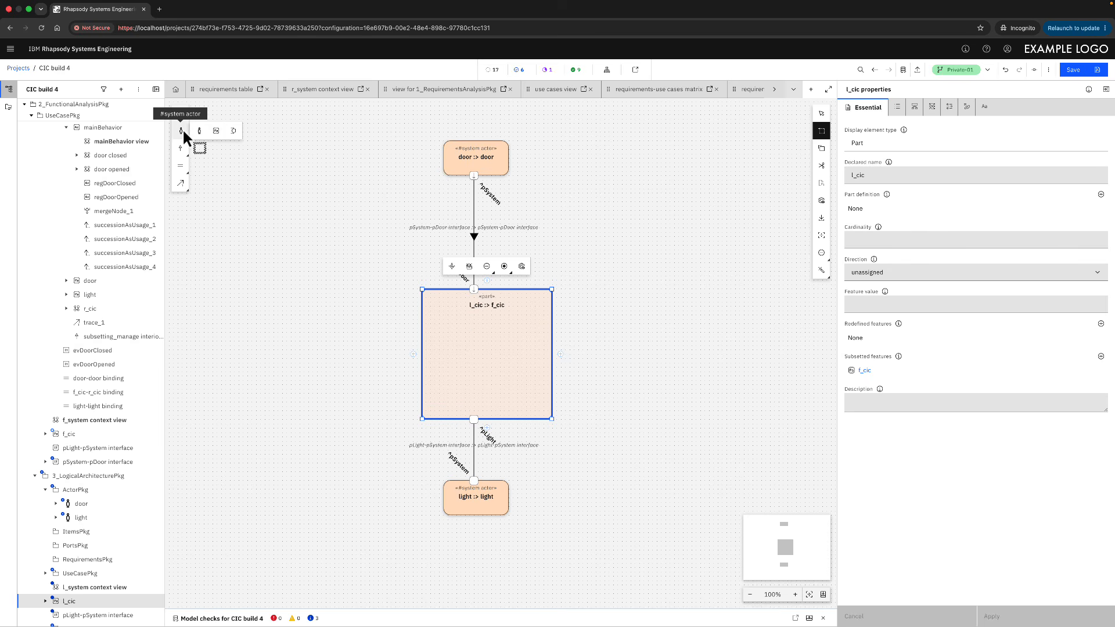
click(215, 132)
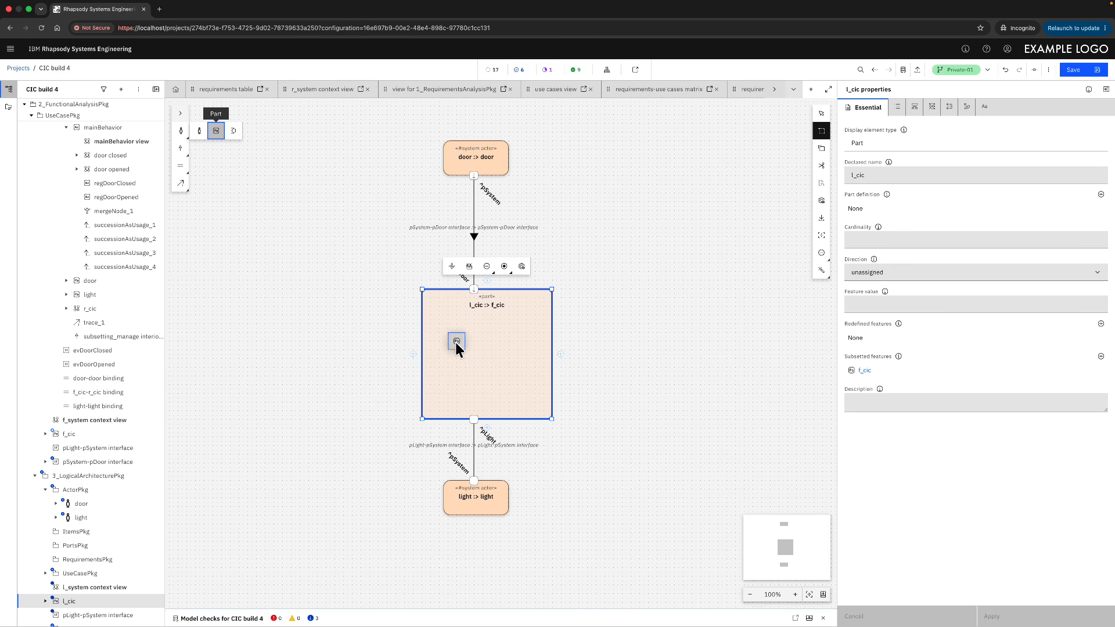
click(457, 344)
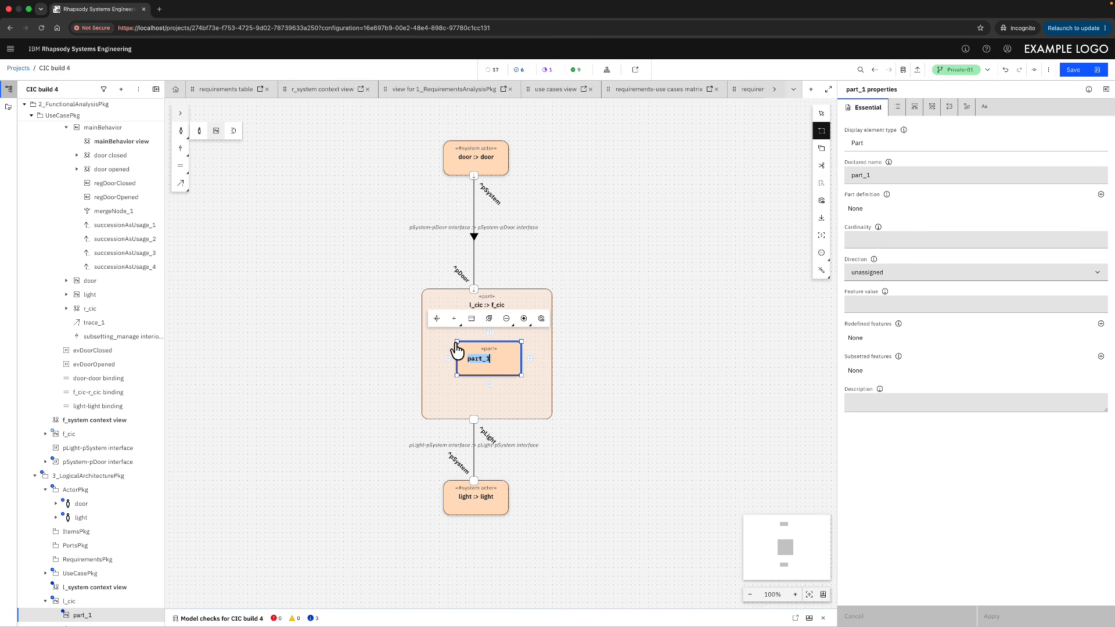
text(pa)
text(or manage)
text(r)
key(Return)
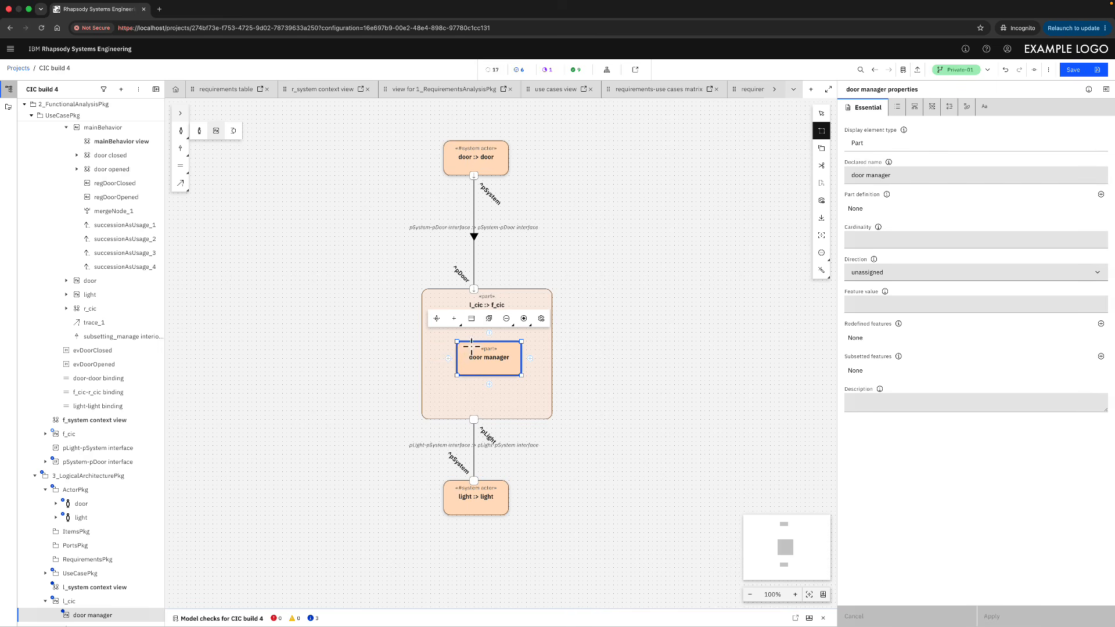
Step: Enlarge the l_cic part, reposition door manager inside it and shift the pDoor port along its upper border
click(634, 384)
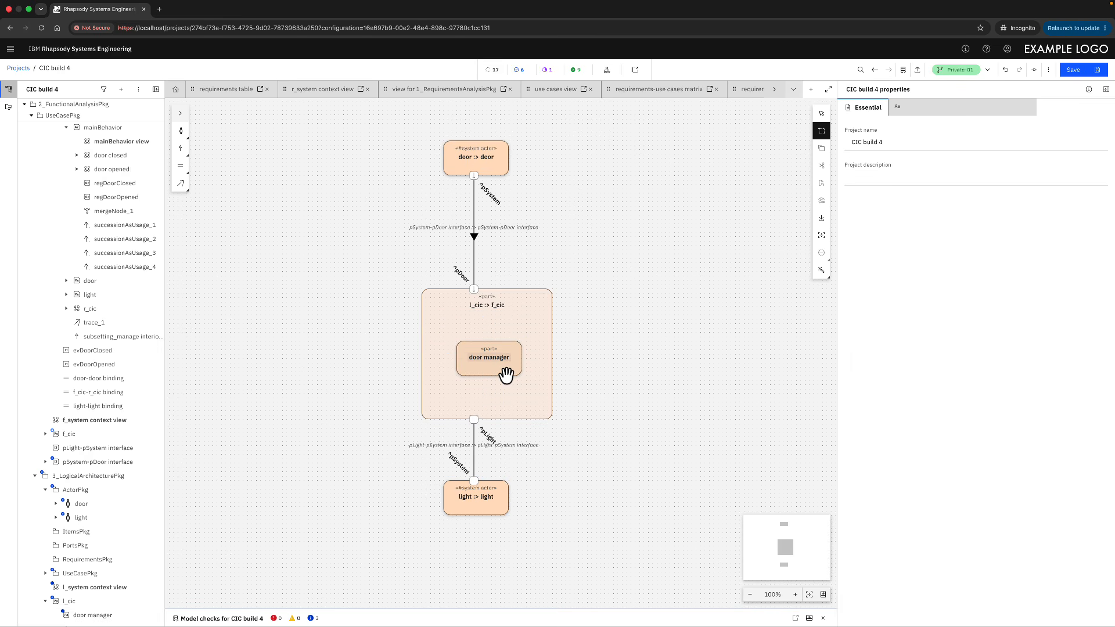
drag(449, 373, 476, 343)
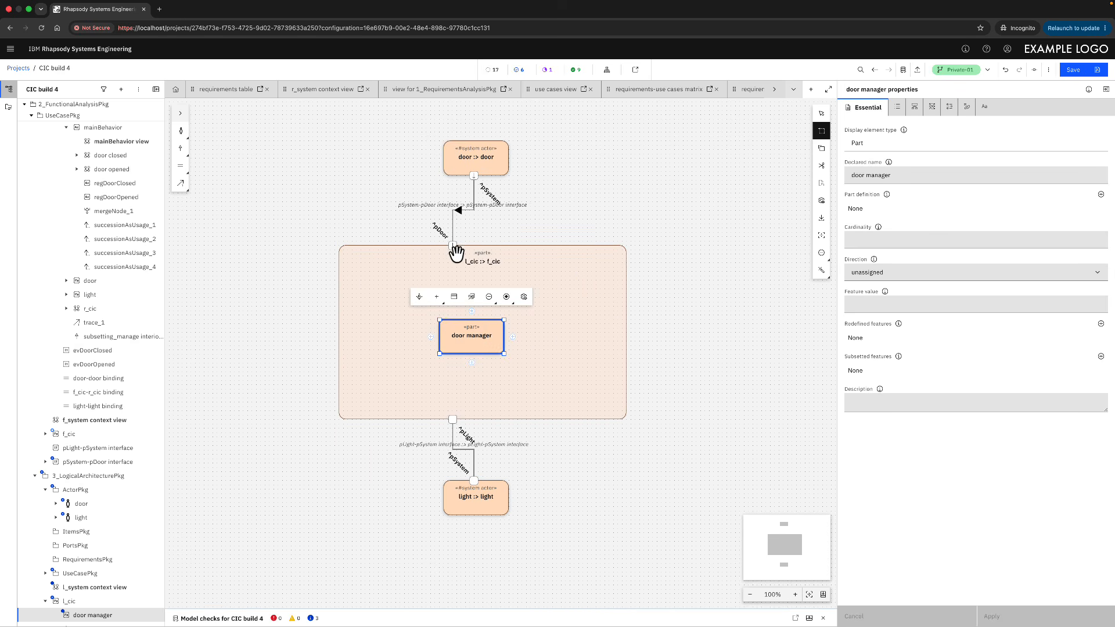
drag(444, 253, 430, 252)
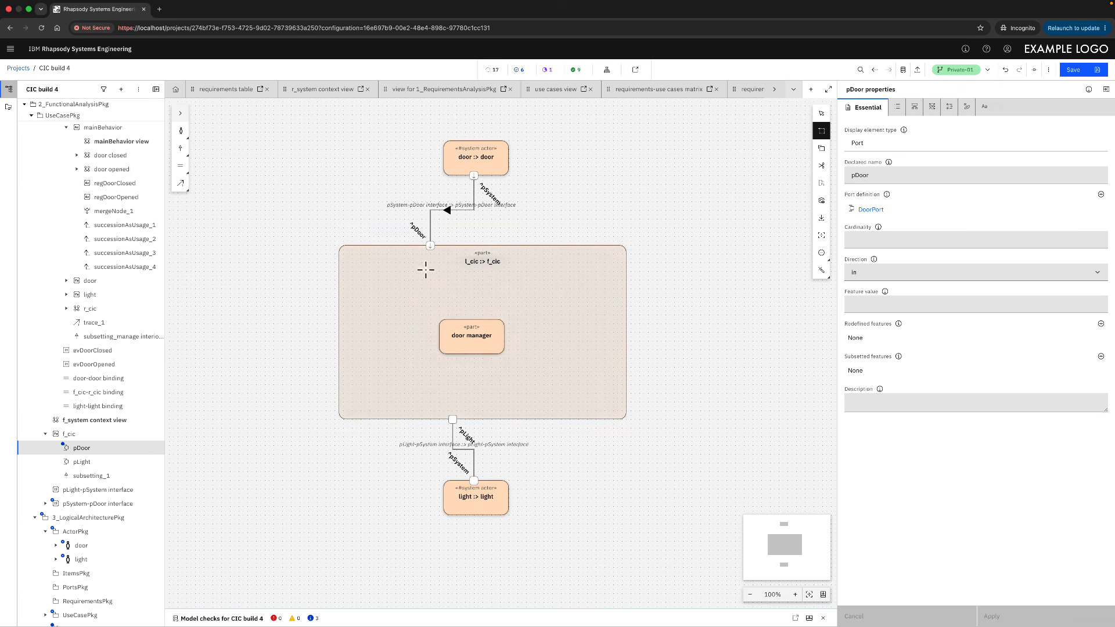
Step: Draw an interface from the pDoor port of l_cic to the door manager part
mouse_move(178, 151)
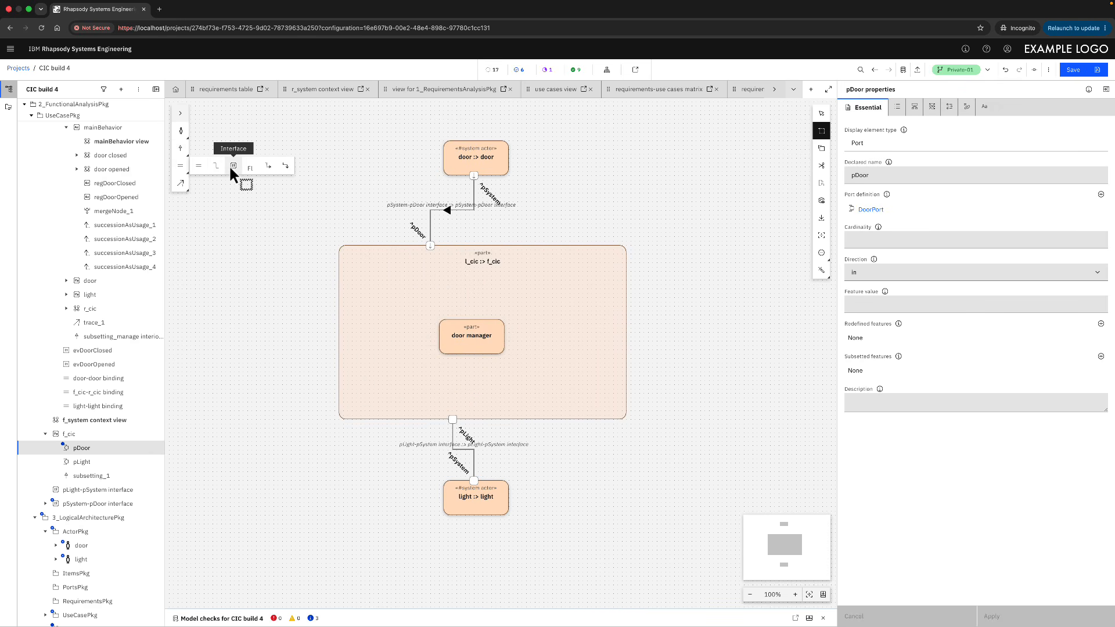
click(233, 166)
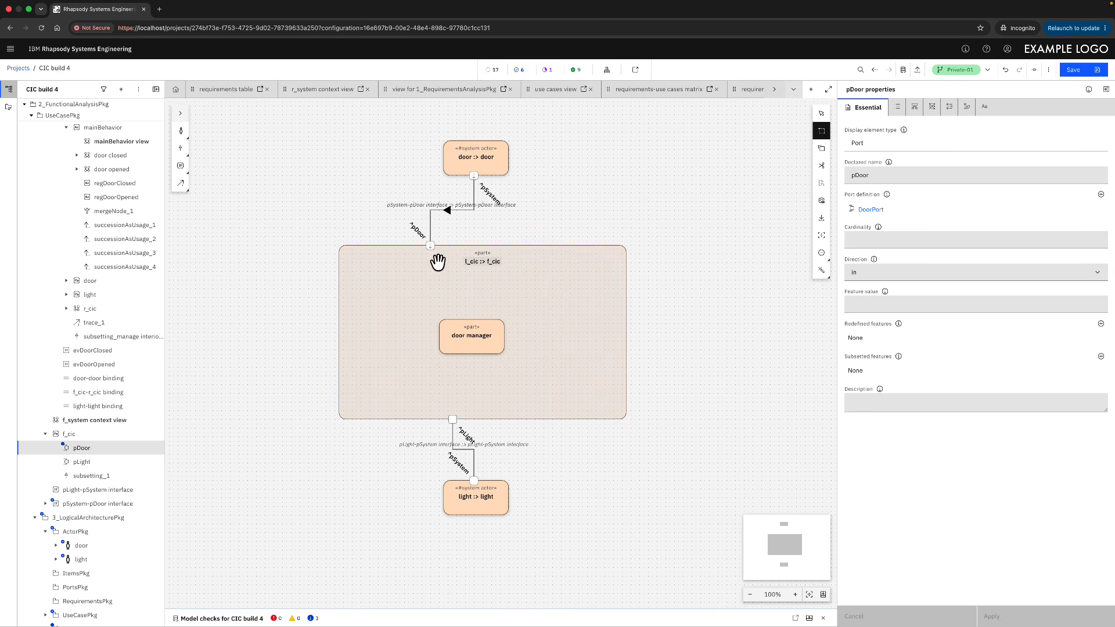
drag(429, 249, 475, 320)
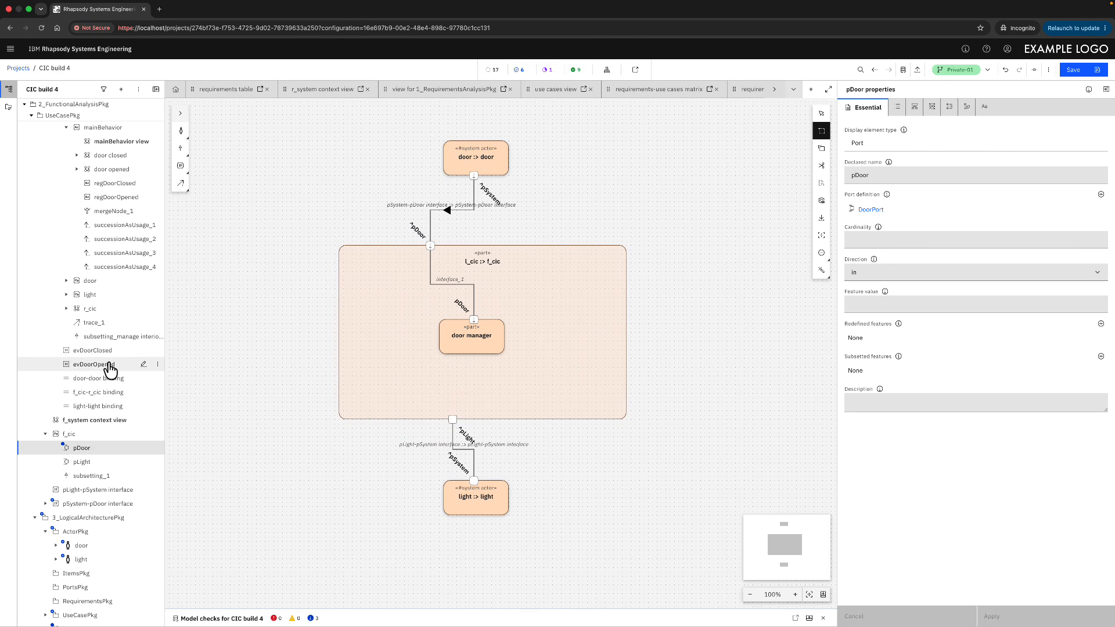
scroll(110, 367, up, 2)
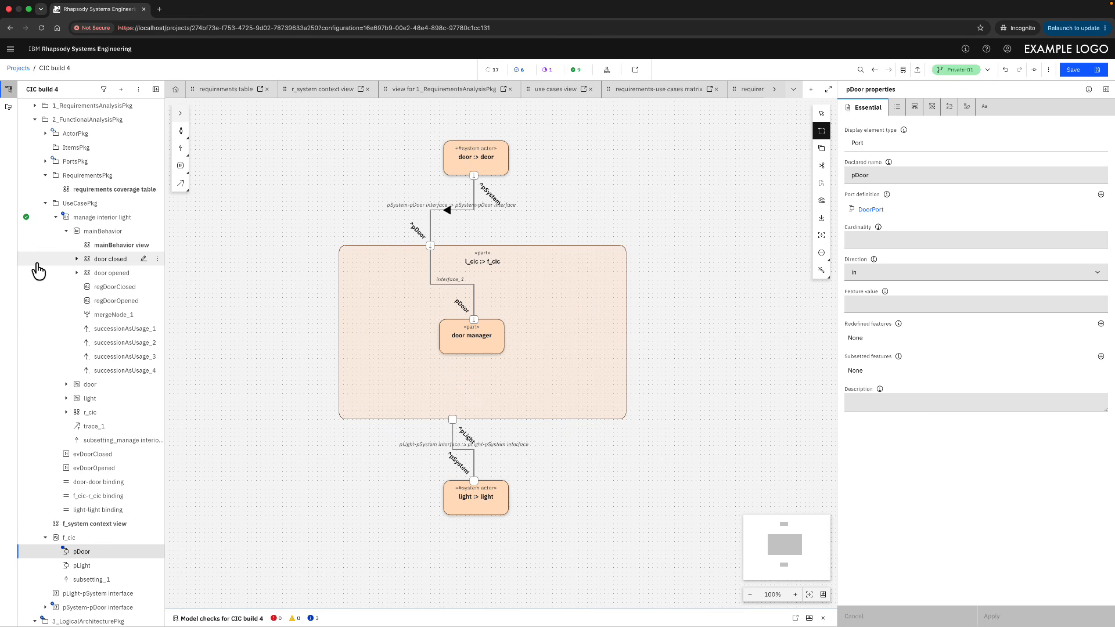
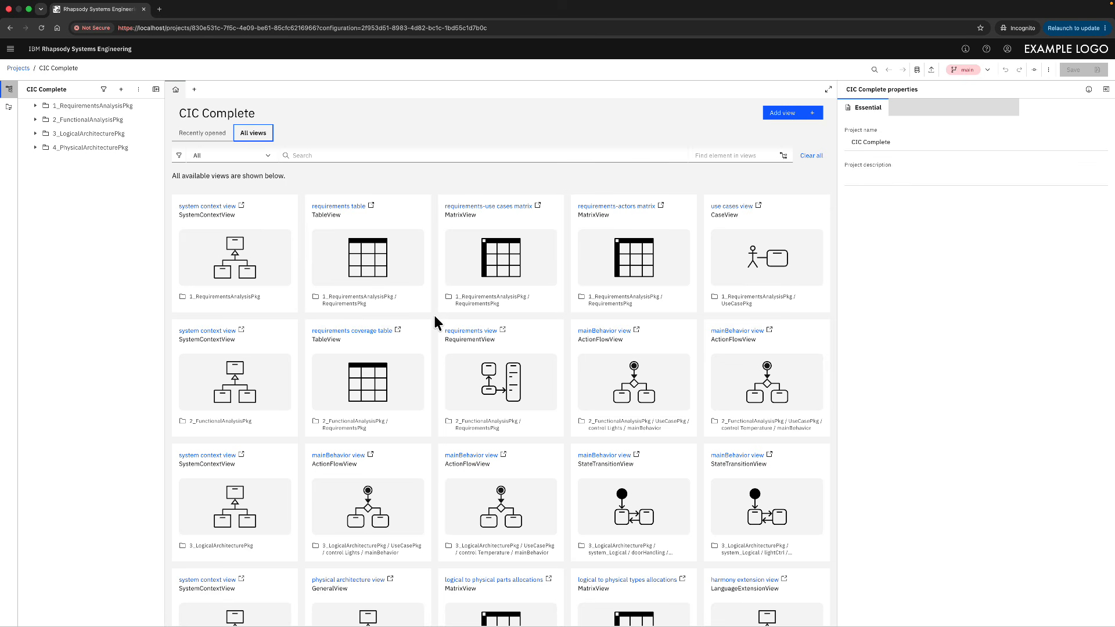
Step: Open the mainBehavior view of the control Lights use case in 2_FunctionalAnalysisPkg and examine its whole action flow
scroll(434, 318, down, 3)
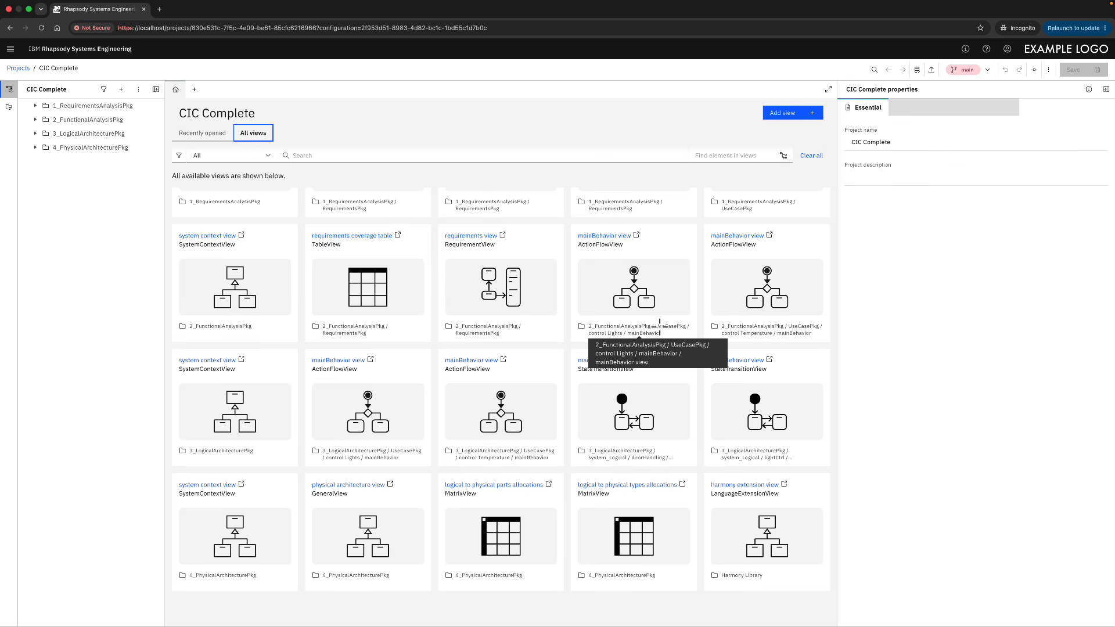
click(617, 234)
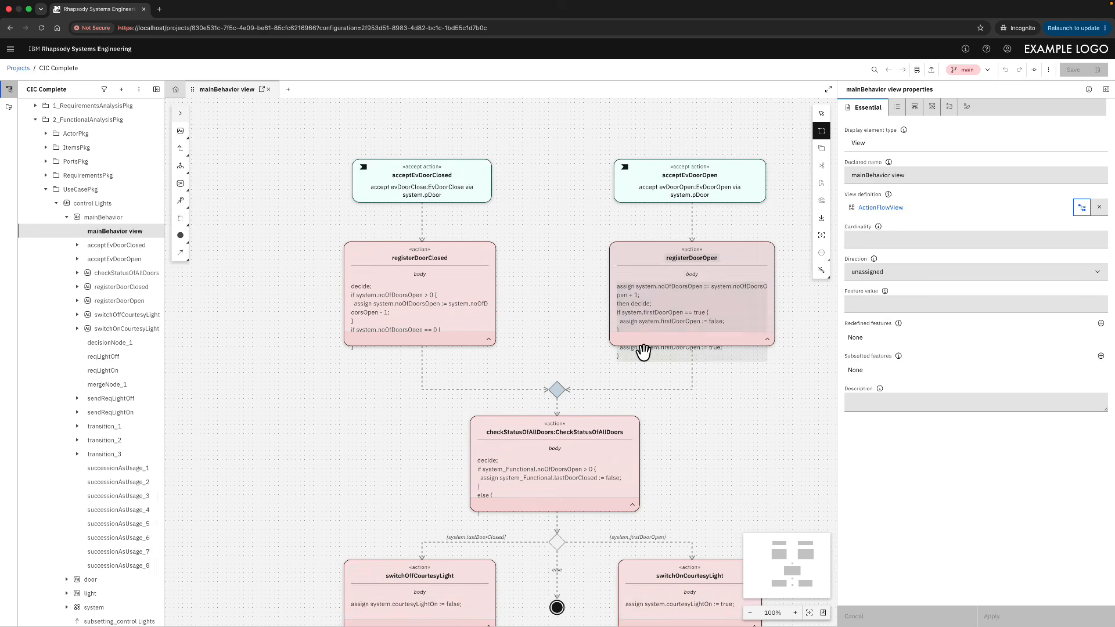
scroll(388, 354, down, 5)
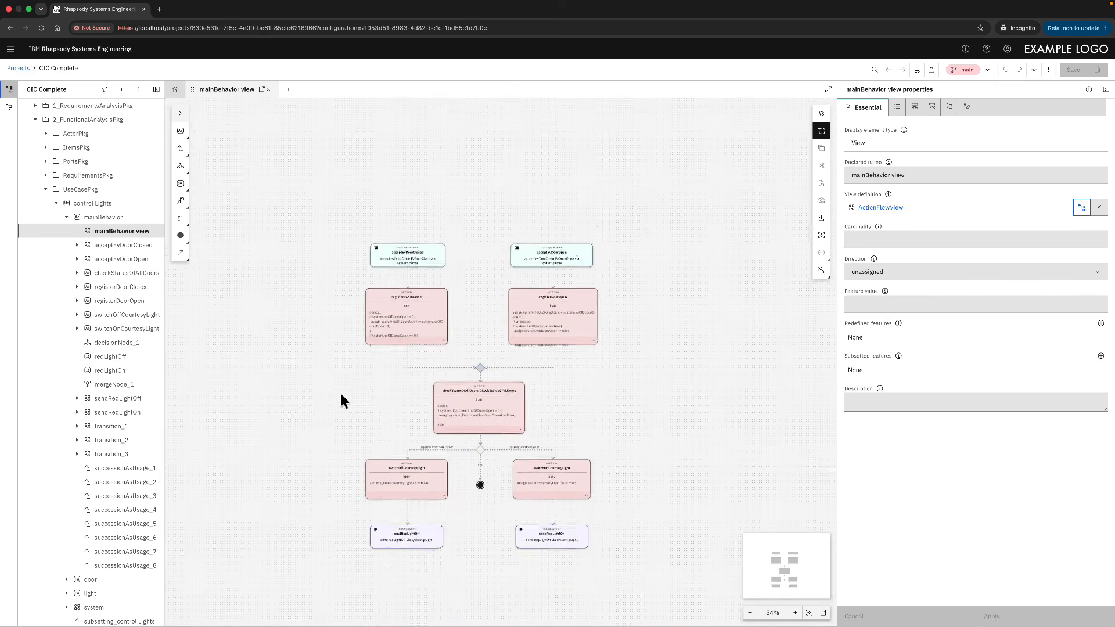
scroll(380, 317, up, 3)
drag(423, 292, 367, 347)
scroll(367, 347, up, 2)
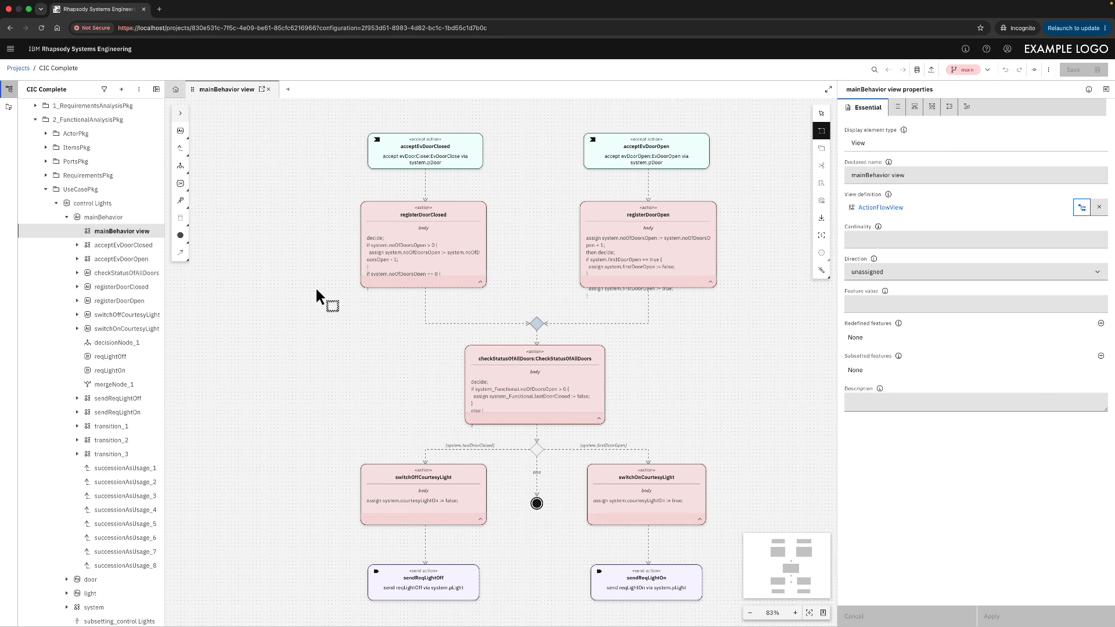
Step: Collapse 2_FunctionalAnalysisPkg and open the system context view of 1_RequirementsAnalysisPkg
click(46, 190)
click(35, 119)
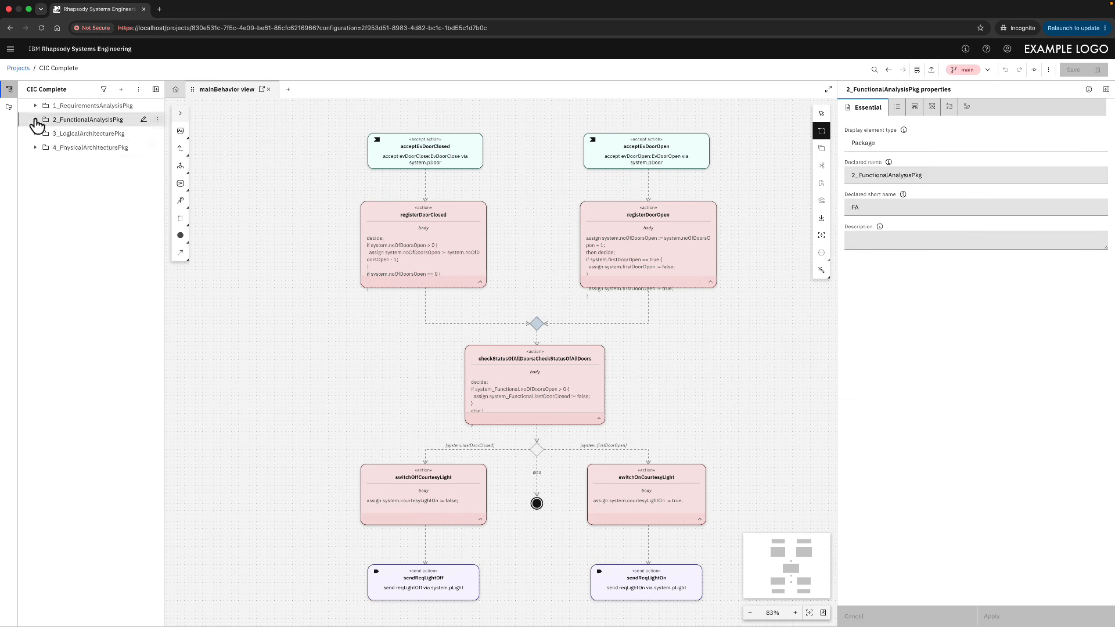
click(36, 106)
double_click(100, 164)
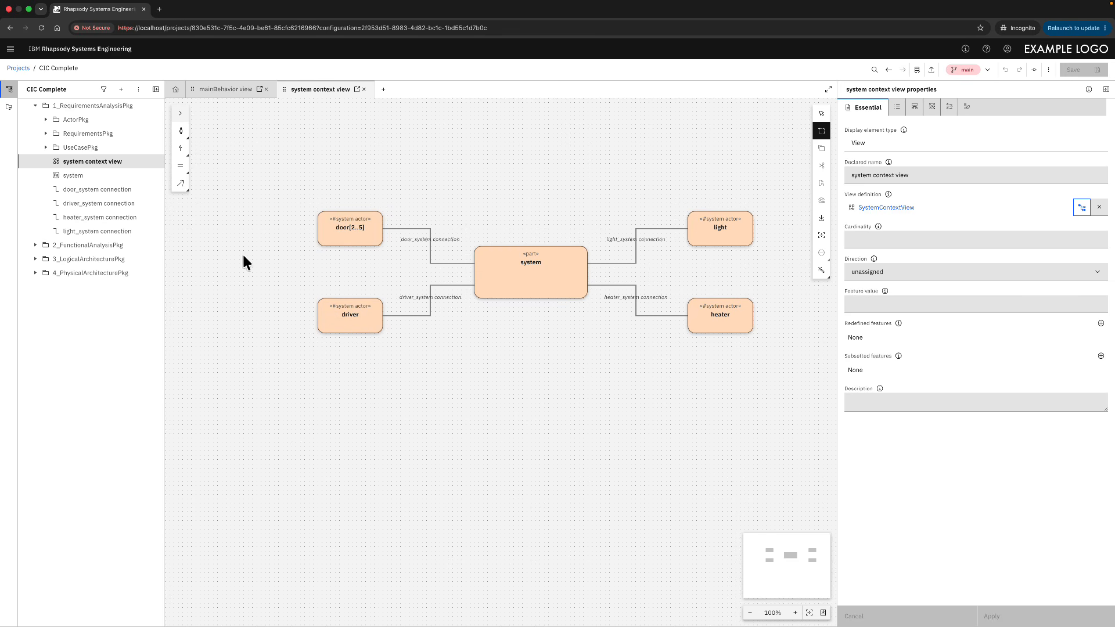
Step: Open the requirements-actors matrix and the requirements-use cases matrix in RequirementsPkg to examine their traces
click(58, 135)
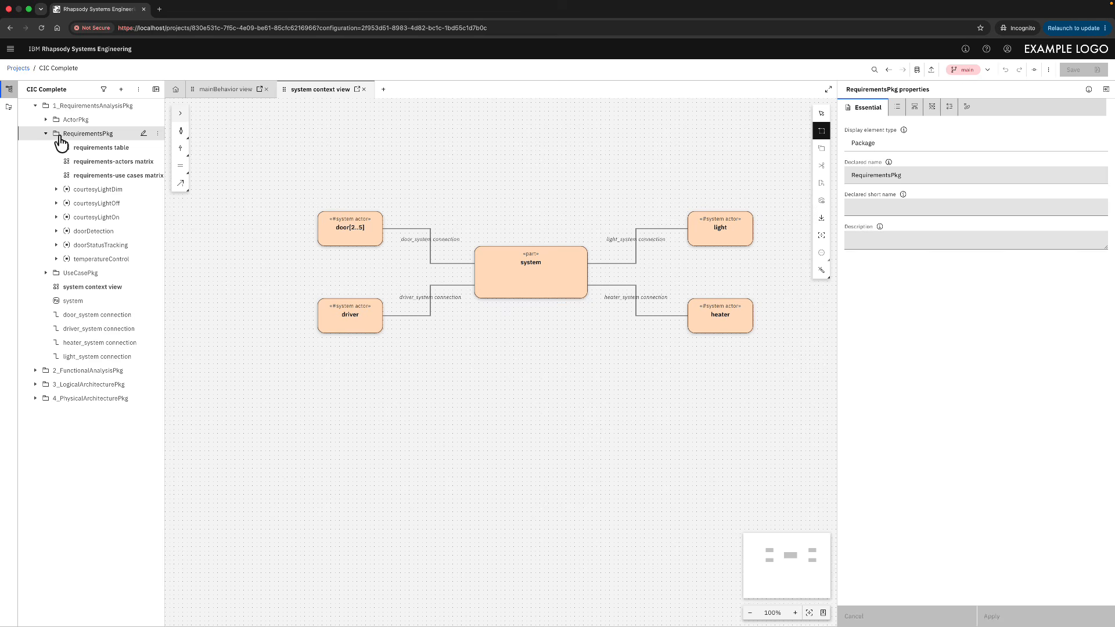
double_click(94, 166)
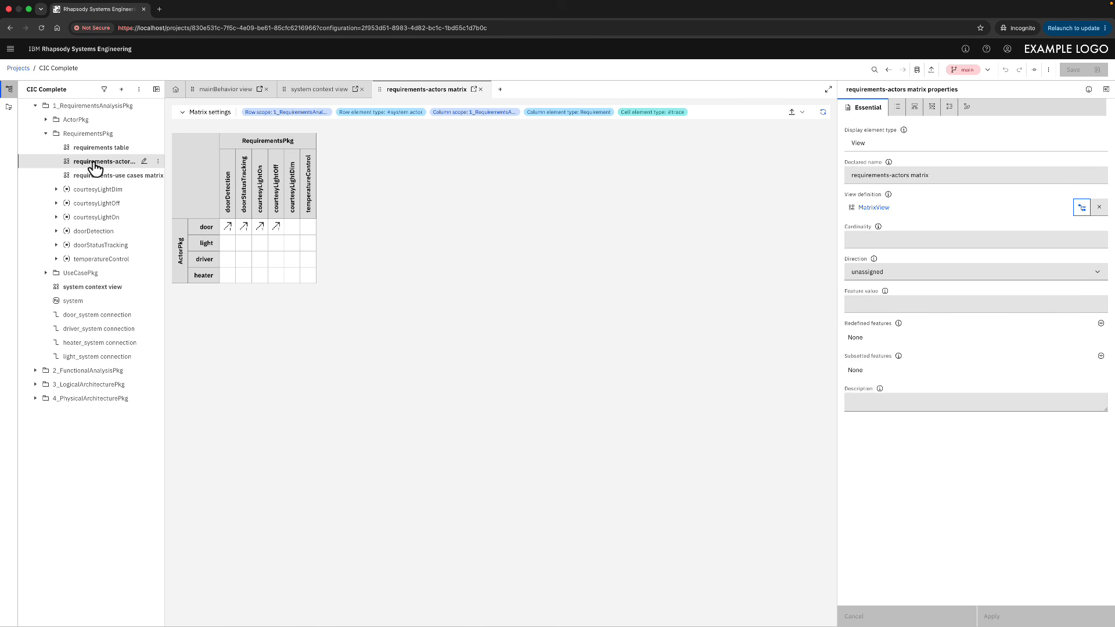
double_click(97, 176)
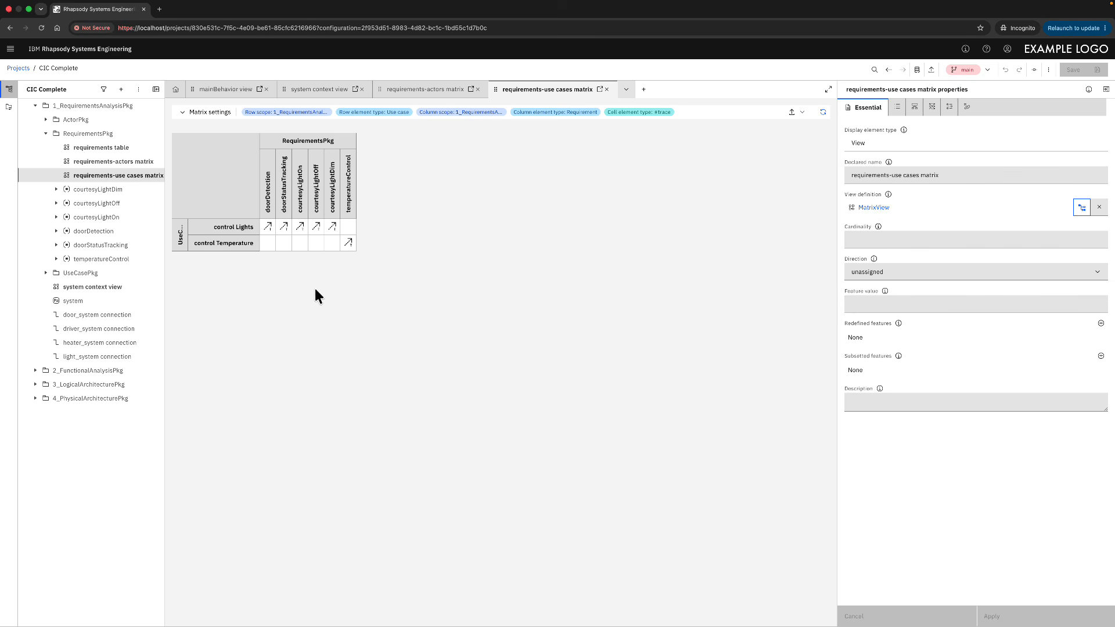
Step: Open the mainBehavior view of the control Temperature use case in the UseCasePkg of 2_FunctionalAnalysisPkg
click(36, 105)
click(36, 120)
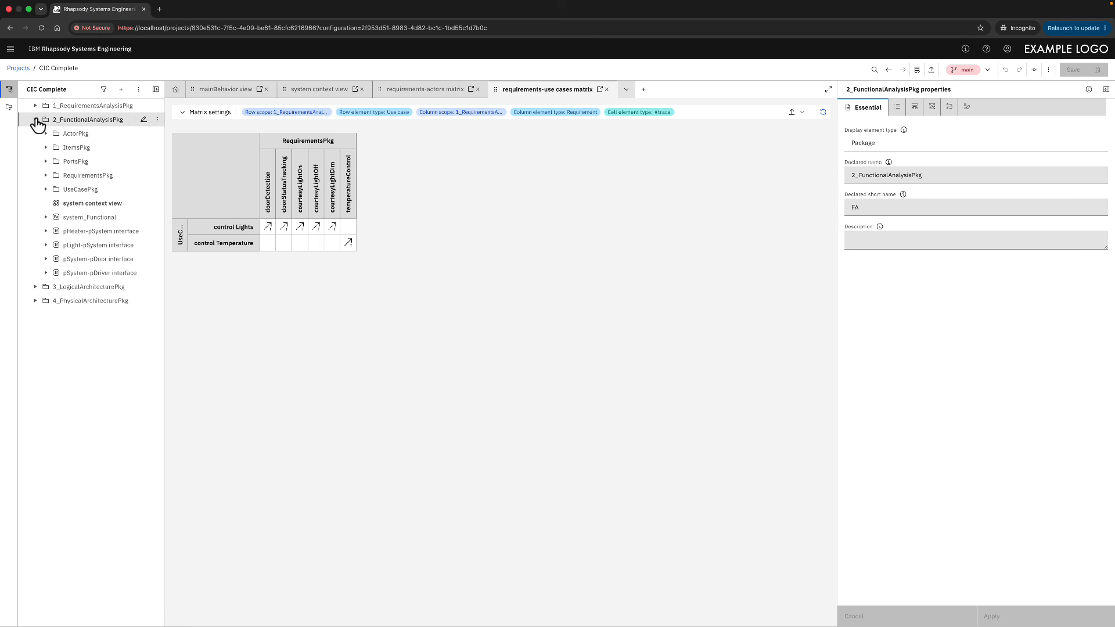
click(45, 190)
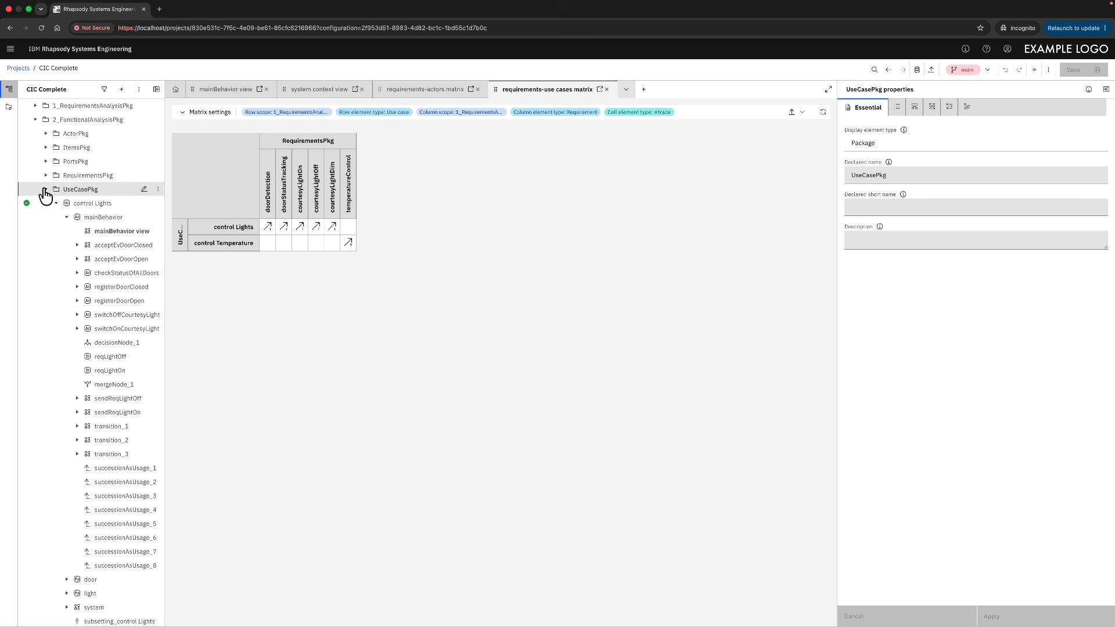
click(68, 218)
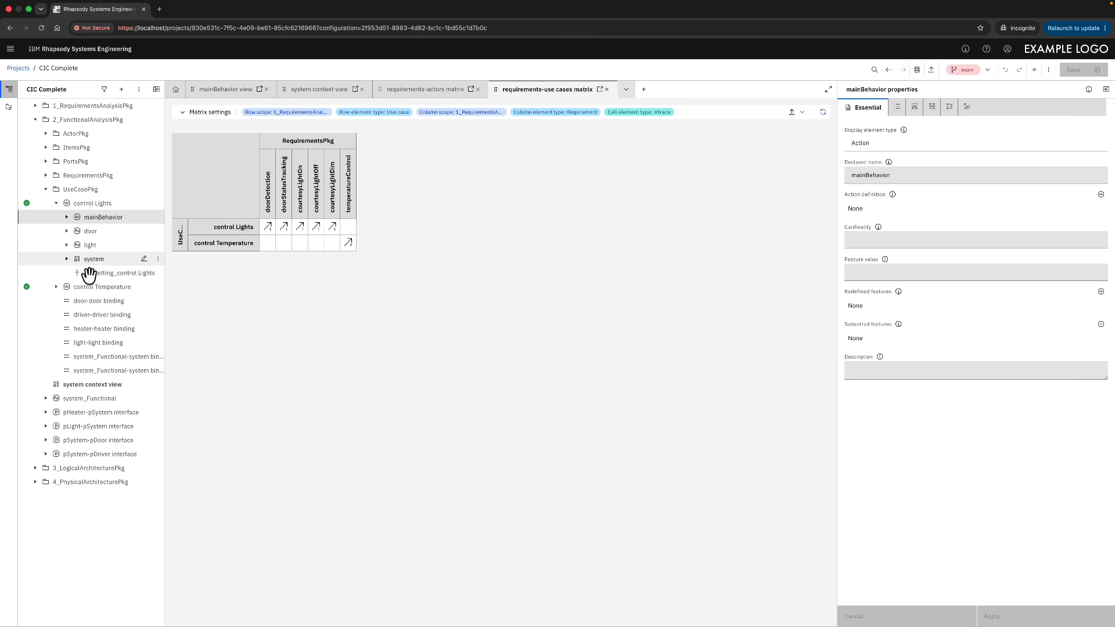
click(56, 287)
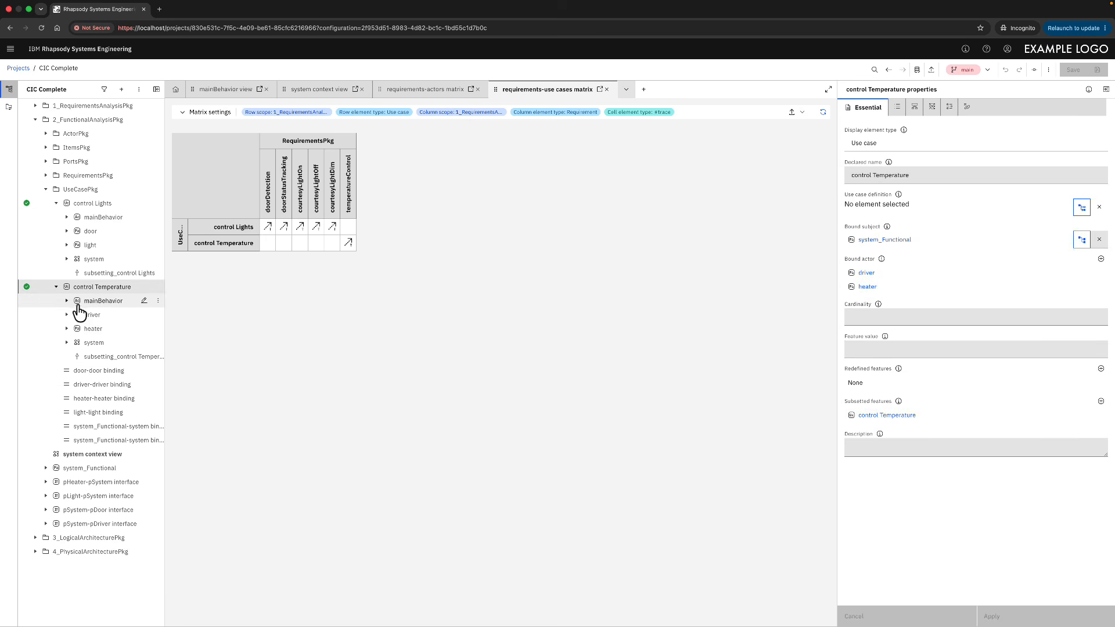
click(67, 301)
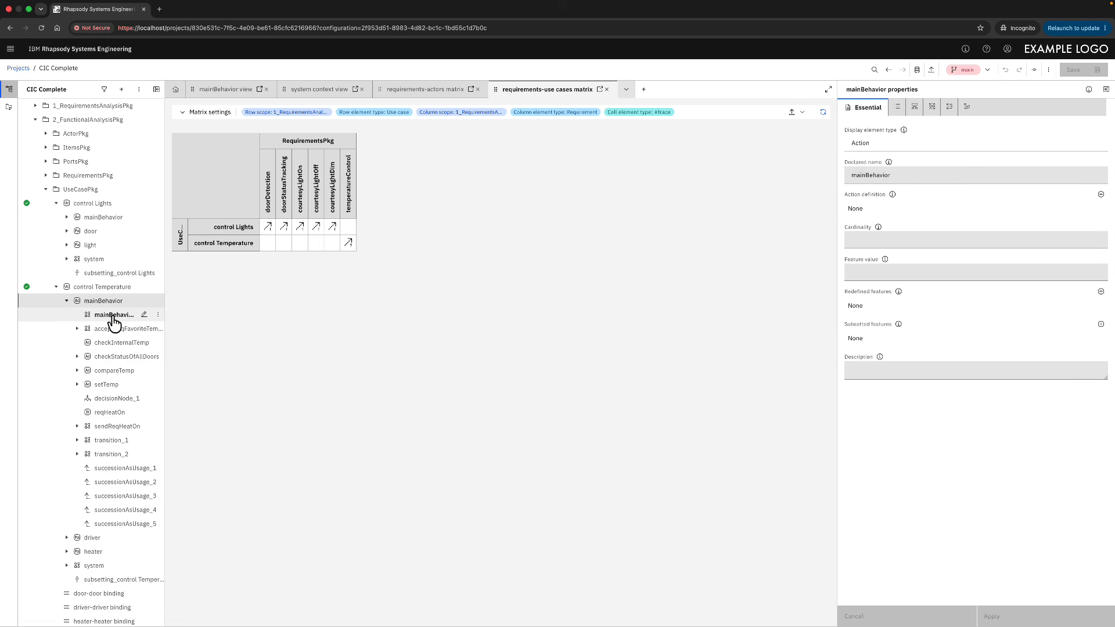
double_click(110, 316)
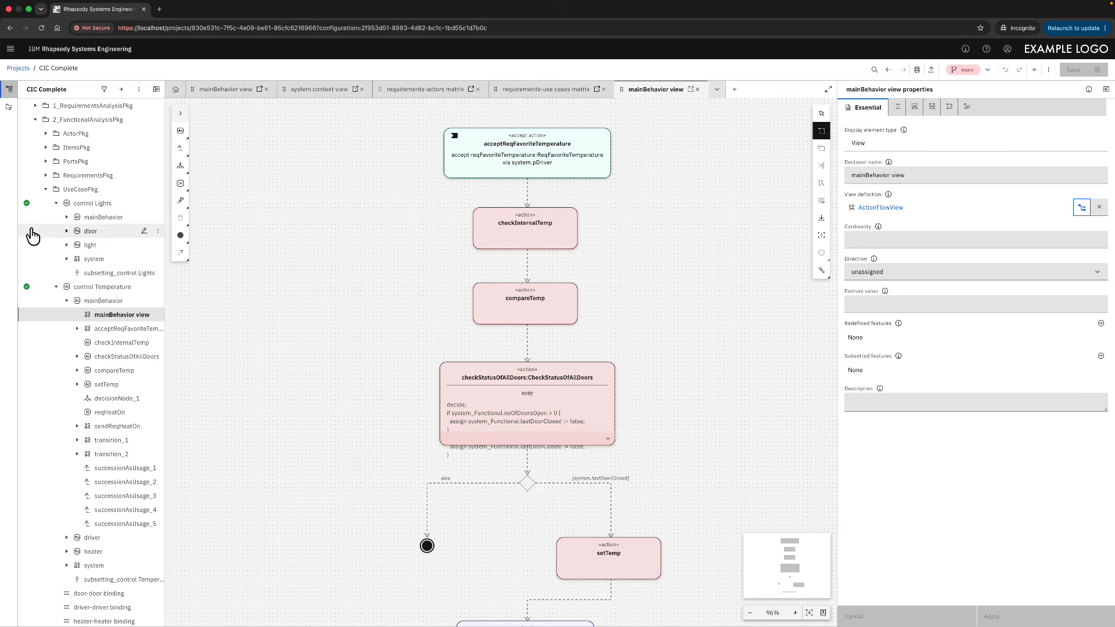
Step: Collapse UseCasePkg and open the requirements view in the RequirementsPkg of 2_FunctionalAnalysisPkg to examine its satisfy and assume relations
click(46, 190)
click(46, 177)
click(46, 176)
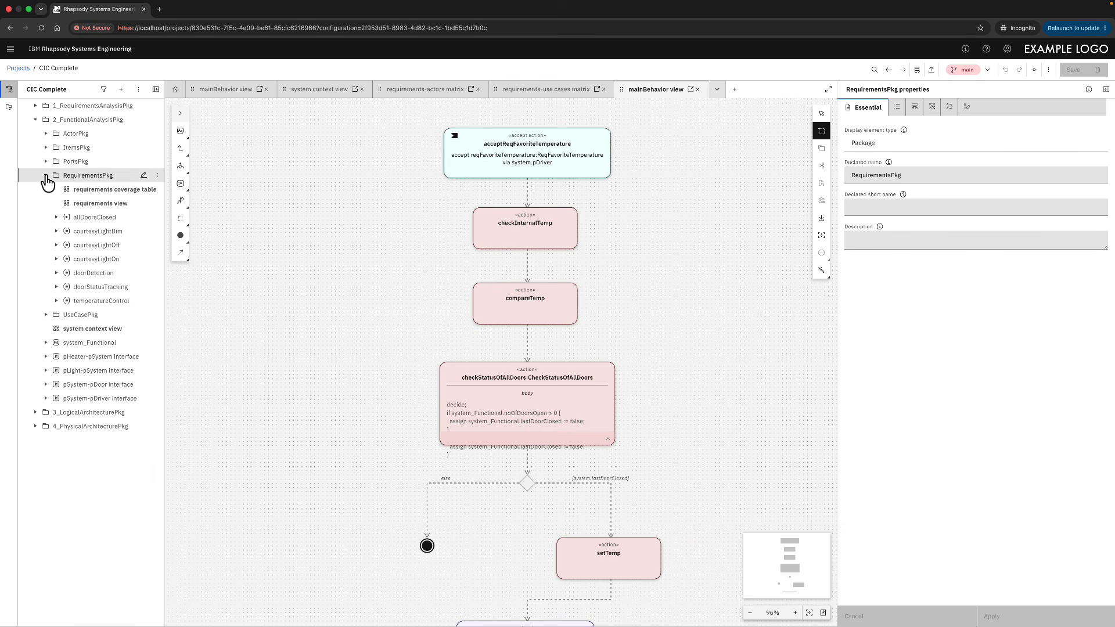
double_click(102, 205)
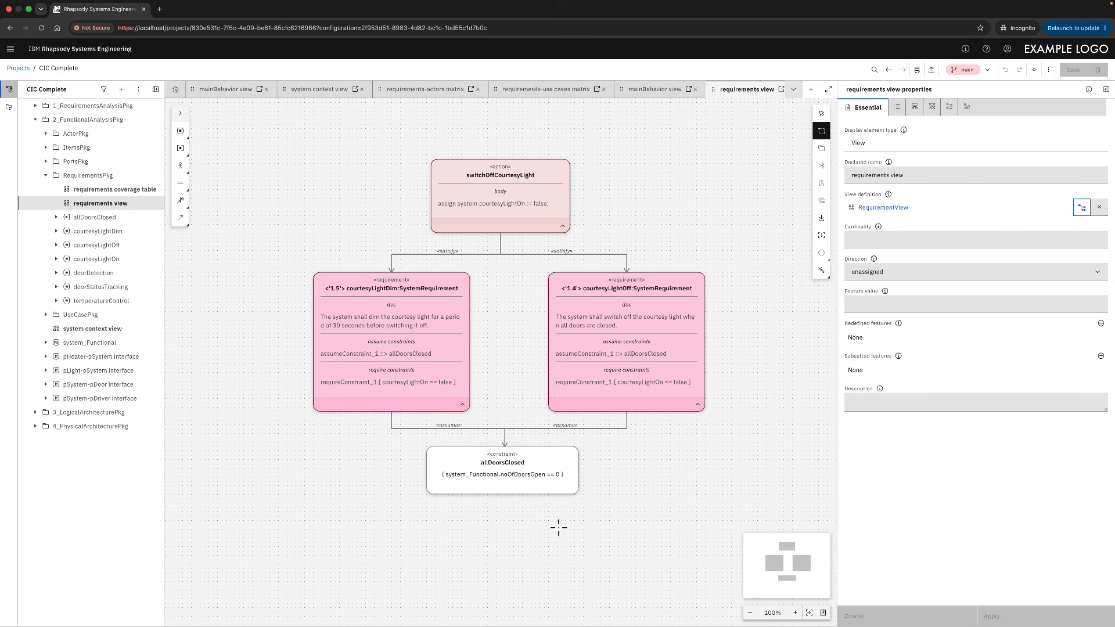
Step: Open the requirements coverage table and follow the registerDoorOpen action satisfying requirement 1.1.1 to its place in the model, then collapse UseCasePkg
click(96, 189)
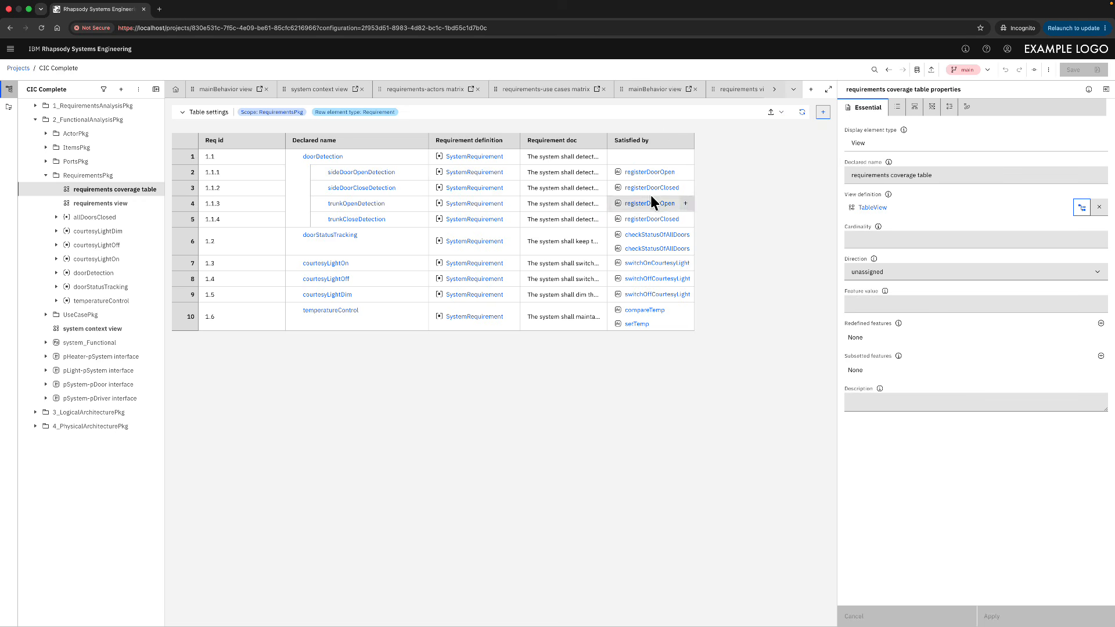
click(651, 172)
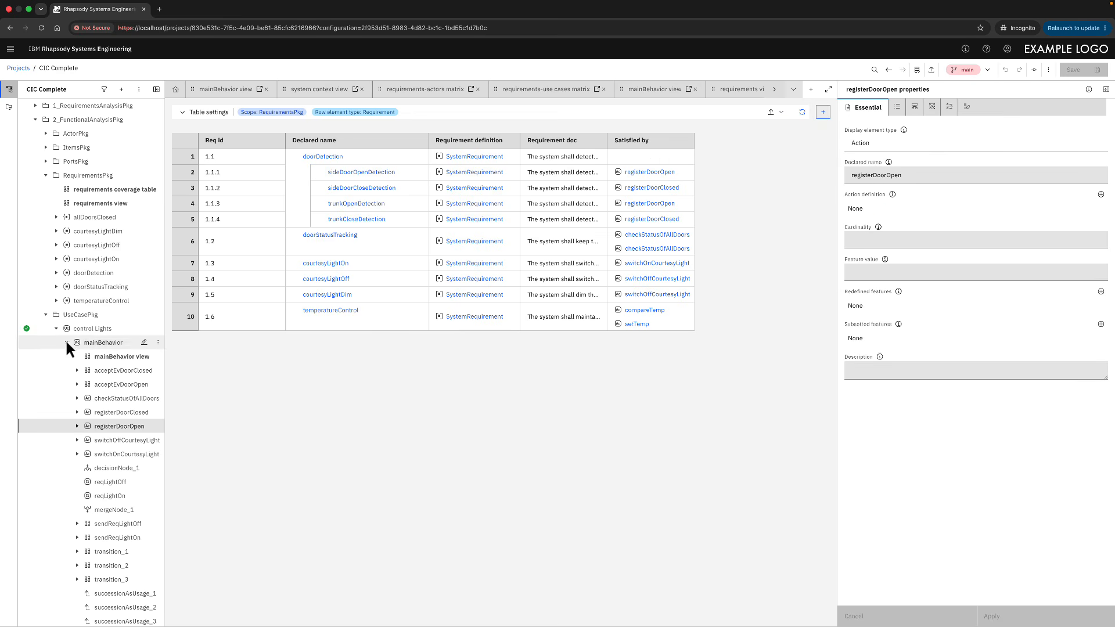
click(46, 315)
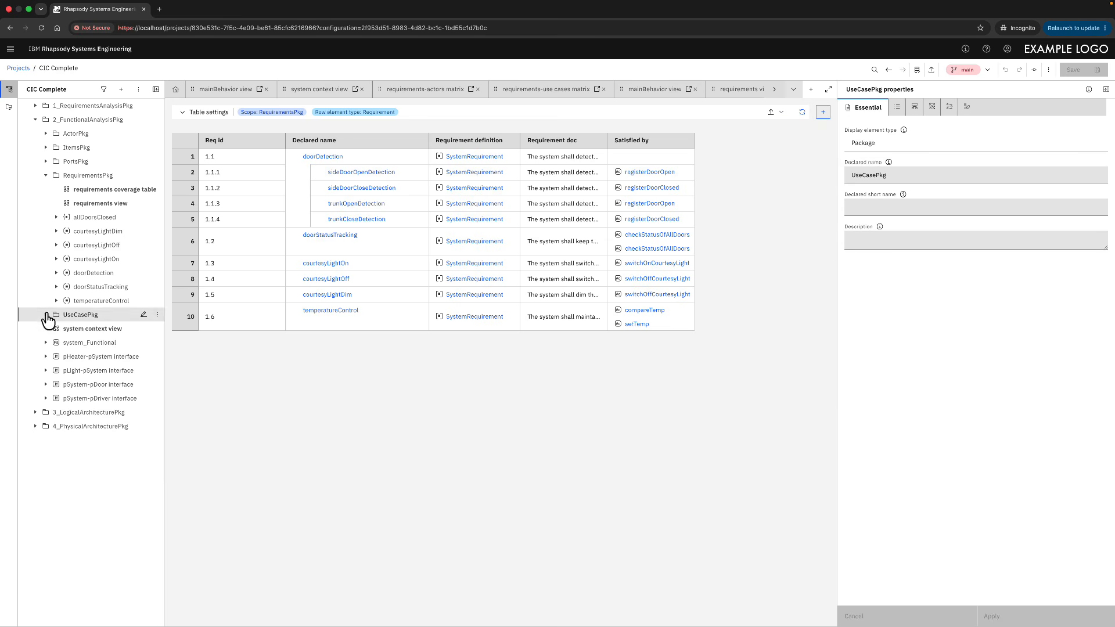
Step: Collapse 2_FunctionalAnalysisPkg and open the system context view of 3_LogicalArchitecturePkg to examine all logical subsystem parts and their interfaces
click(35, 119)
click(36, 134)
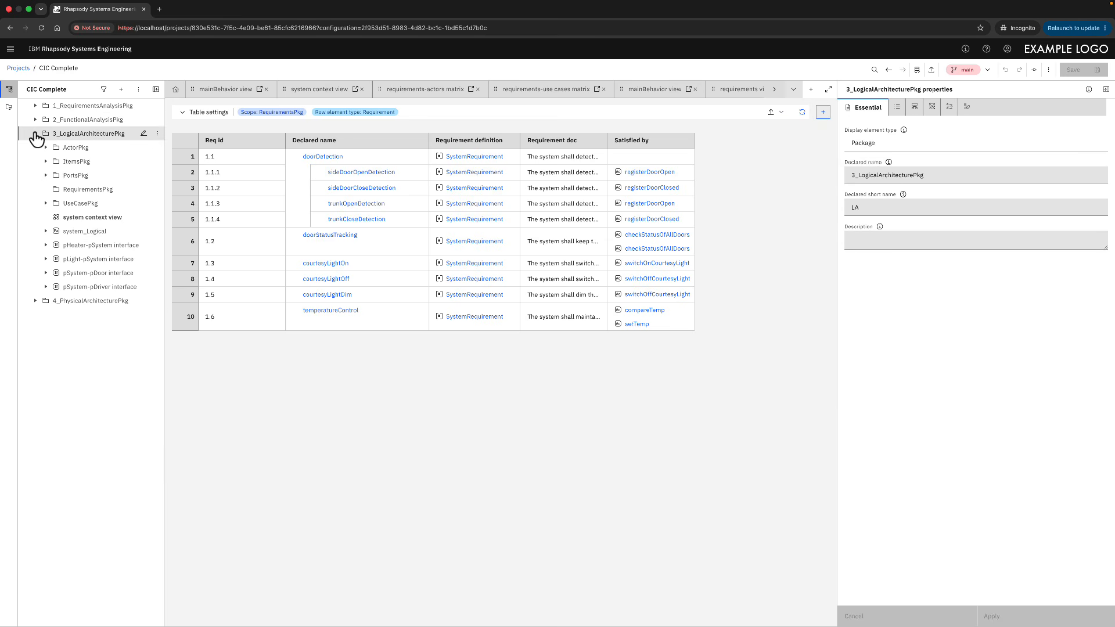
click(83, 220)
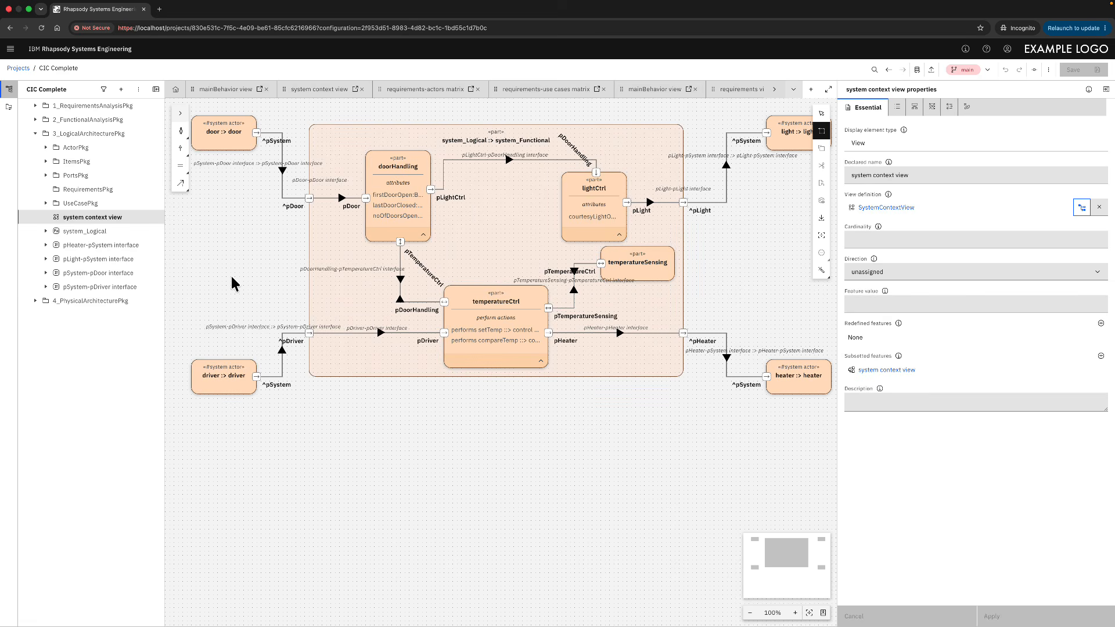
scroll(229, 272, down, 2)
drag(236, 261, 289, 351)
drag(332, 394, 366, 464)
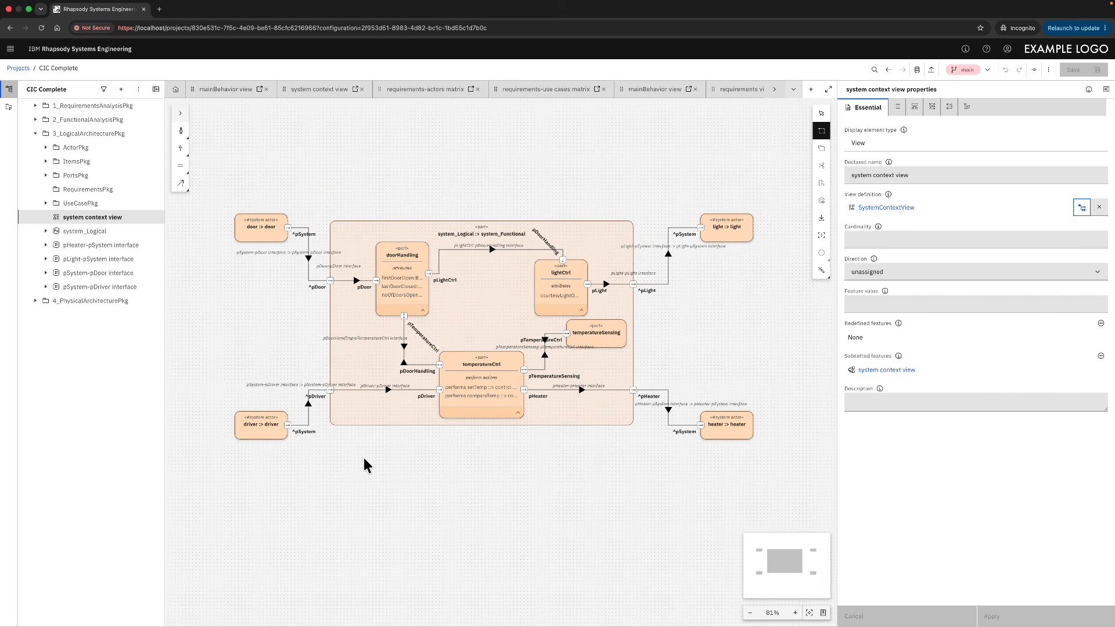